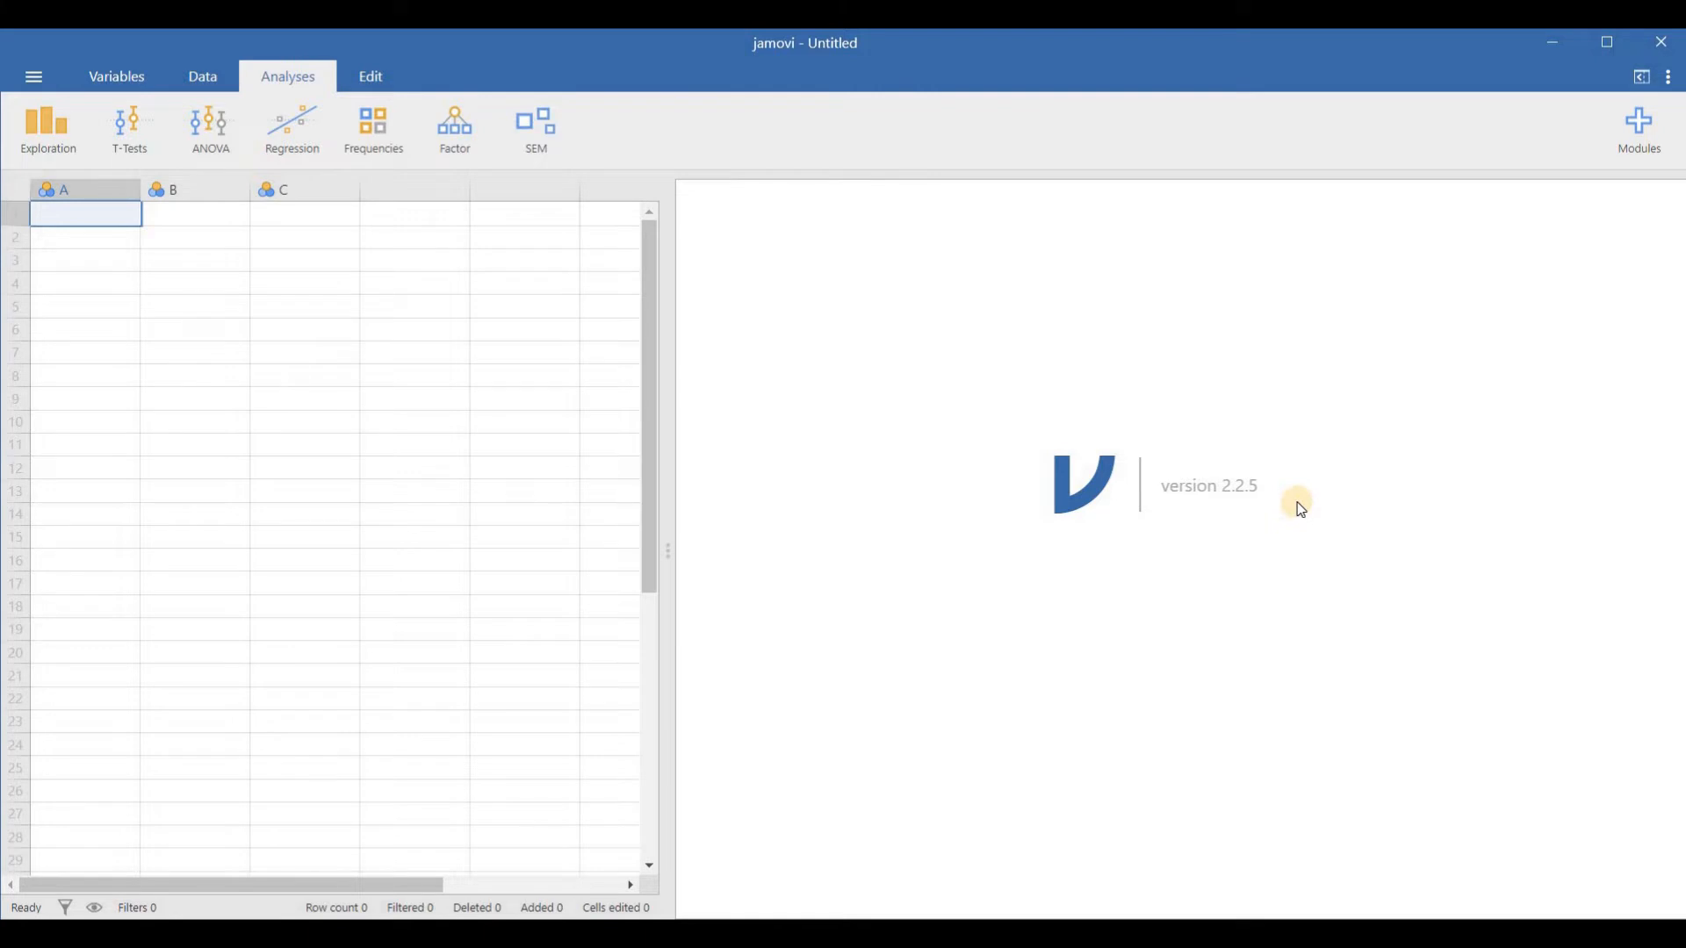
Open the Data for CFA data set and start a Confirmatory Factor Analysis on it.
left_click(30, 92)
left_click(128, 740)
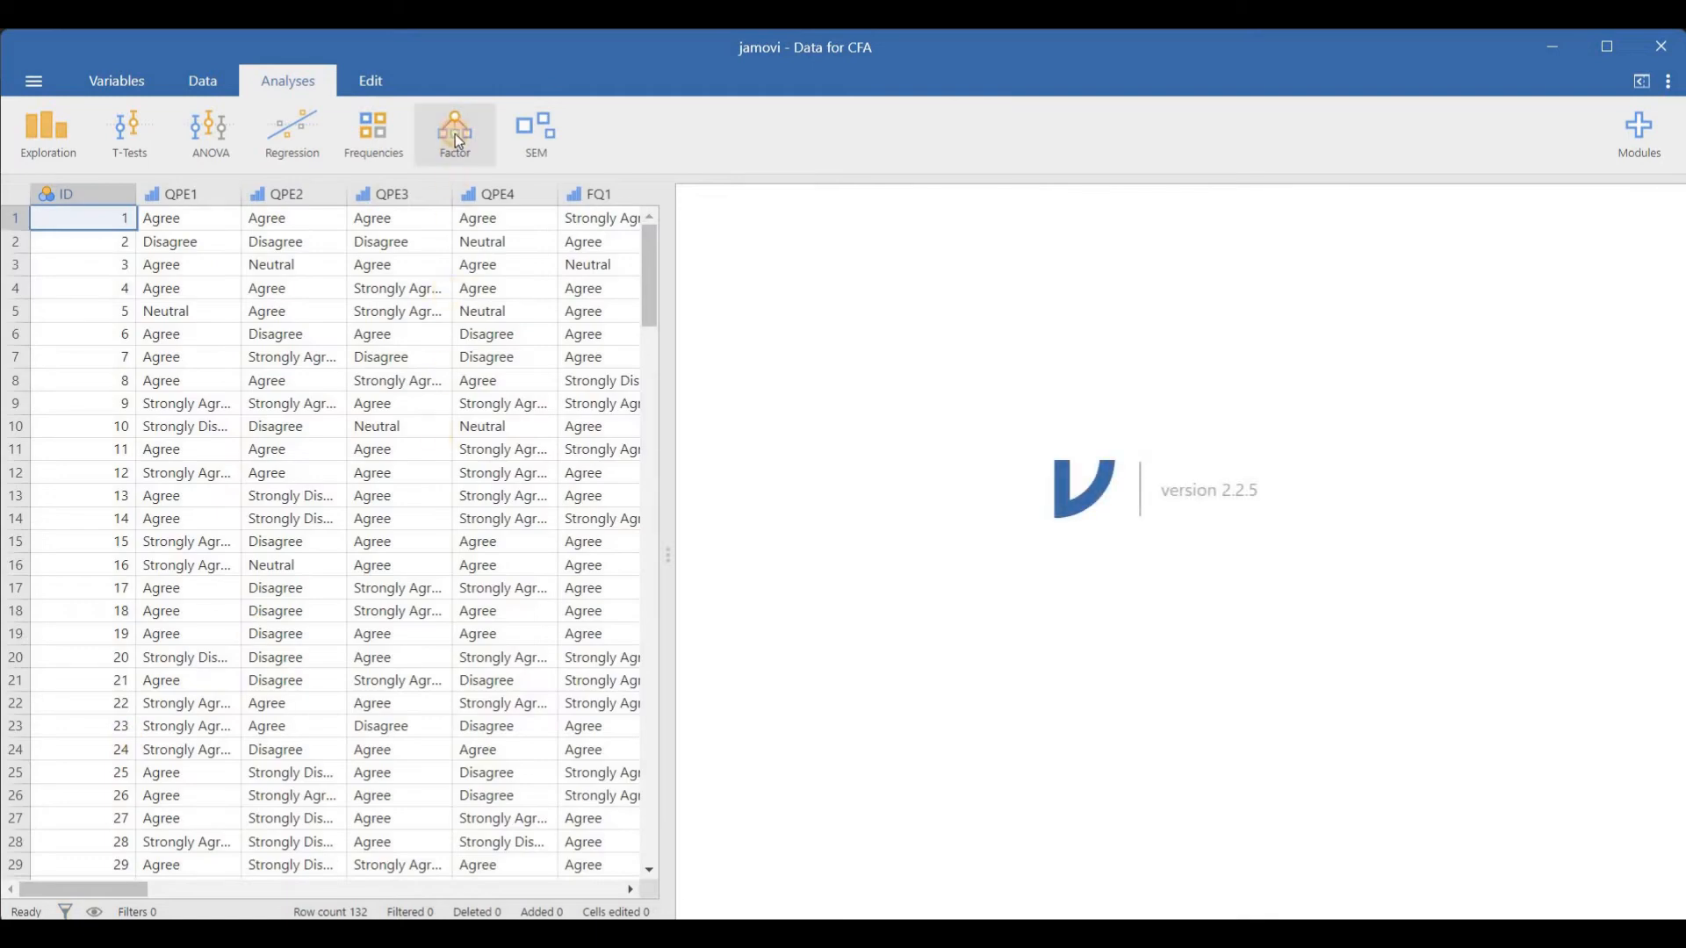
left_click(454, 130)
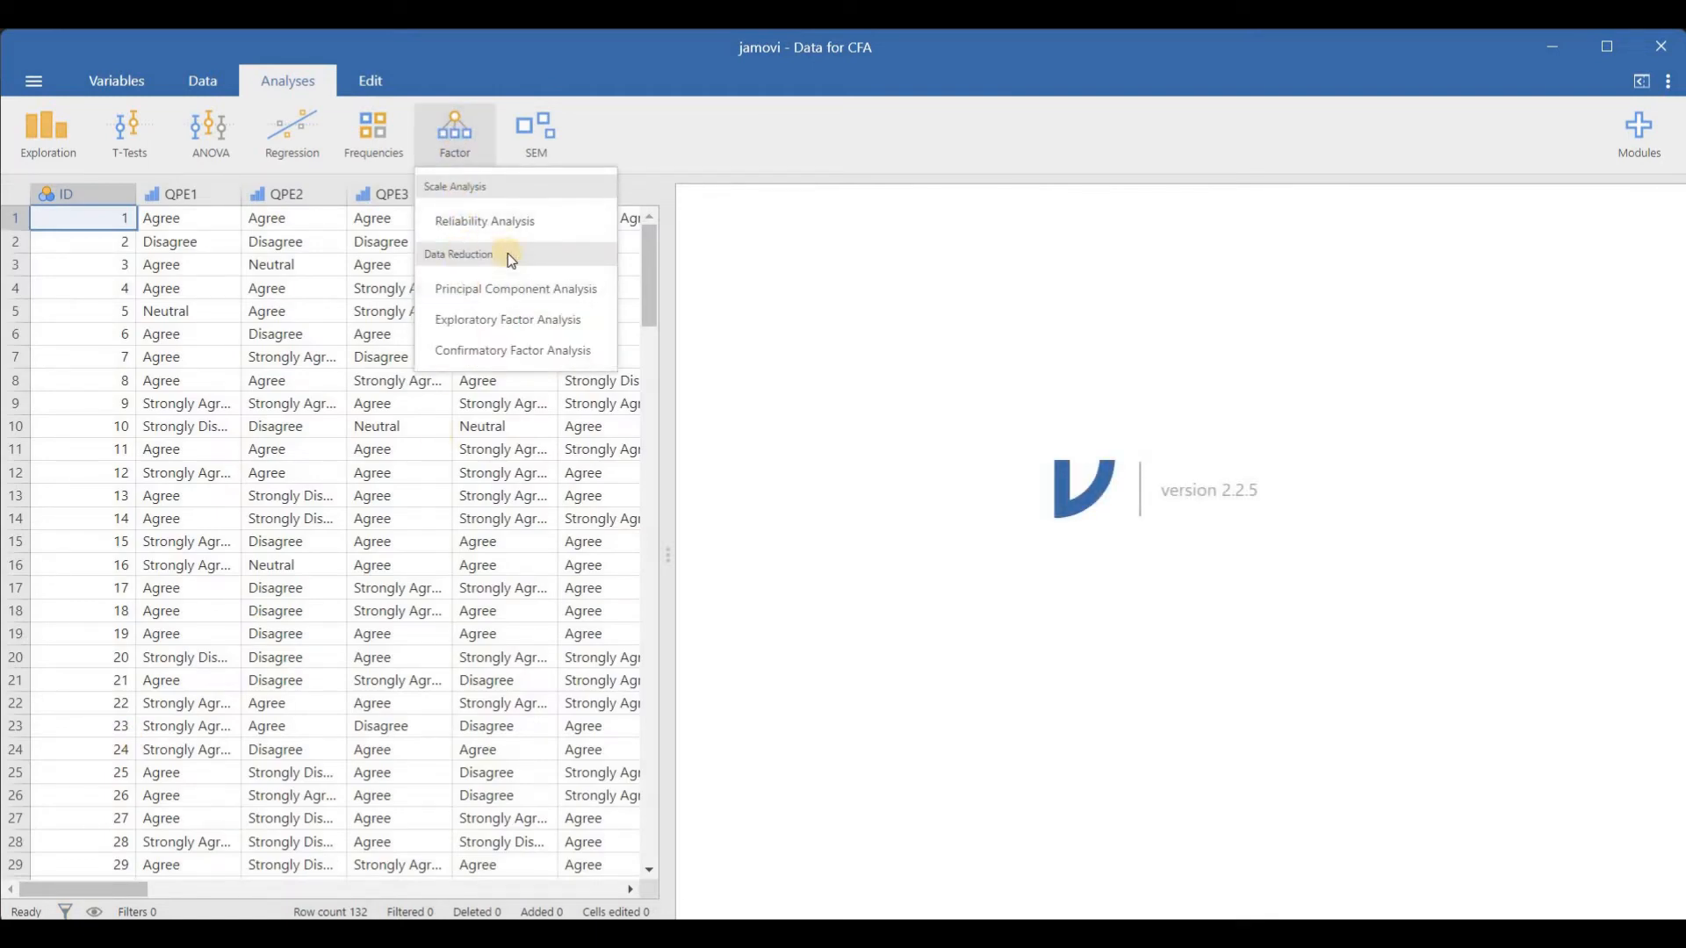
left_click(496, 353)
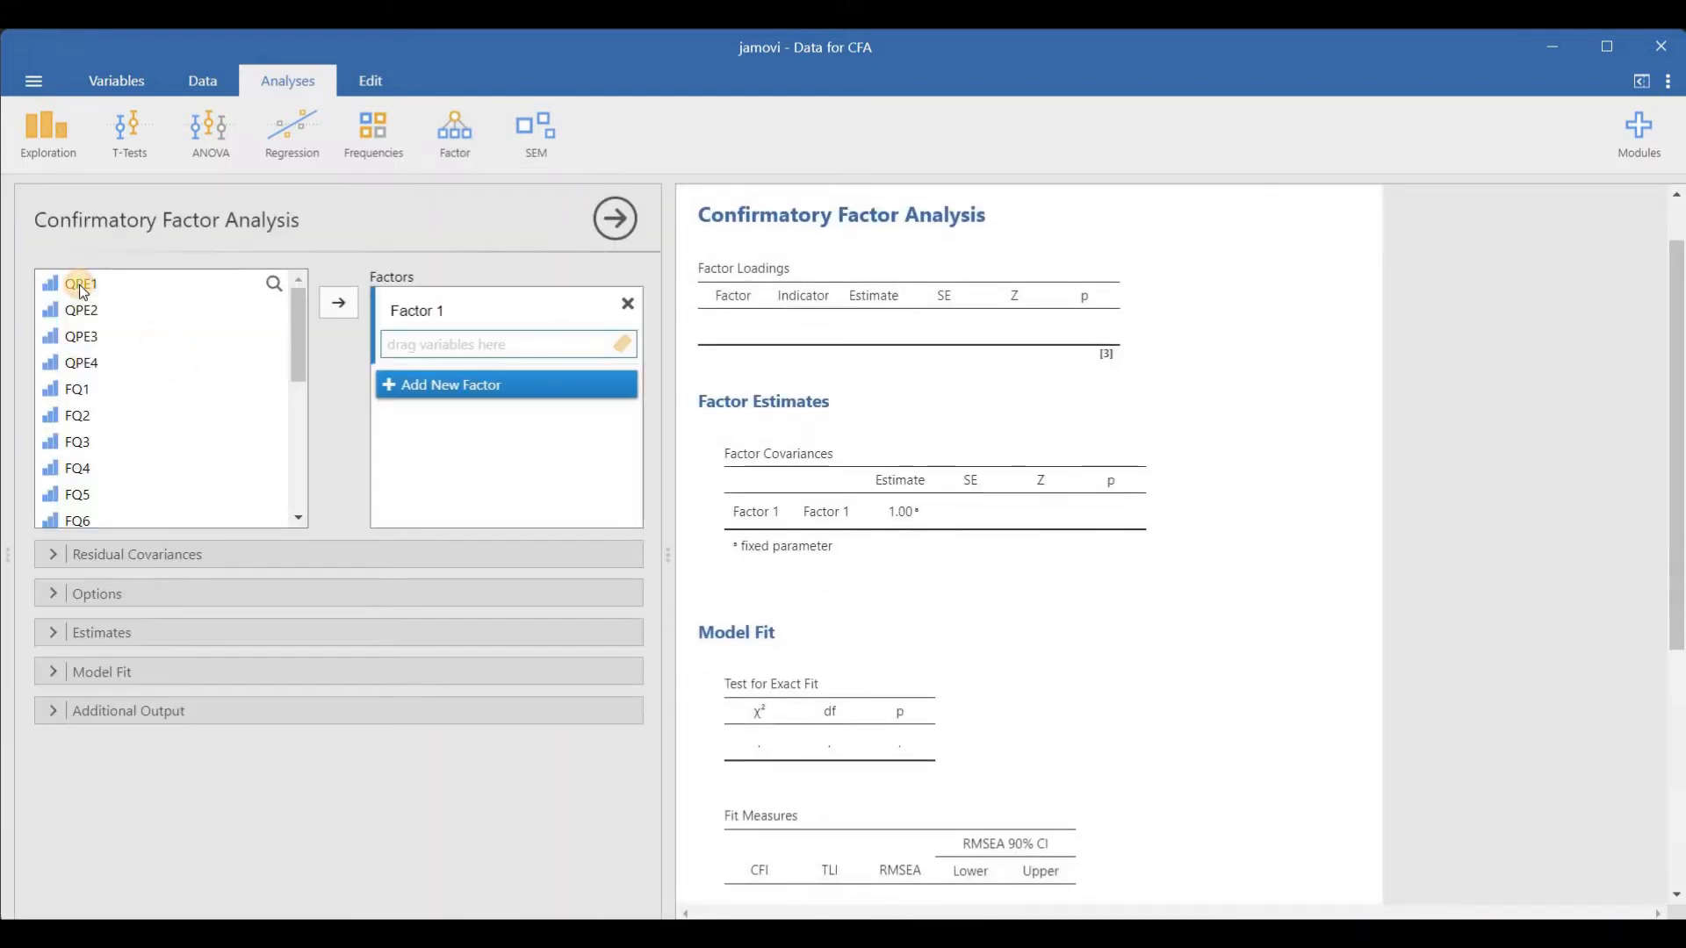
Assign the variables QPE1 to QPE4 to the first factor and name that factor QPE.
left_click(81, 286)
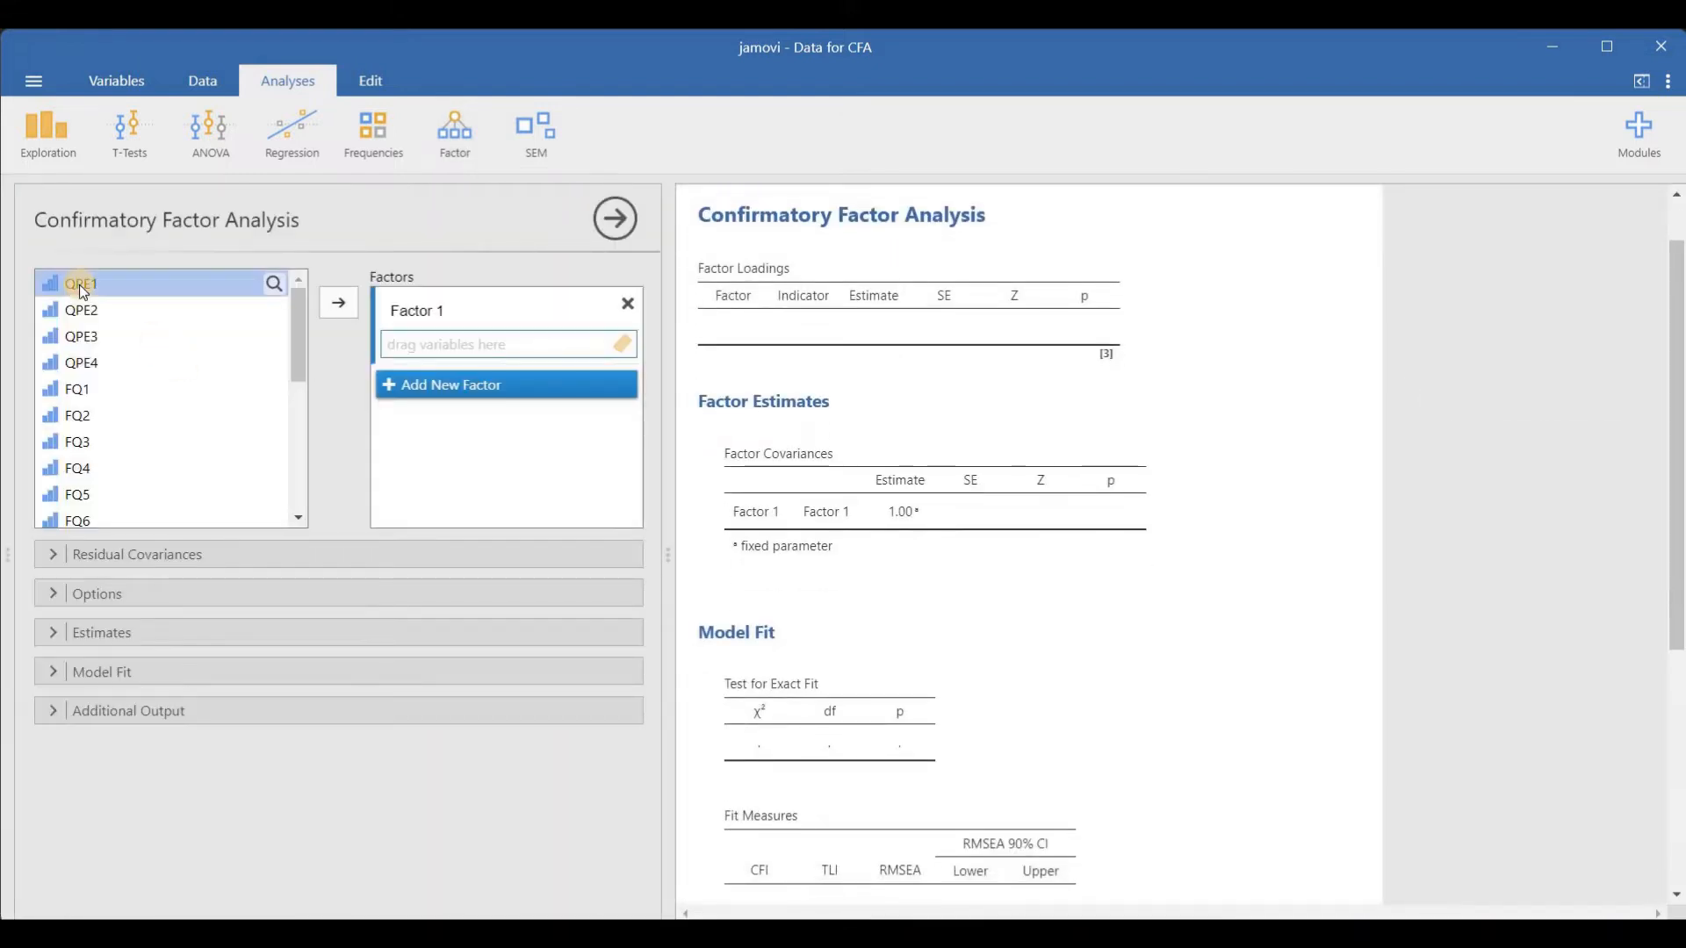
left_click(90, 364, "shift")
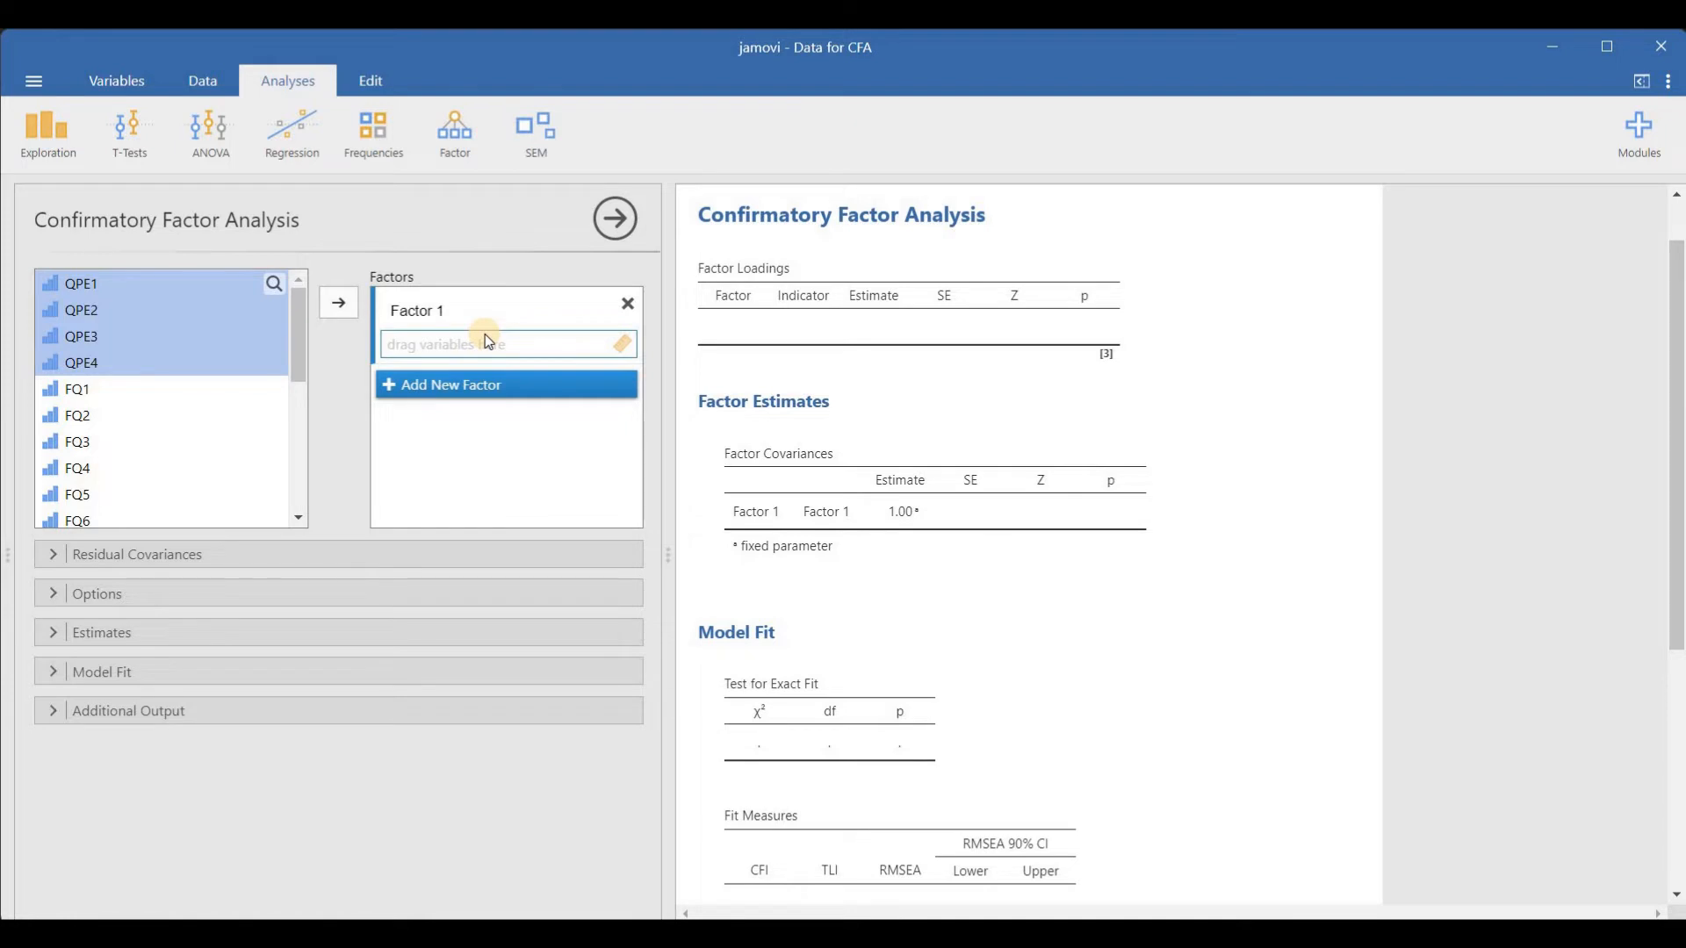
left_click_drag(161, 306, 465, 353)
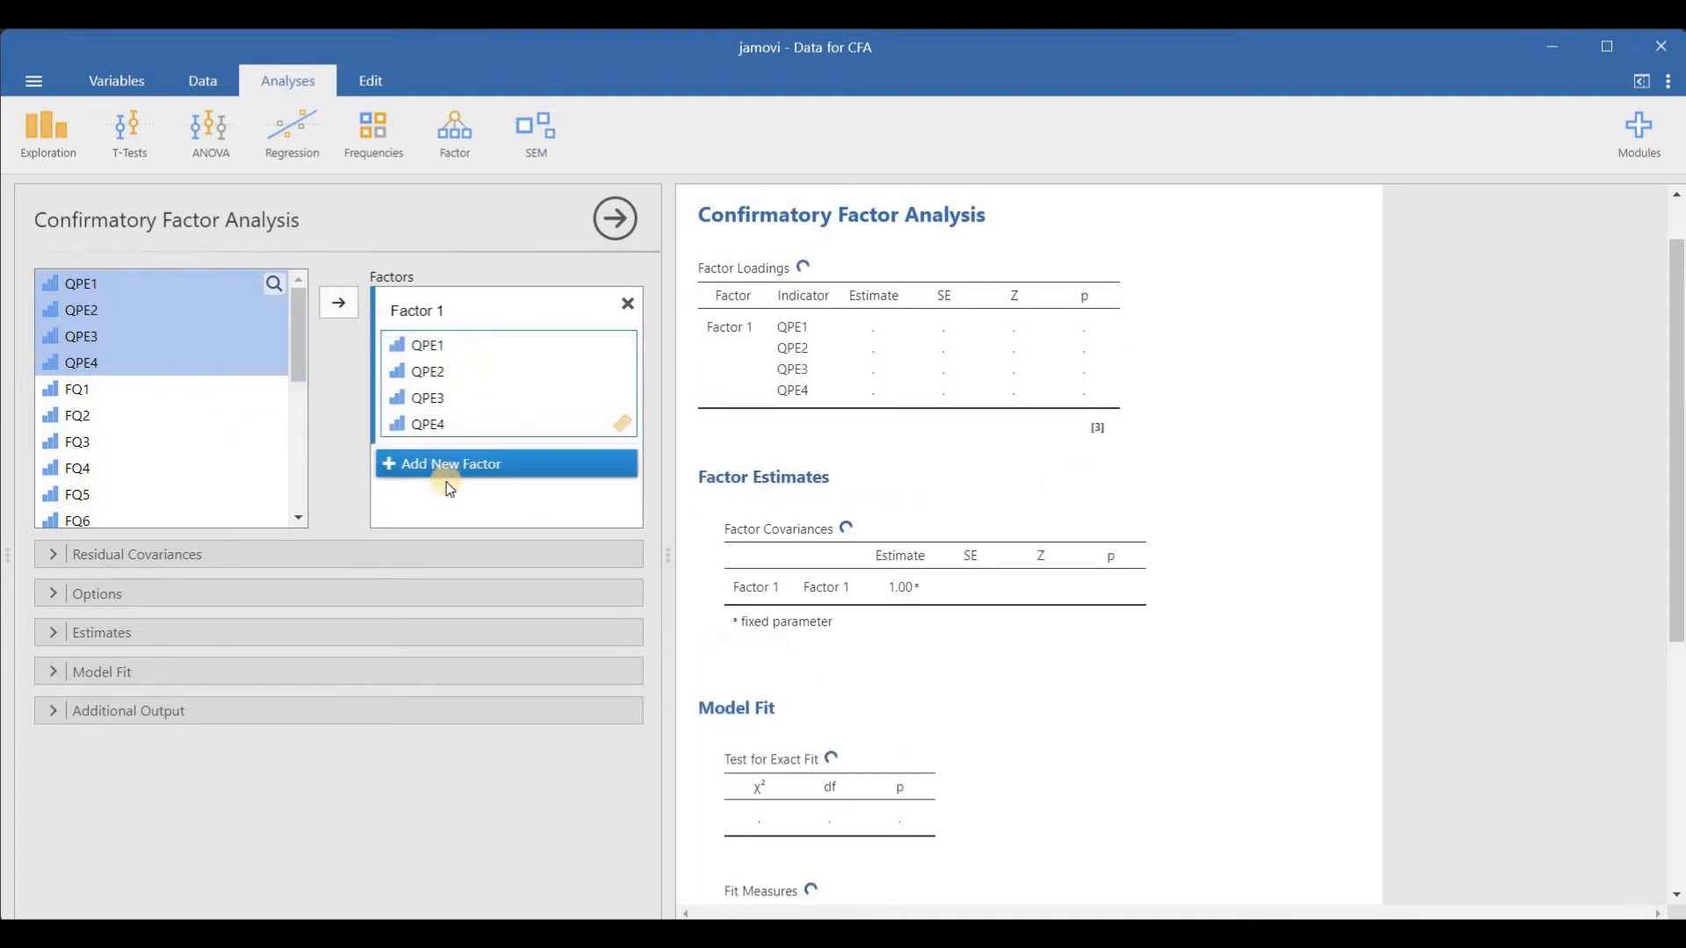
left_click(449, 311)
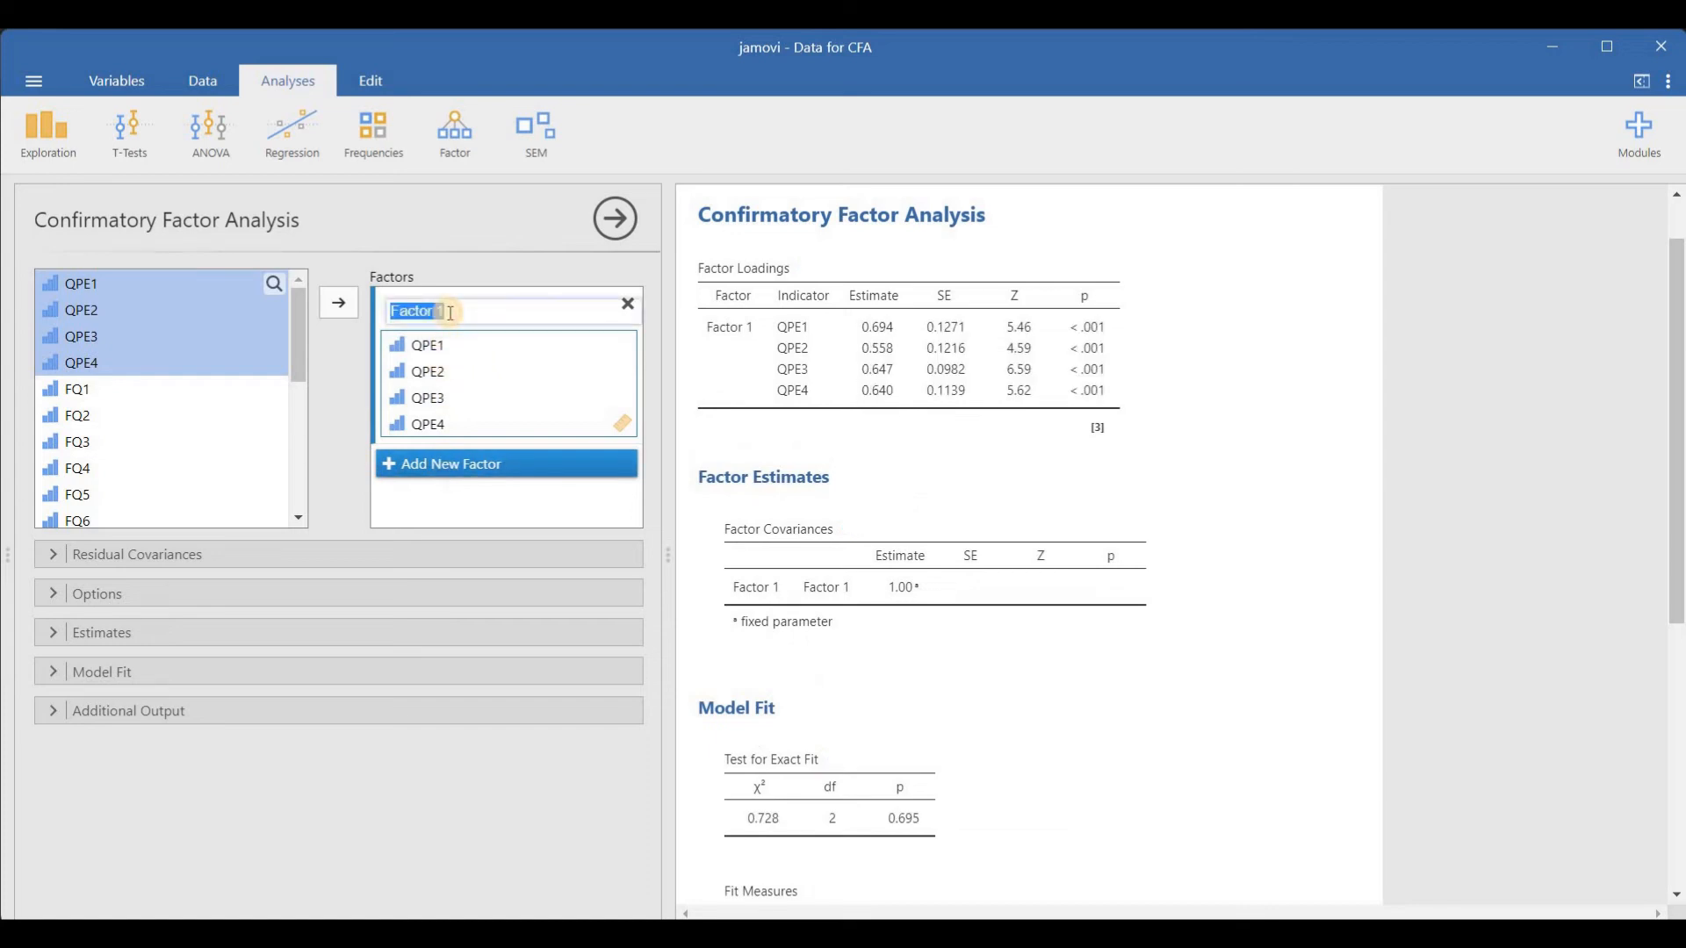
type("QPE")
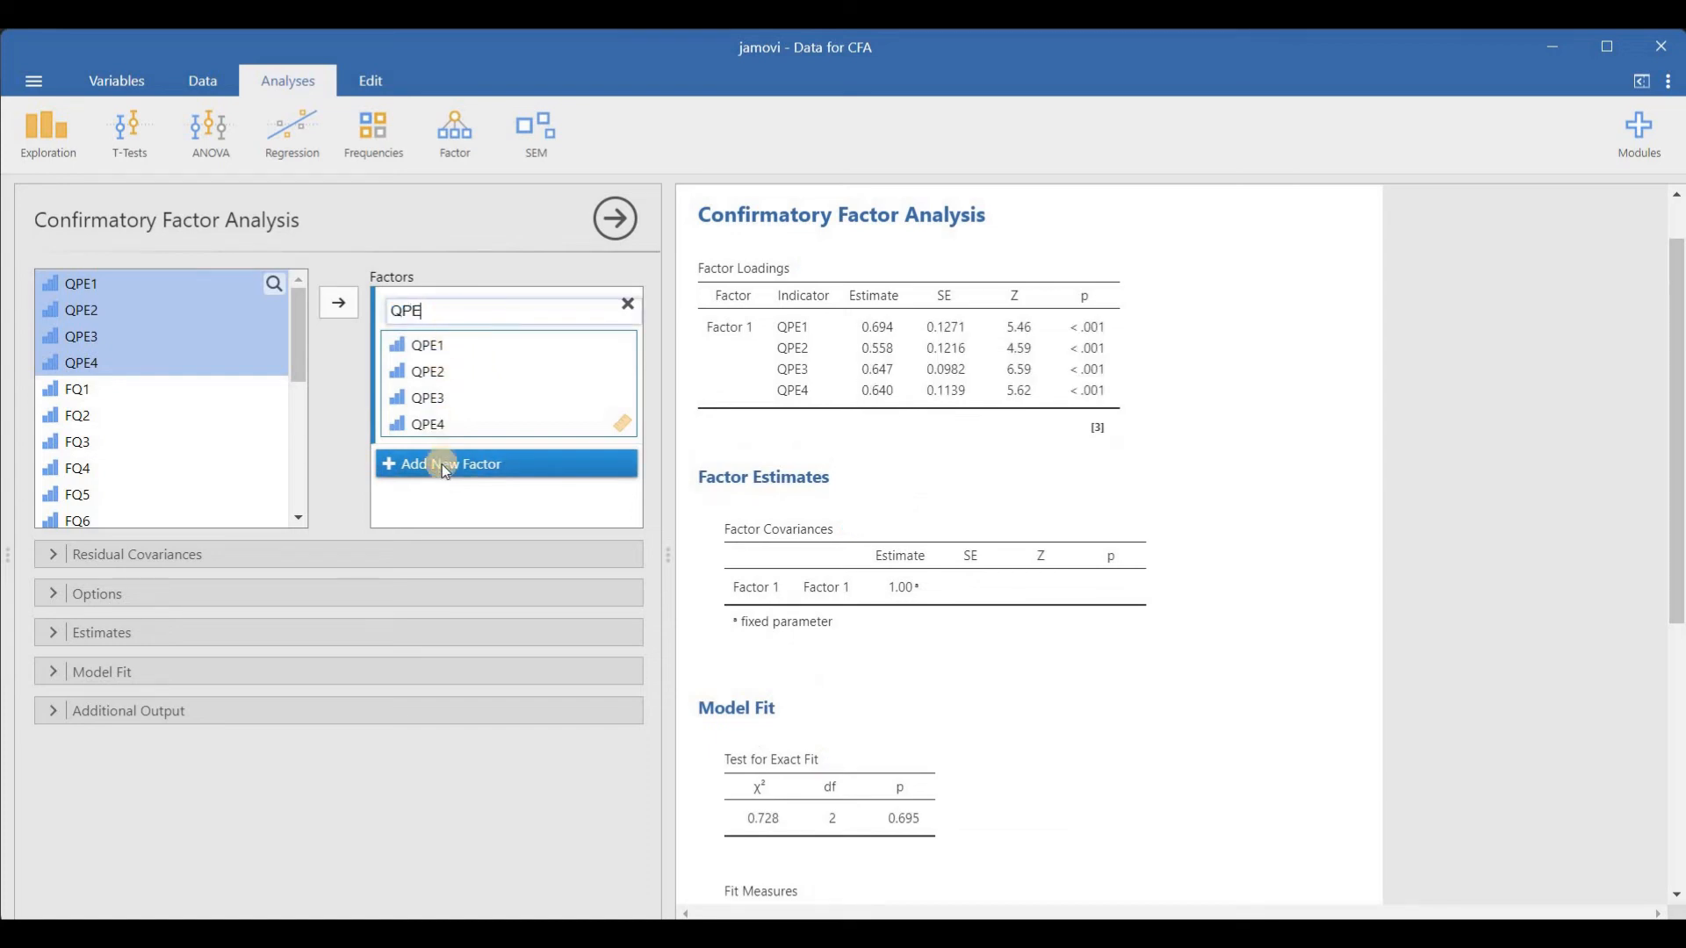
Add a second factor containing the variables FQ1 to FQ6 and name it FQ.
left_click(444, 464)
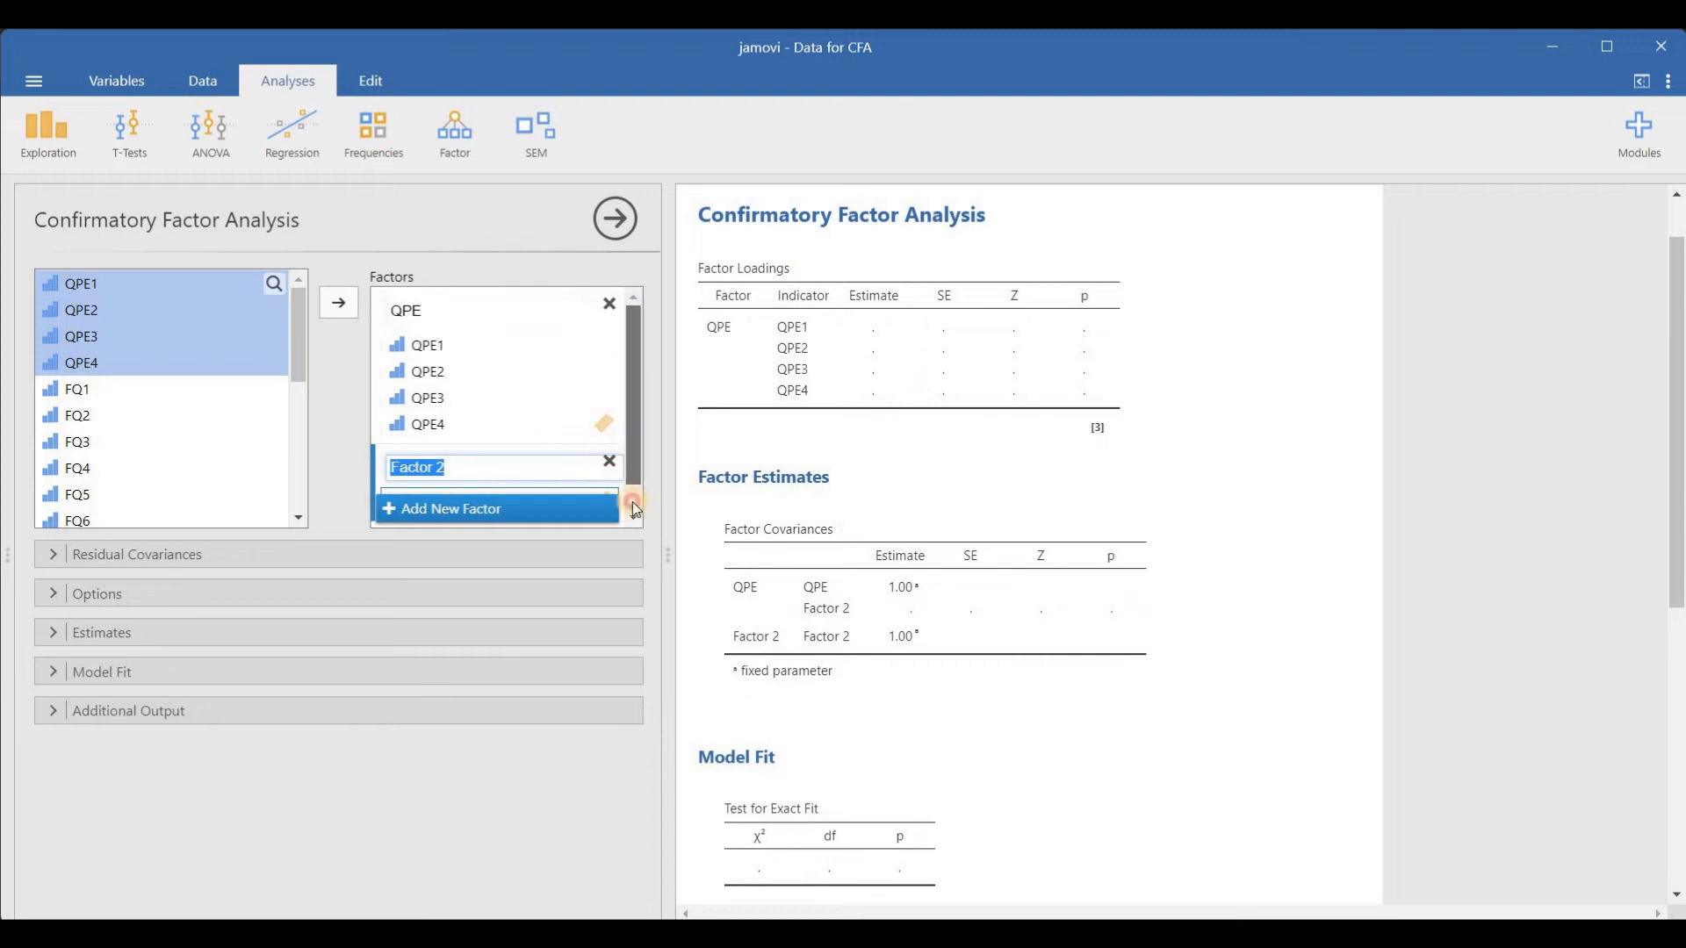
left_click(84, 395)
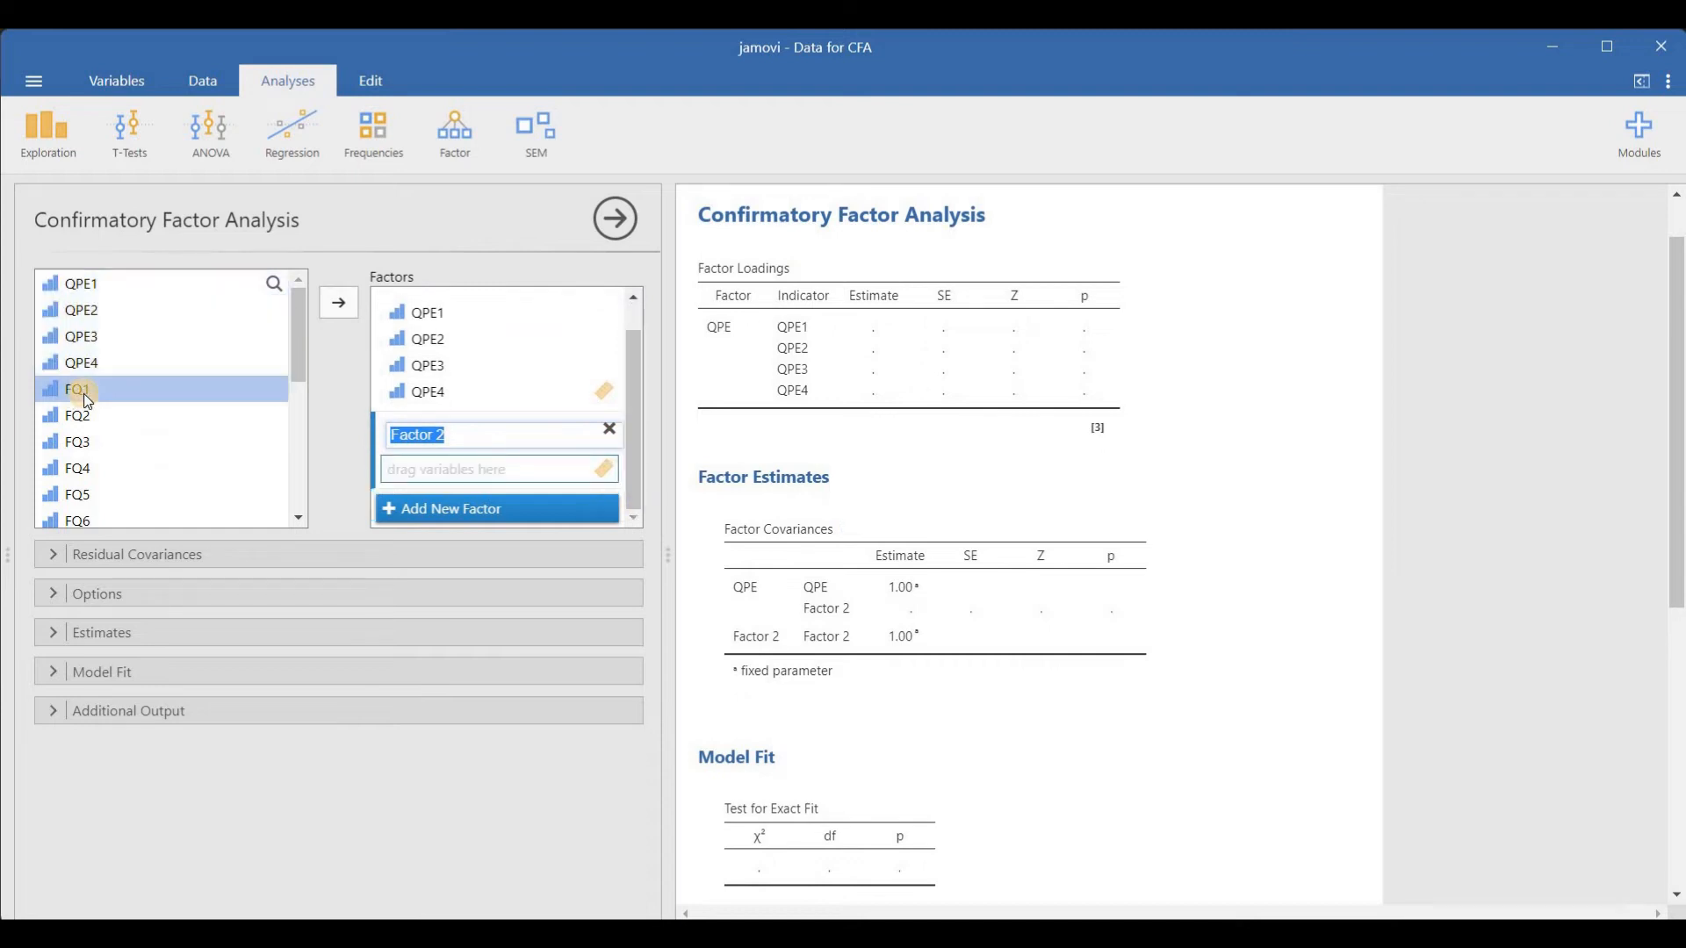
left_click(104, 512, "shift")
left_click_drag(215, 436, 465, 470)
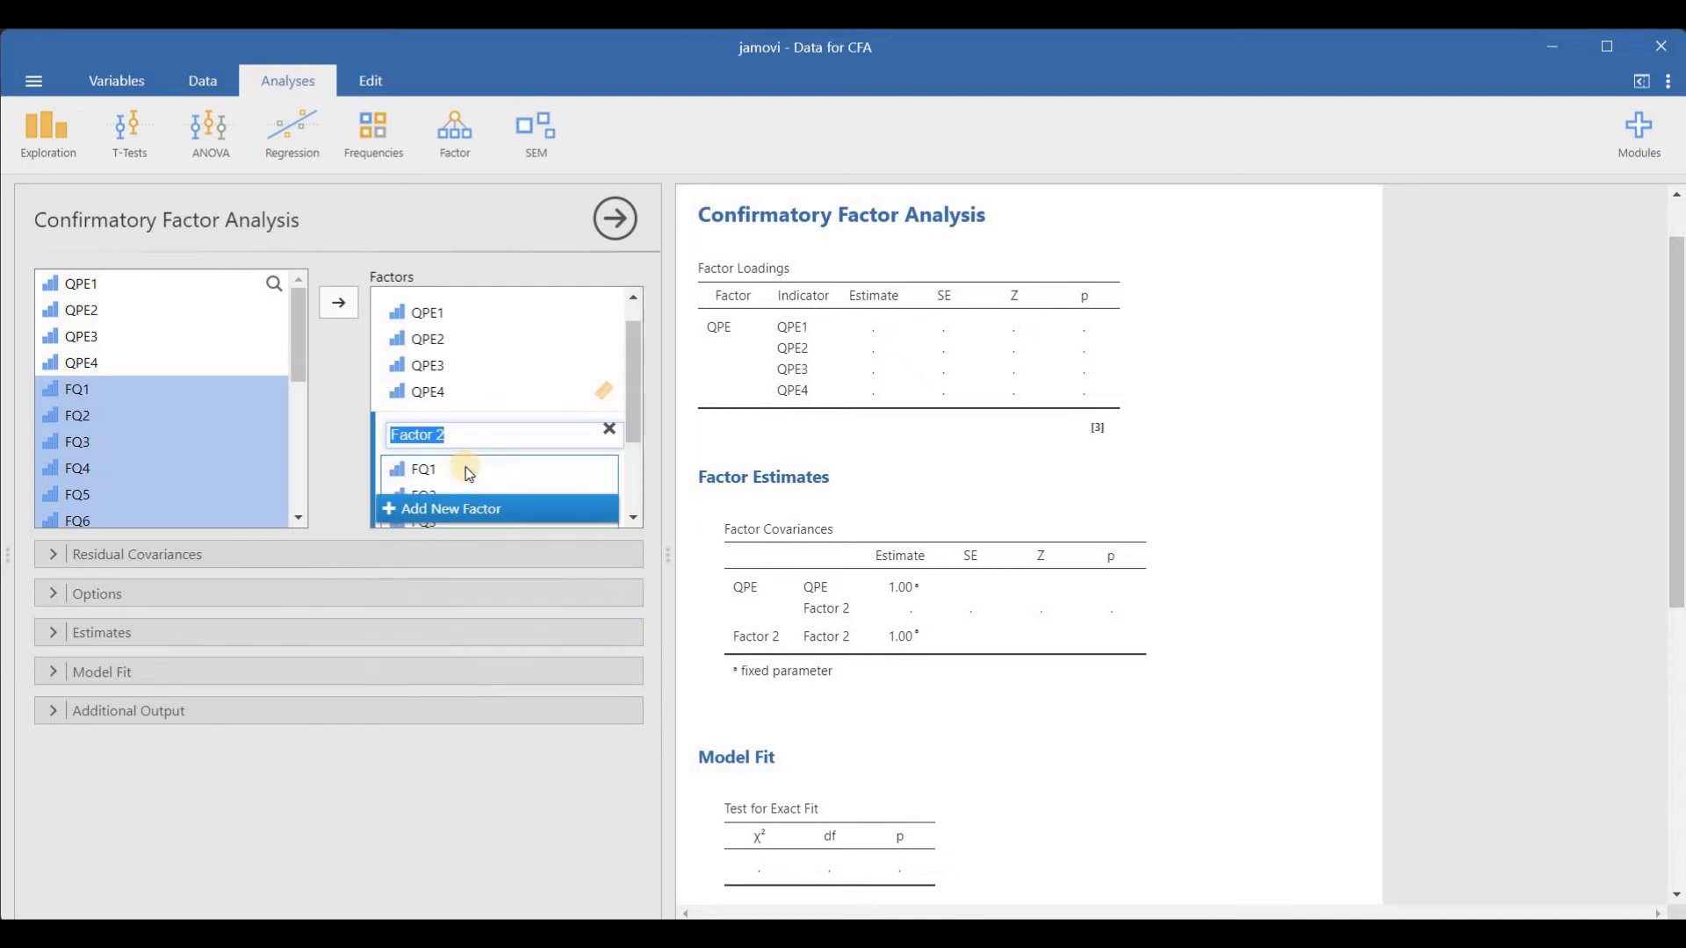
type("FQ")
Add two more empty factors to the model below the FQ factor.
left_click(636, 499)
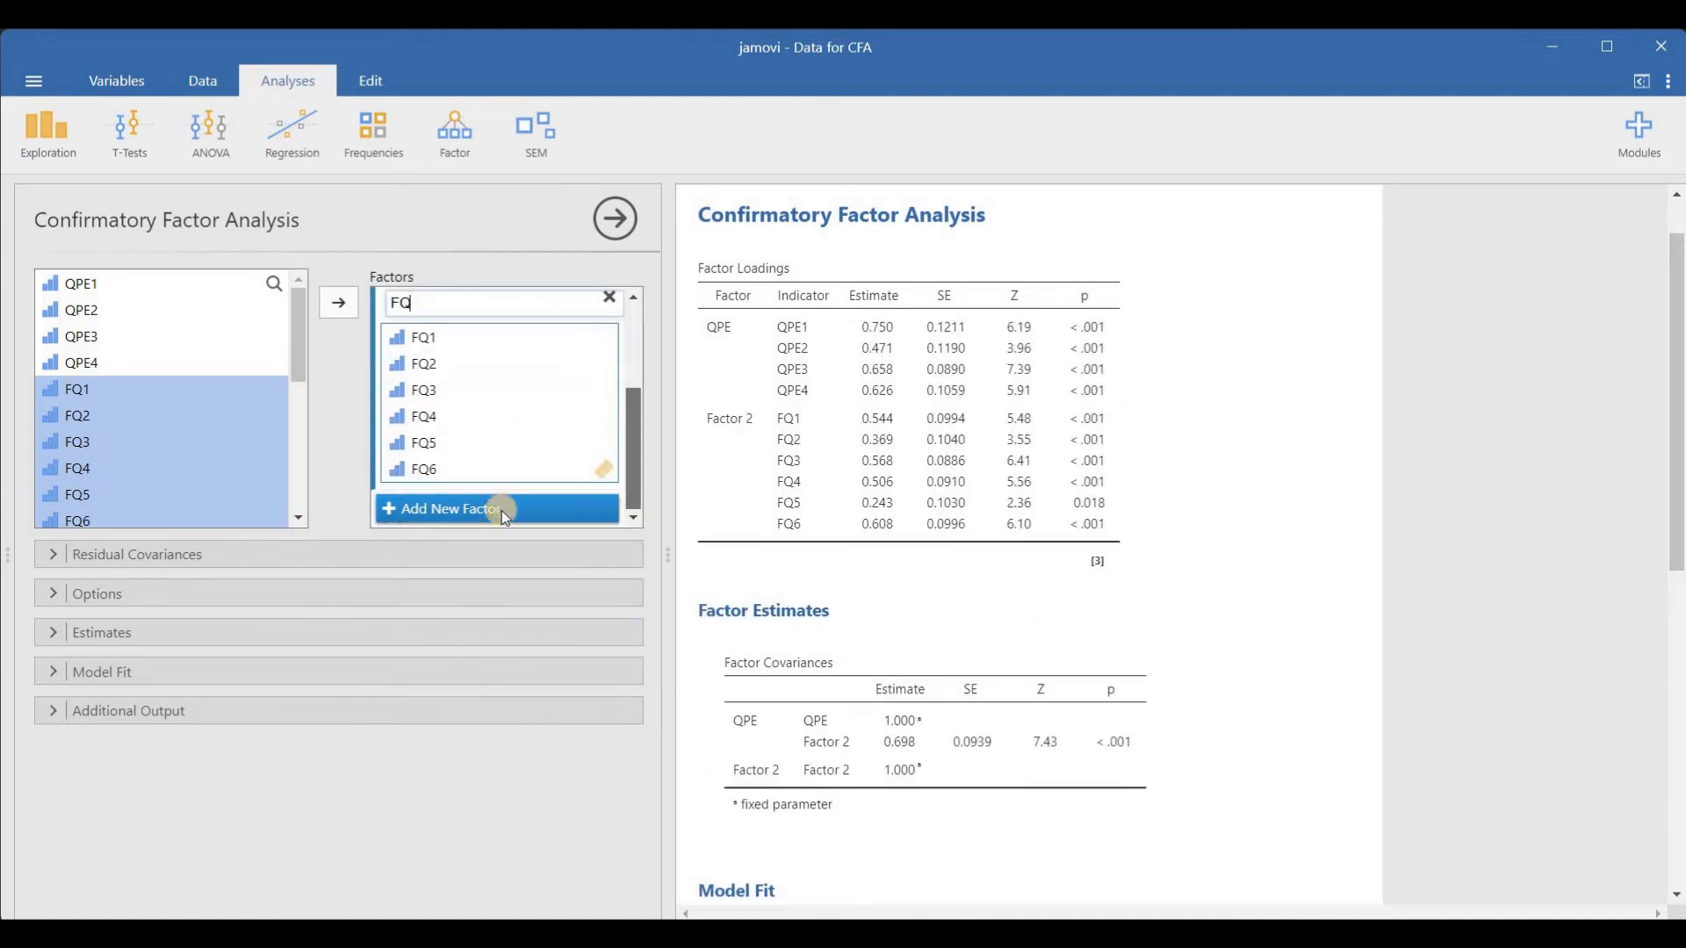
left_click(502, 509)
left_click(502, 509)
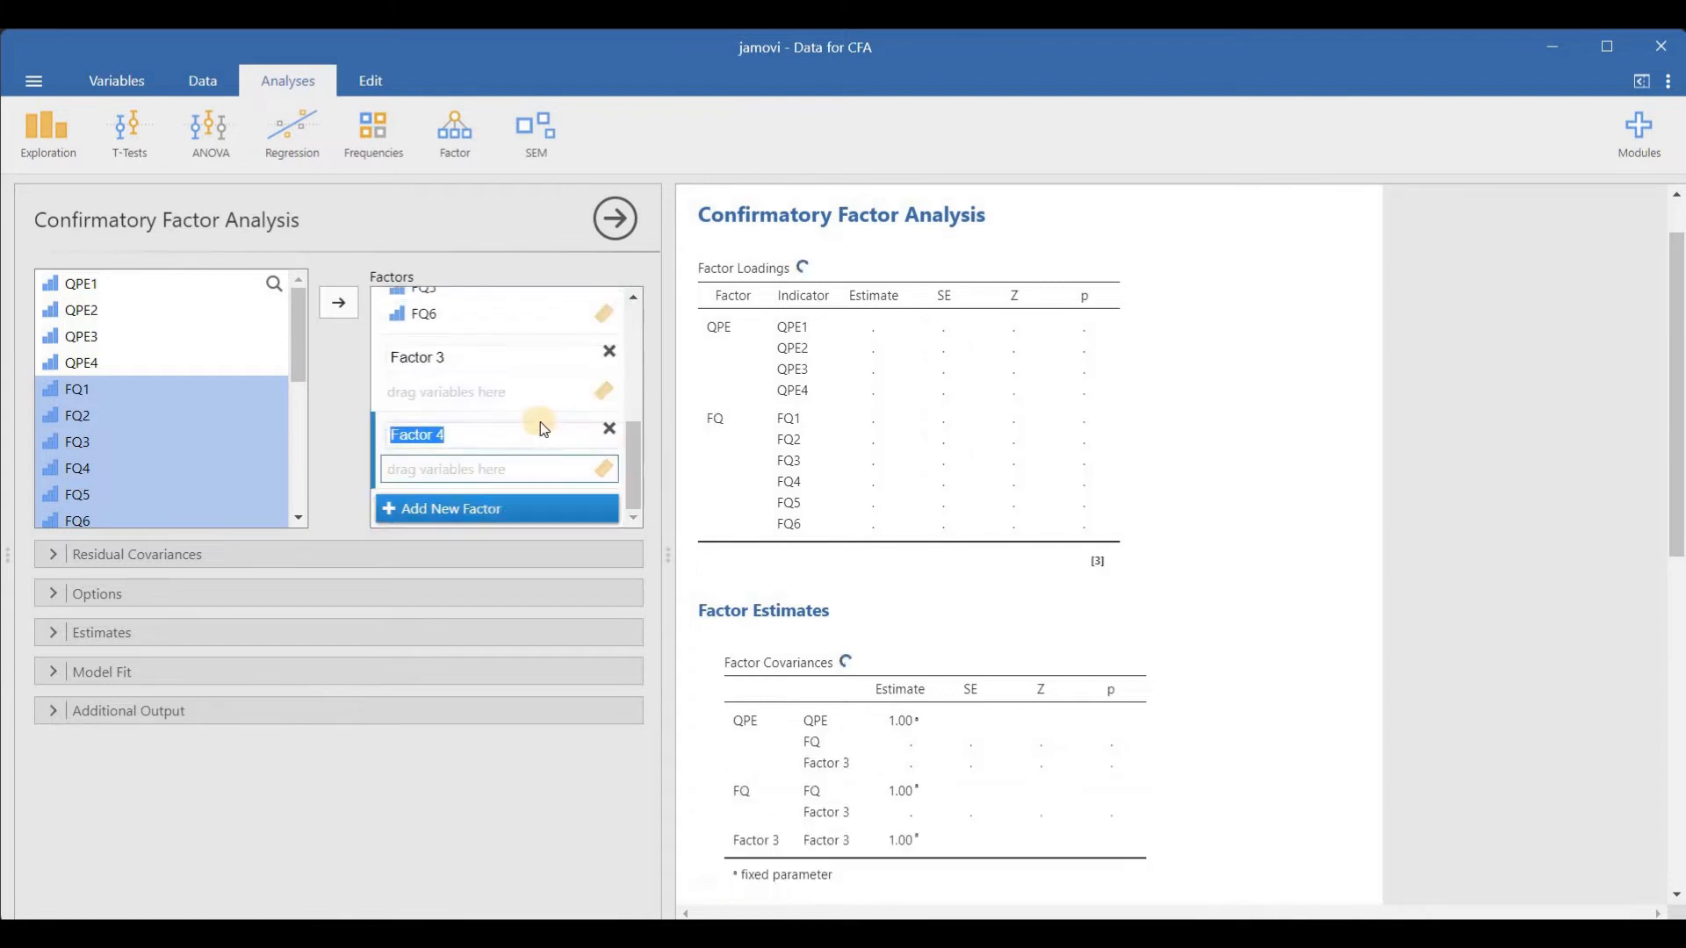
Assign the variables SQ1 to SQ4 to the third factor and name it SQ.
left_click(471, 353)
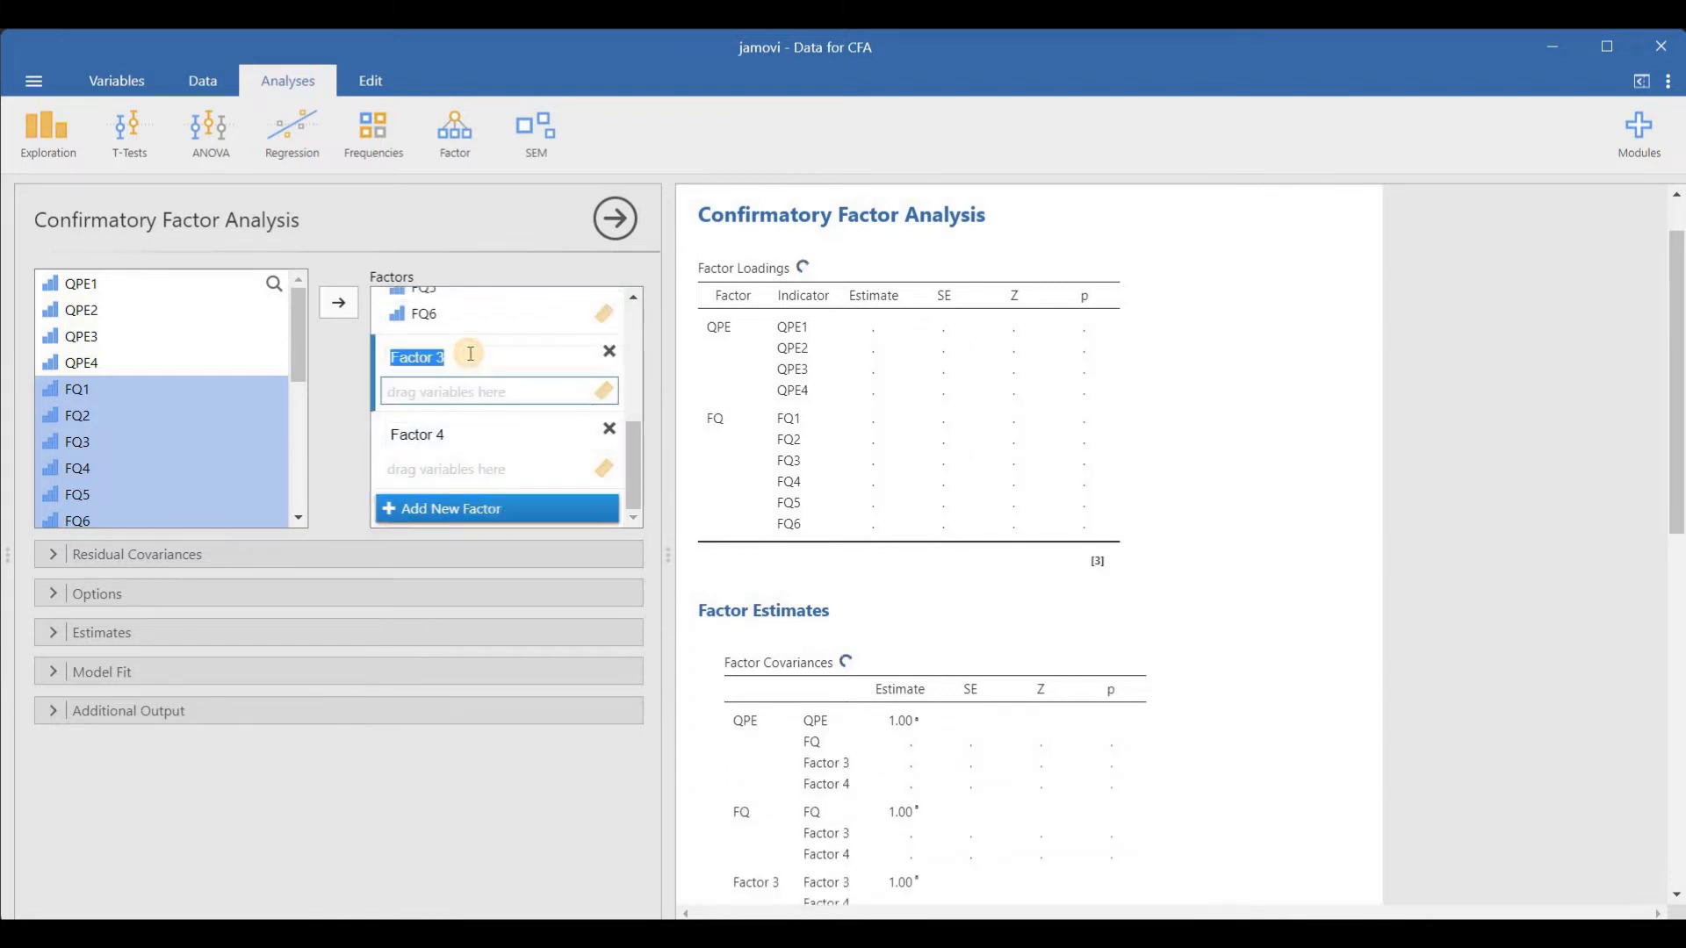
scroll(293, 452, "down", 2)
scroll(88, 352, "down", 1)
left_click(88, 300)
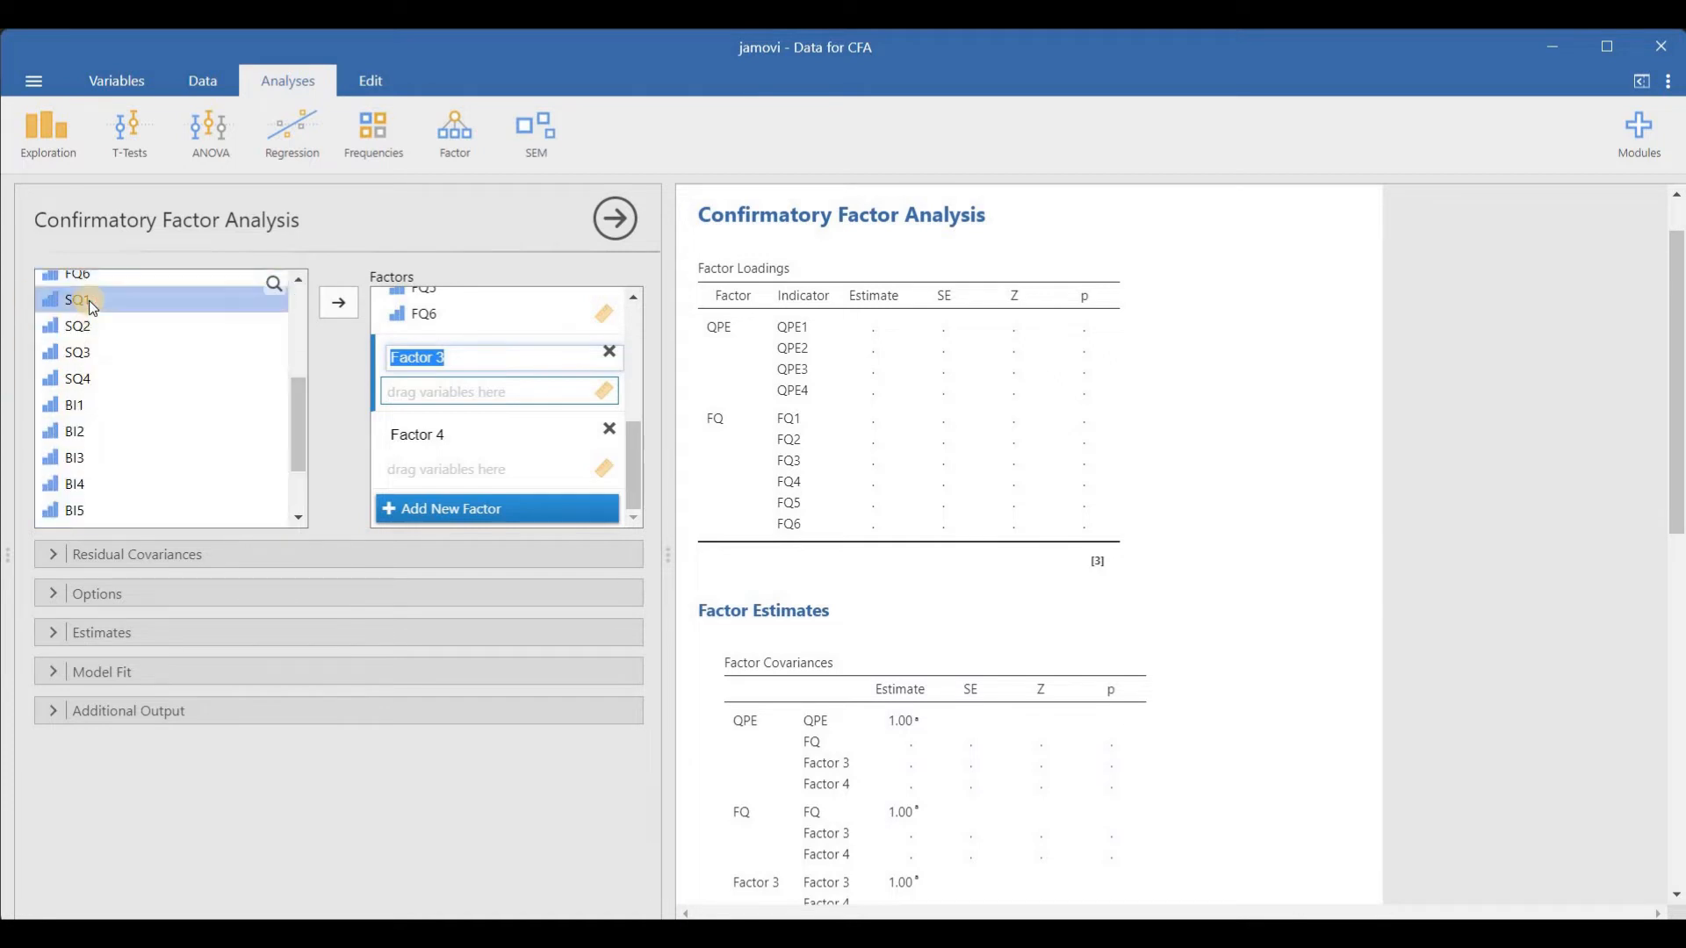
left_click(99, 397, "shift")
left_click_drag(111, 329, 463, 401)
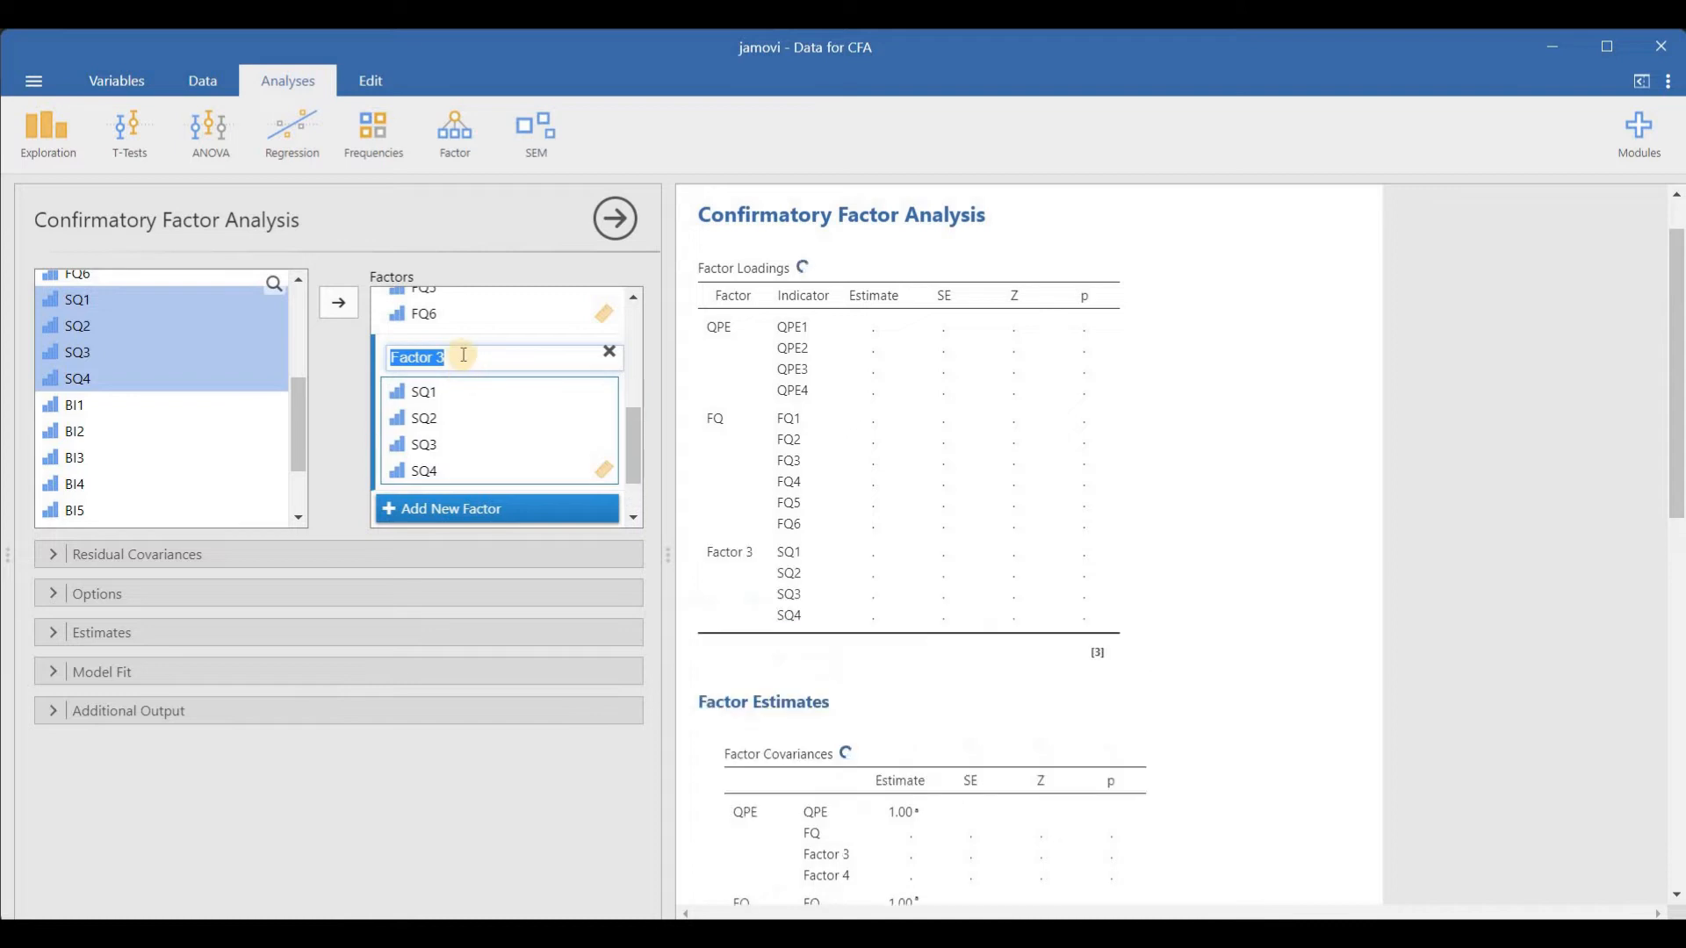
type("SQ")
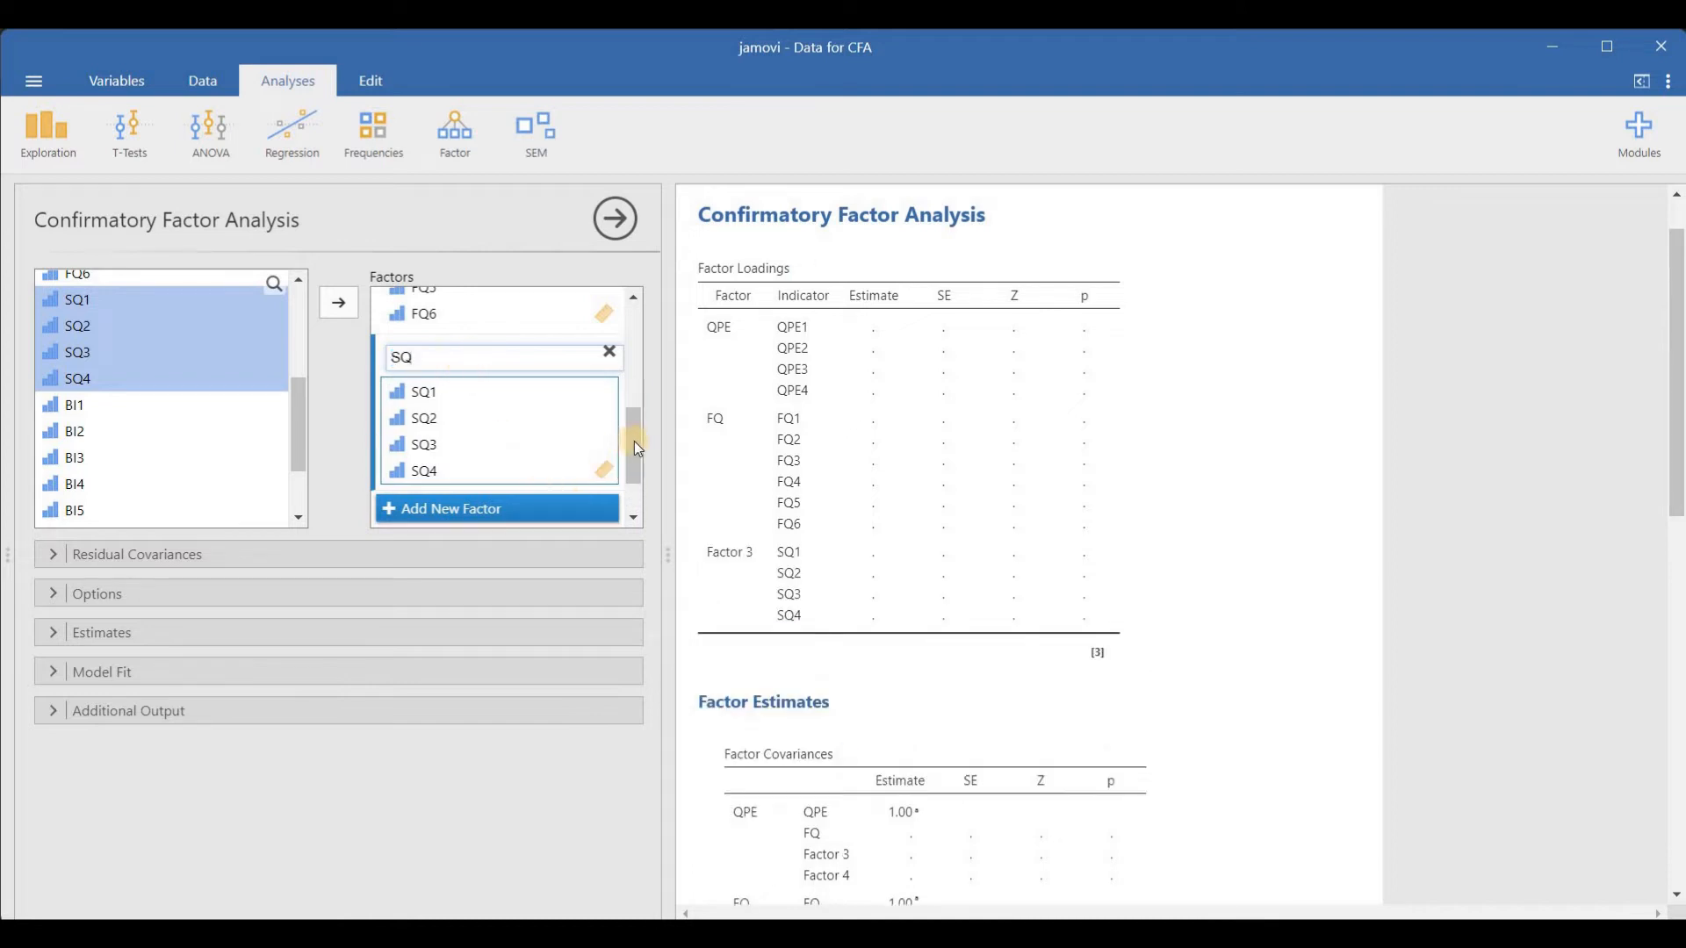
Assign the variables BI1 to BI6 to the fourth factor and name it BI.
scroll(443, 474, "down", 2)
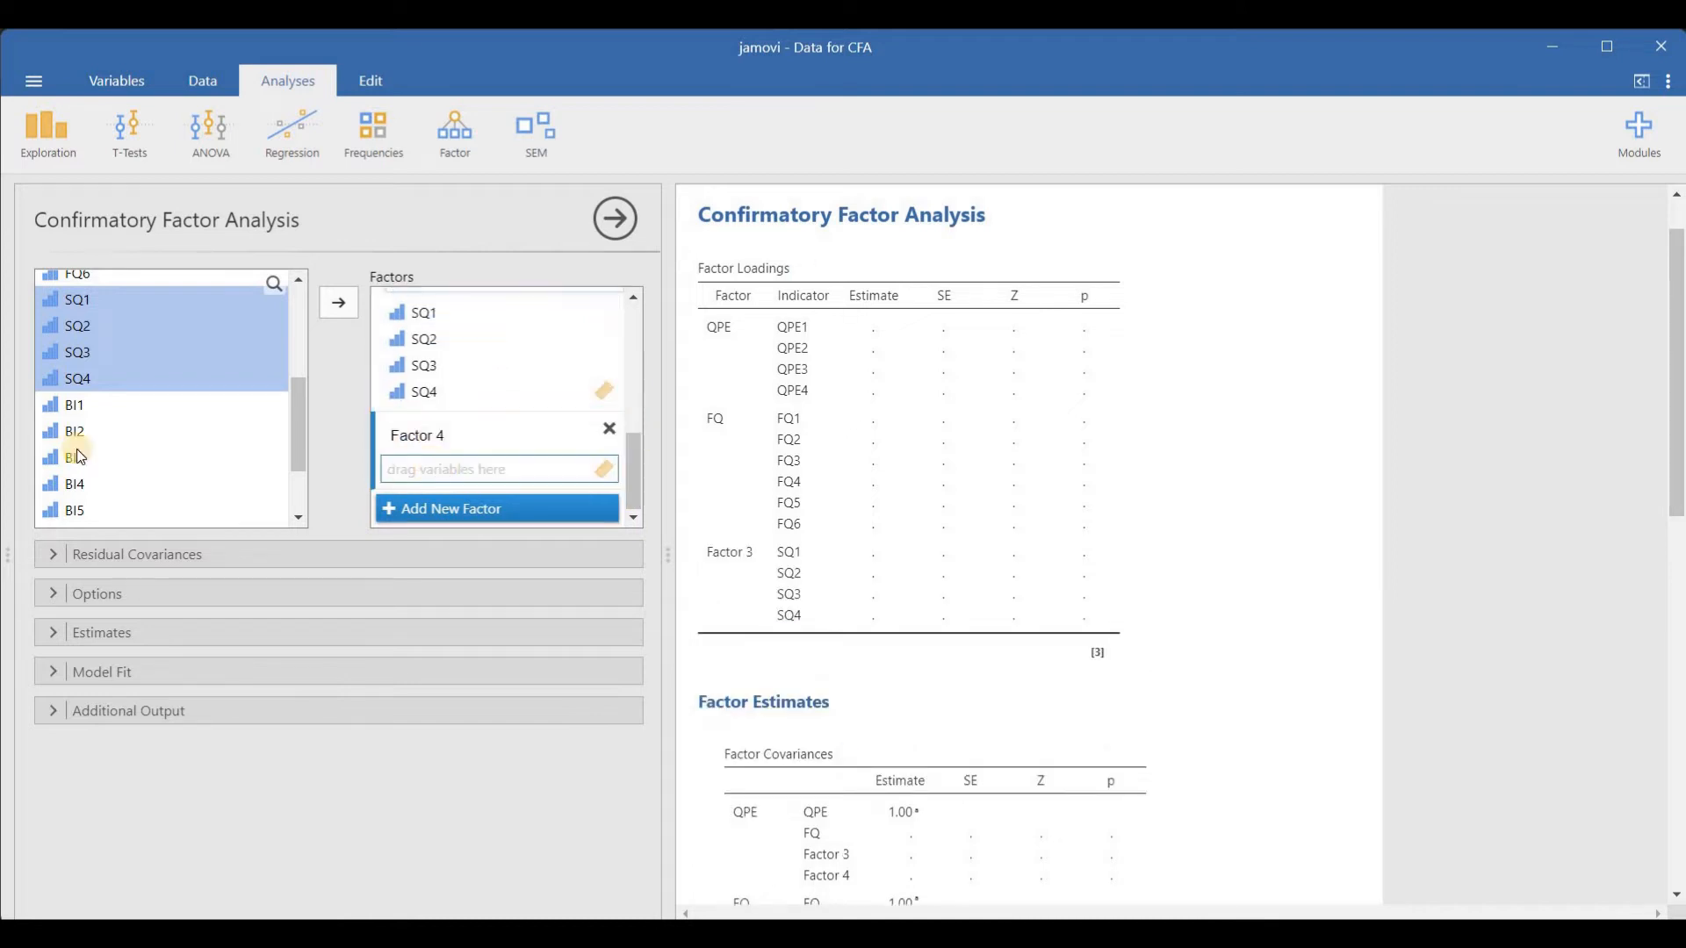
left_click(77, 409)
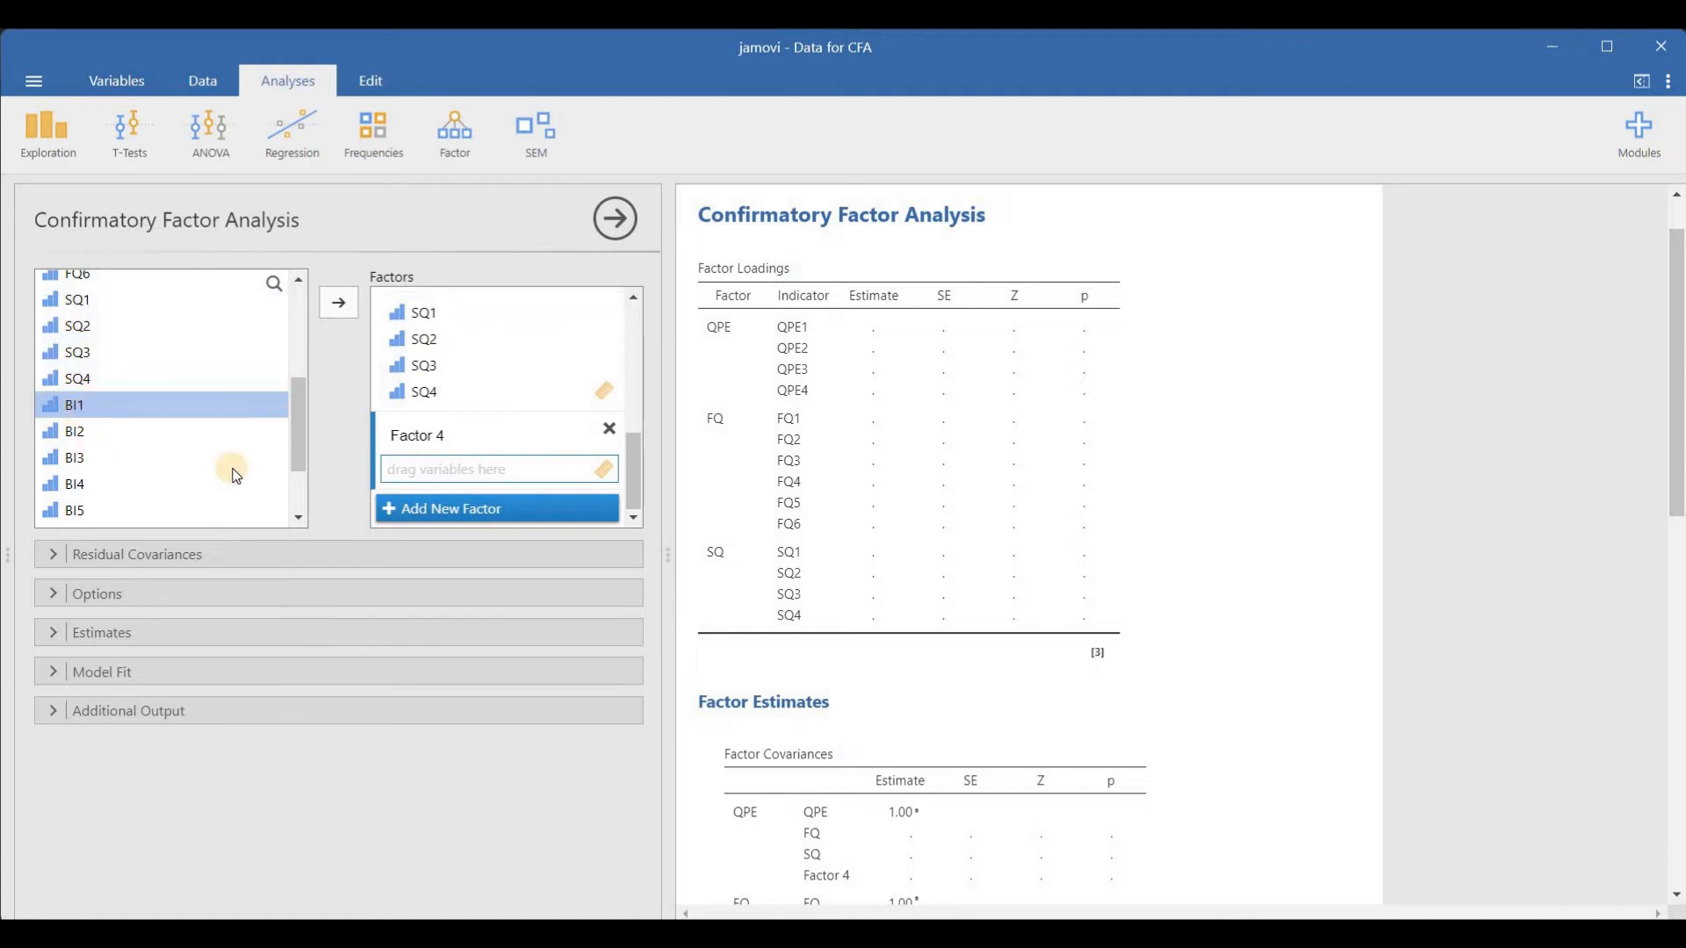
scroll(293, 474, "down", 3)
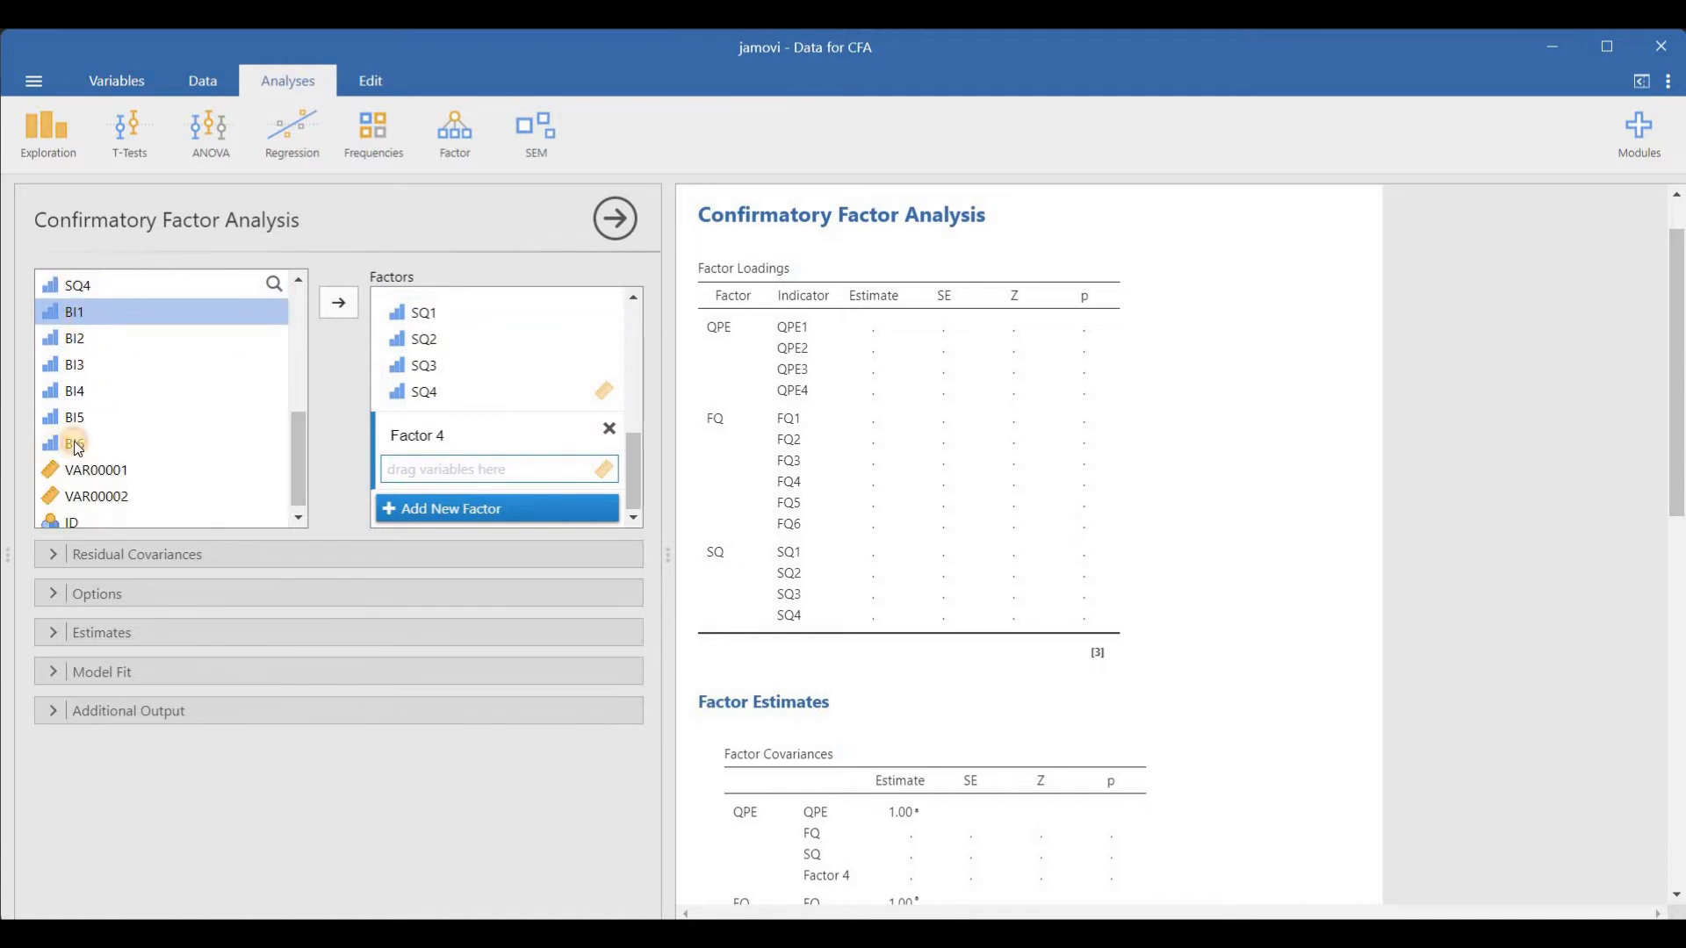
left_click(70, 443, "shift")
left_click_drag(95, 406, 430, 485)
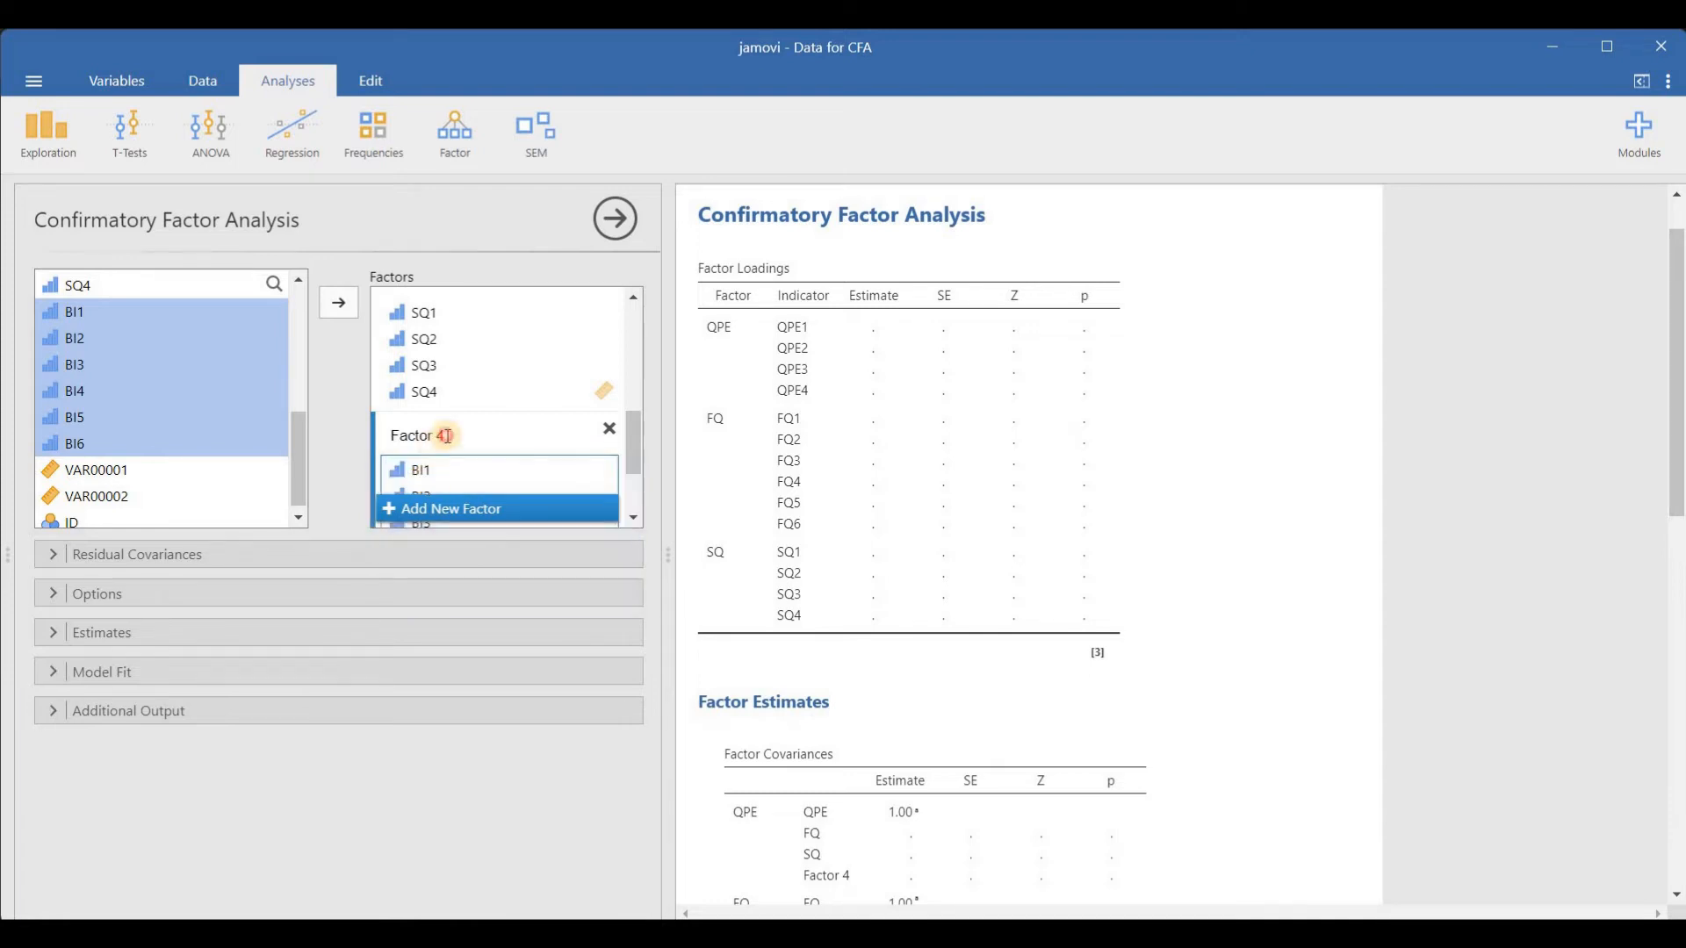
left_click(446, 437)
type("BI")
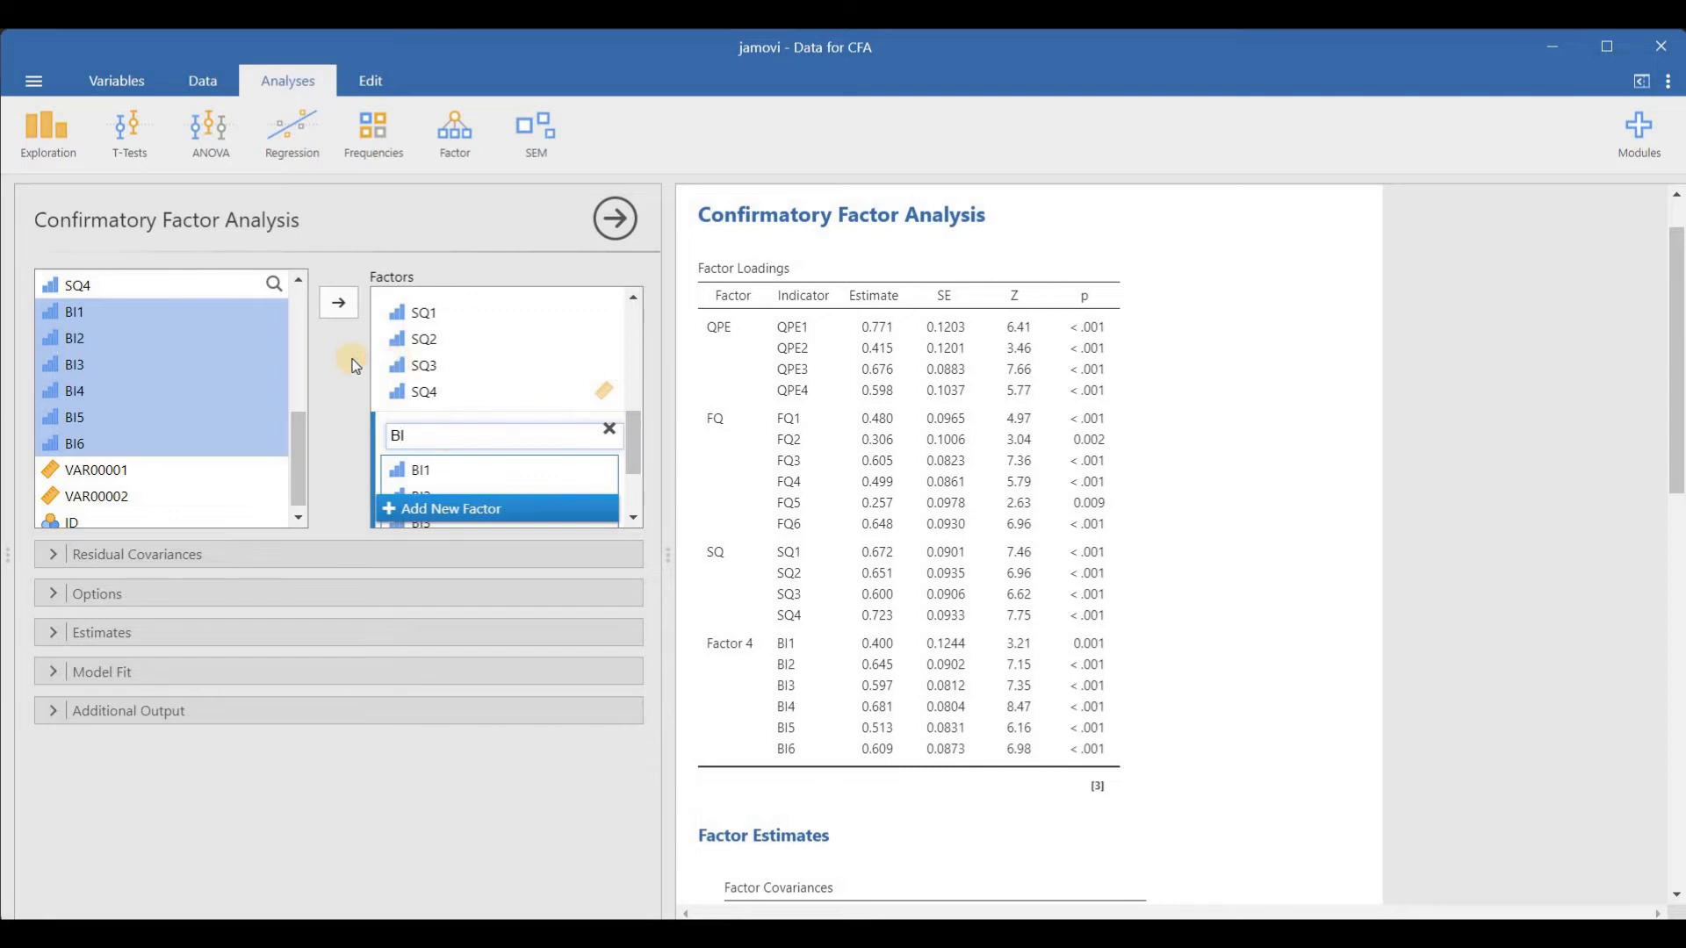
key("Return")
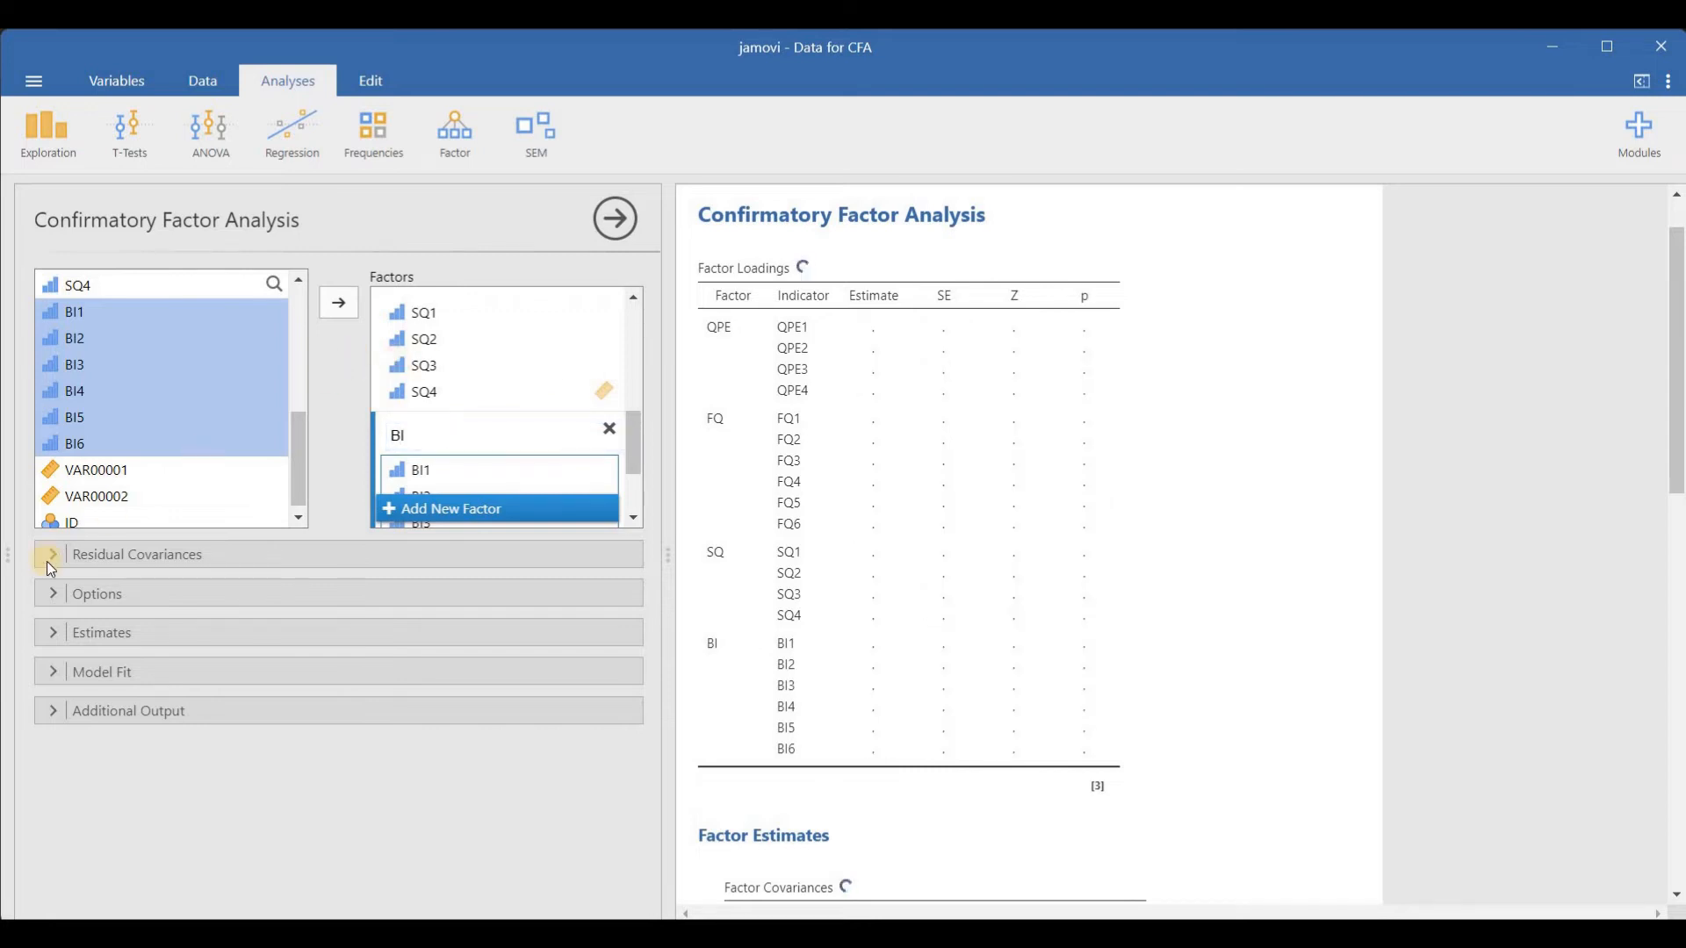
Include the standardized estimates and the SRMR fit measure in the analysis output.
left_click(100, 597)
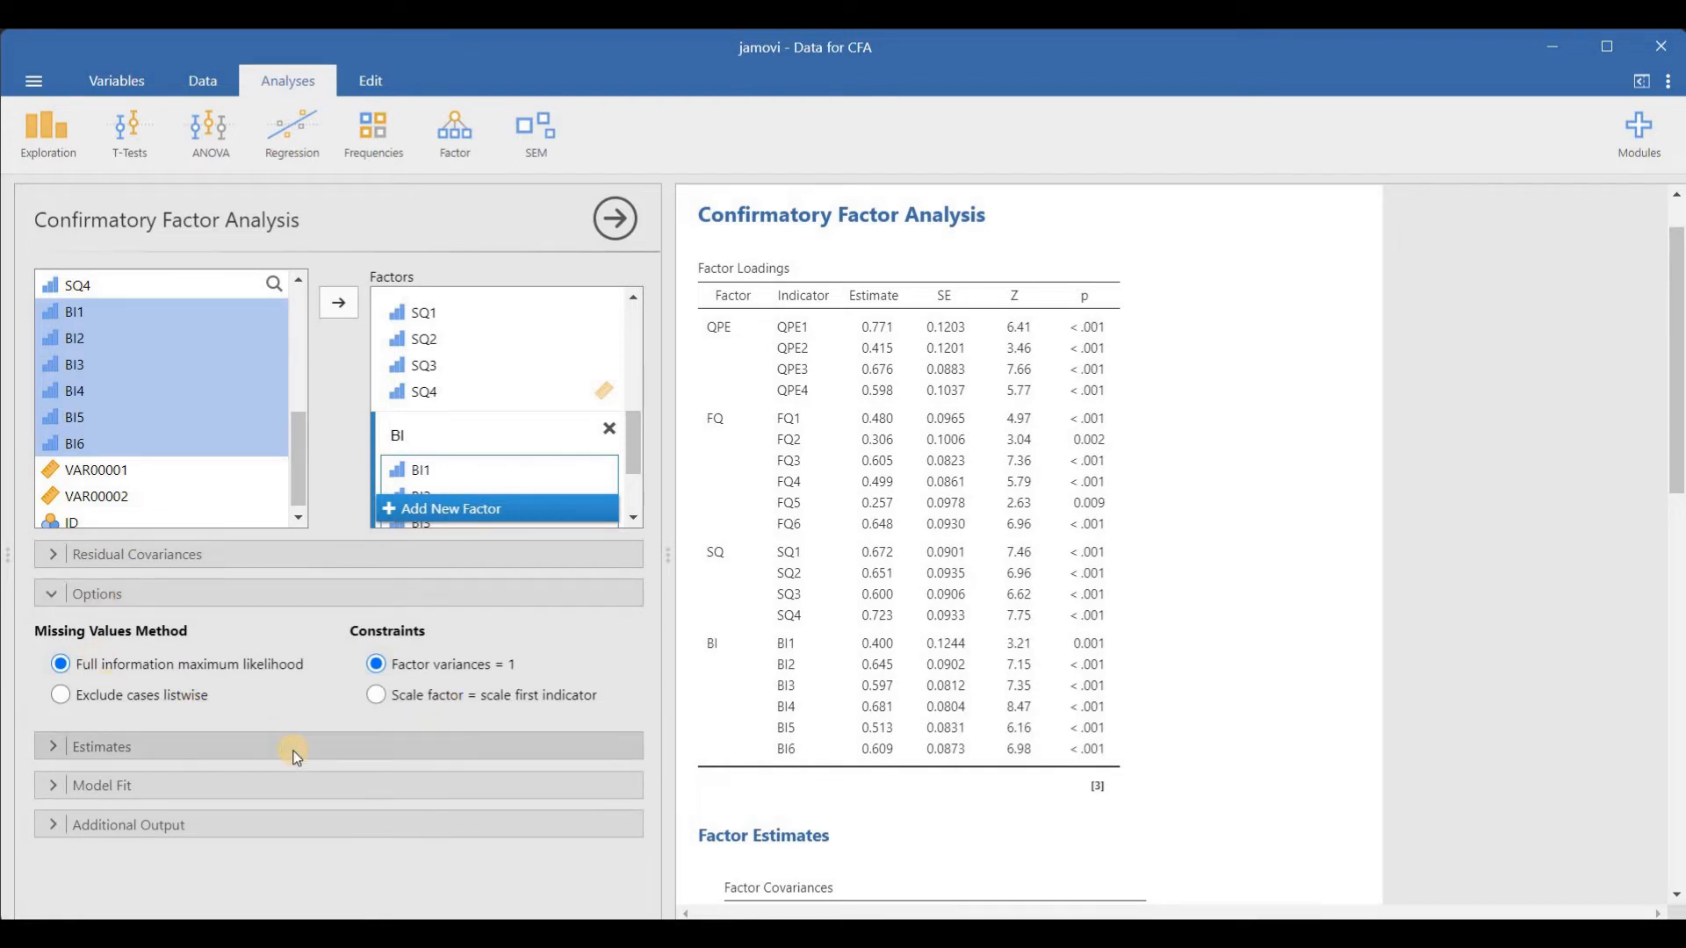
left_click(295, 751)
left_click(385, 797)
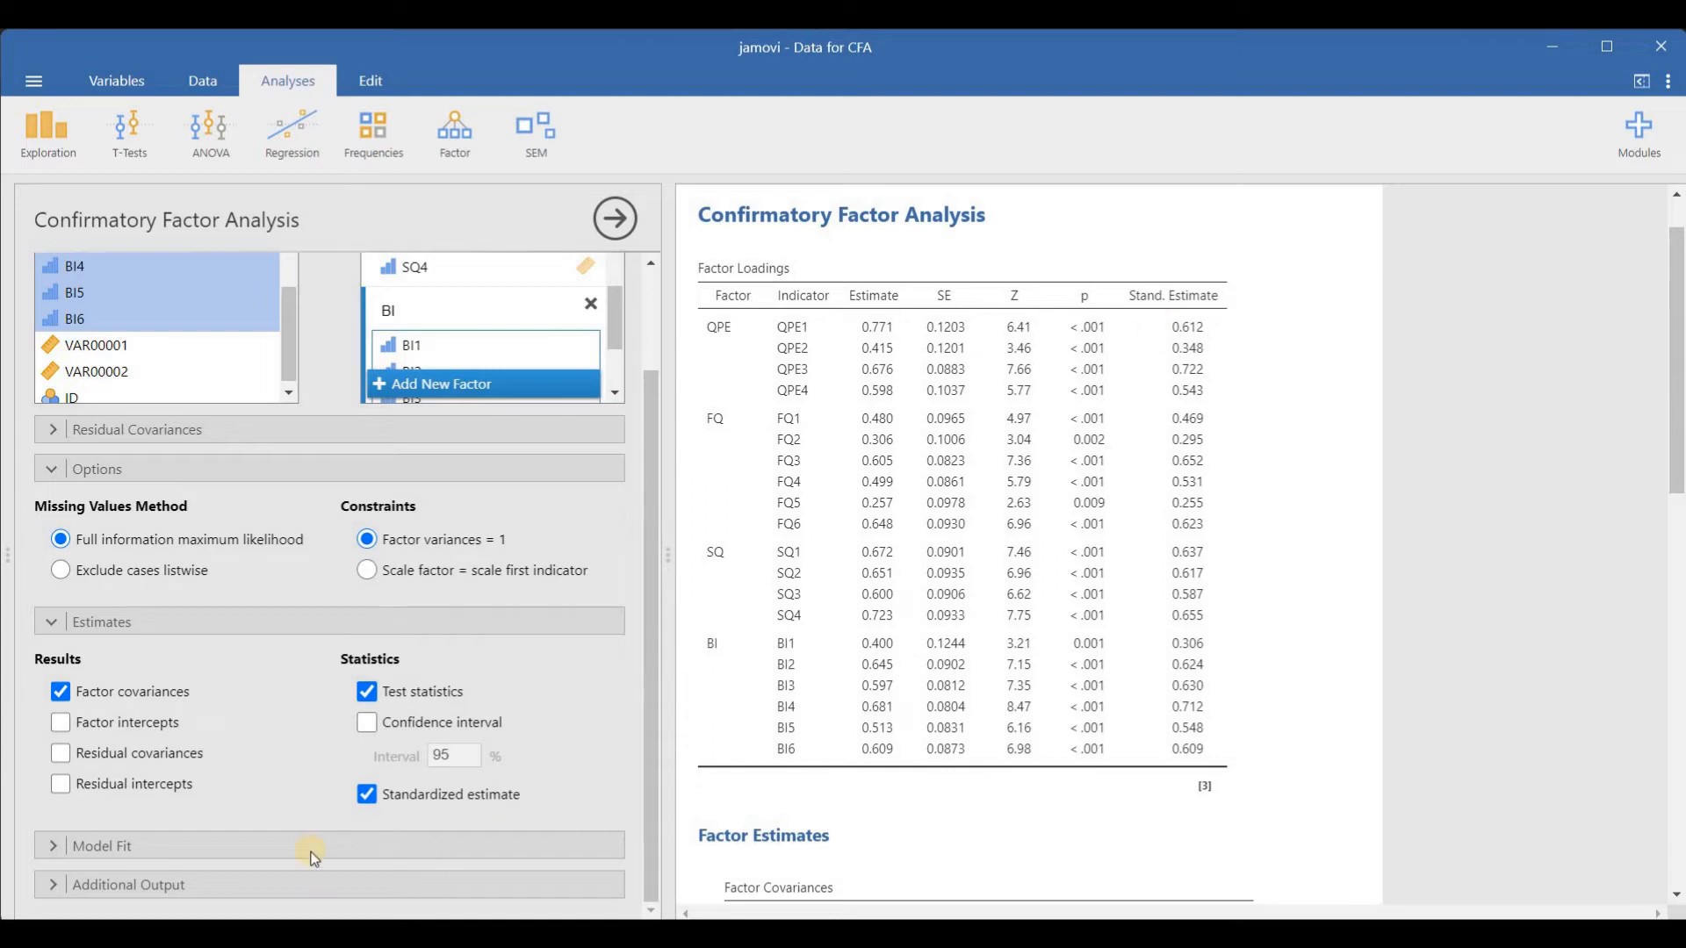
left_click(158, 842)
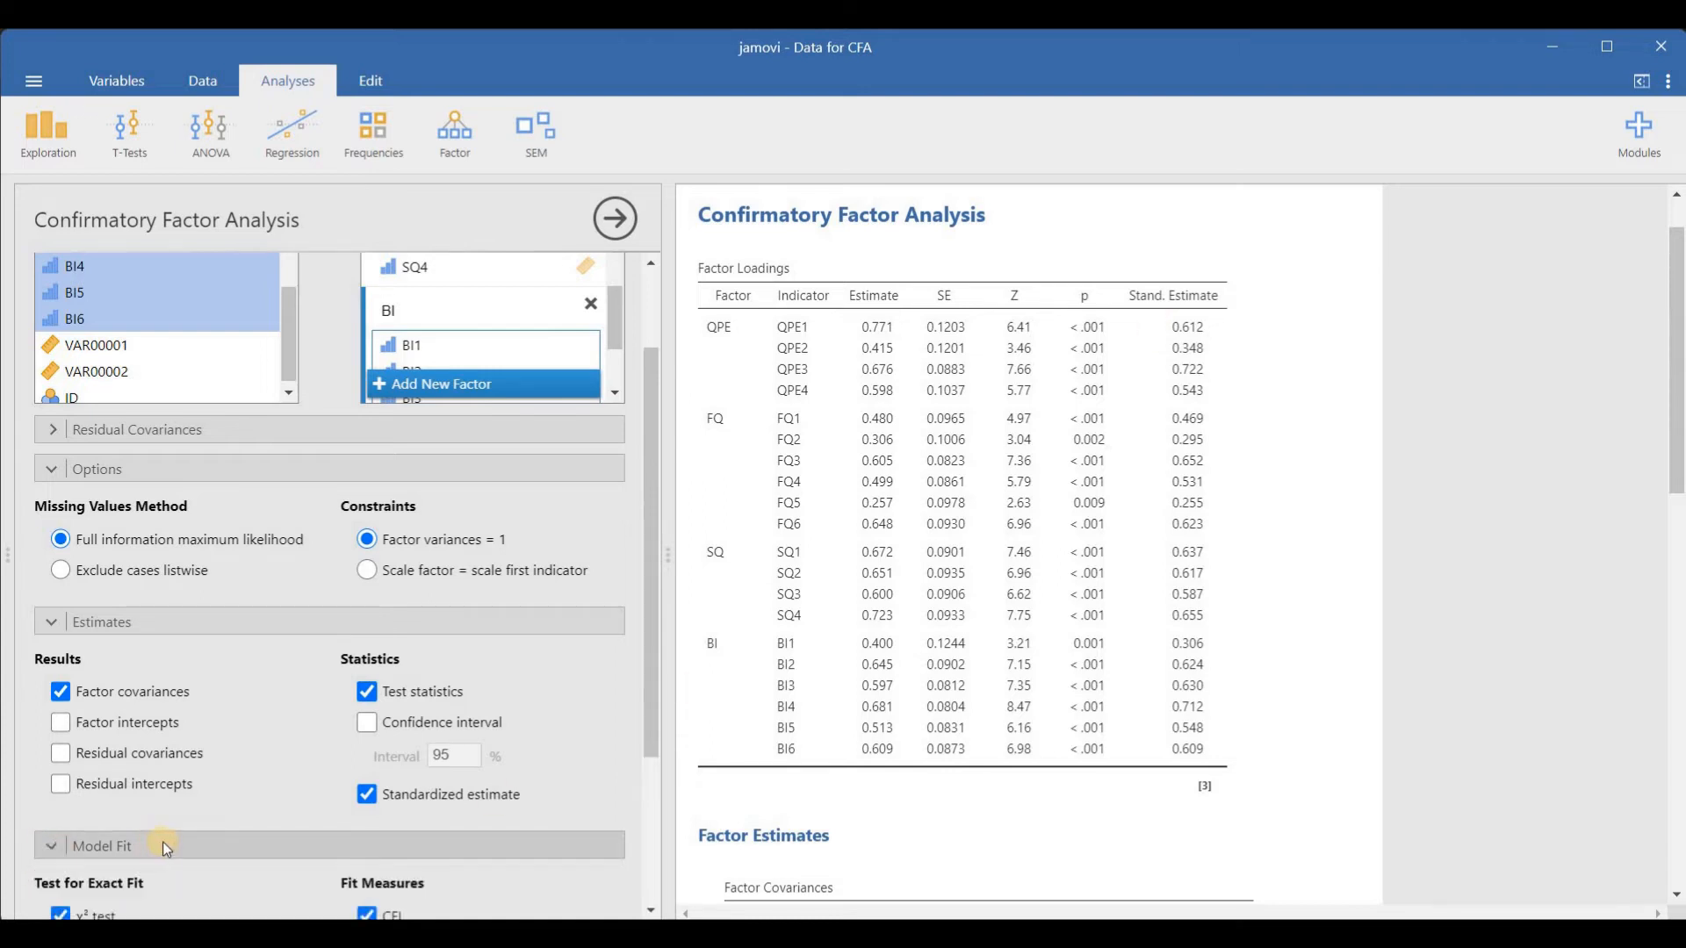
left_click(369, 744)
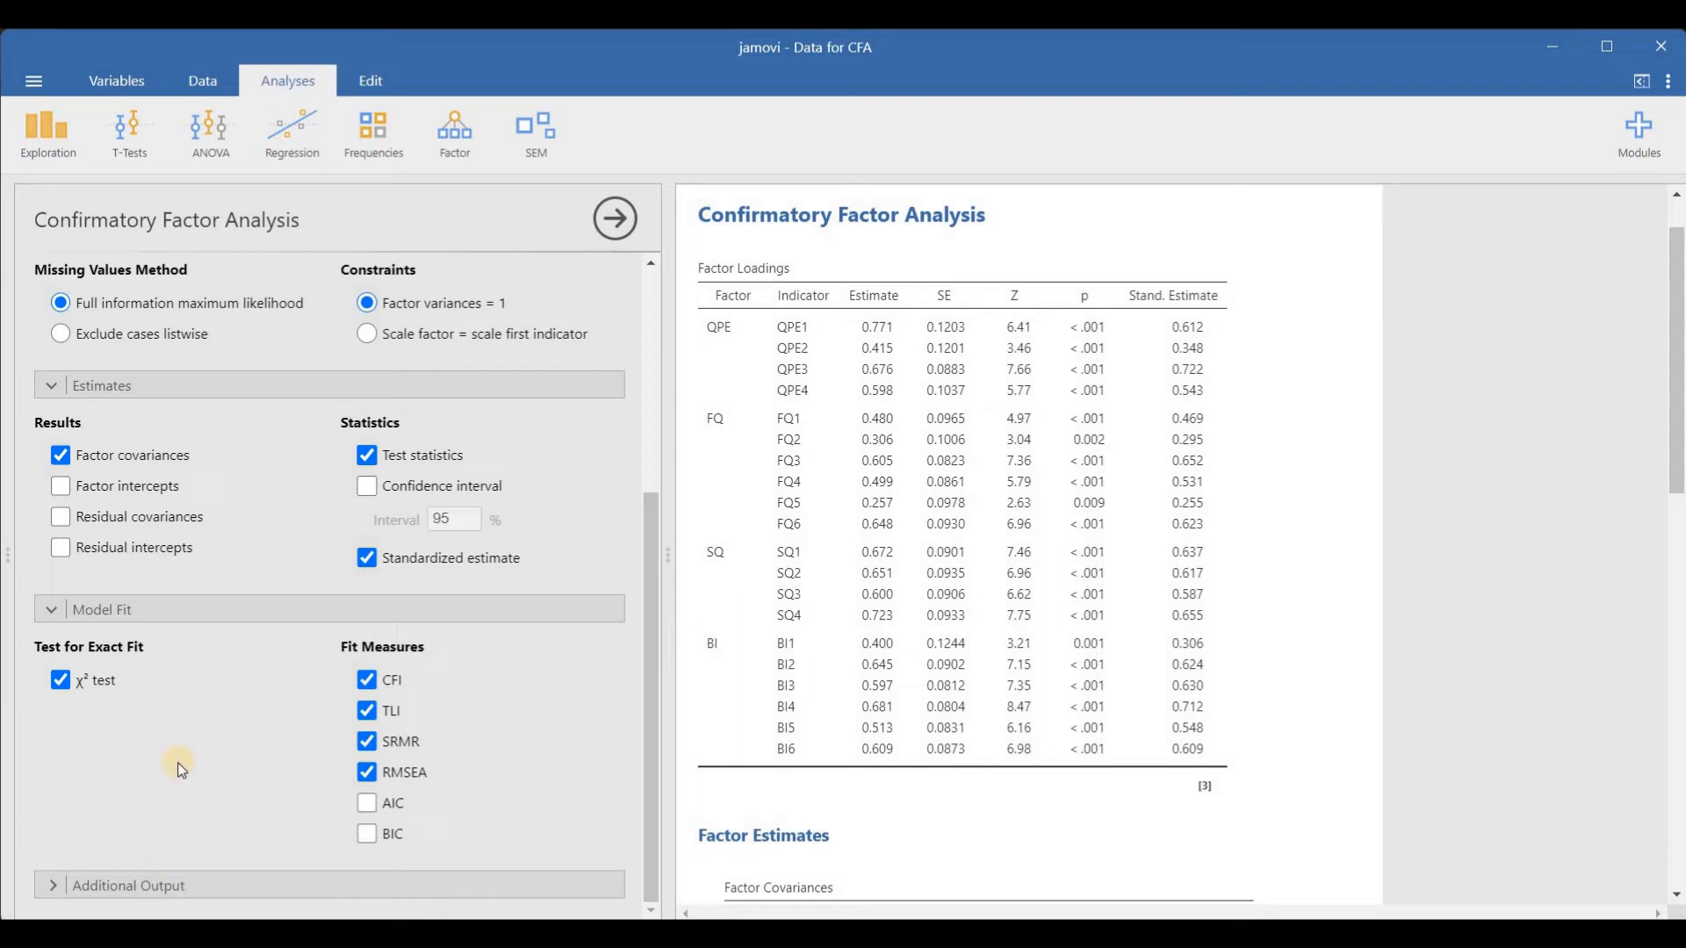
Add the path diagram to the output and highlight modification indices above 10.
left_click(163, 886)
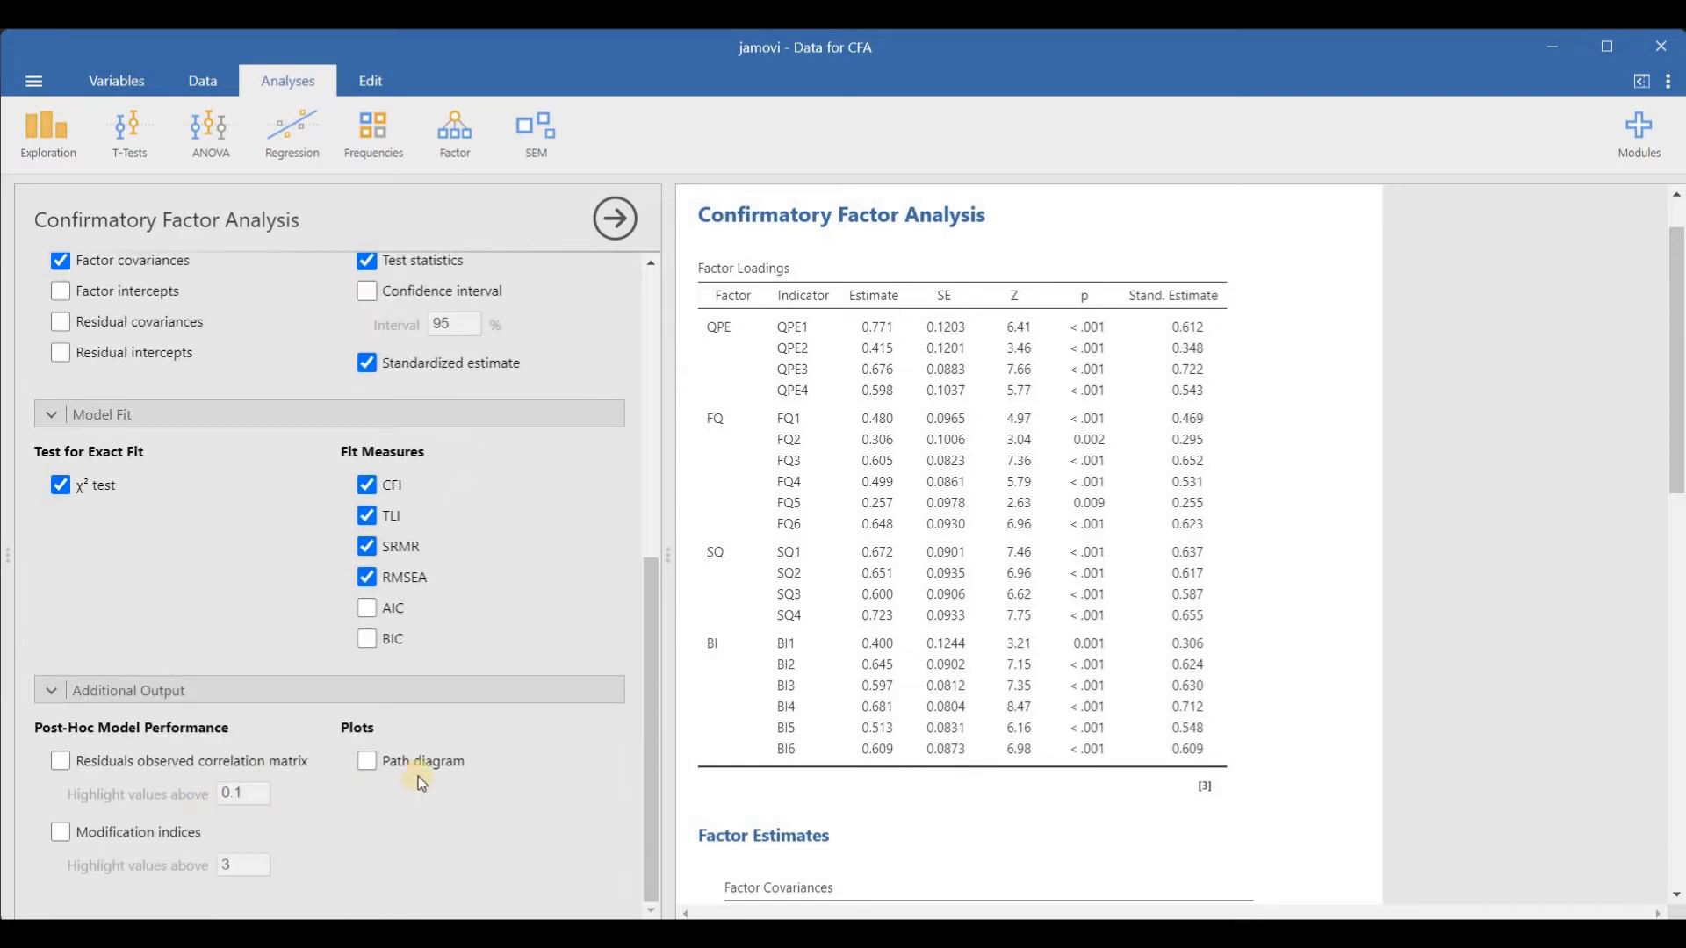
left_click(420, 766)
left_click(227, 870)
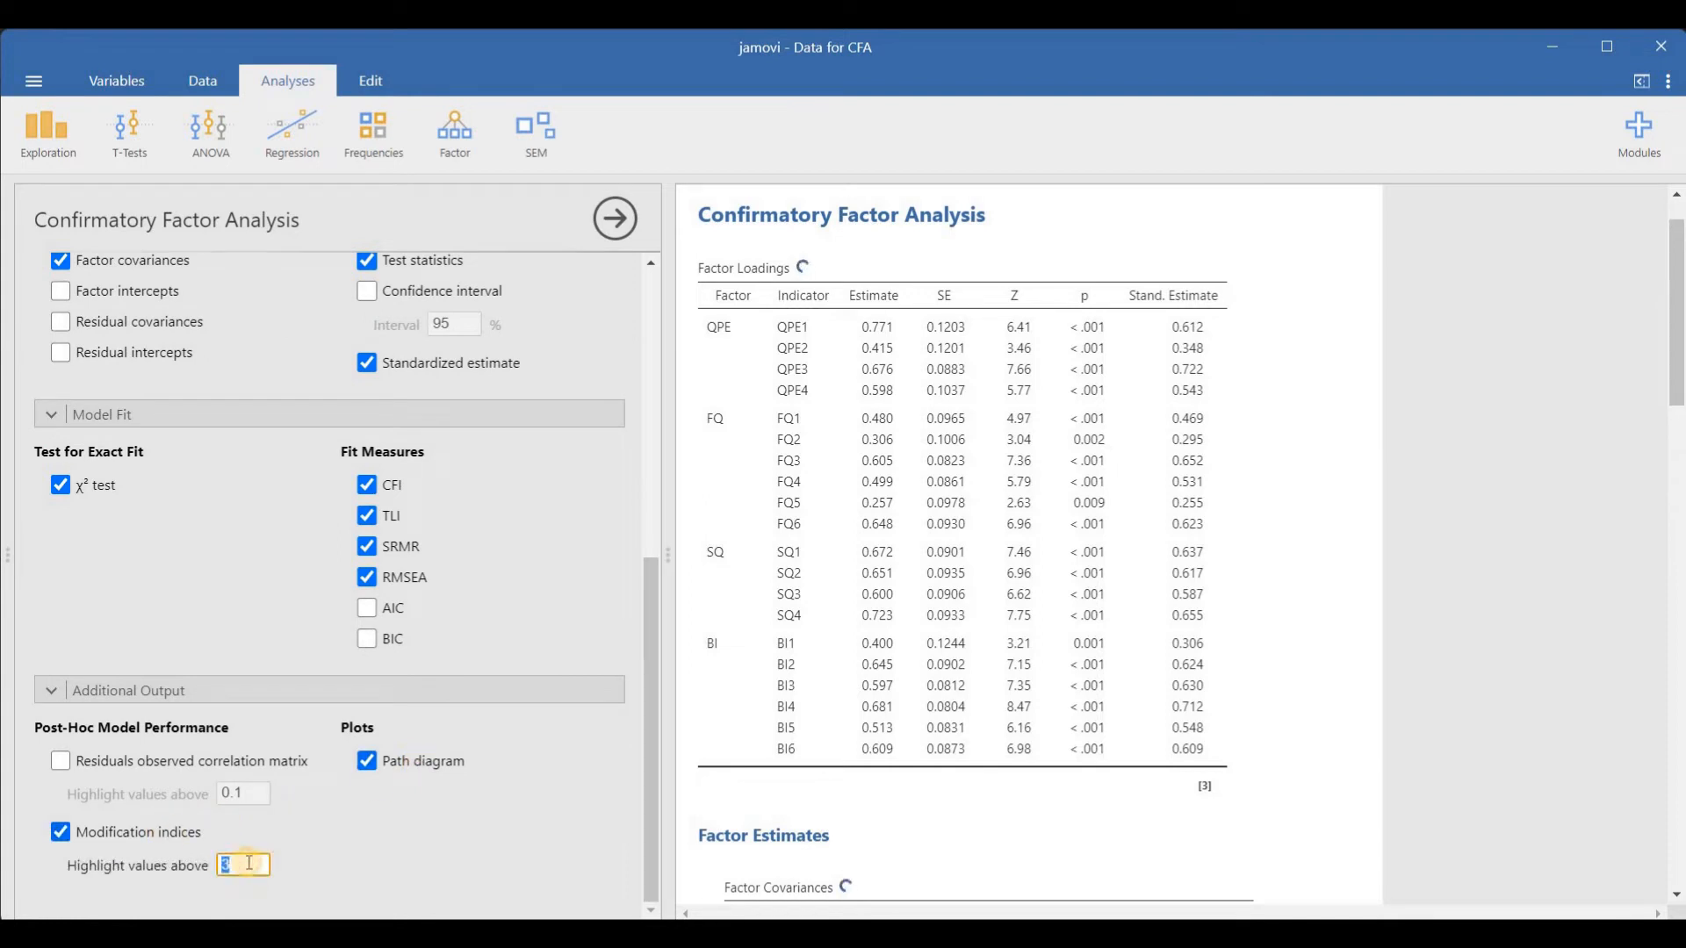
type("10")
key("Return")
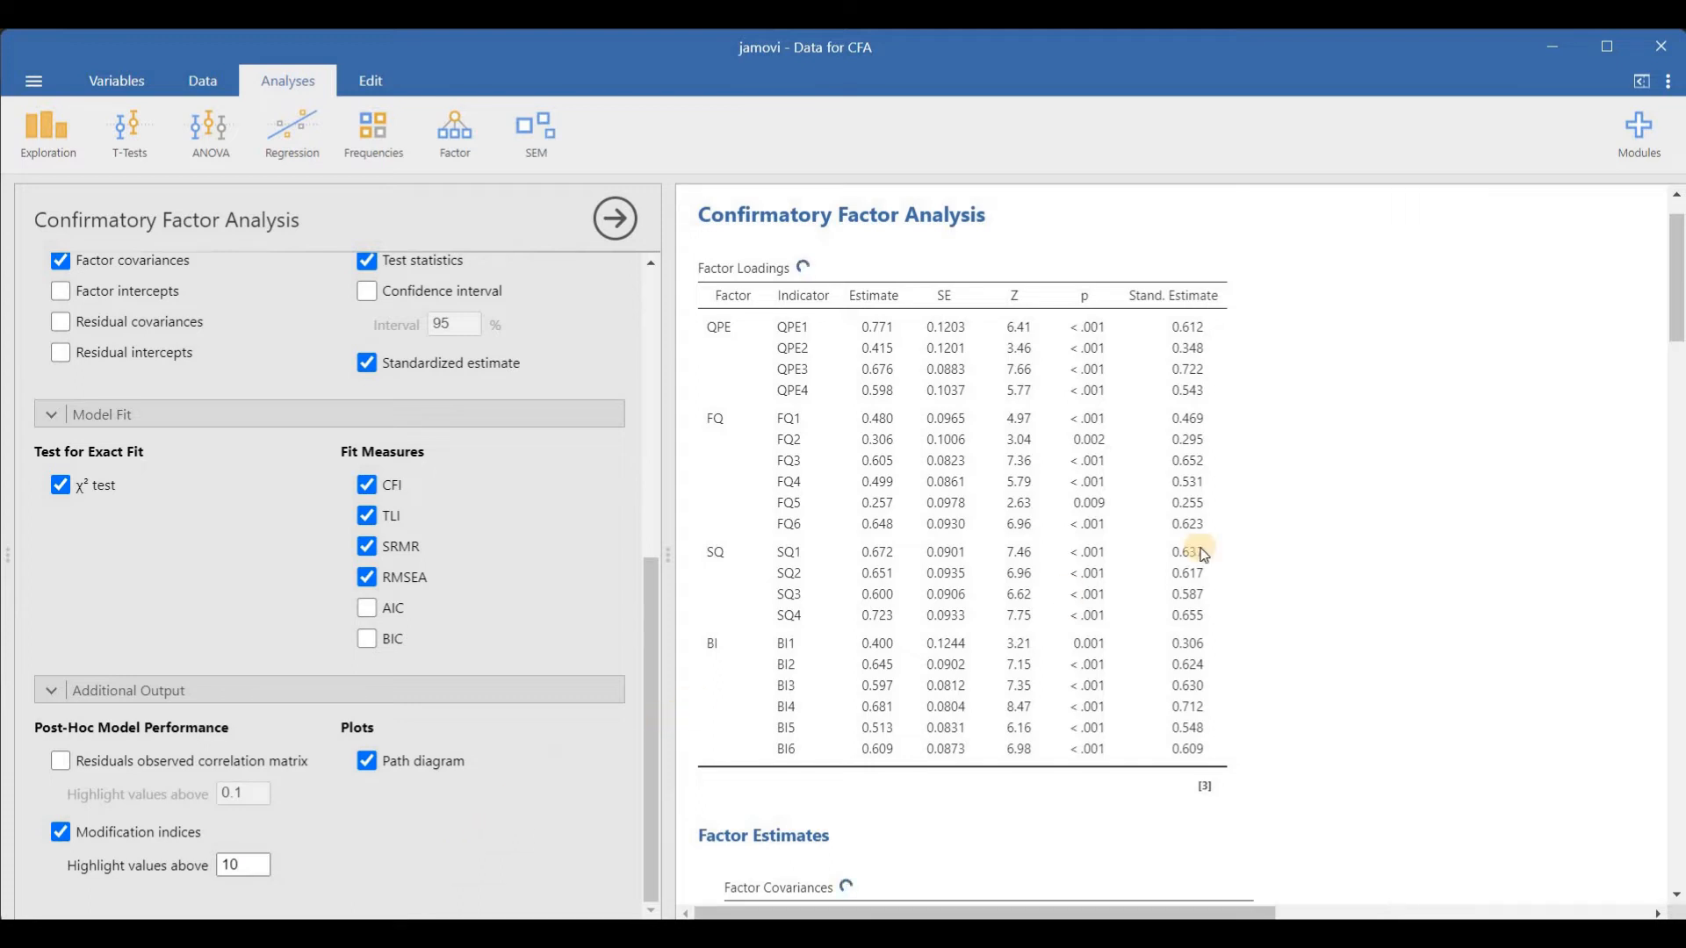
scroll(1202, 553, "up", 1)
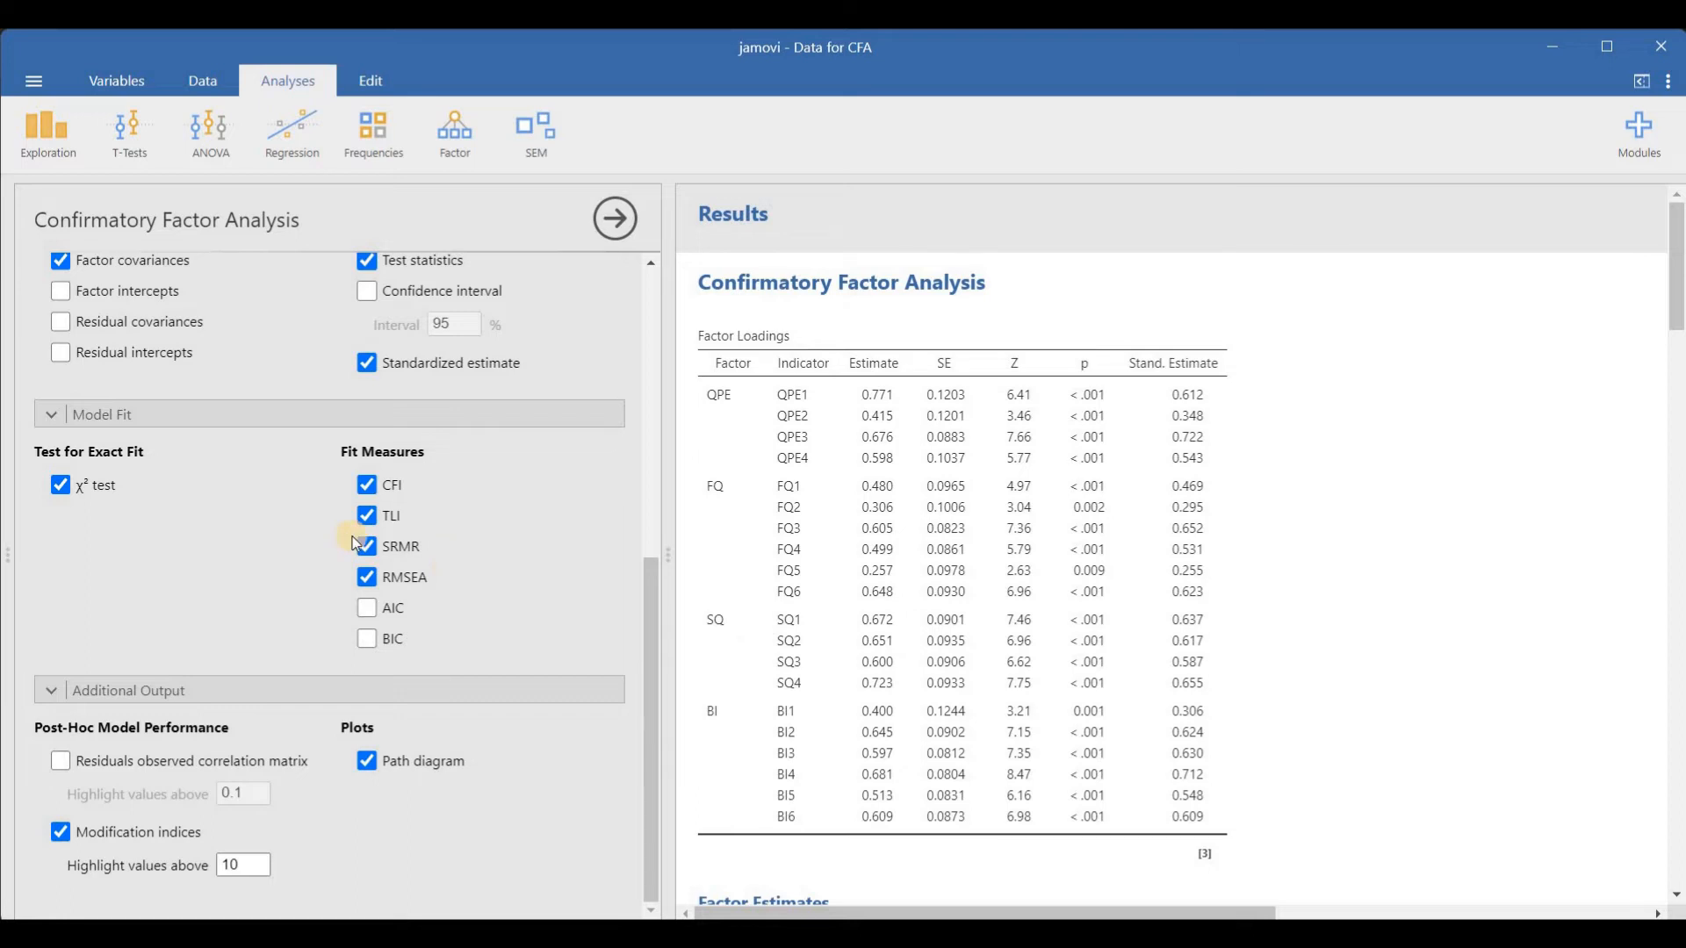
scroll(351, 542, "up", 6)
scroll(351, 541, "down", 5)
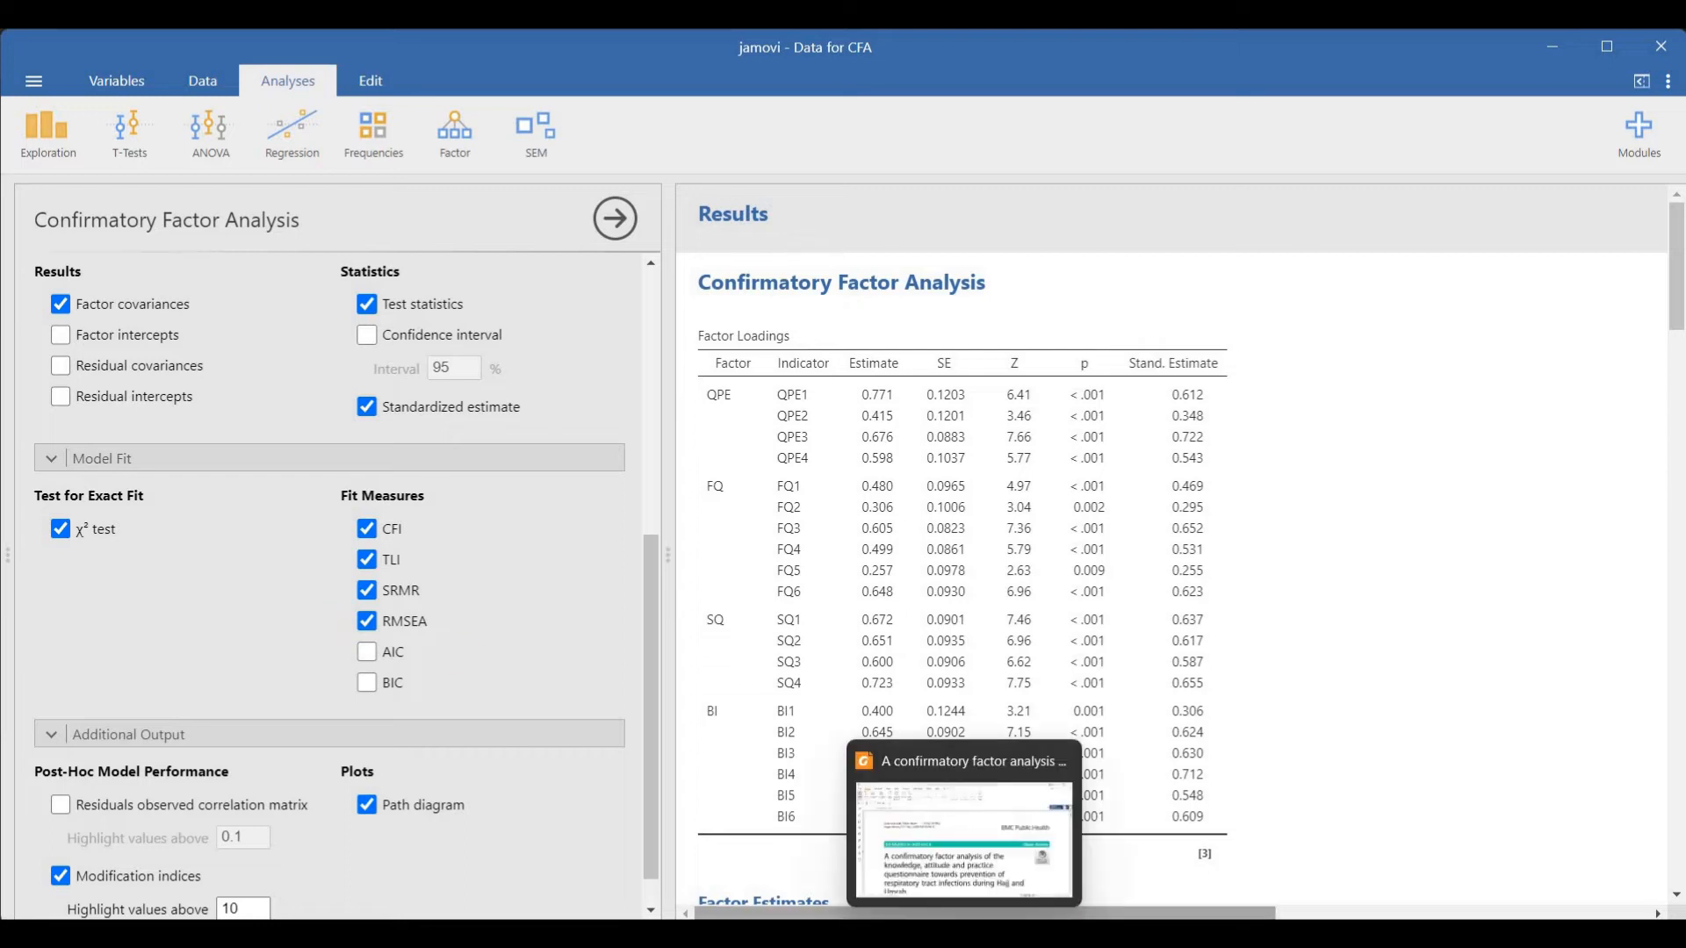
Switch to Foxit PDF Reader and find the Confirmatory factor analysis (CFA) section of the open research article.
left_click(966, 825)
left_click_drag(226, 609, 961, 654)
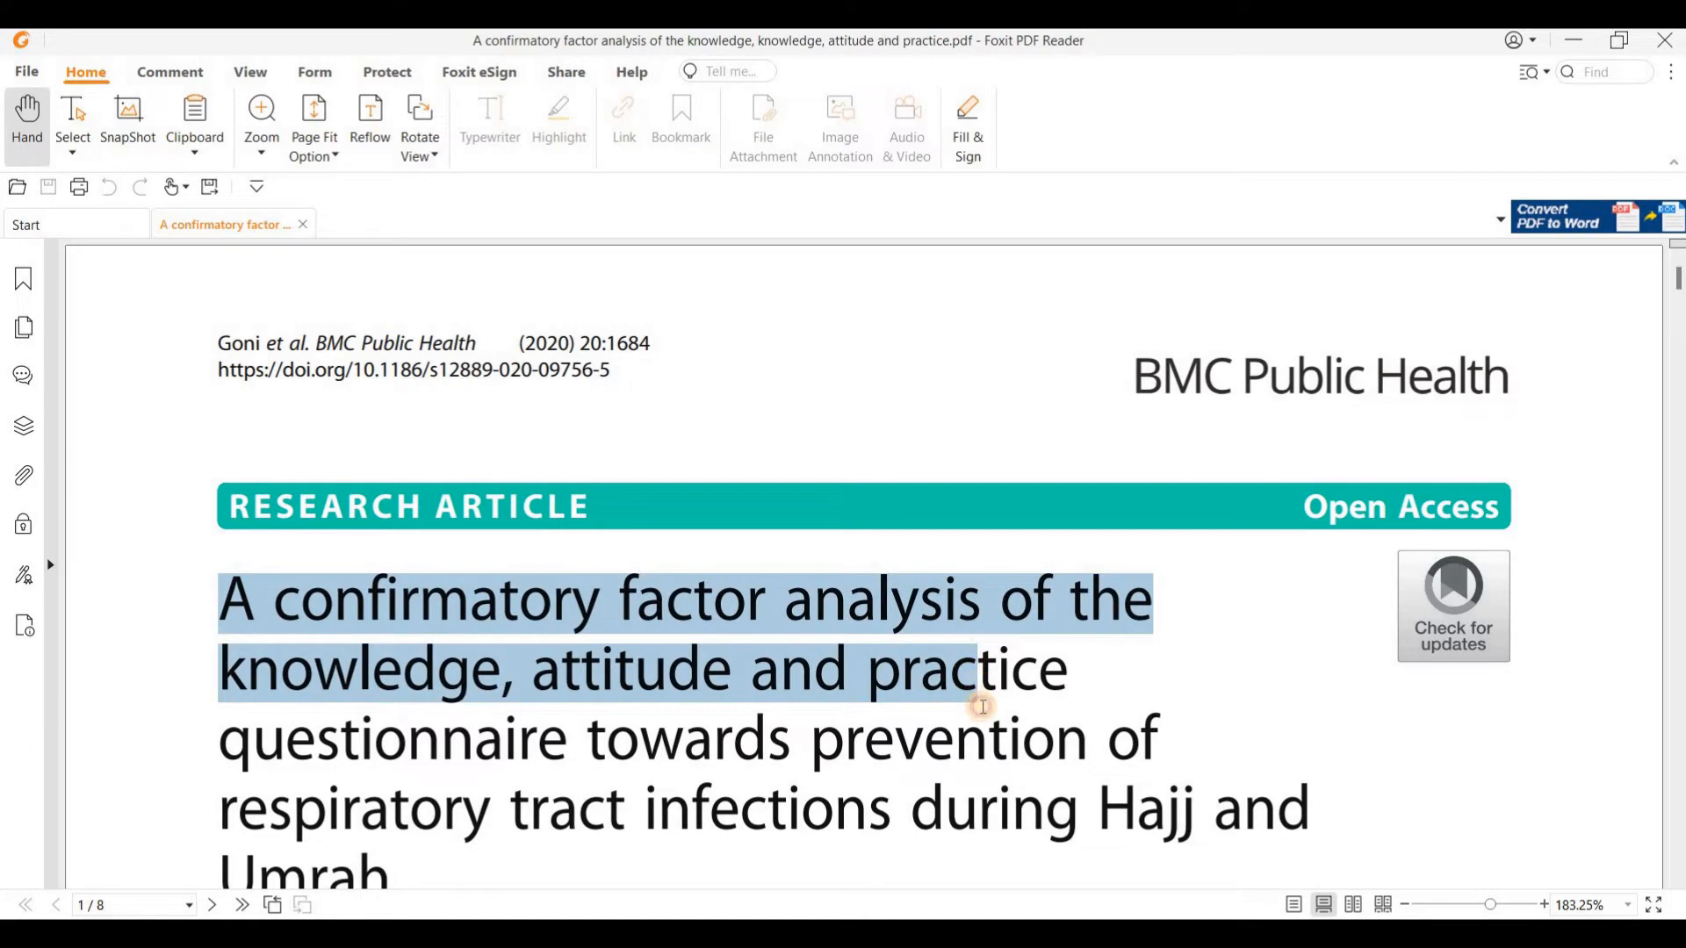
scroll(1648, 346, "down", 3)
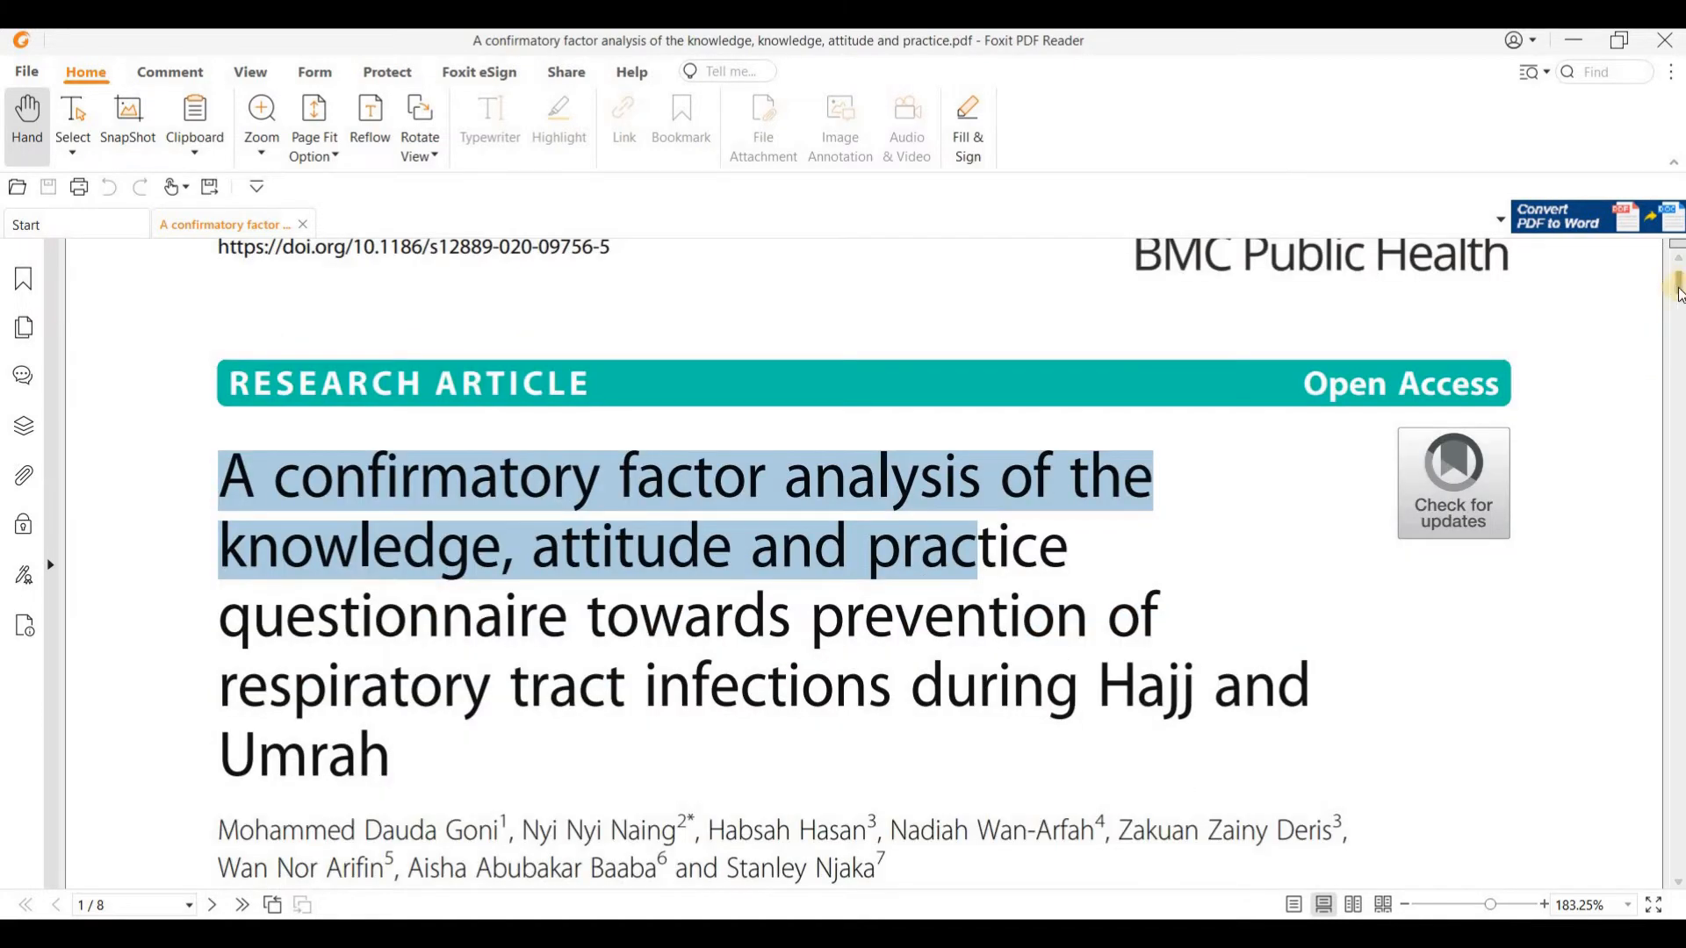
left_click_drag(1677, 404, 1677, 529)
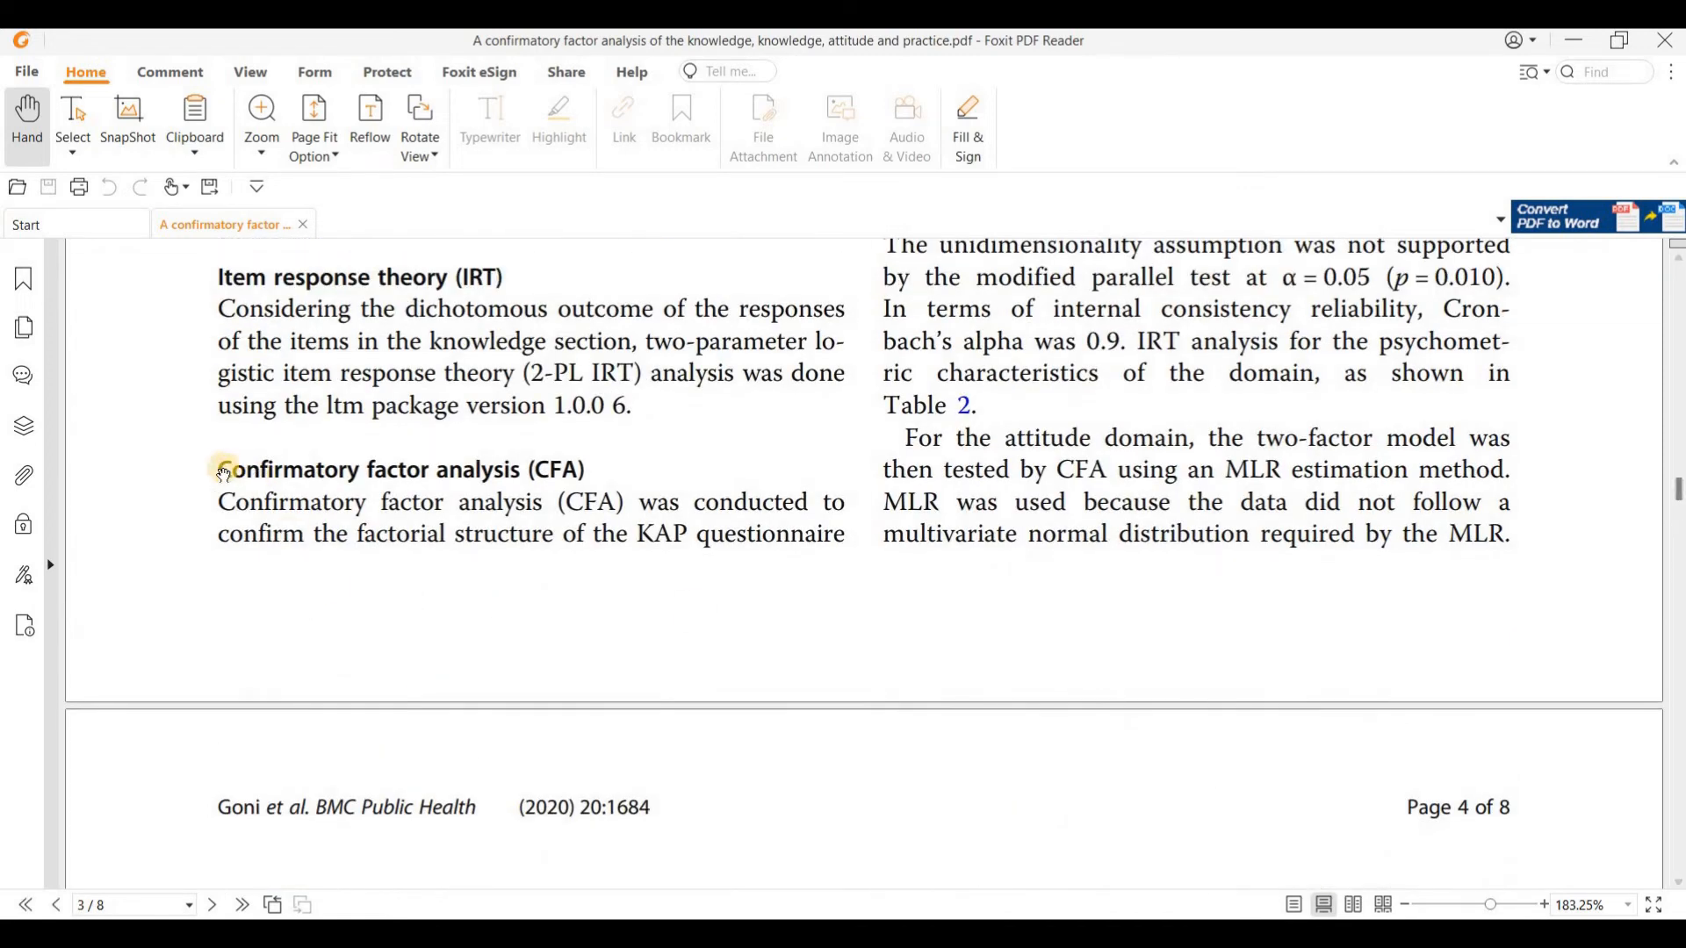
Examine the article's Confirmatory factor analysis (CFA) section for the recommended ratio of chi-square to degree of freedom.
left_click_drag(220, 465, 654, 535)
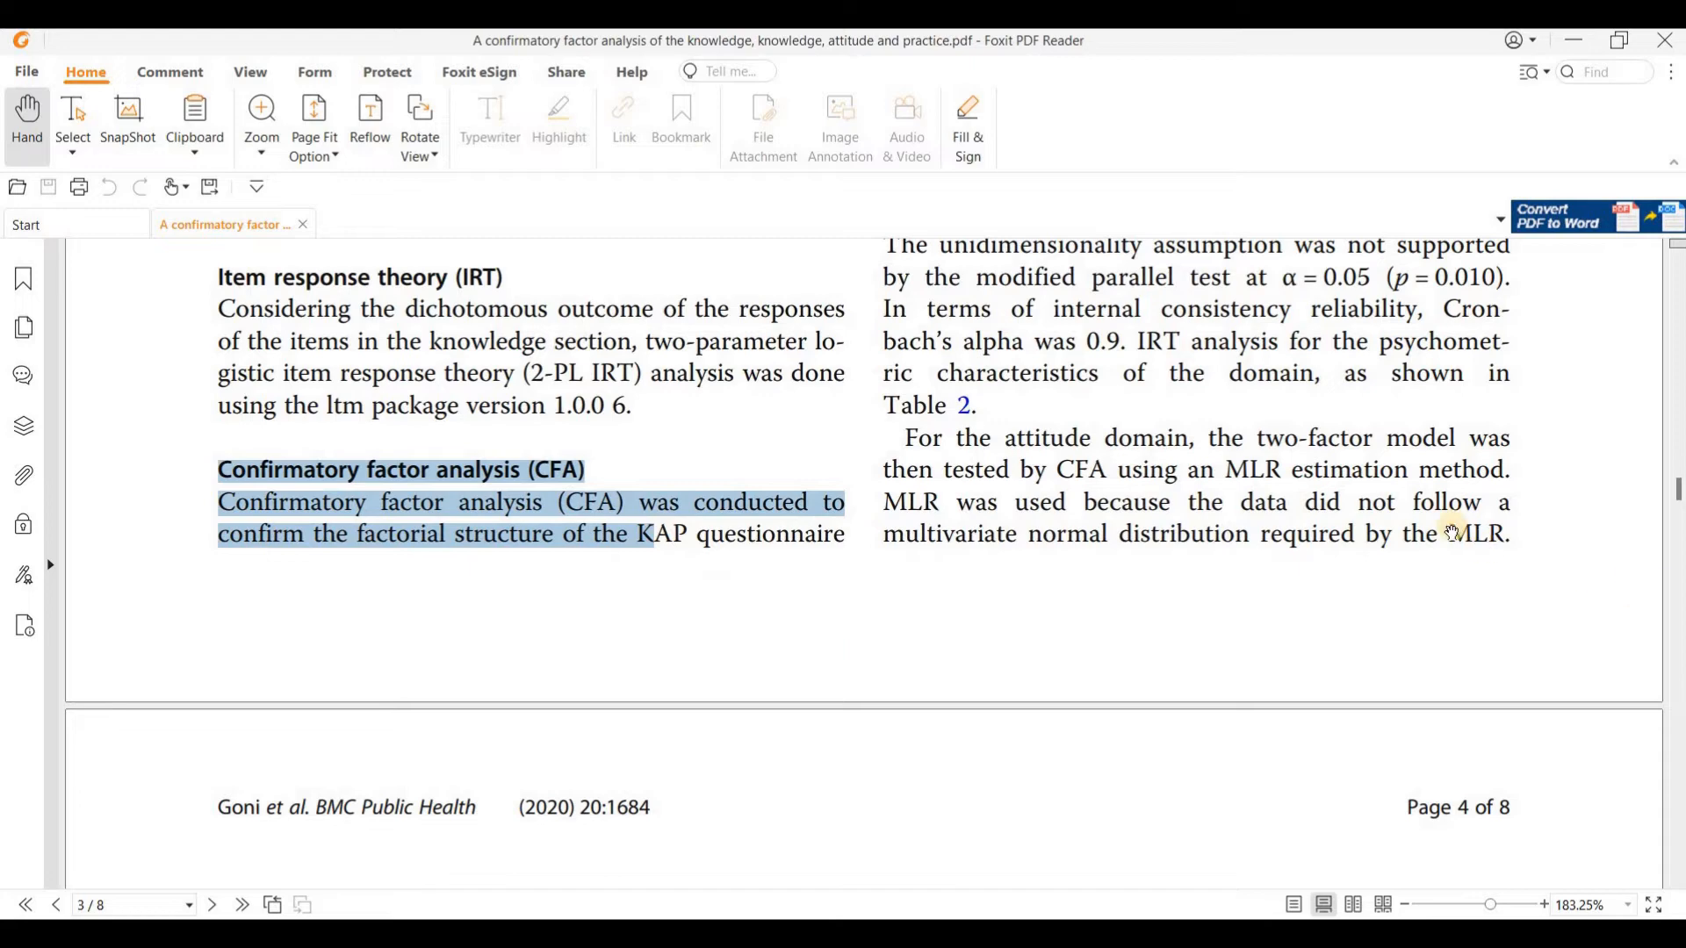
scroll(1450, 527, "up", 15)
scroll(1445, 525, "down", 2)
scroll(1444, 525, "down", 2)
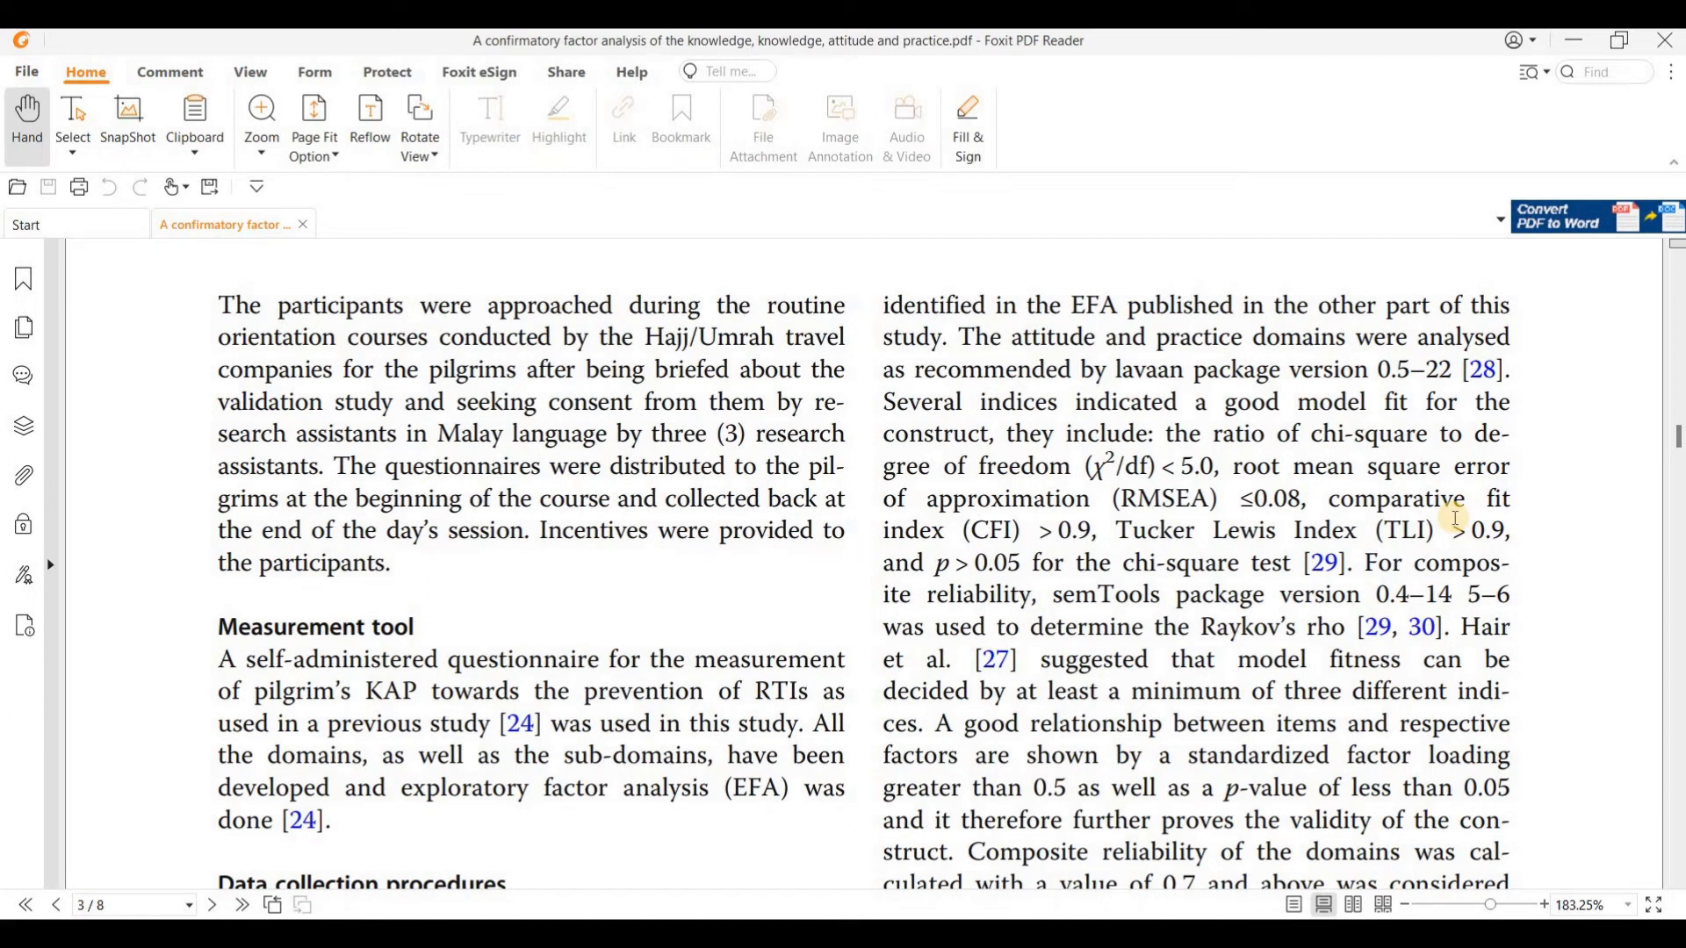
left_click_drag(1314, 435, 1429, 437)
left_click_drag(1216, 480, 1208, 463)
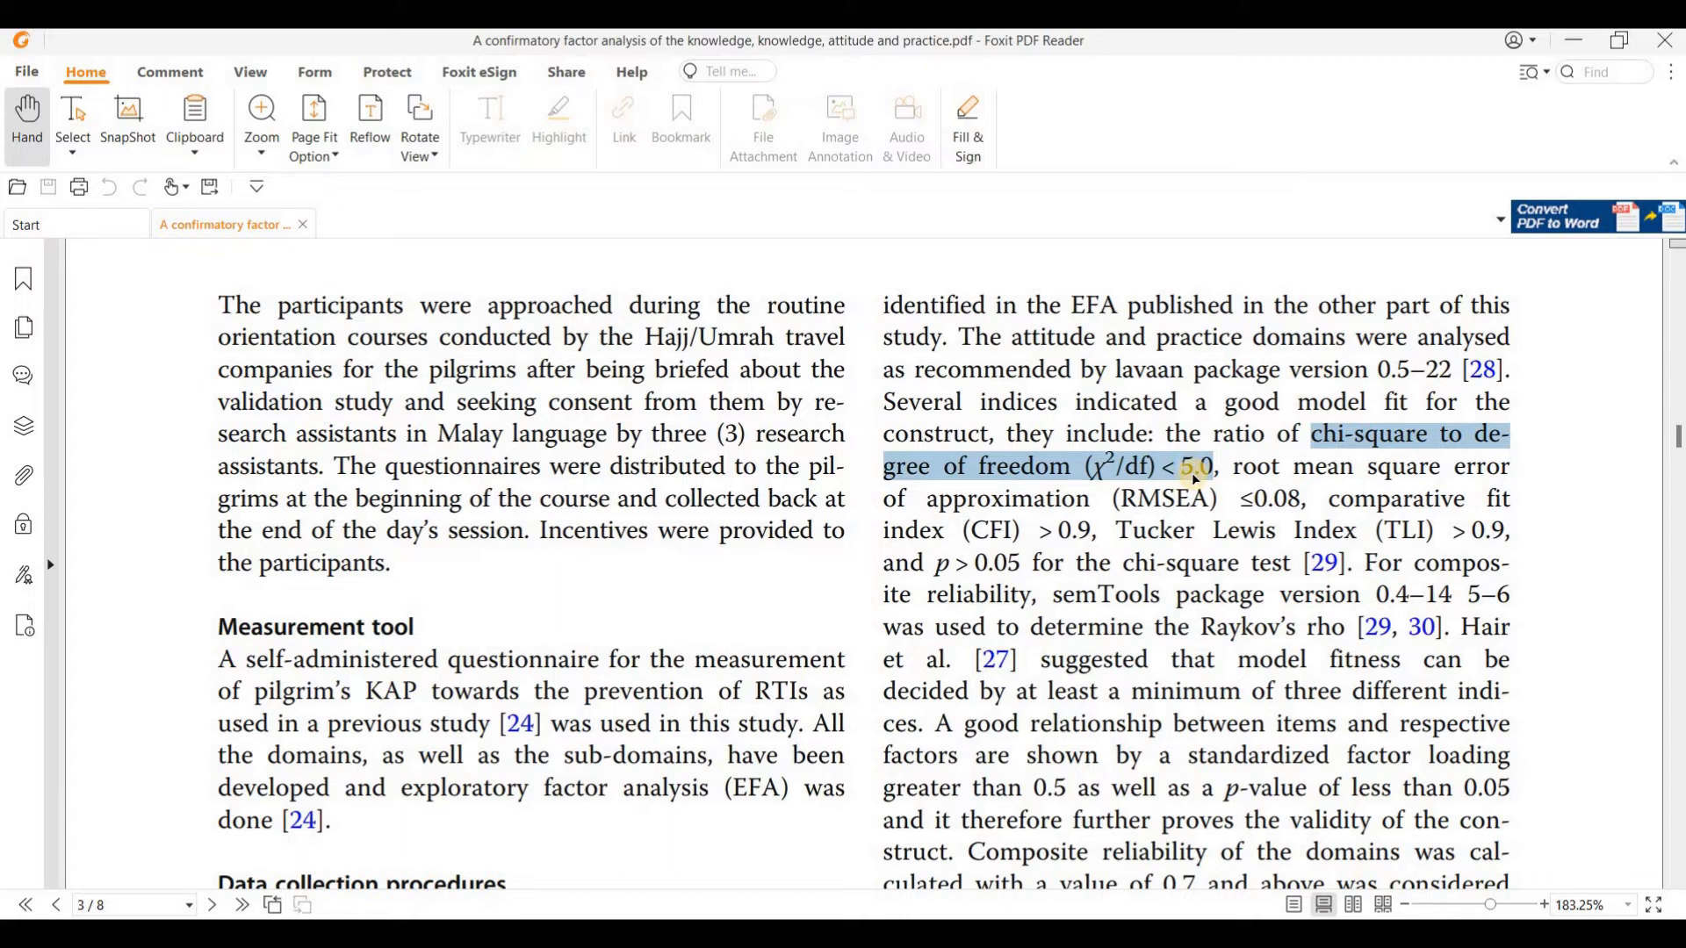
Read the article's recommended cut-offs for RMSEA, the comparative fit index (CFI) and the Tucker Lewis Index (TLI).
left_click_drag(1232, 466, 1235, 494)
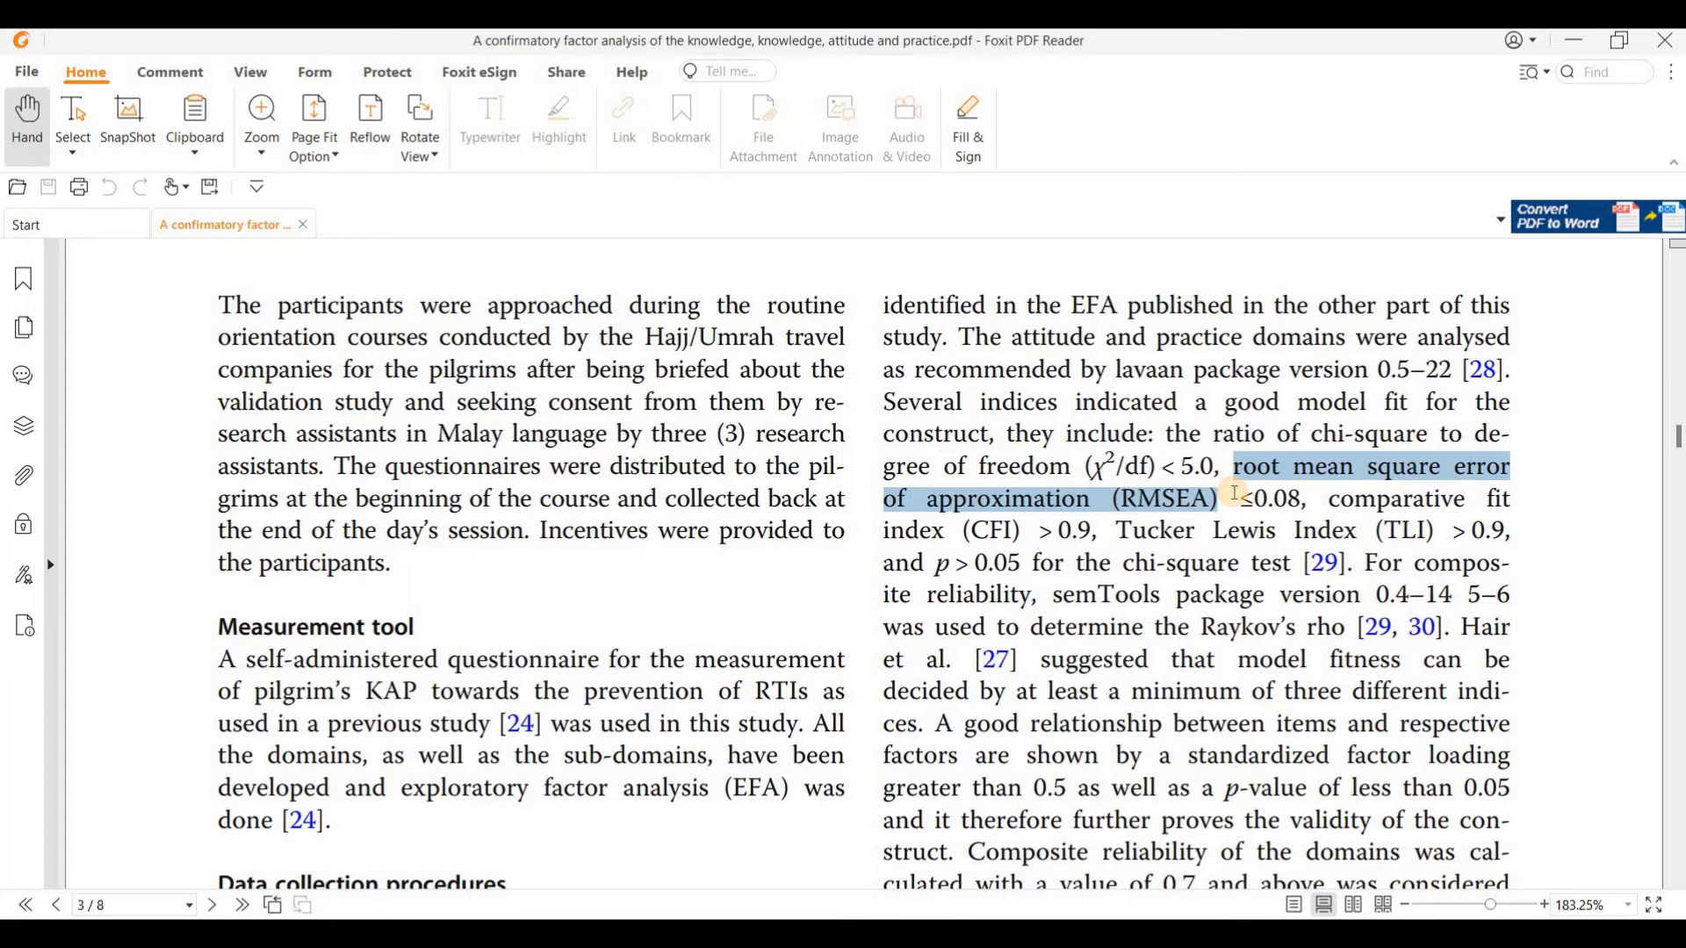
left_click(1278, 499)
double_click(1277, 499)
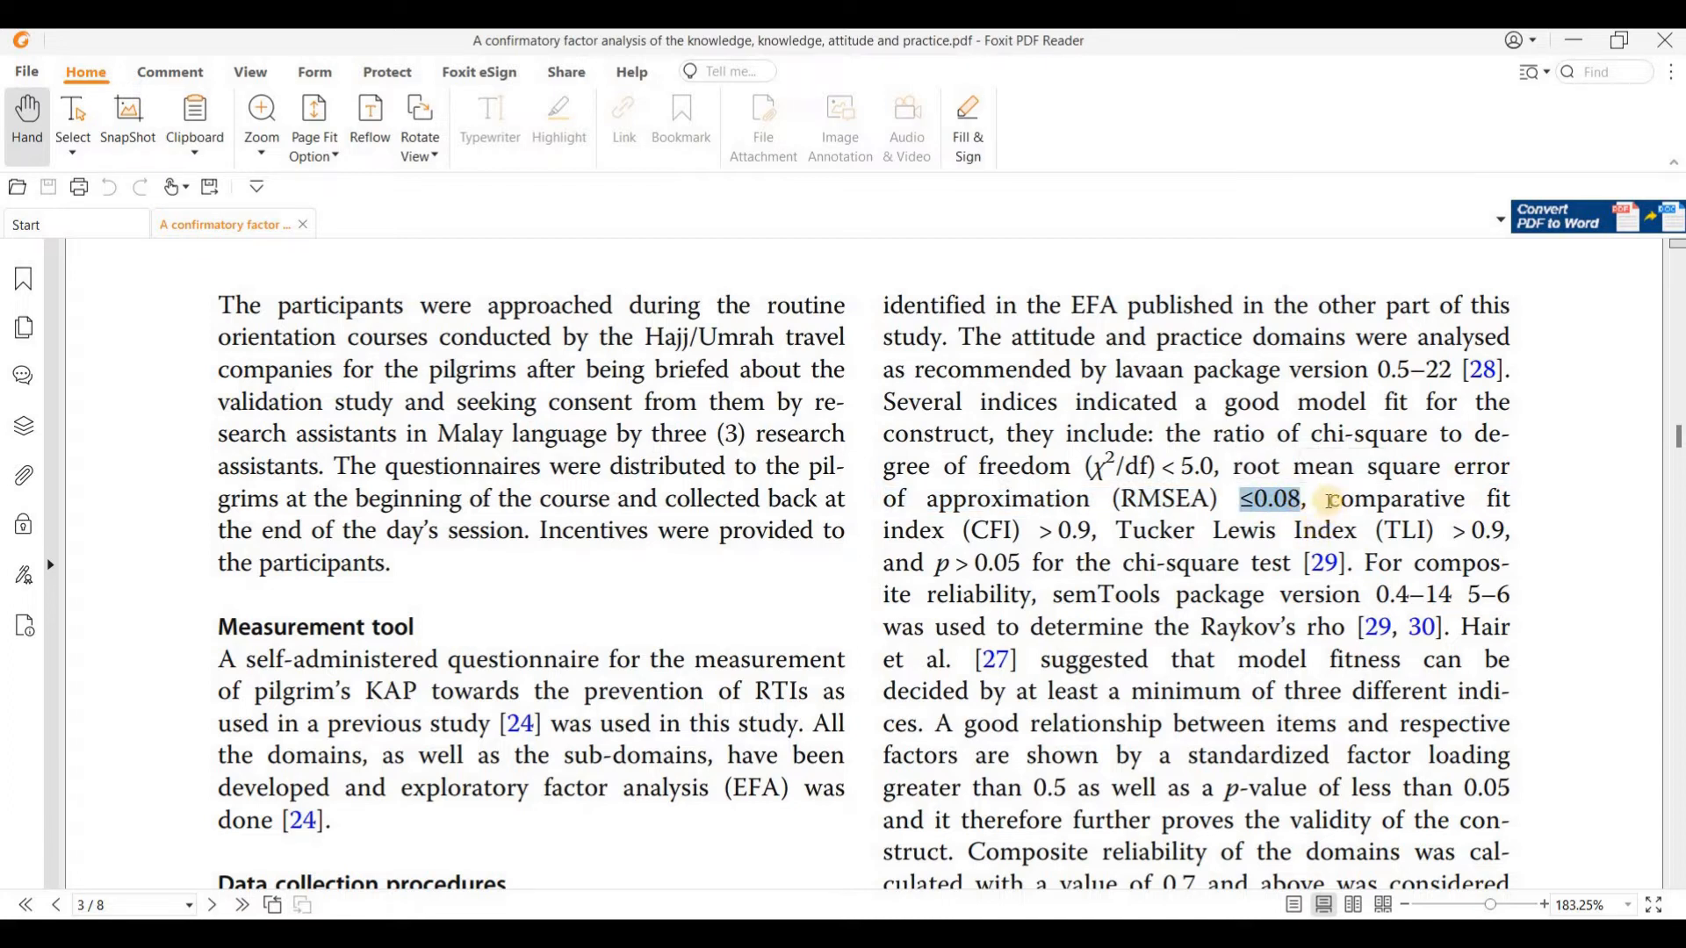
left_click_drag(1328, 498, 1088, 530)
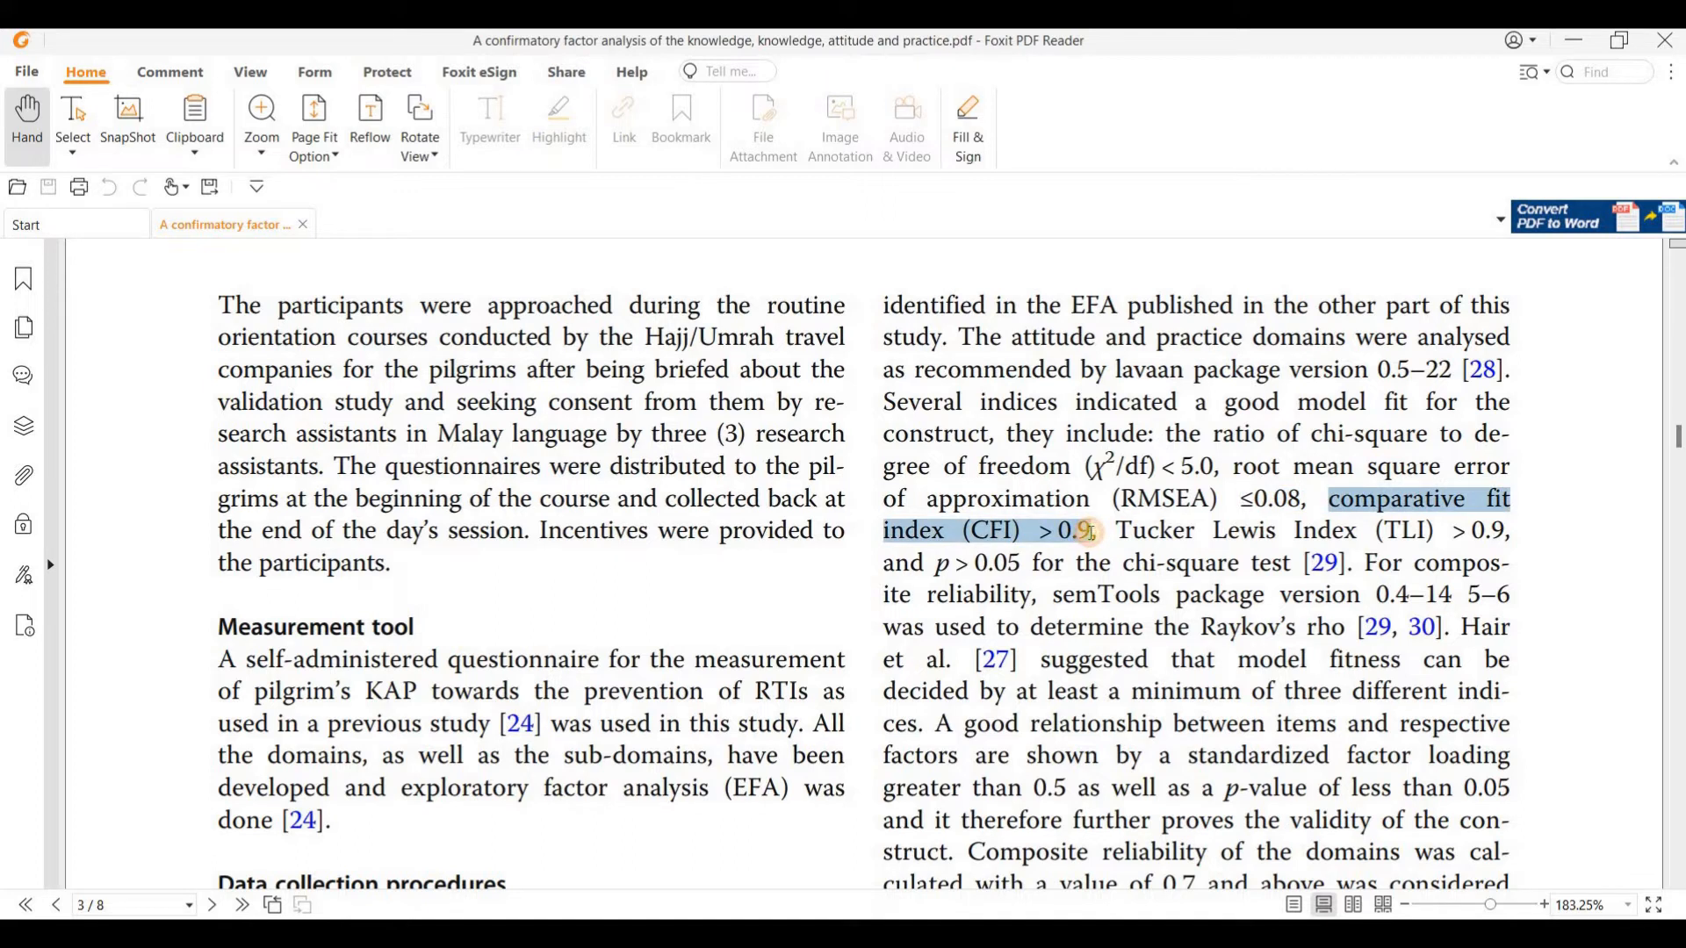
left_click_drag(1090, 532, 1514, 530)
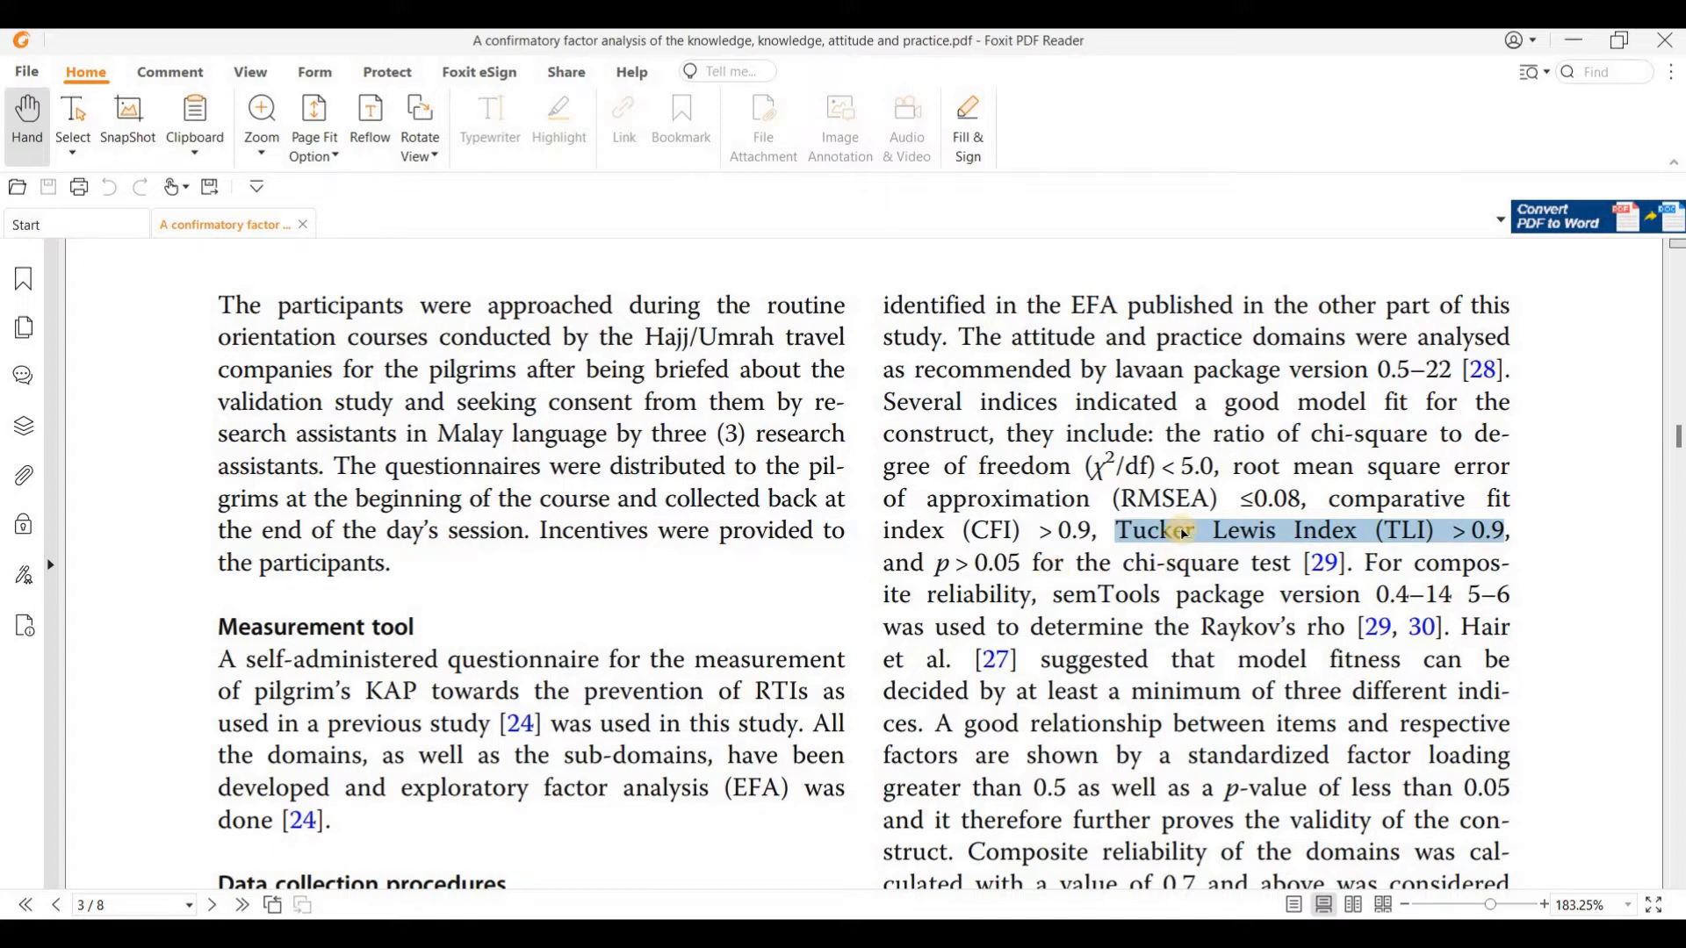
left_click(1238, 604)
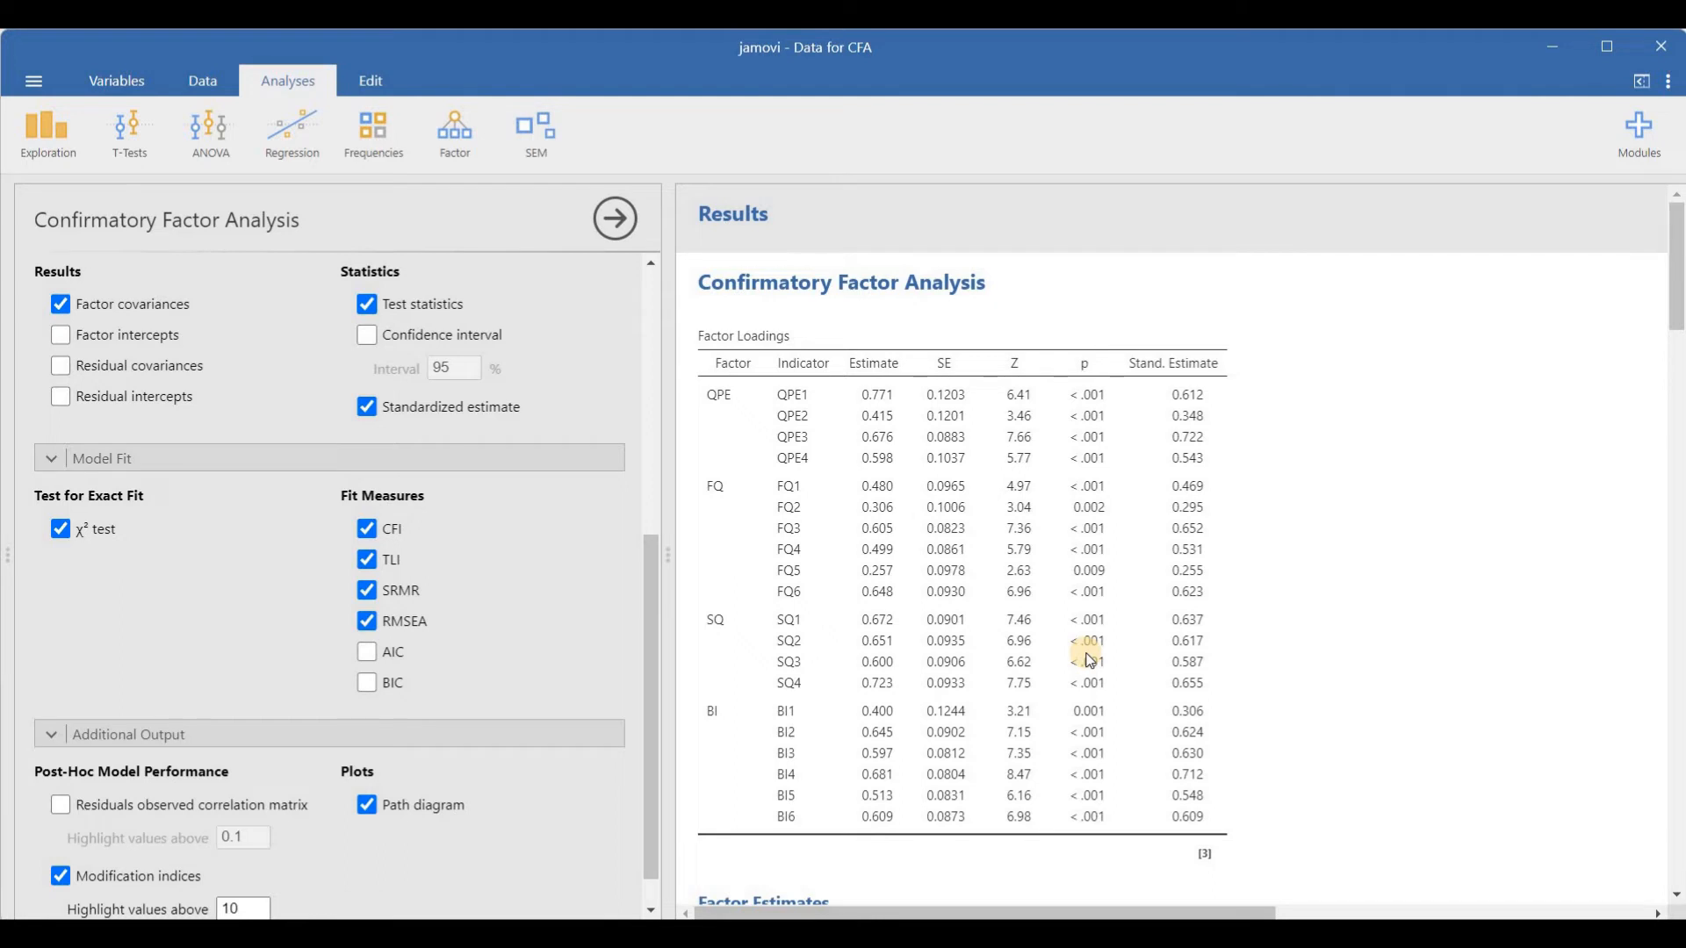
Switch from jamovi to Amos and erase the covariance arrow between the error terms e4 and e3.
left_click(1159, 933)
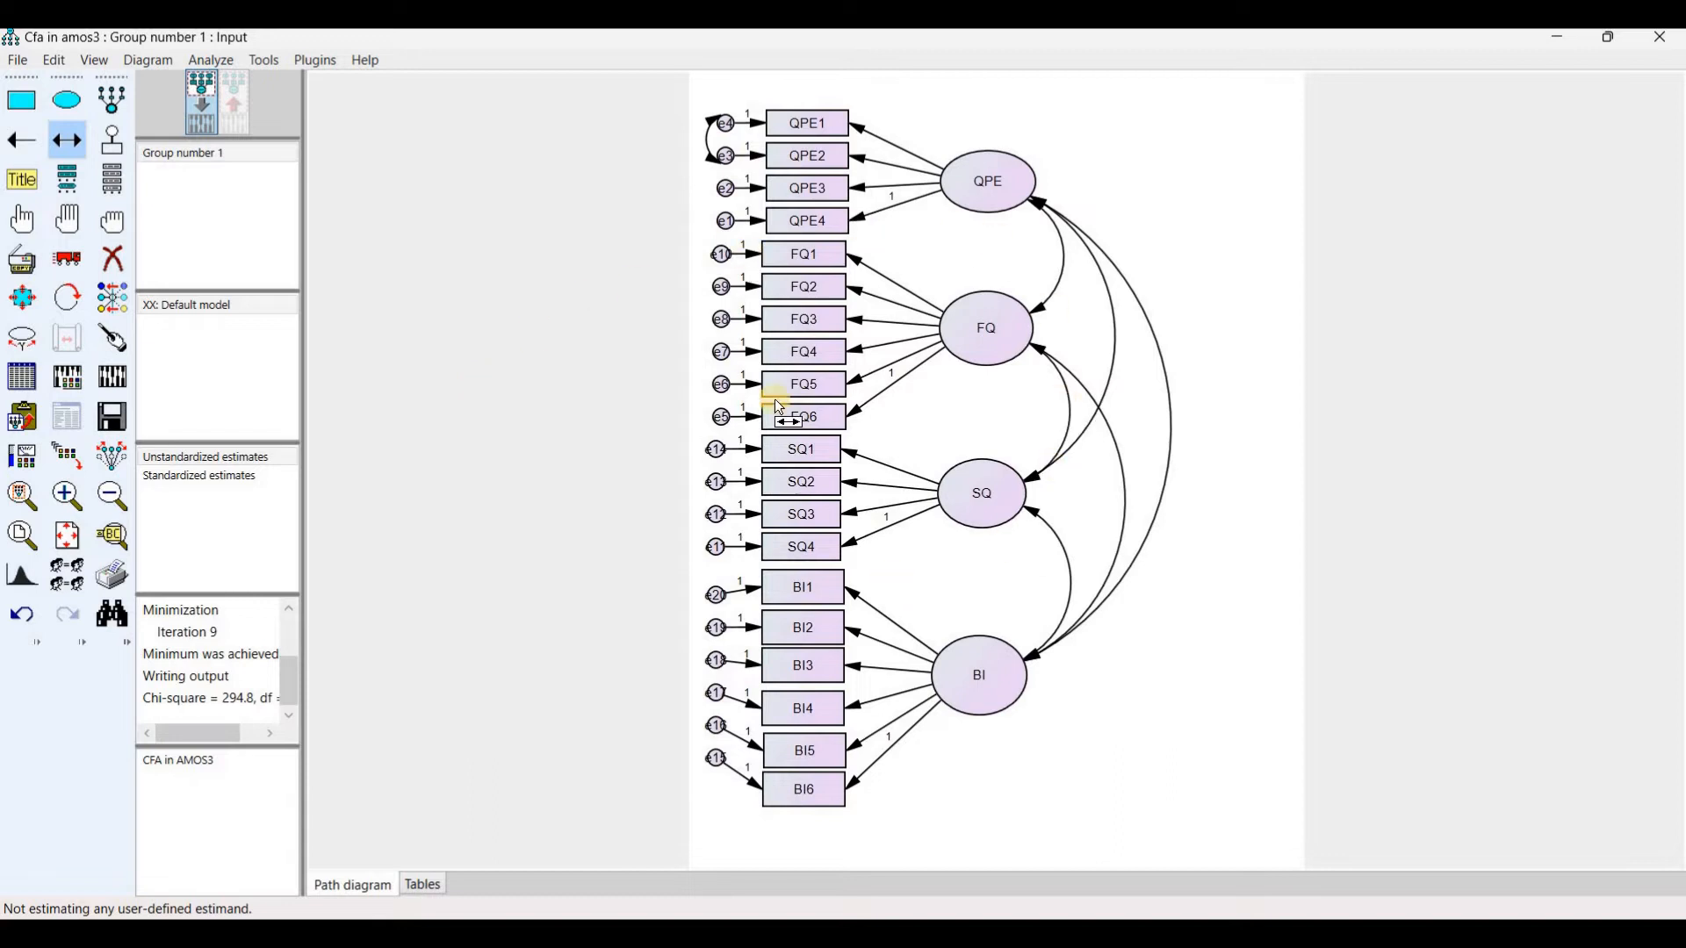
left_click(112, 258)
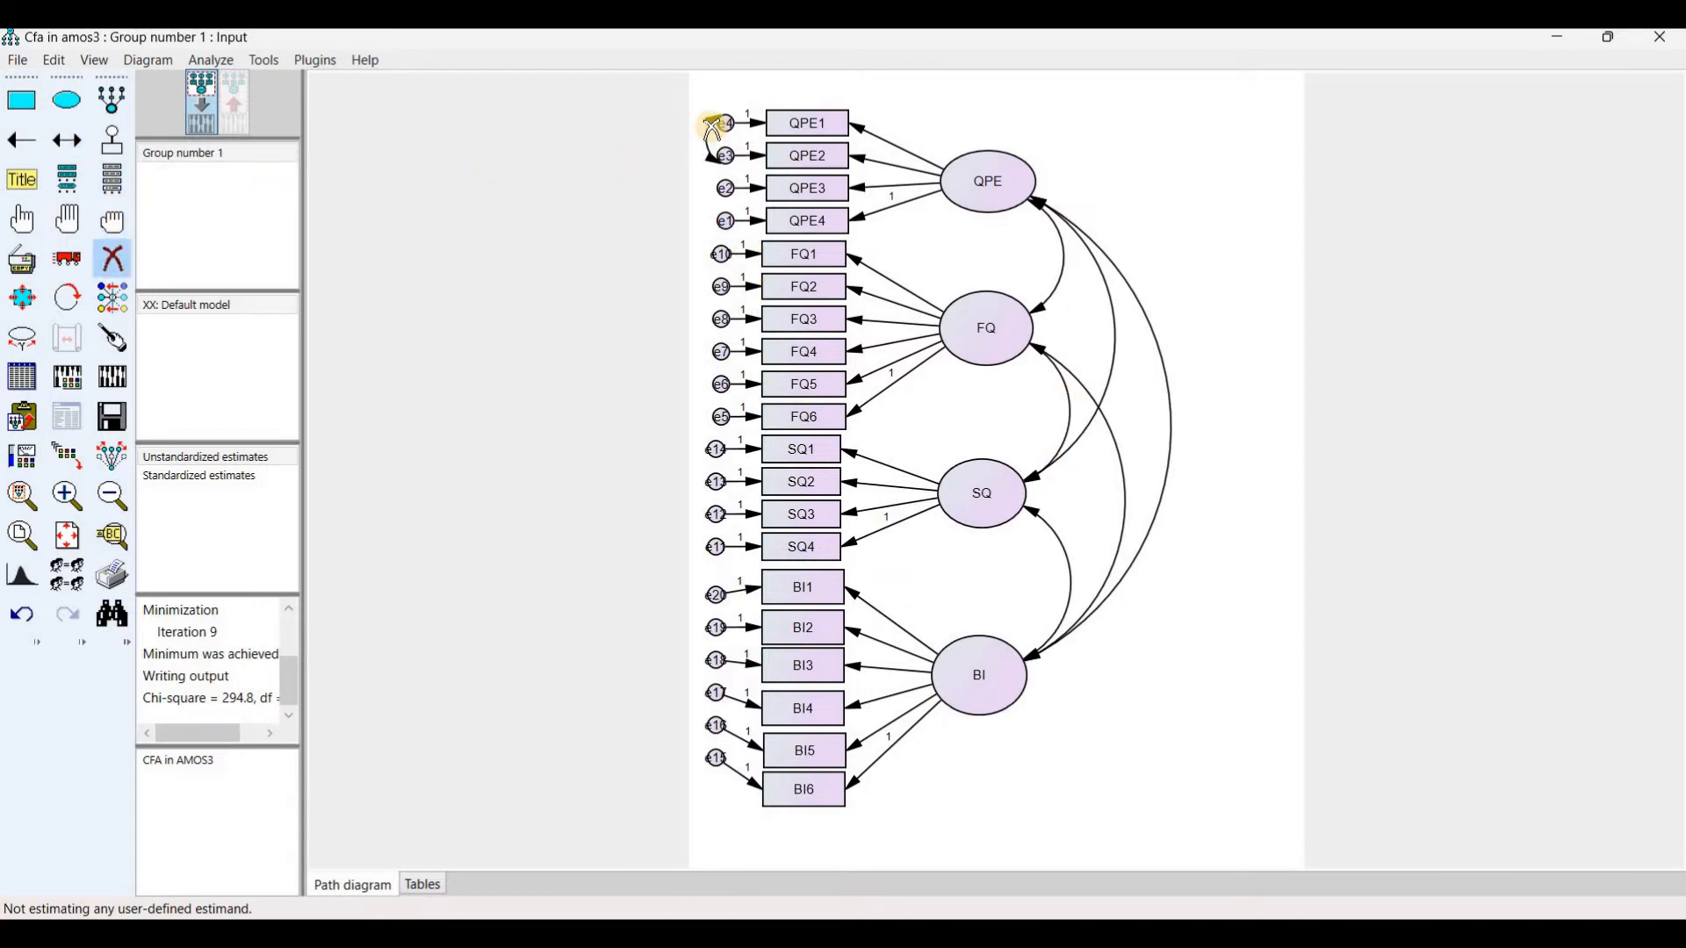
left_click(712, 129)
left_click(103, 262)
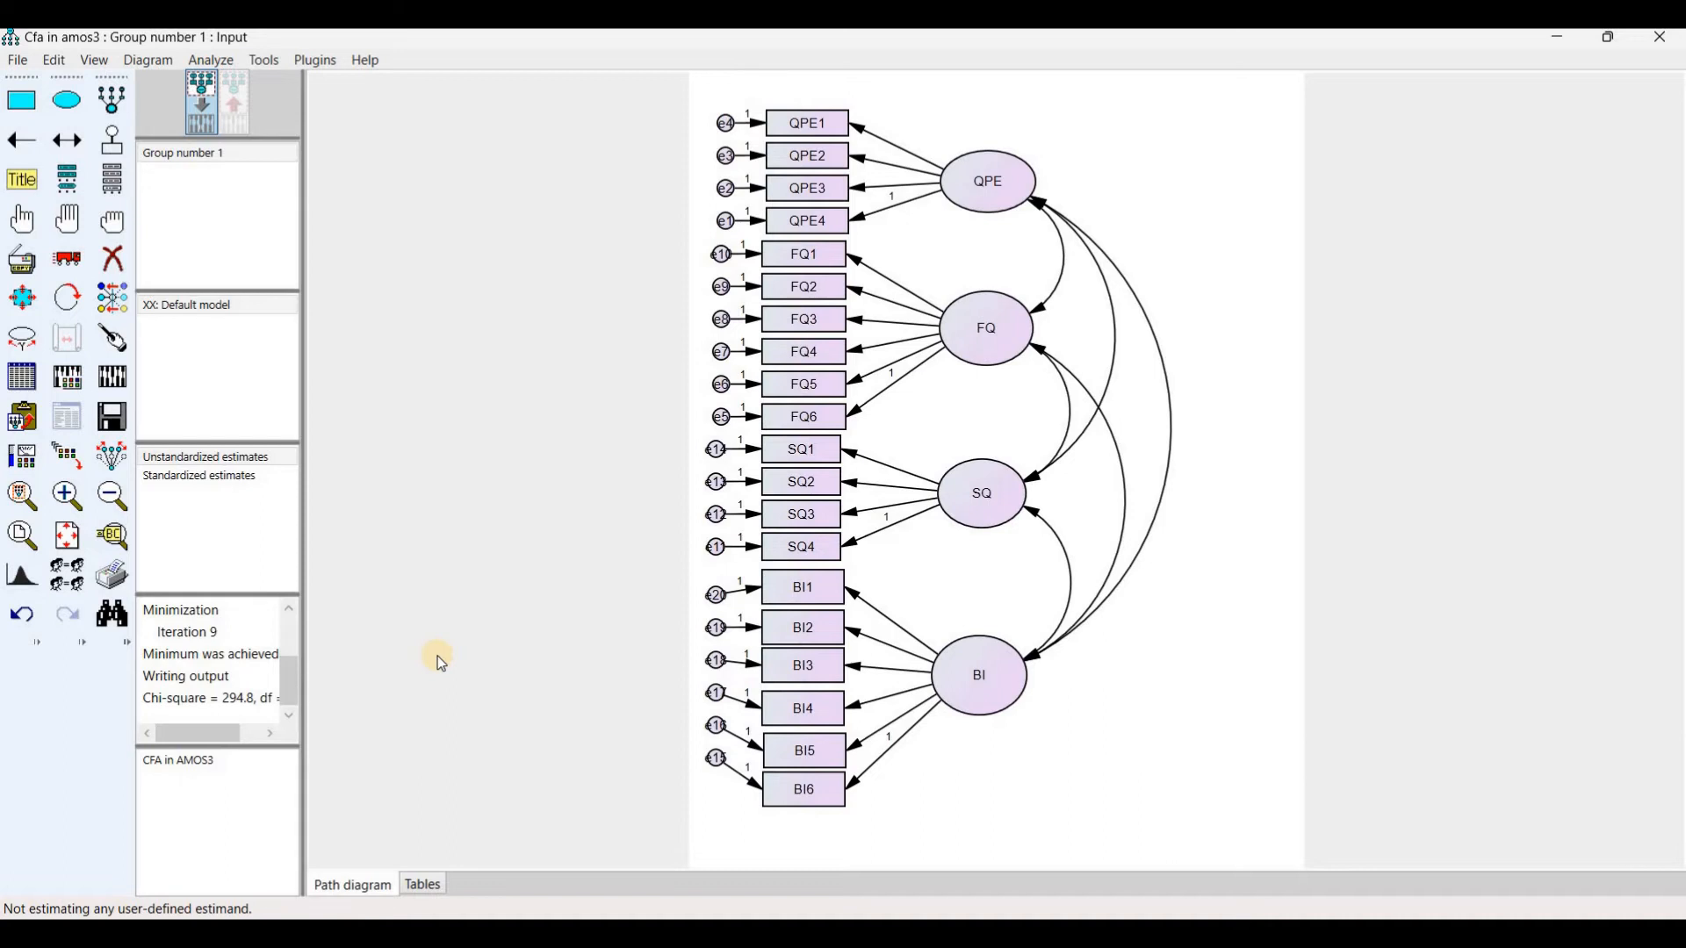
Request standardized estimates in the Analysis Properties output options and calculate the estimates for the model.
left_click(63, 382)
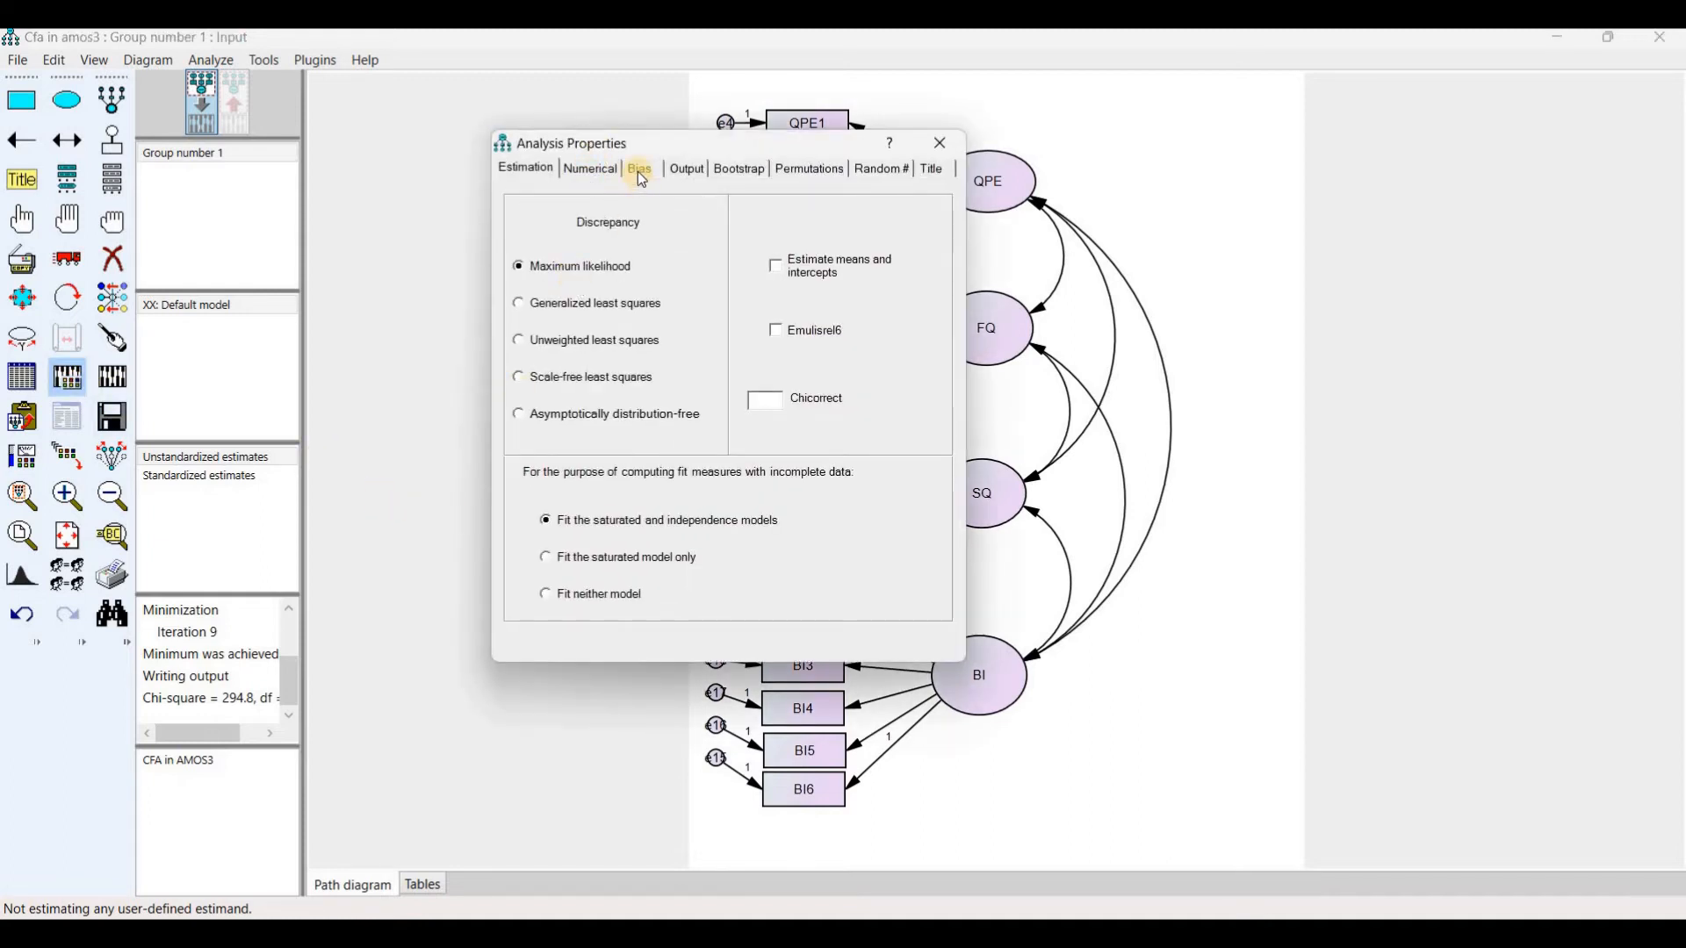
left_click(680, 170)
left_click(620, 279)
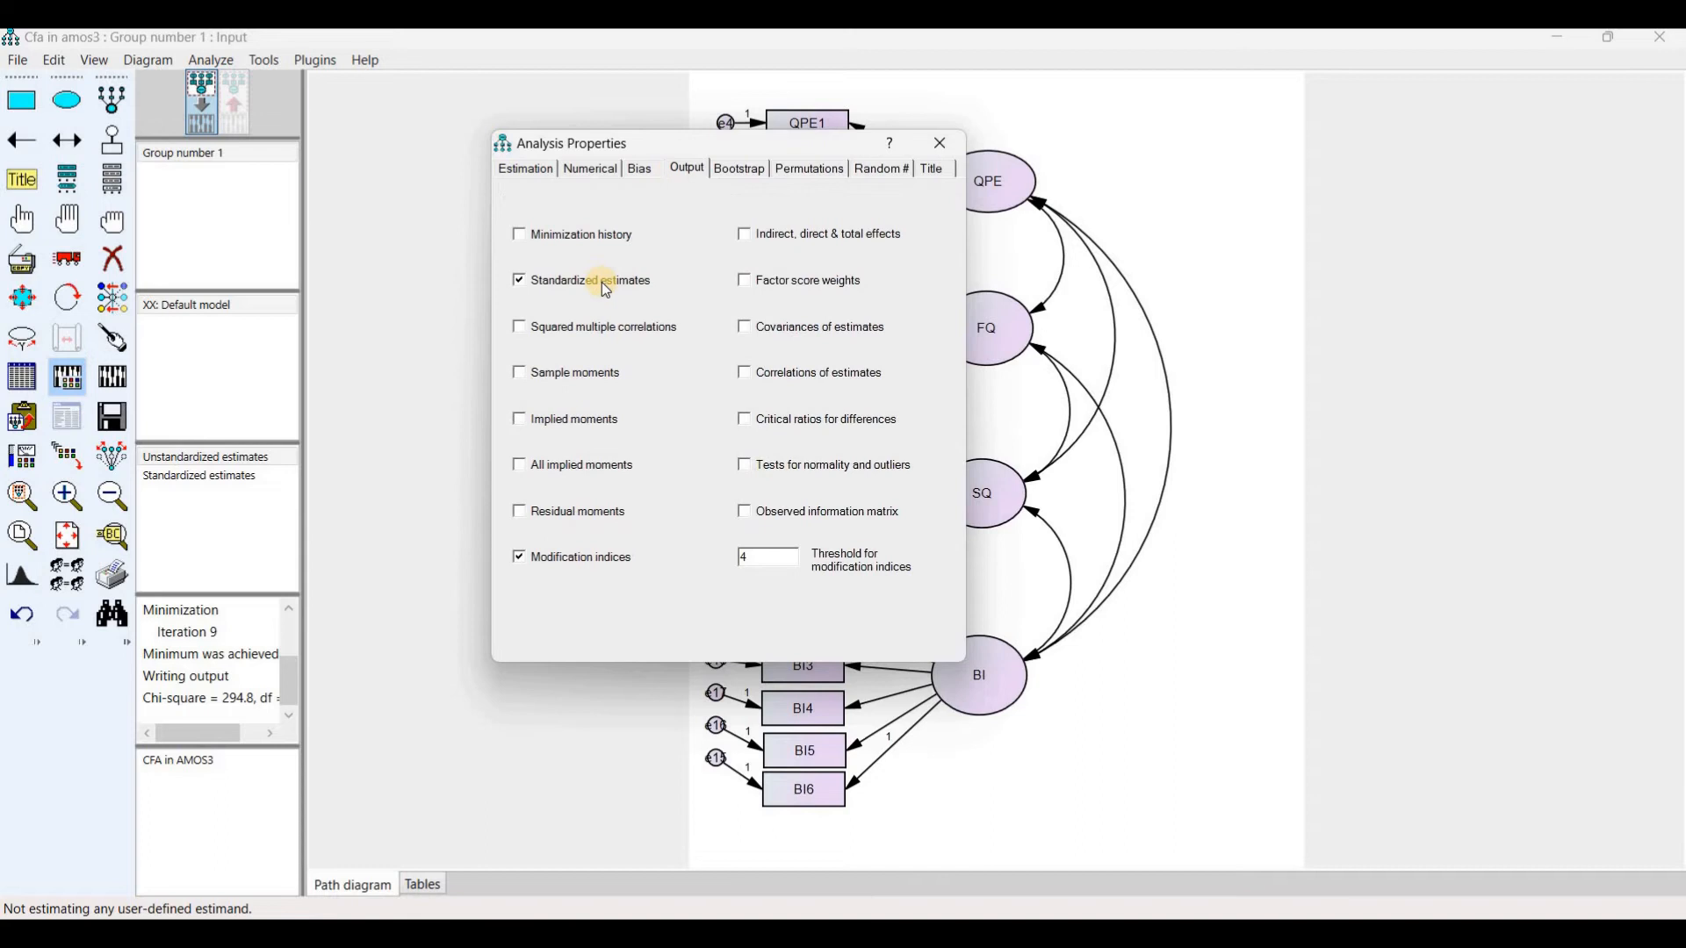
left_click(940, 143)
left_click(120, 384)
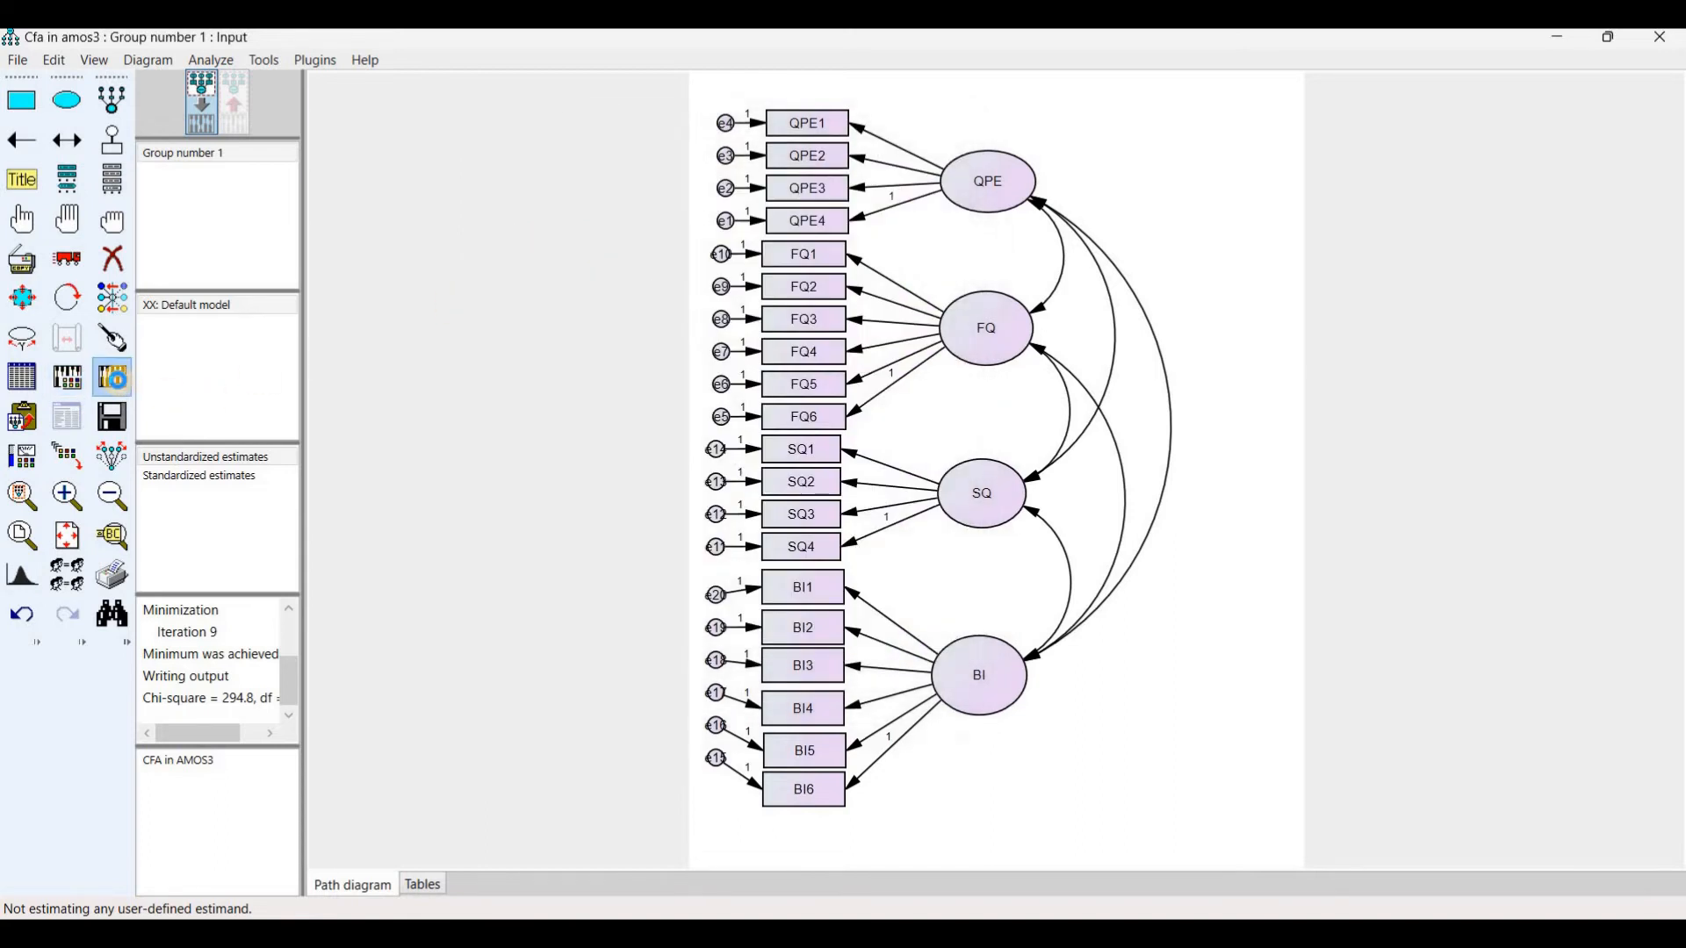
Display the standardized estimates on the output path diagram and enlarge it to read the QPE loadings.
left_click(233, 103)
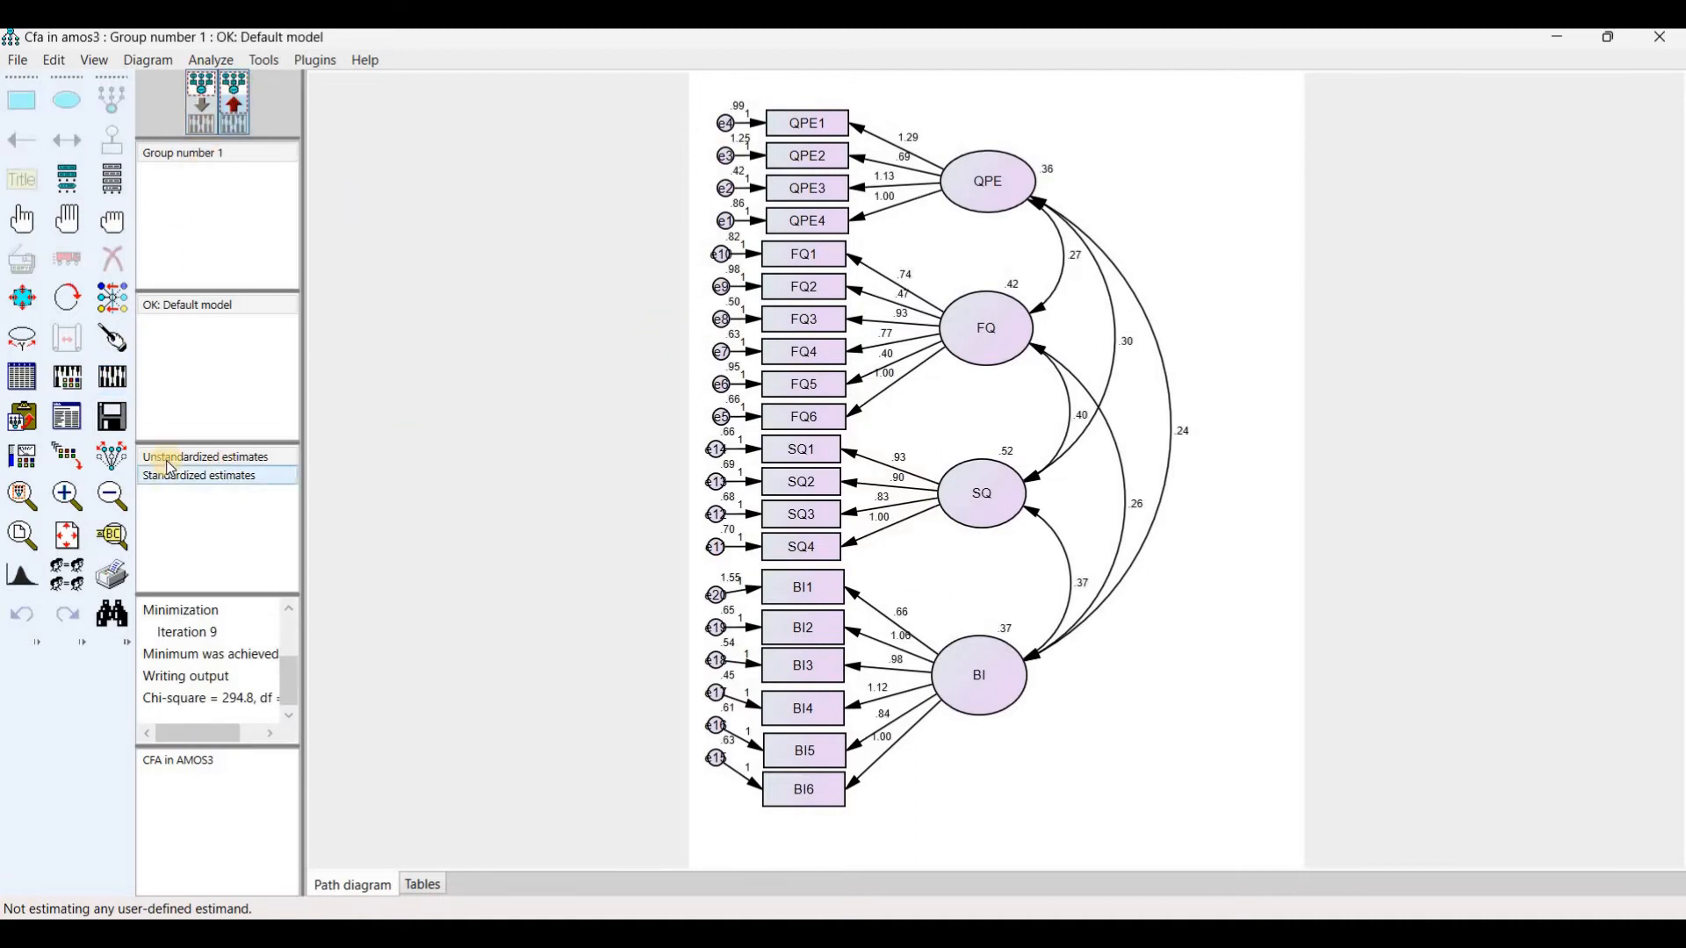
double_click(224, 475)
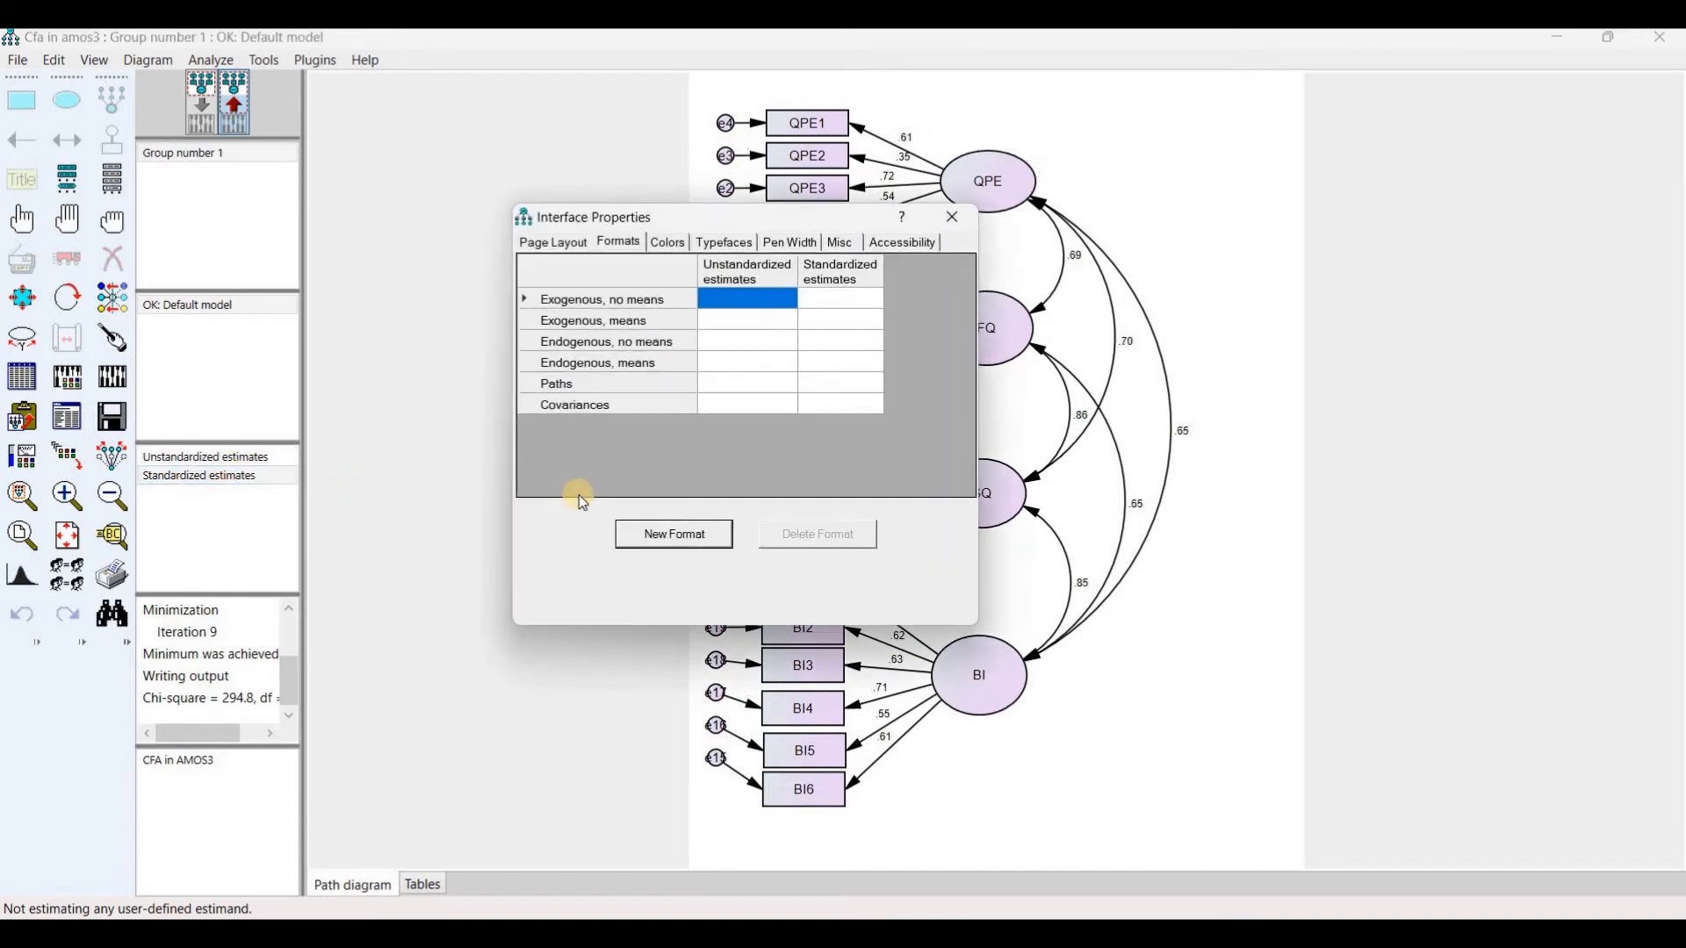
left_click(952, 216)
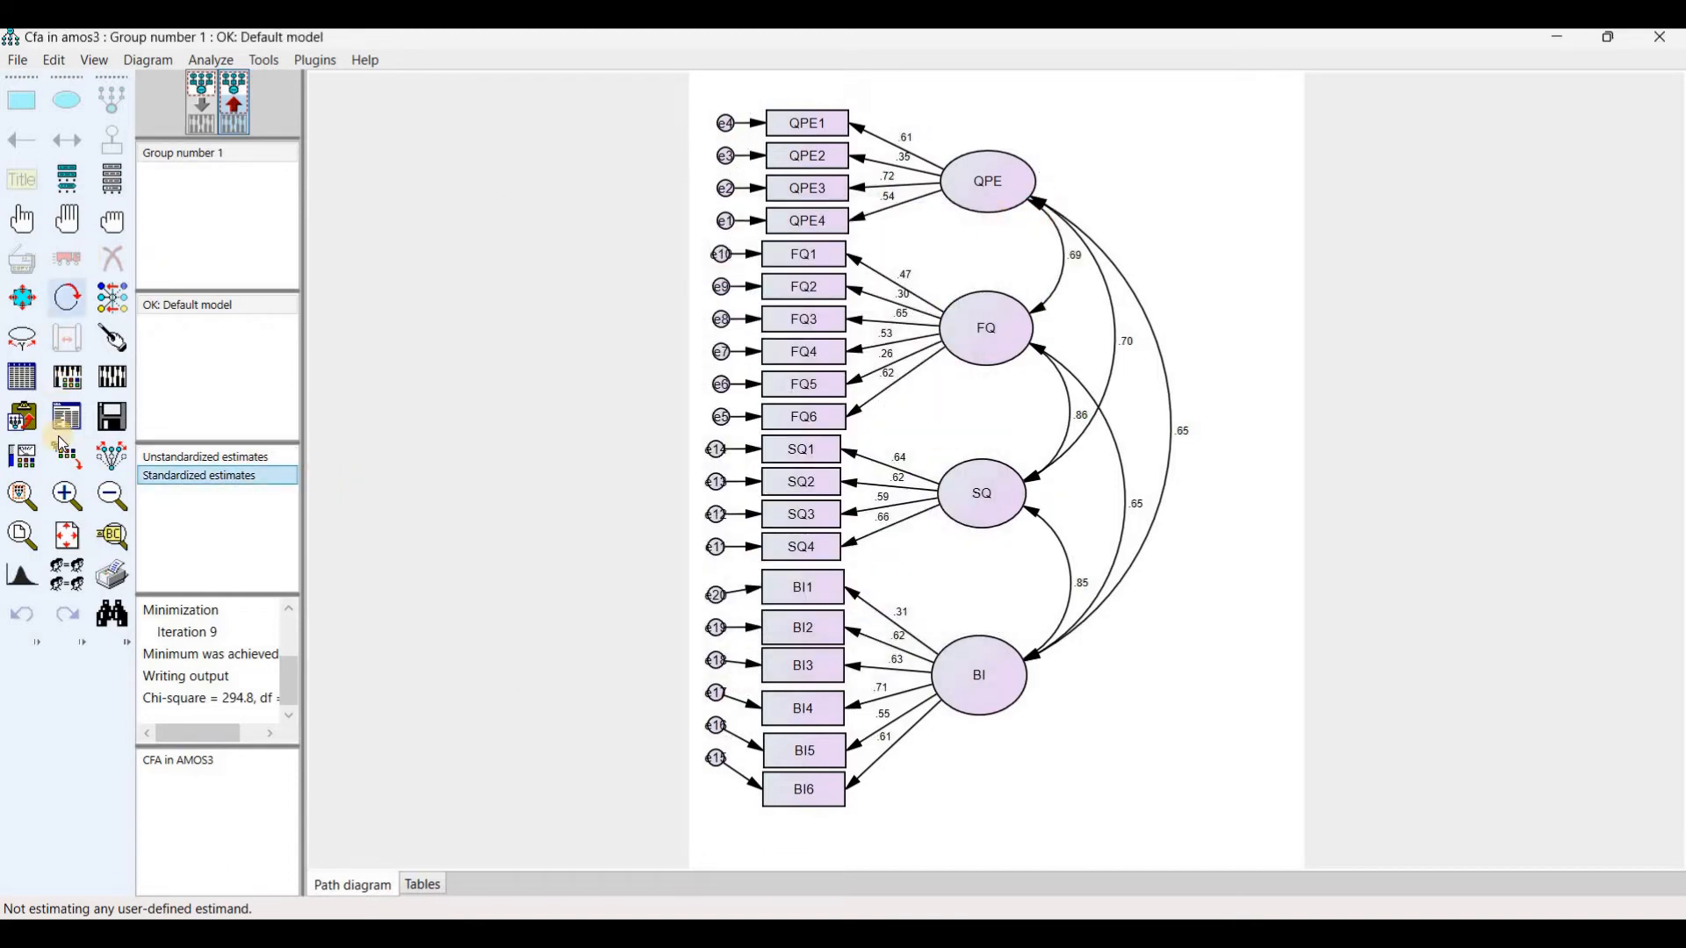
left_click(69, 497)
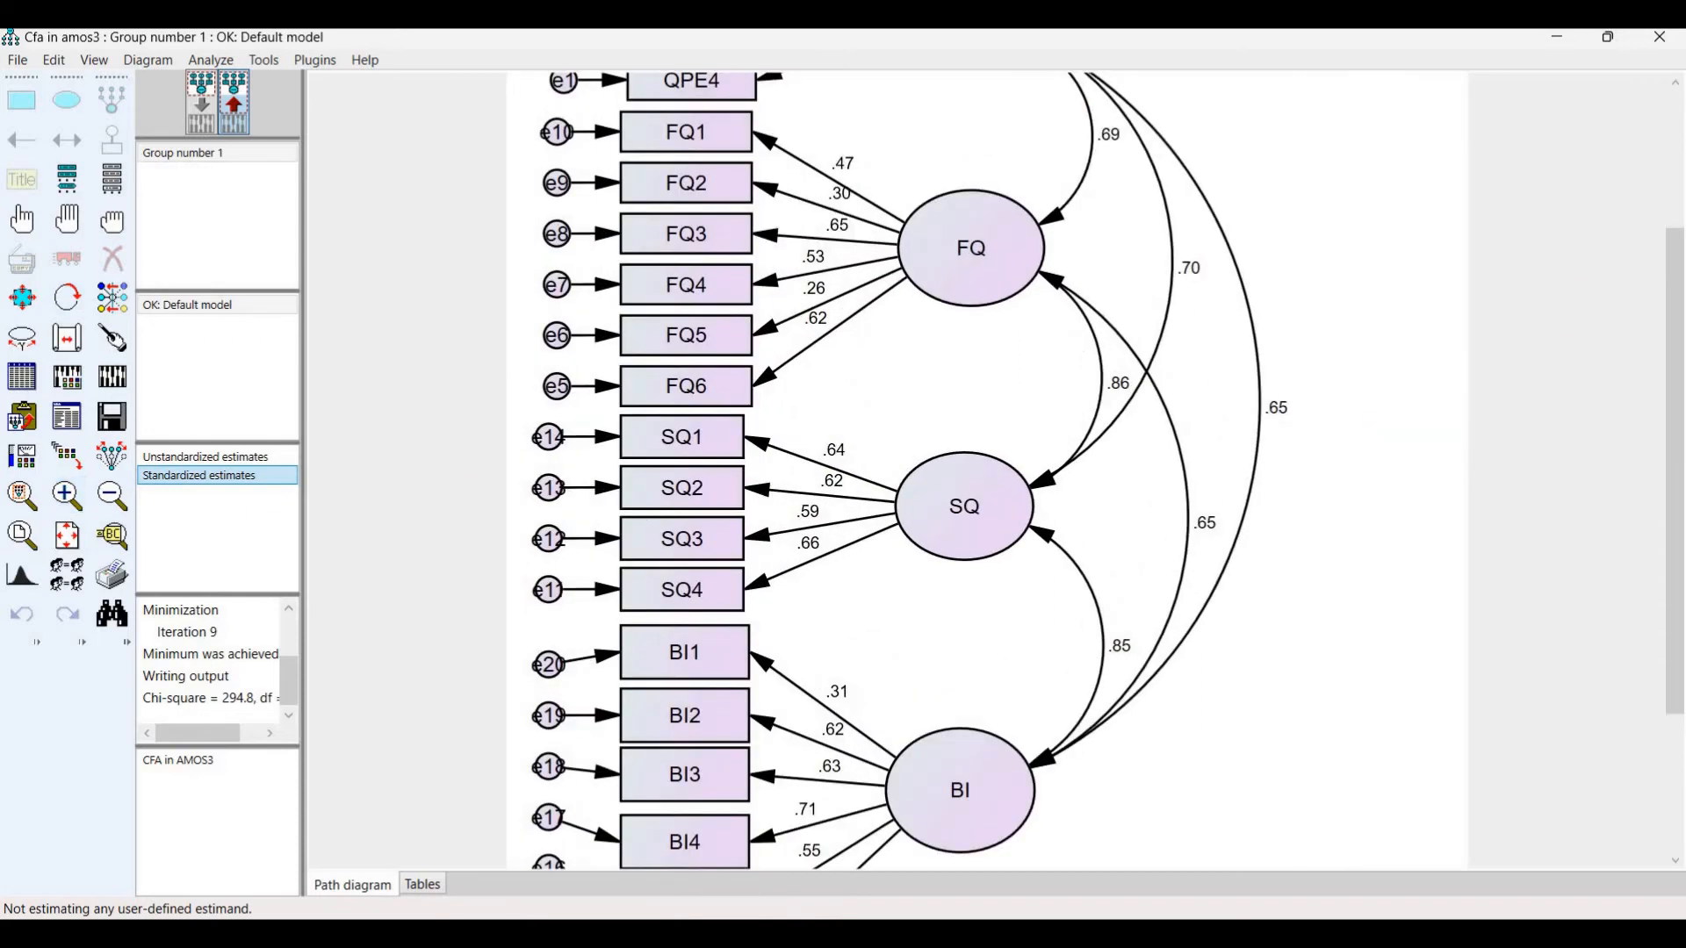
left_click(1675, 168)
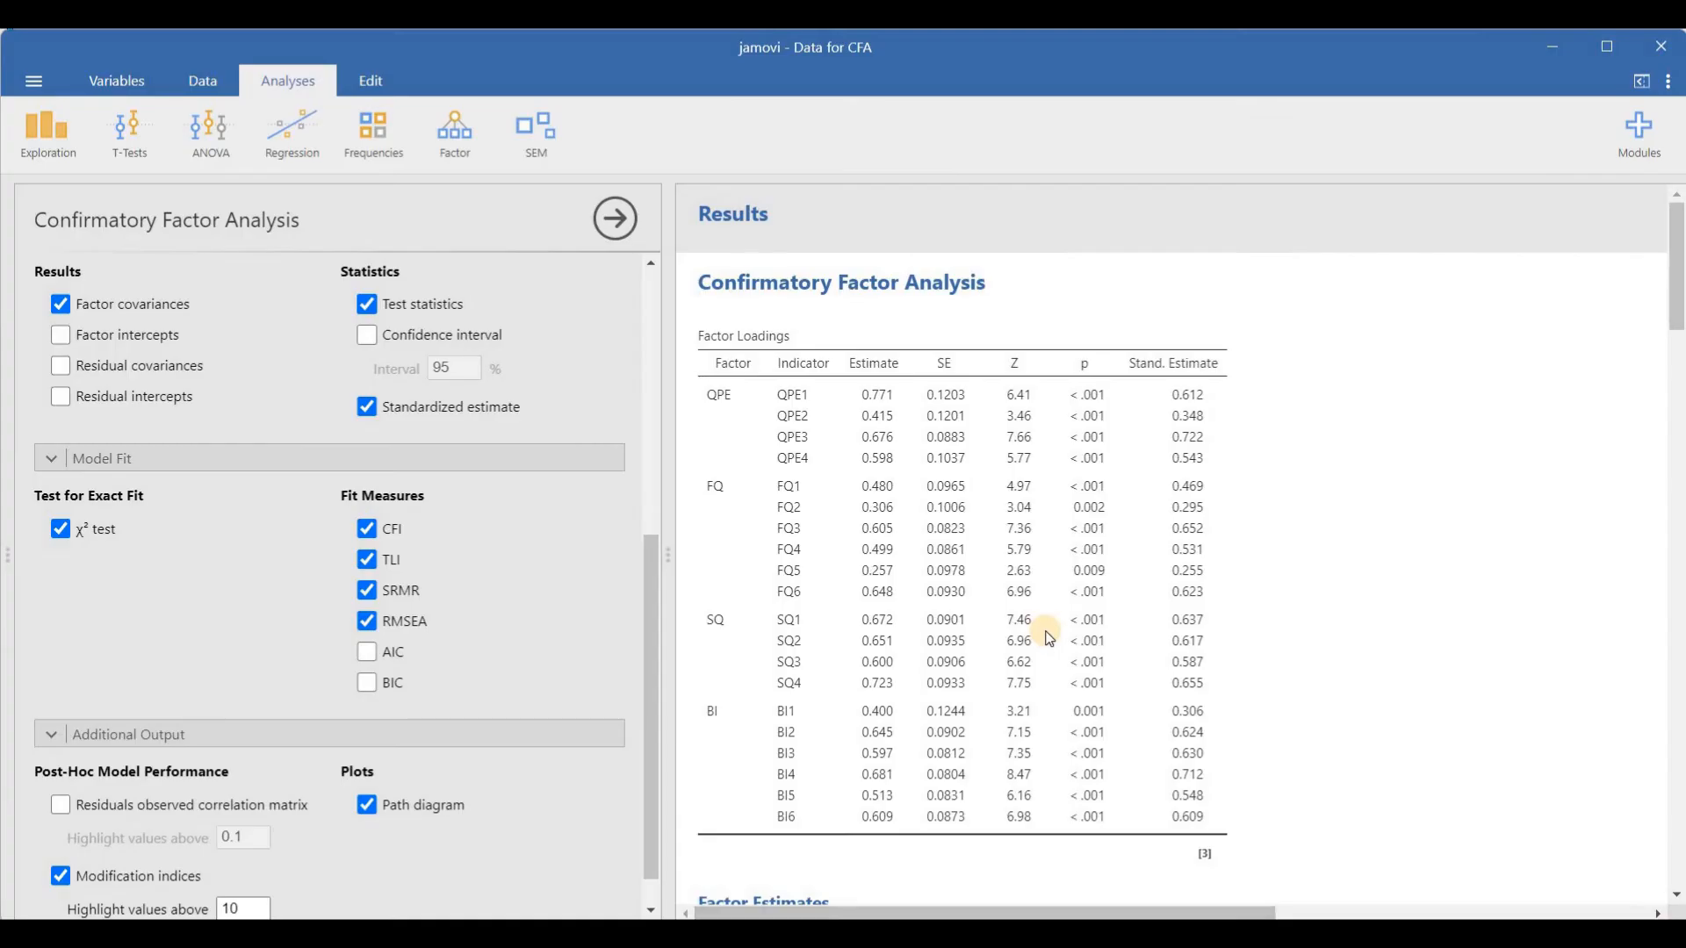
Compare the factor covariances and fit measures in the jamovi results with the standardized Amos path diagram.
scroll(1029, 667, "down", 10)
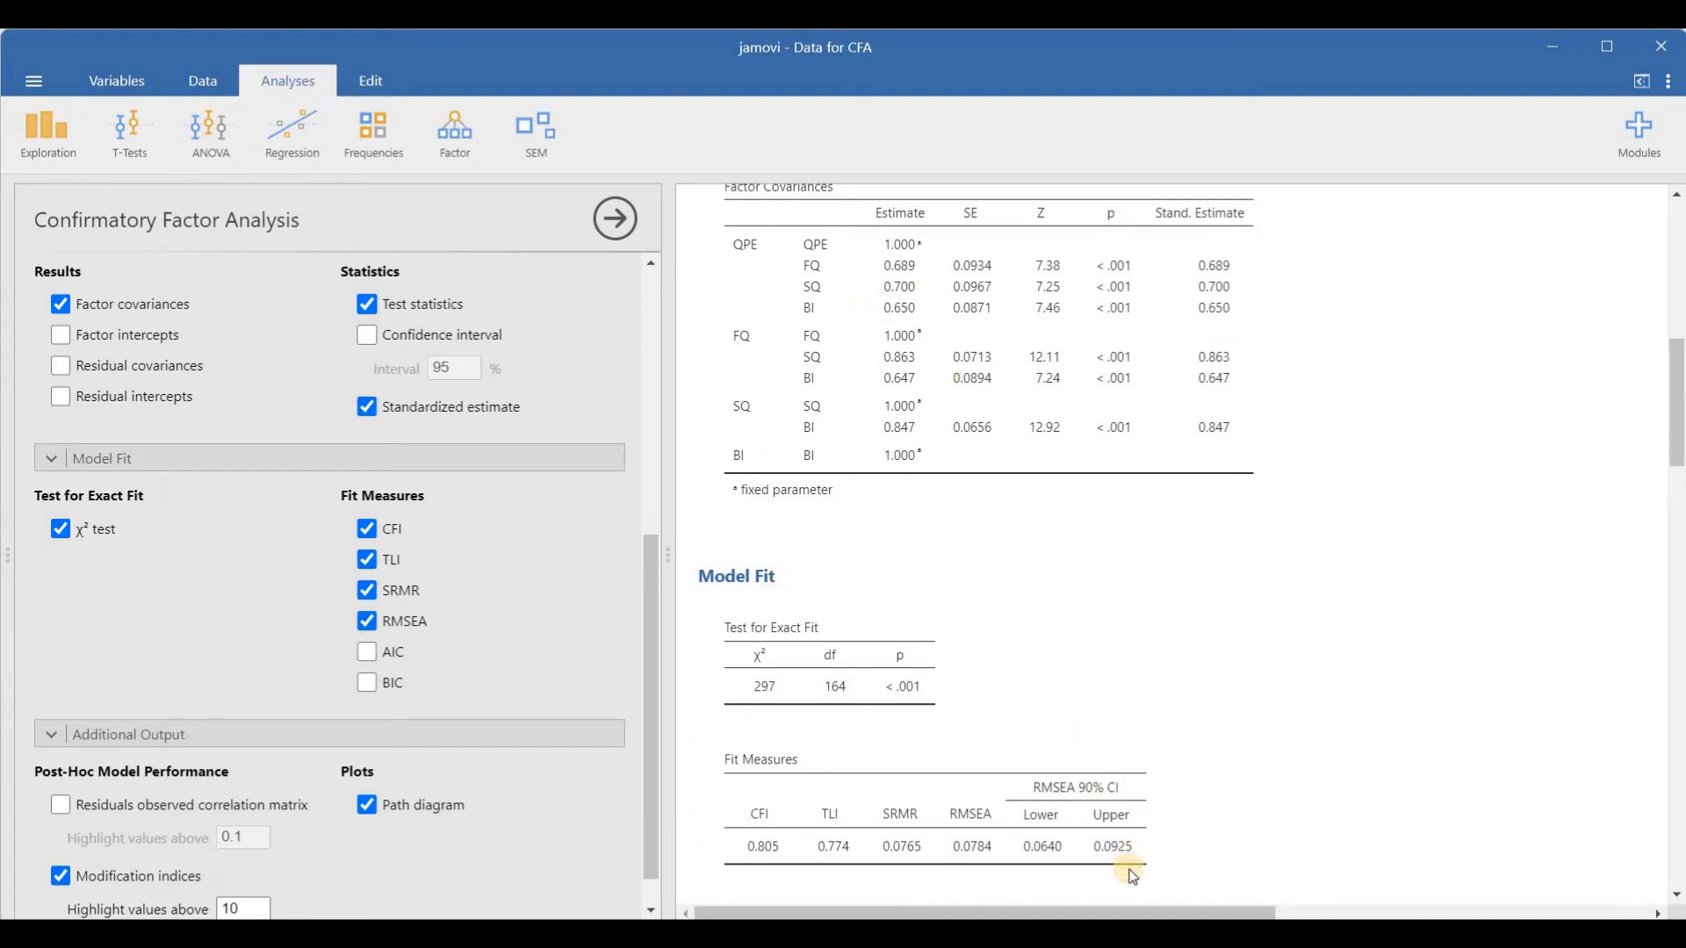
key("alt+Tab")
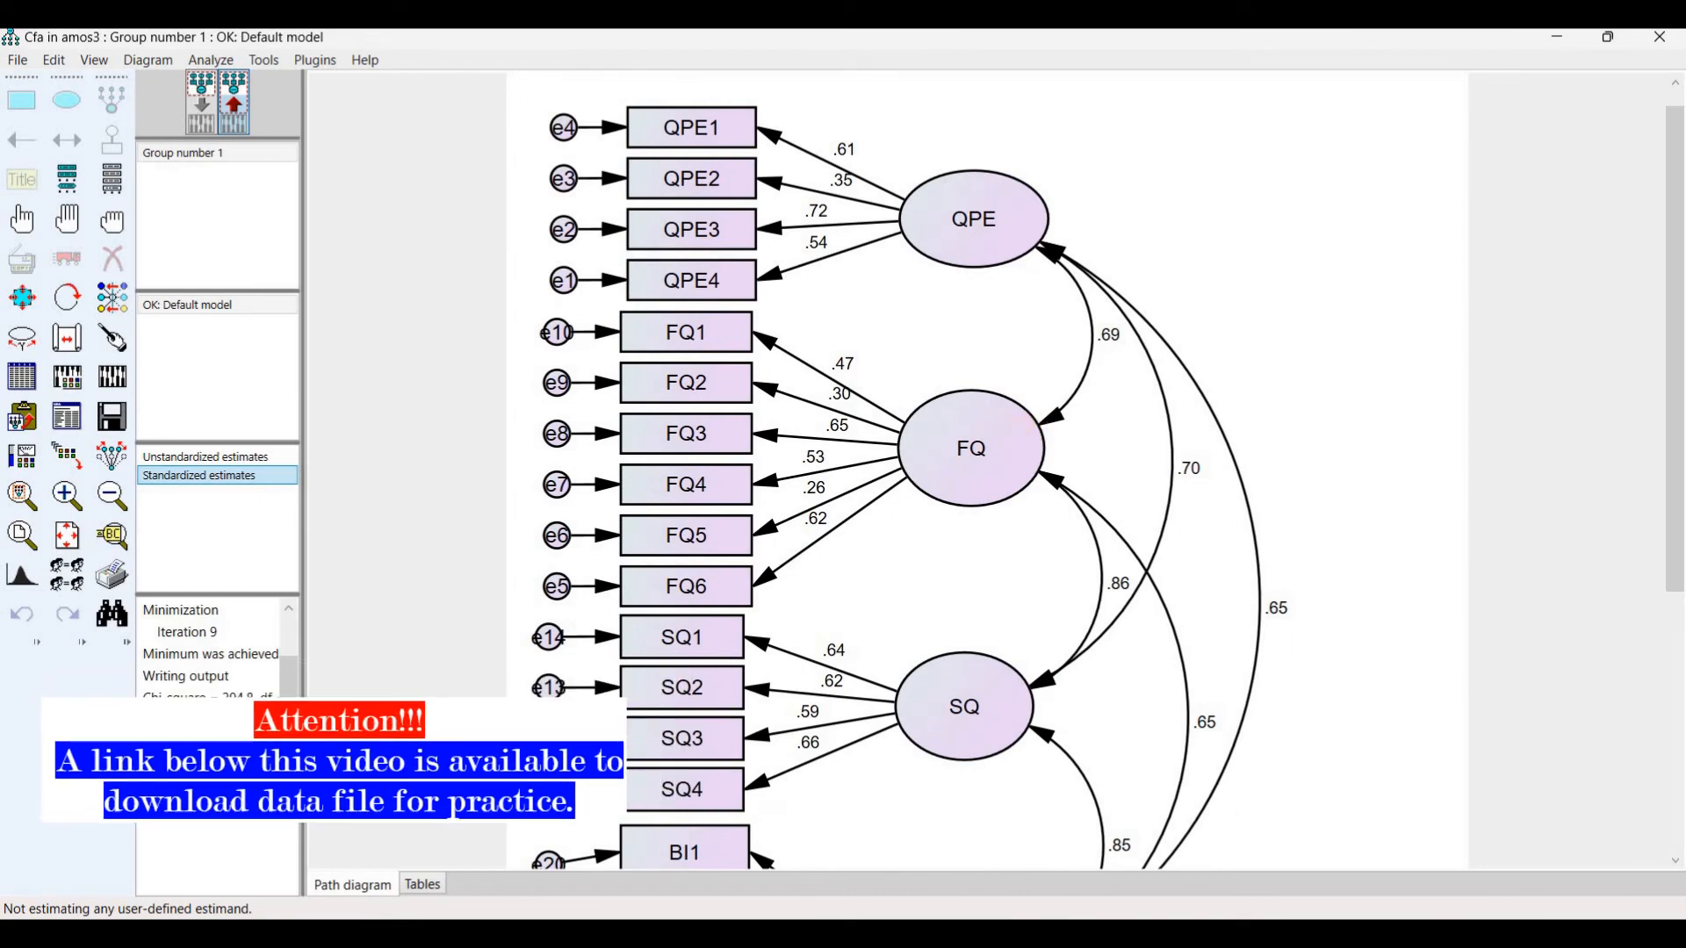
key("alt+Tab")
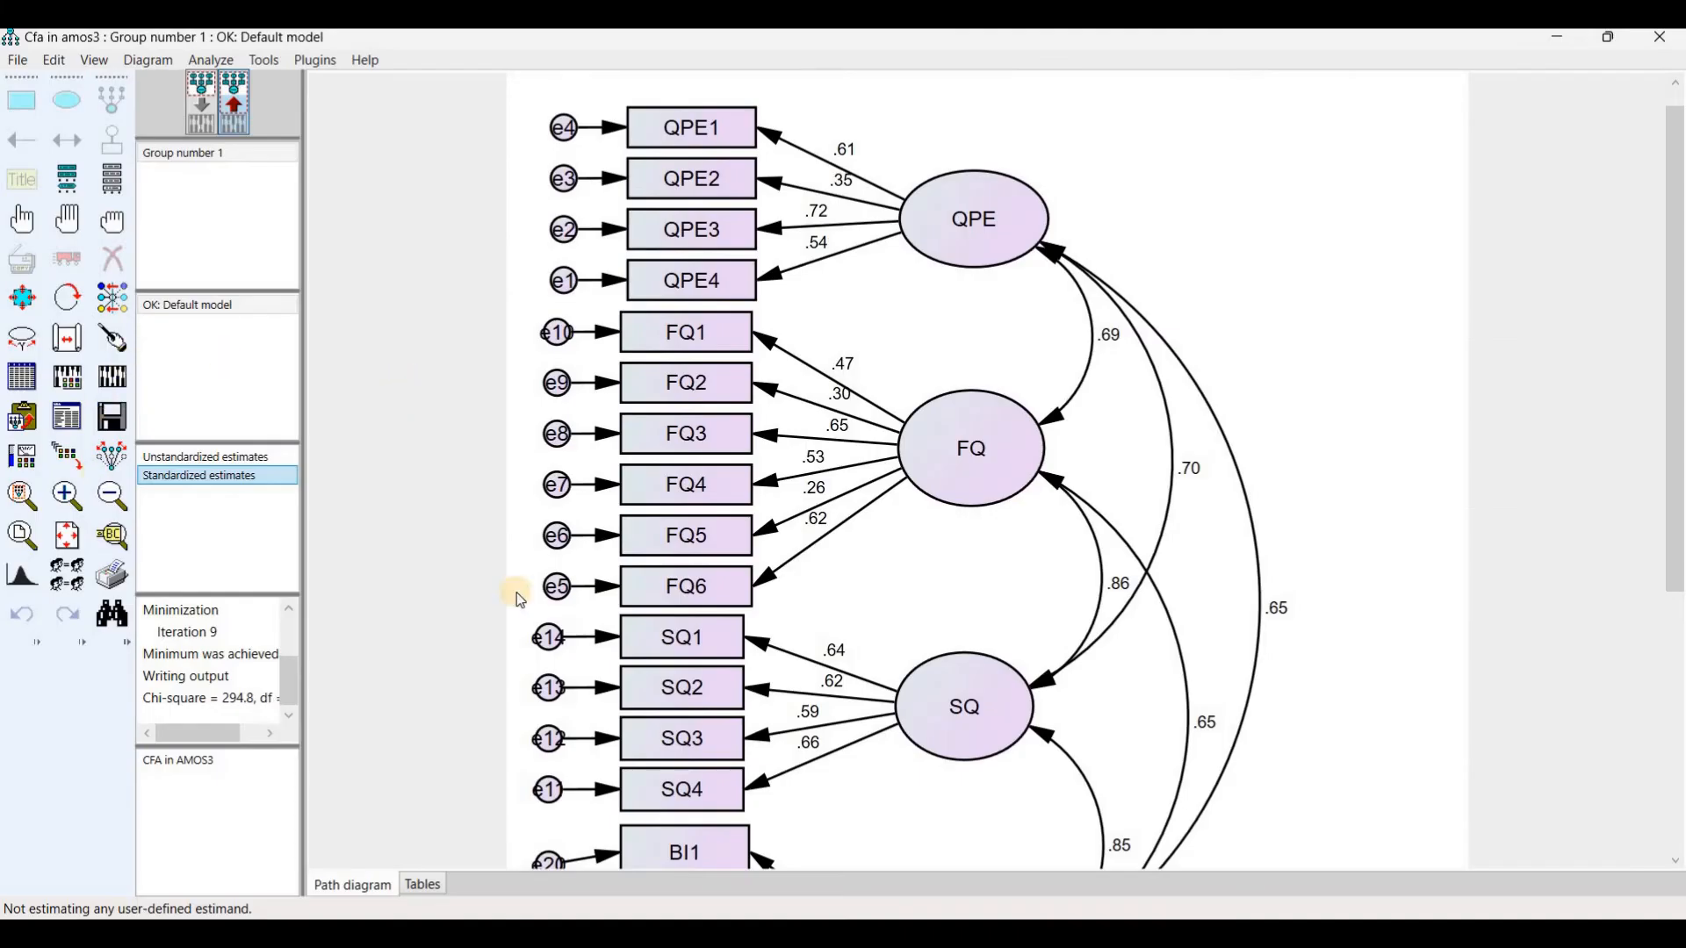
Open the Model Fit summary in the Amos text output and compare its chi-square result with jamovi's exact fit test.
left_click(66, 415)
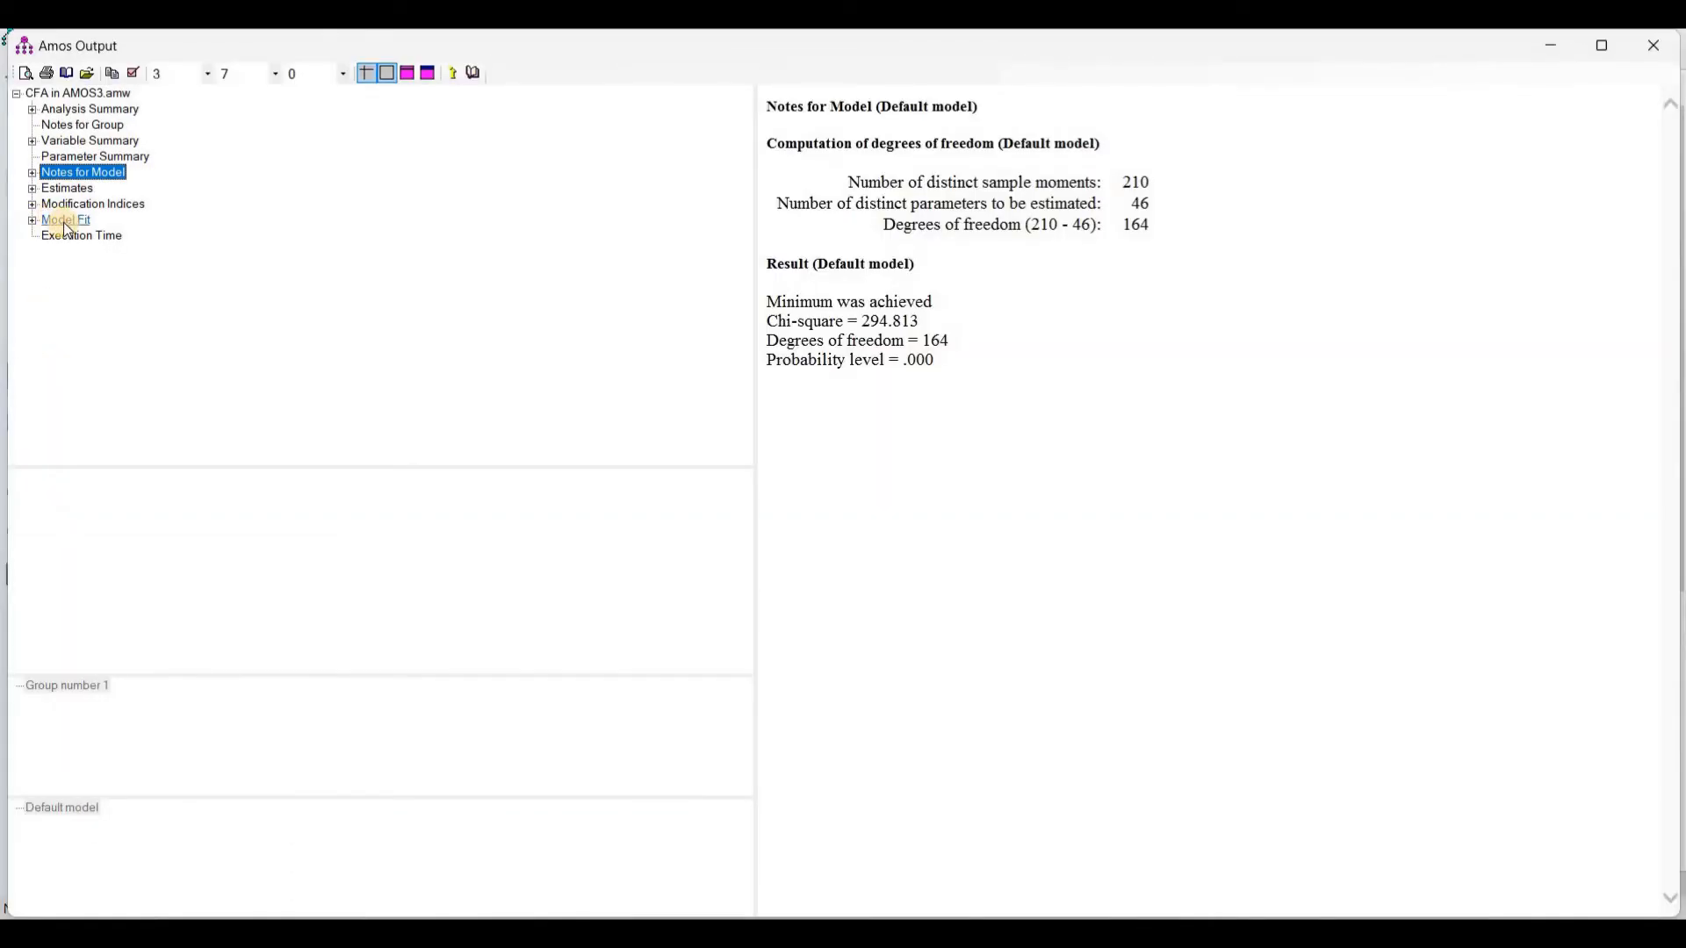
left_click(63, 220)
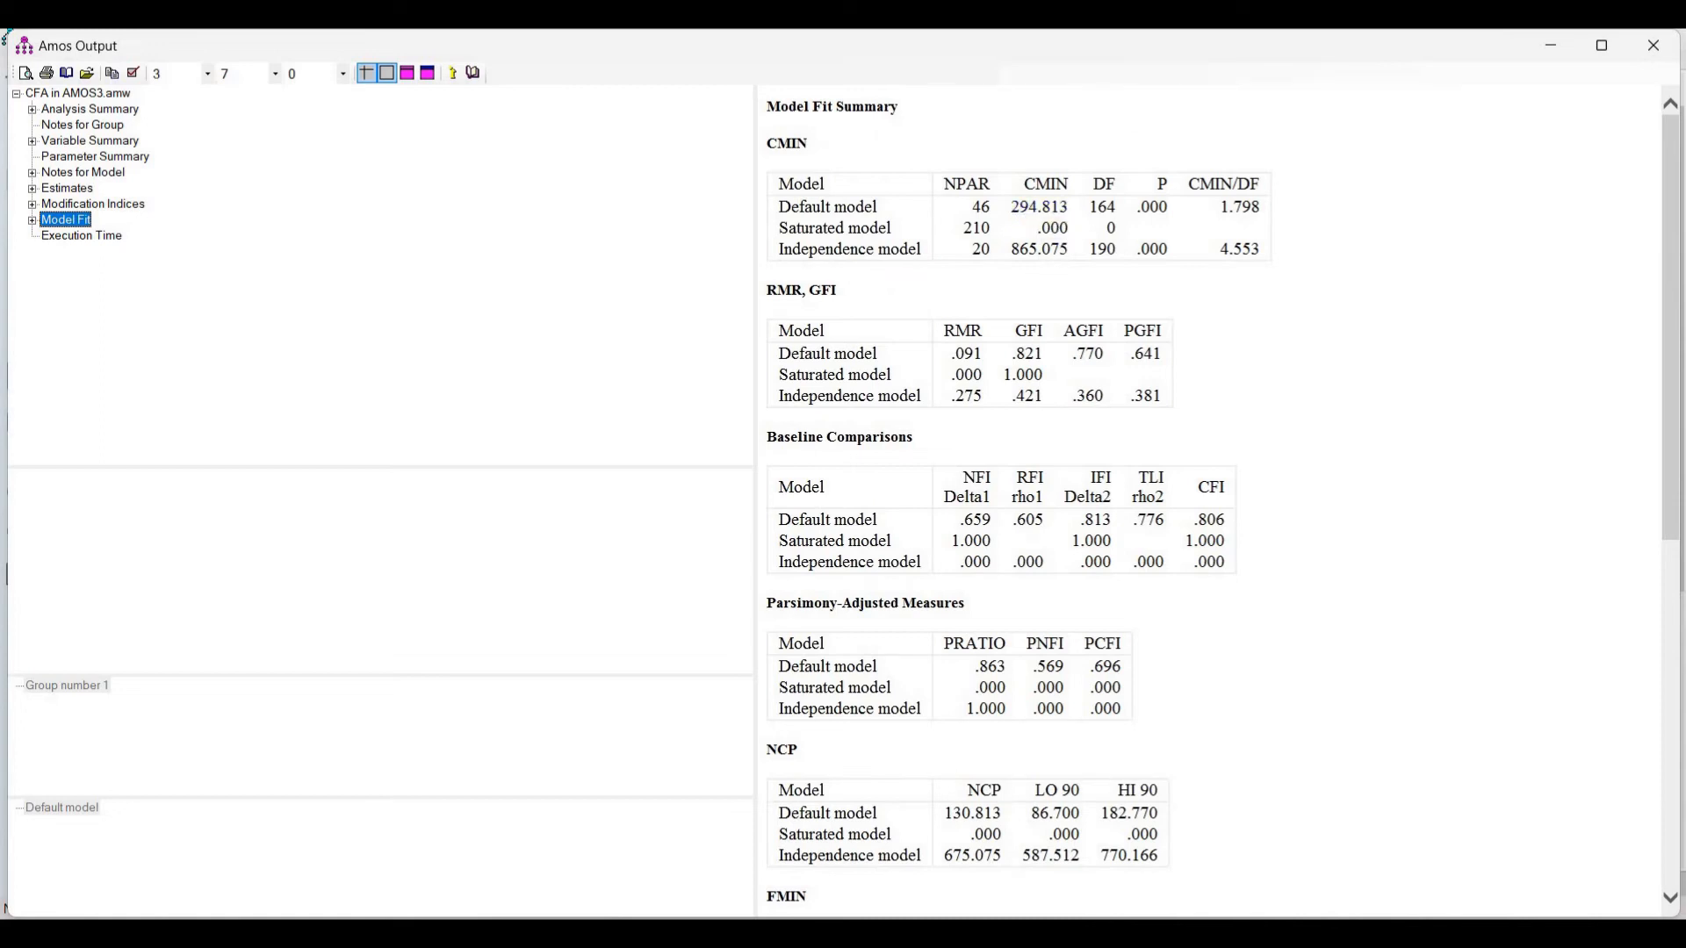
left_click(1109, 934)
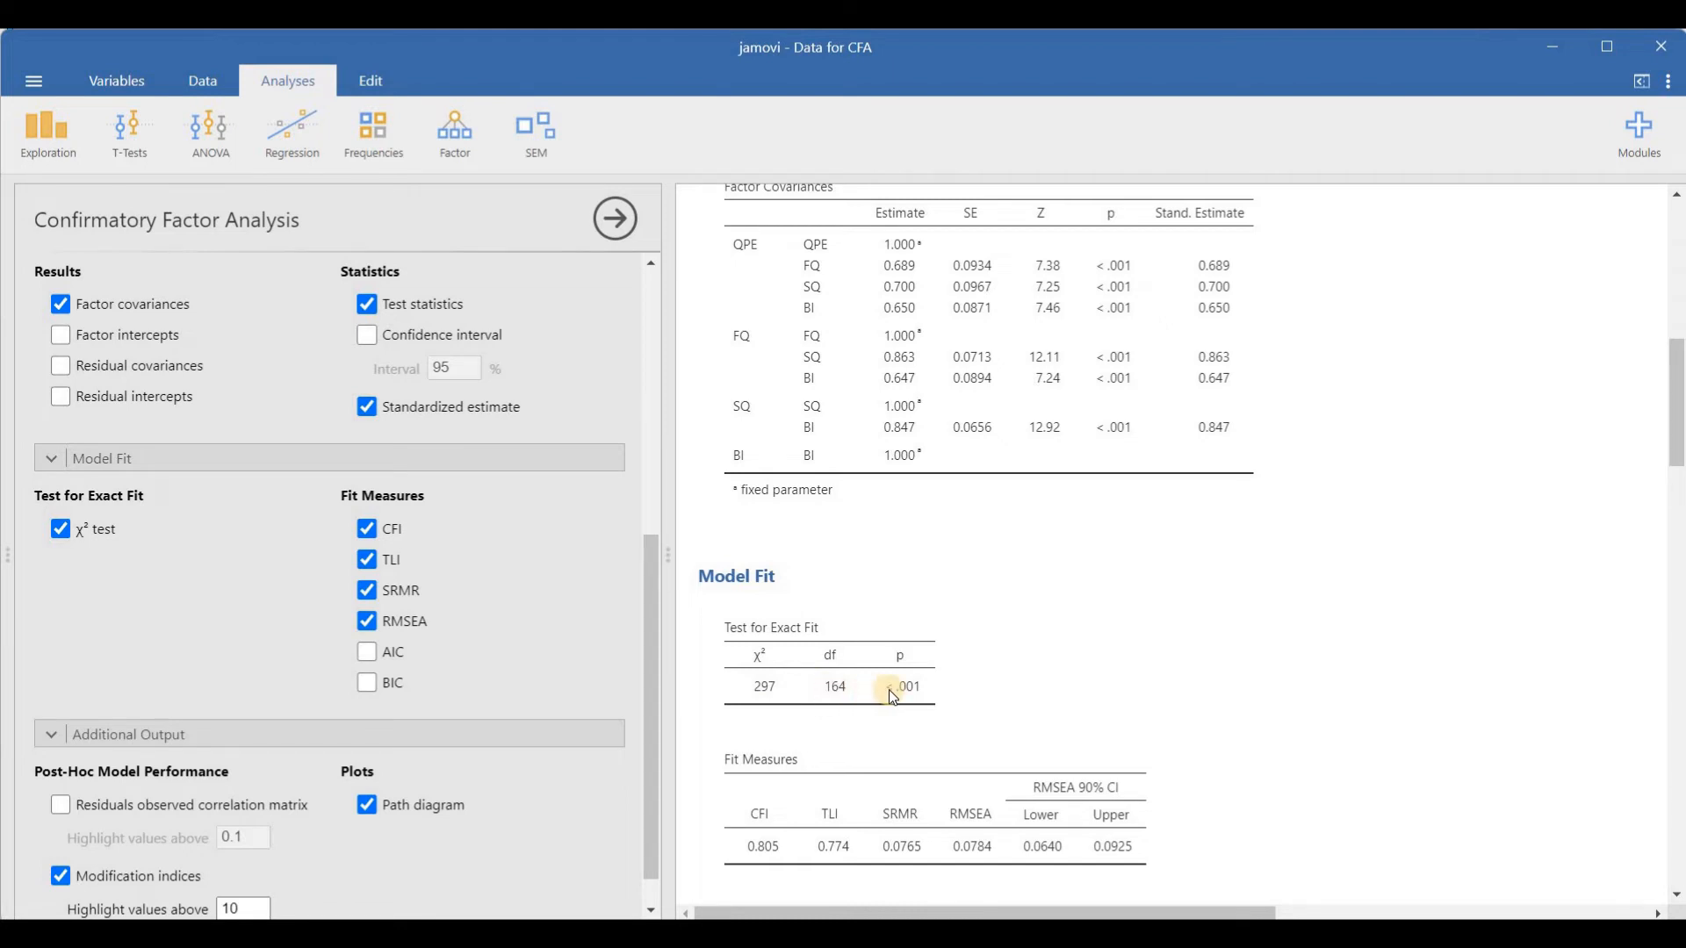
Review jamovi's fit measures, switch to Amos Output and isolate the RMSEA table under Model Fit.
mouse_move(1109, 932)
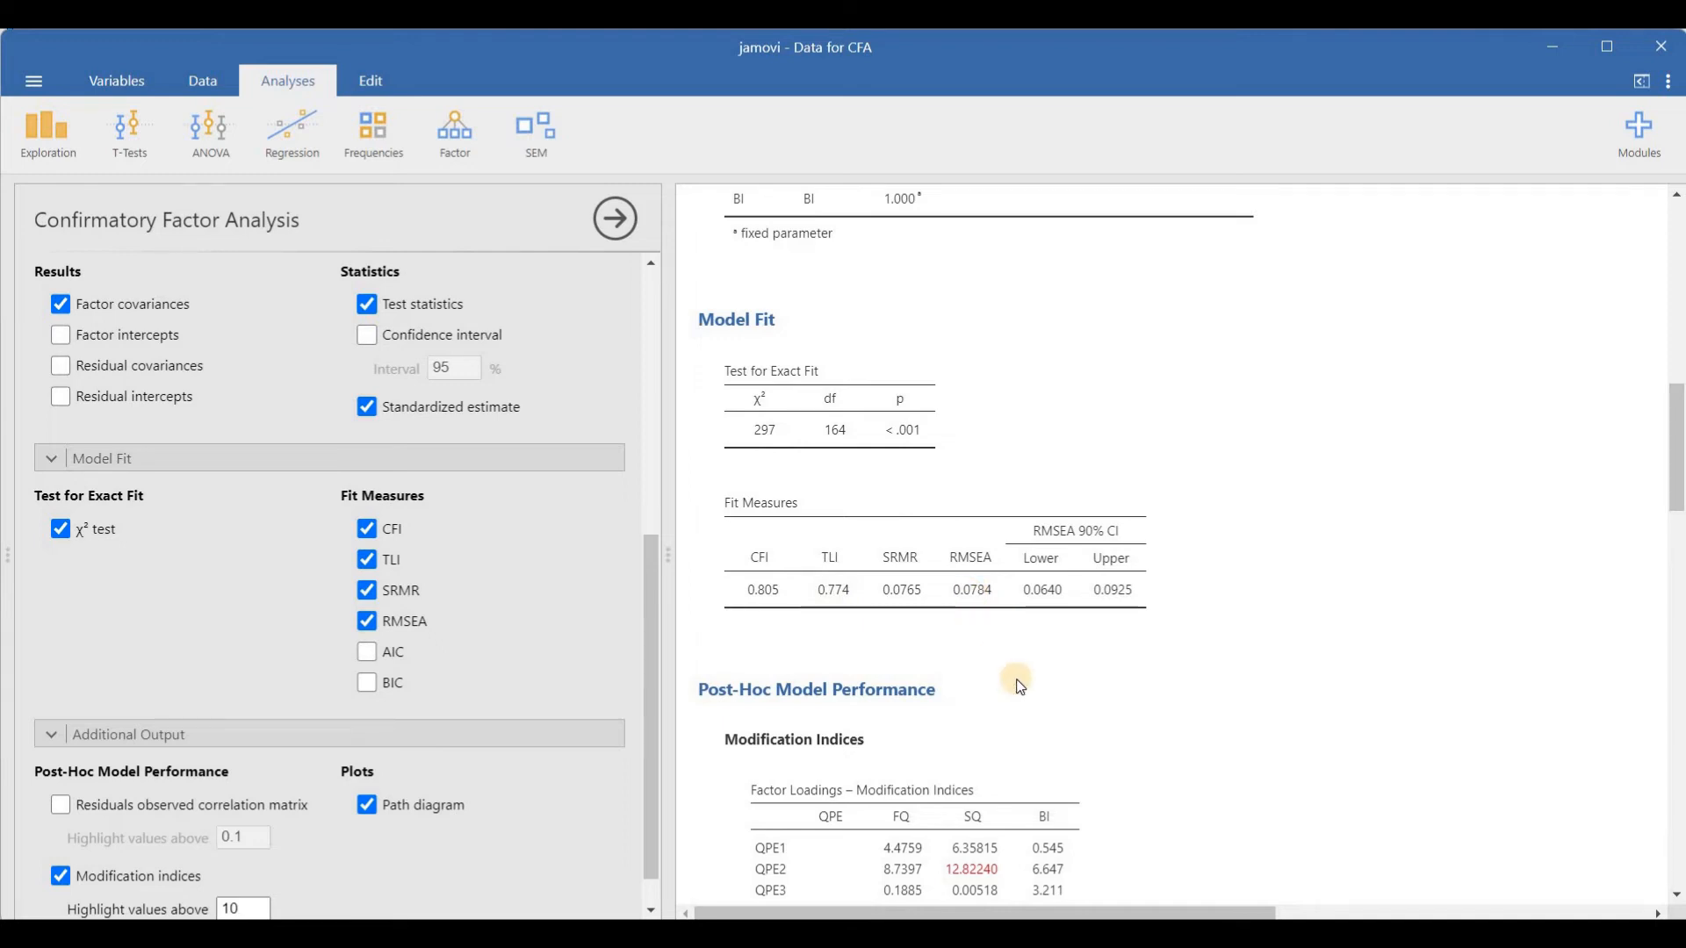
mouse_move(1152, 934)
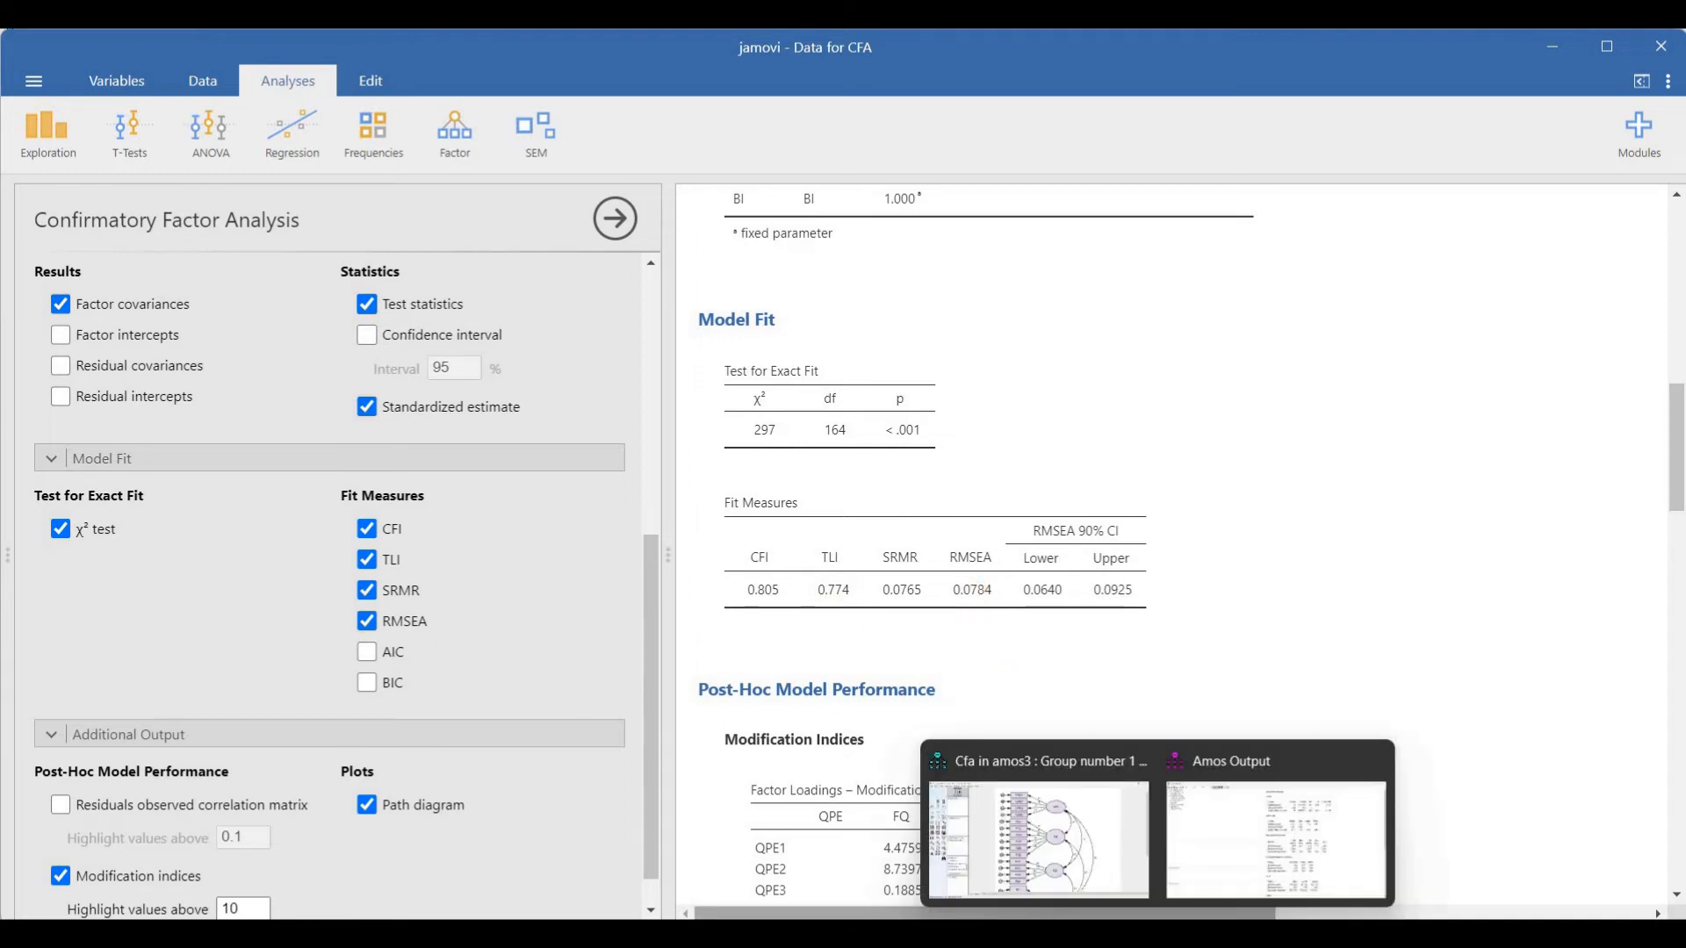
left_click(1275, 839)
scroll(1133, 681, "down", 6)
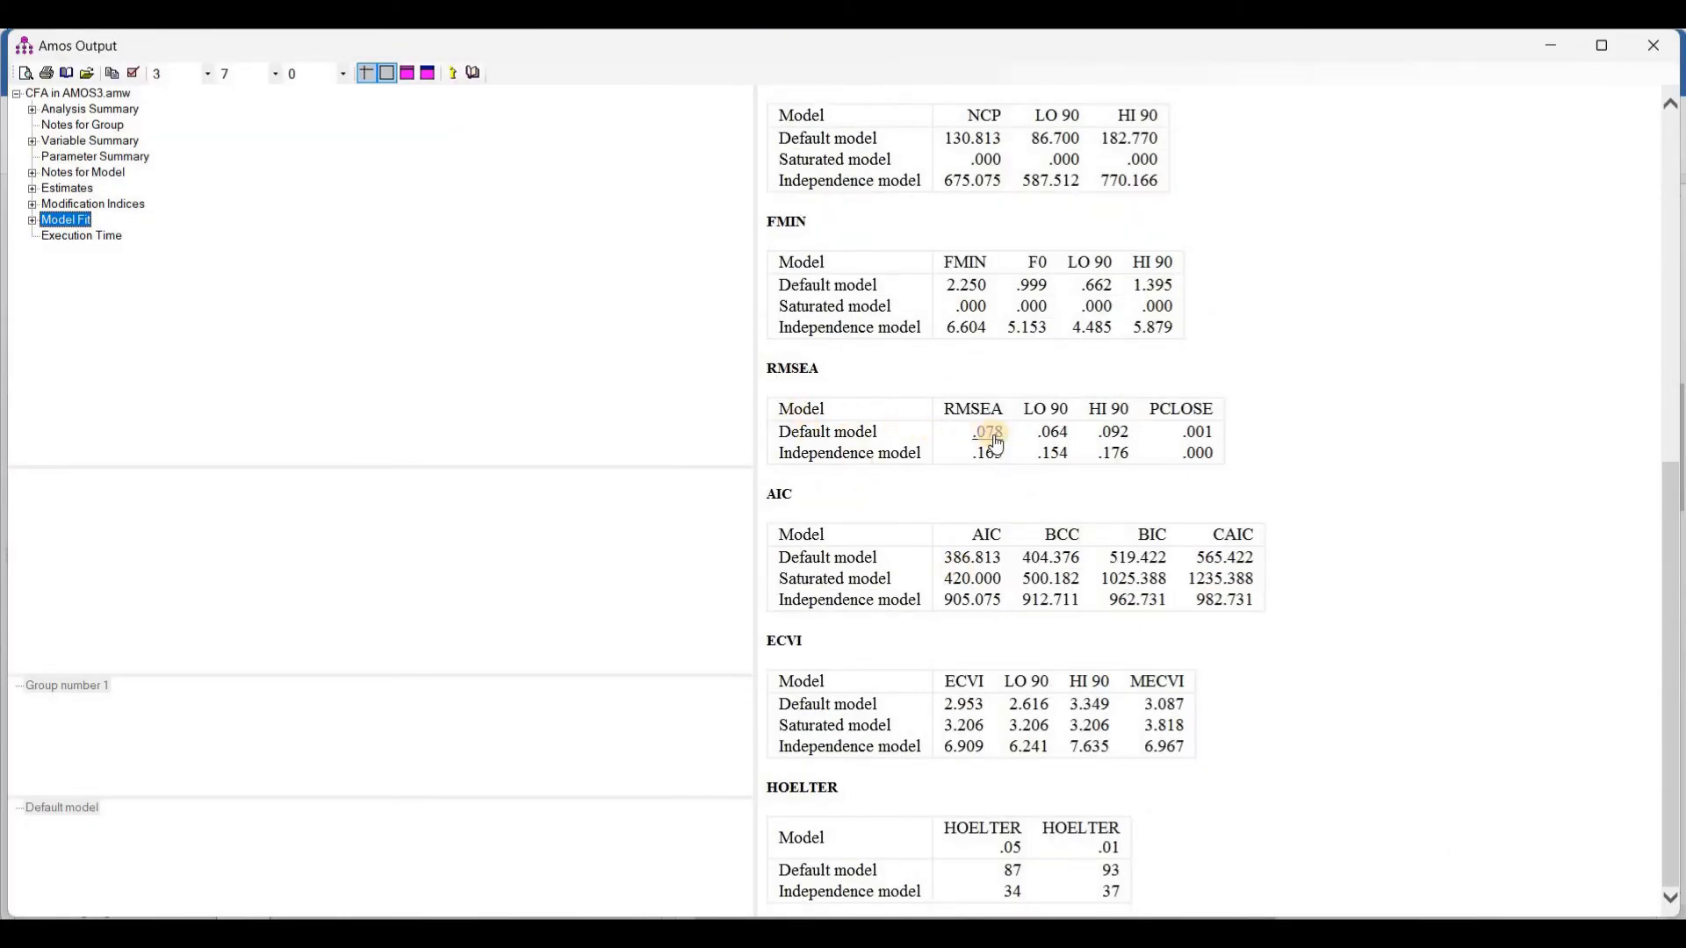
left_click(32, 220)
left_click(70, 332)
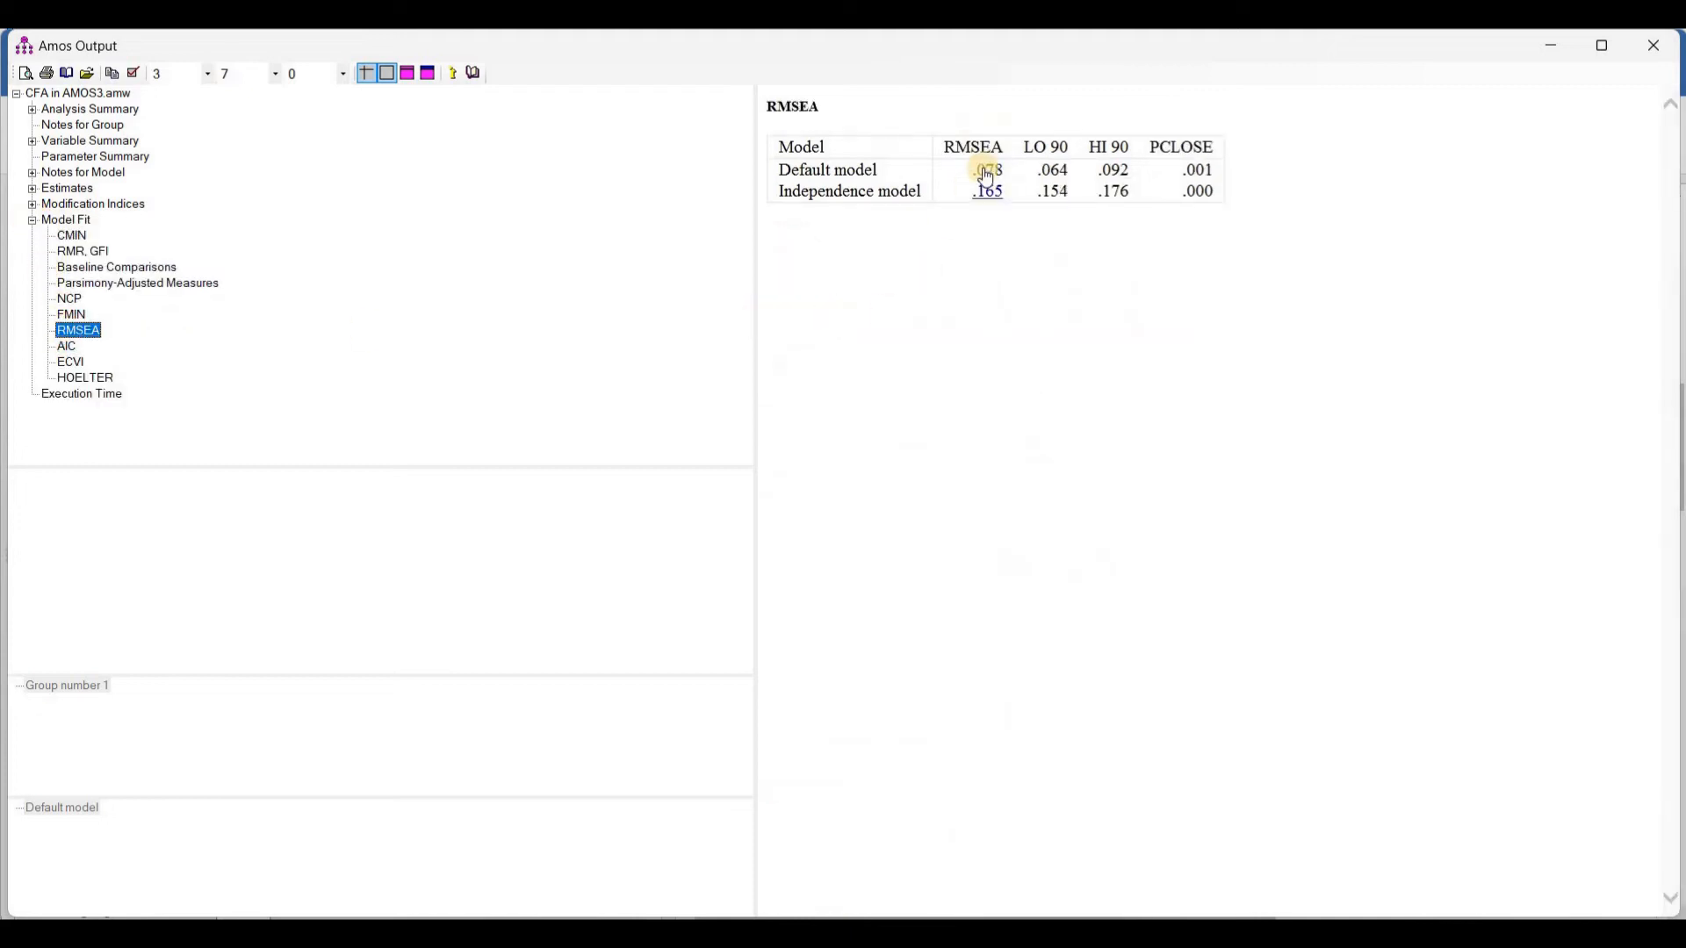
Compare the RMSEA and its 90% confidence limits between the jamovi results and Amos Output.
left_click(1109, 933)
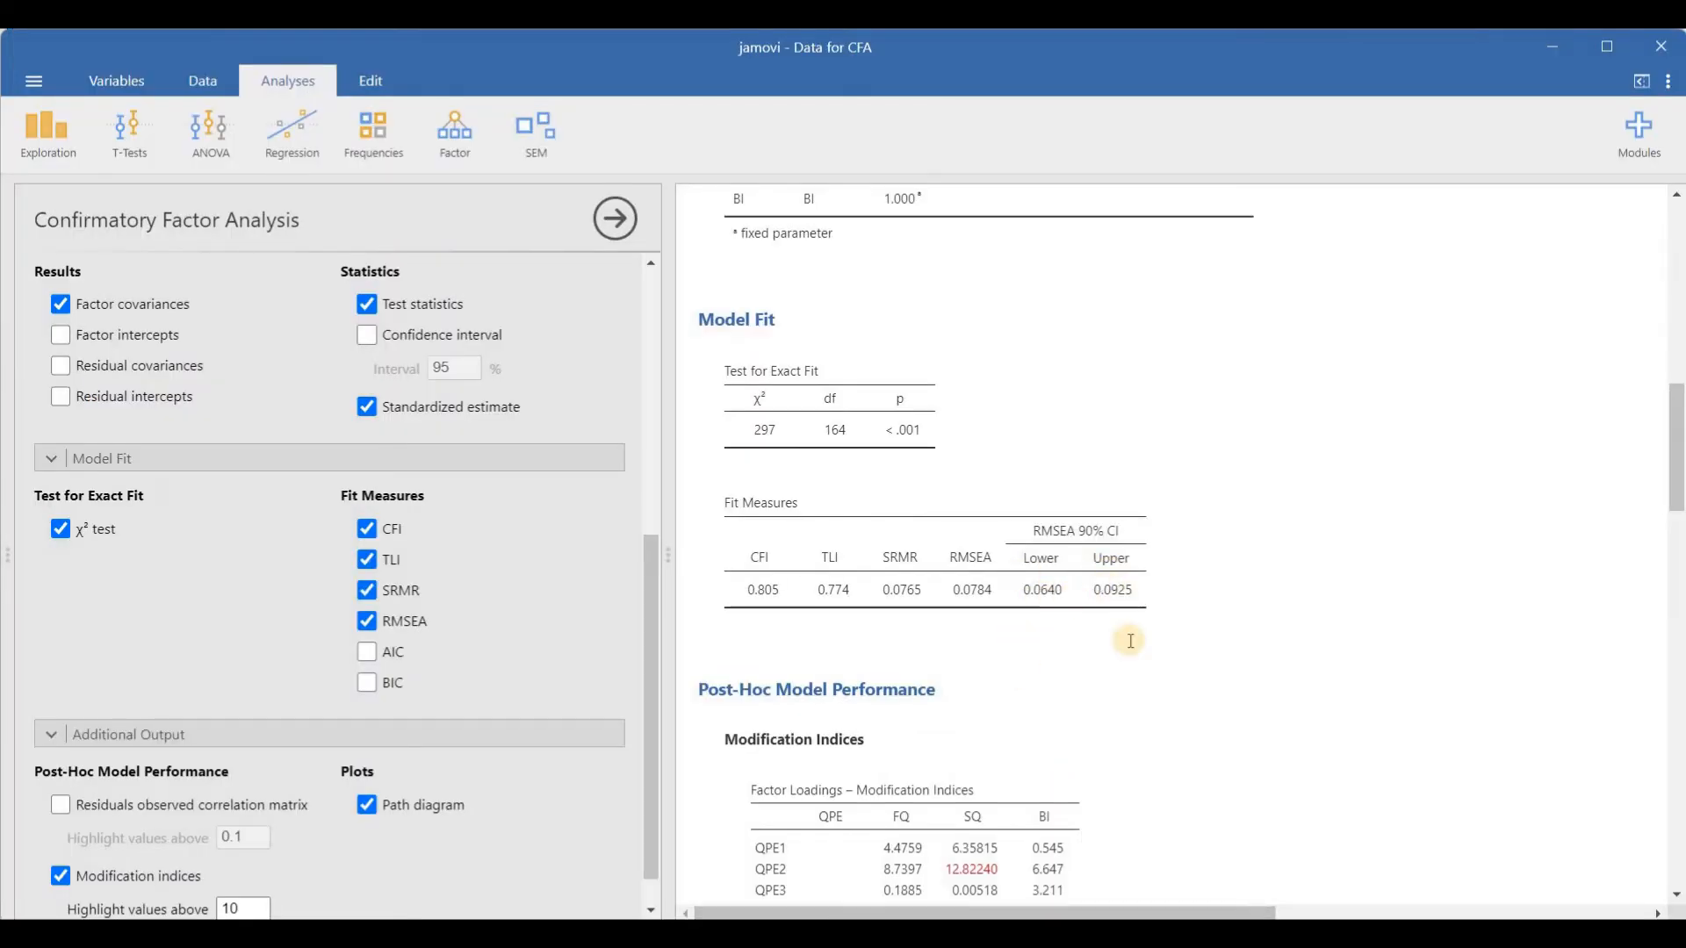
mouse_move(1157, 932)
left_click(1180, 869)
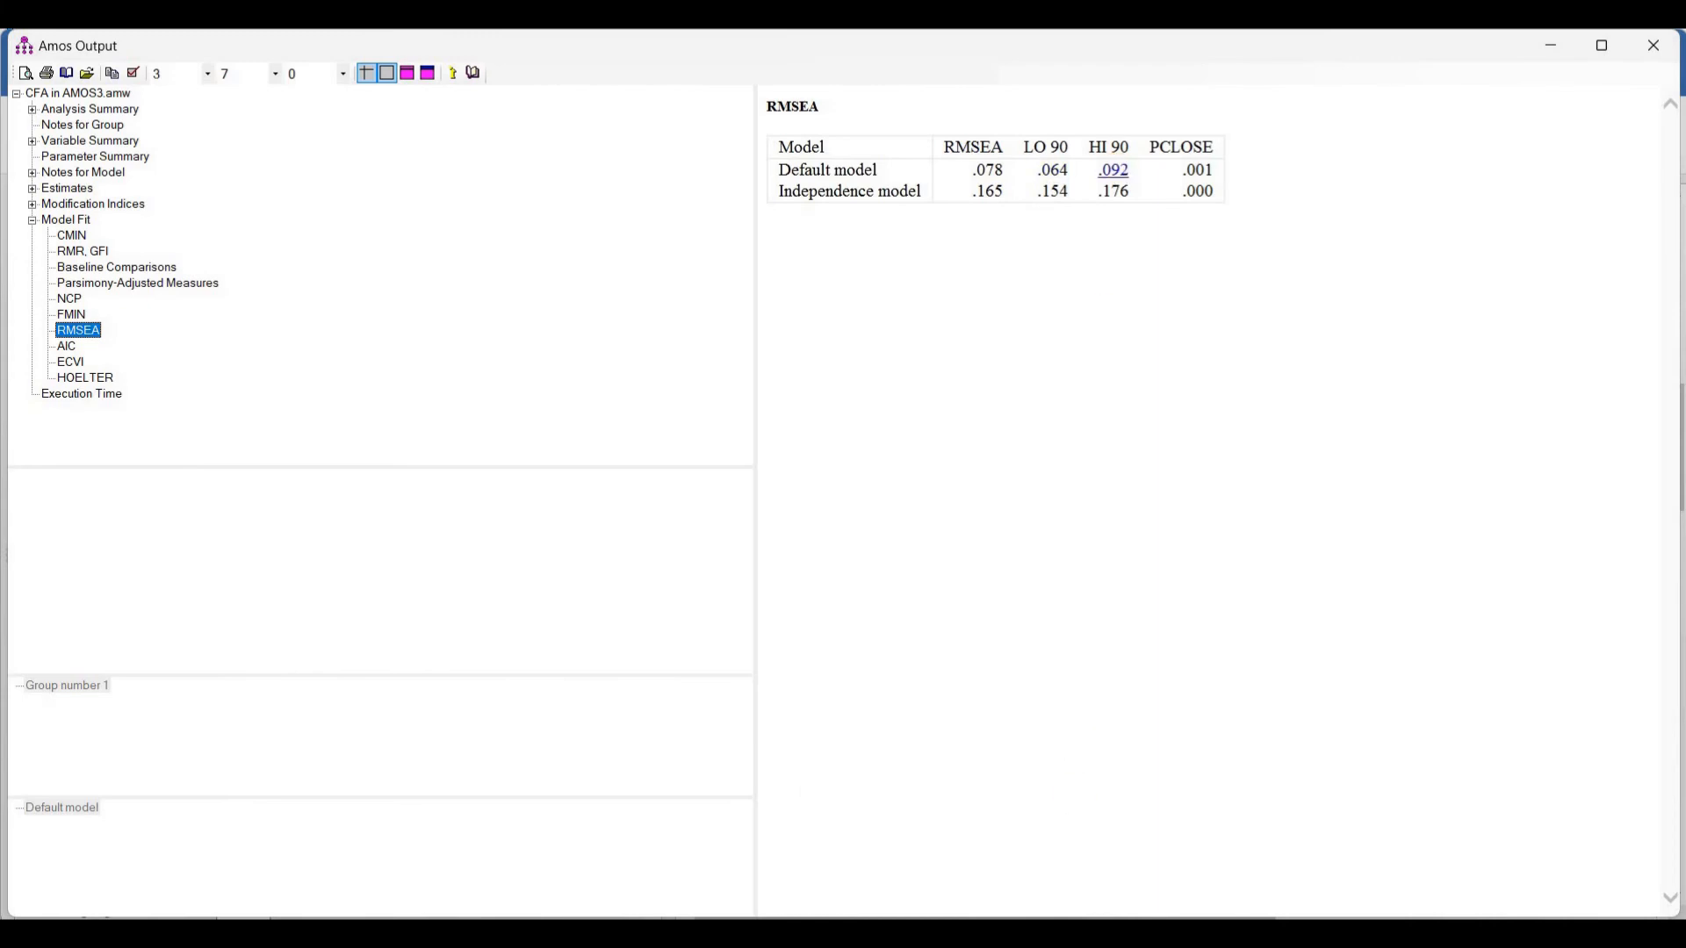
left_click(1107, 932)
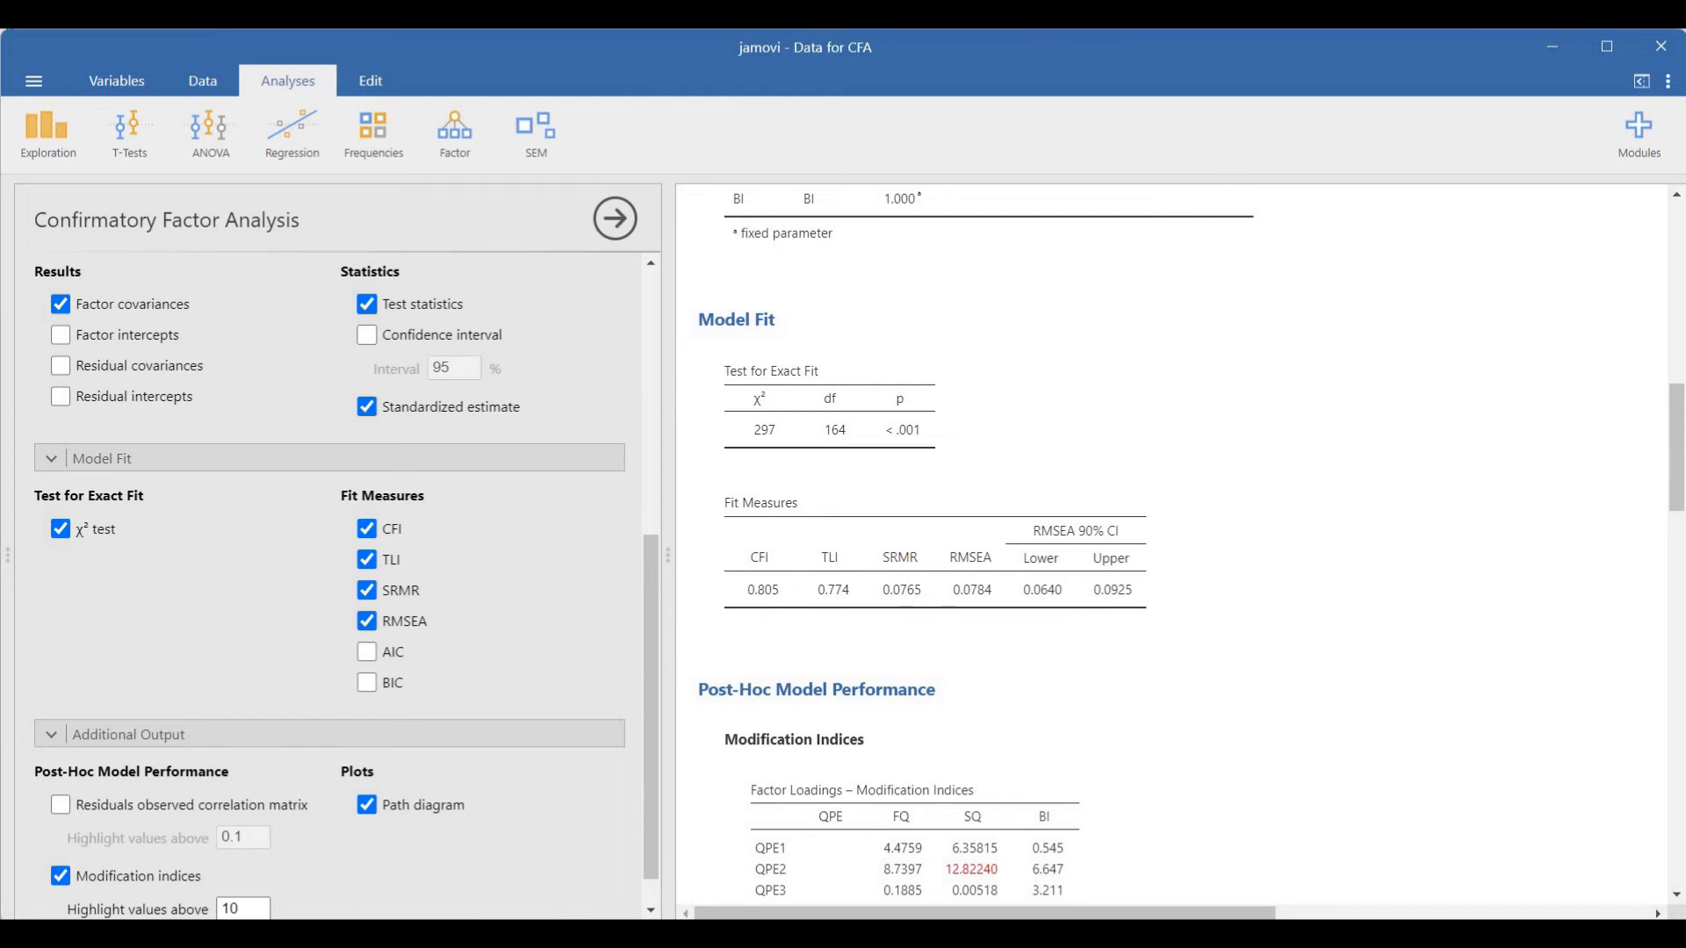
Switch to Amos, show the input path diagram and calculate estimates with the Standardized RMR plugin window open.
mouse_move(1107, 933)
left_click(1067, 853)
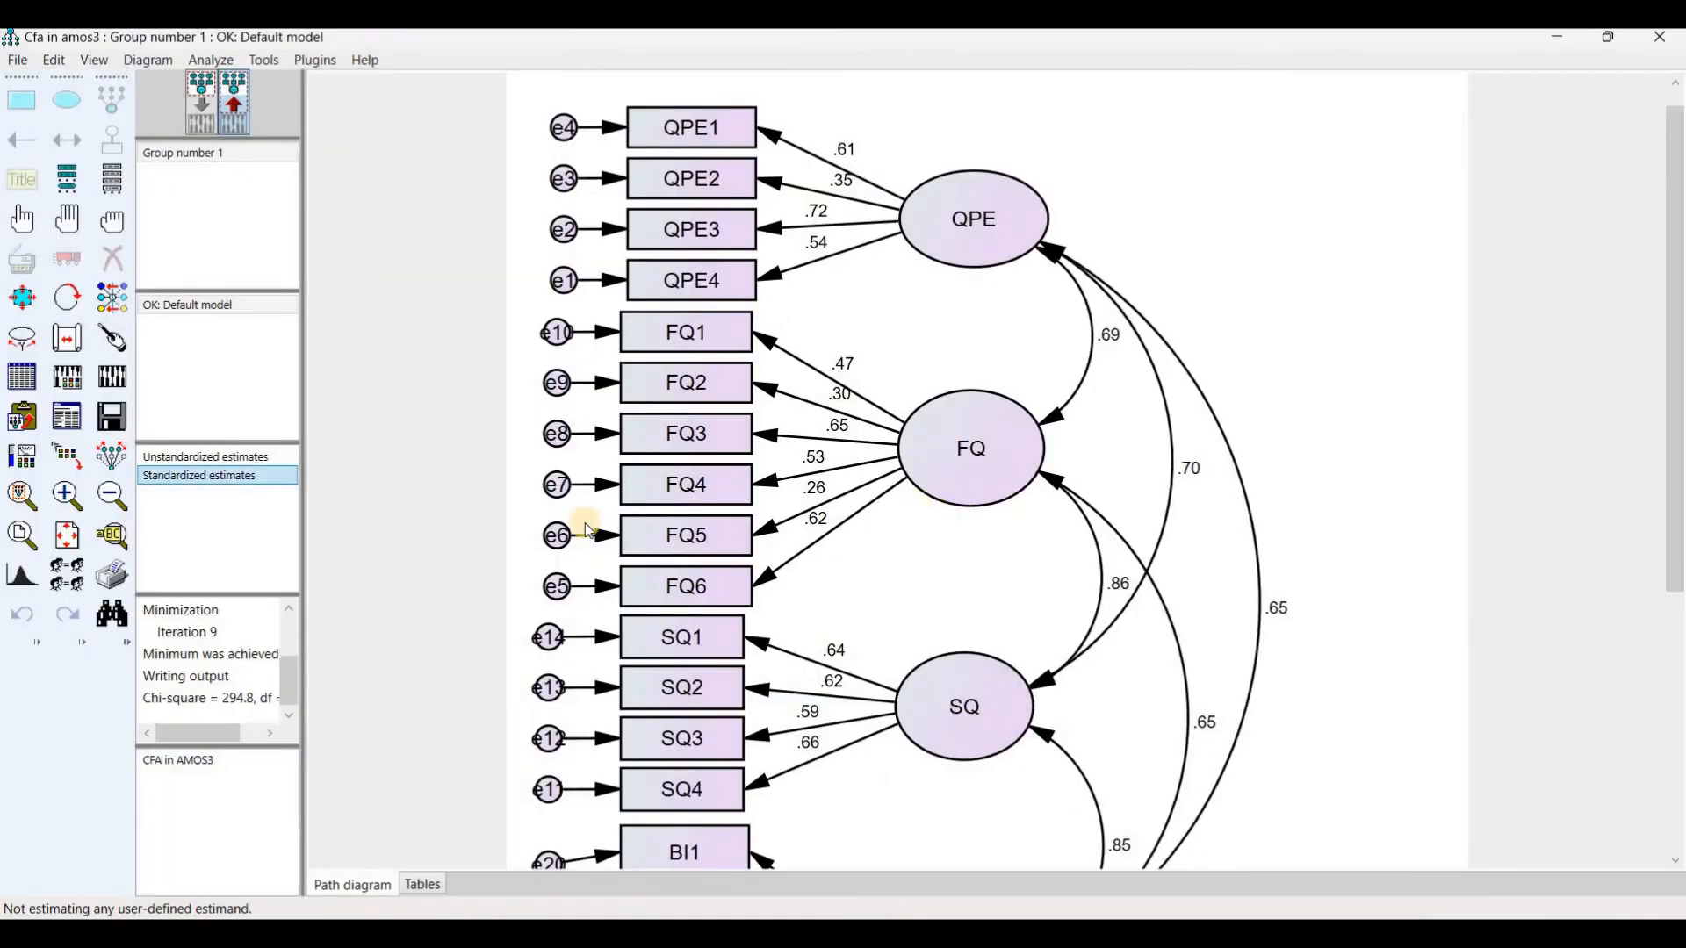
left_click(201, 98)
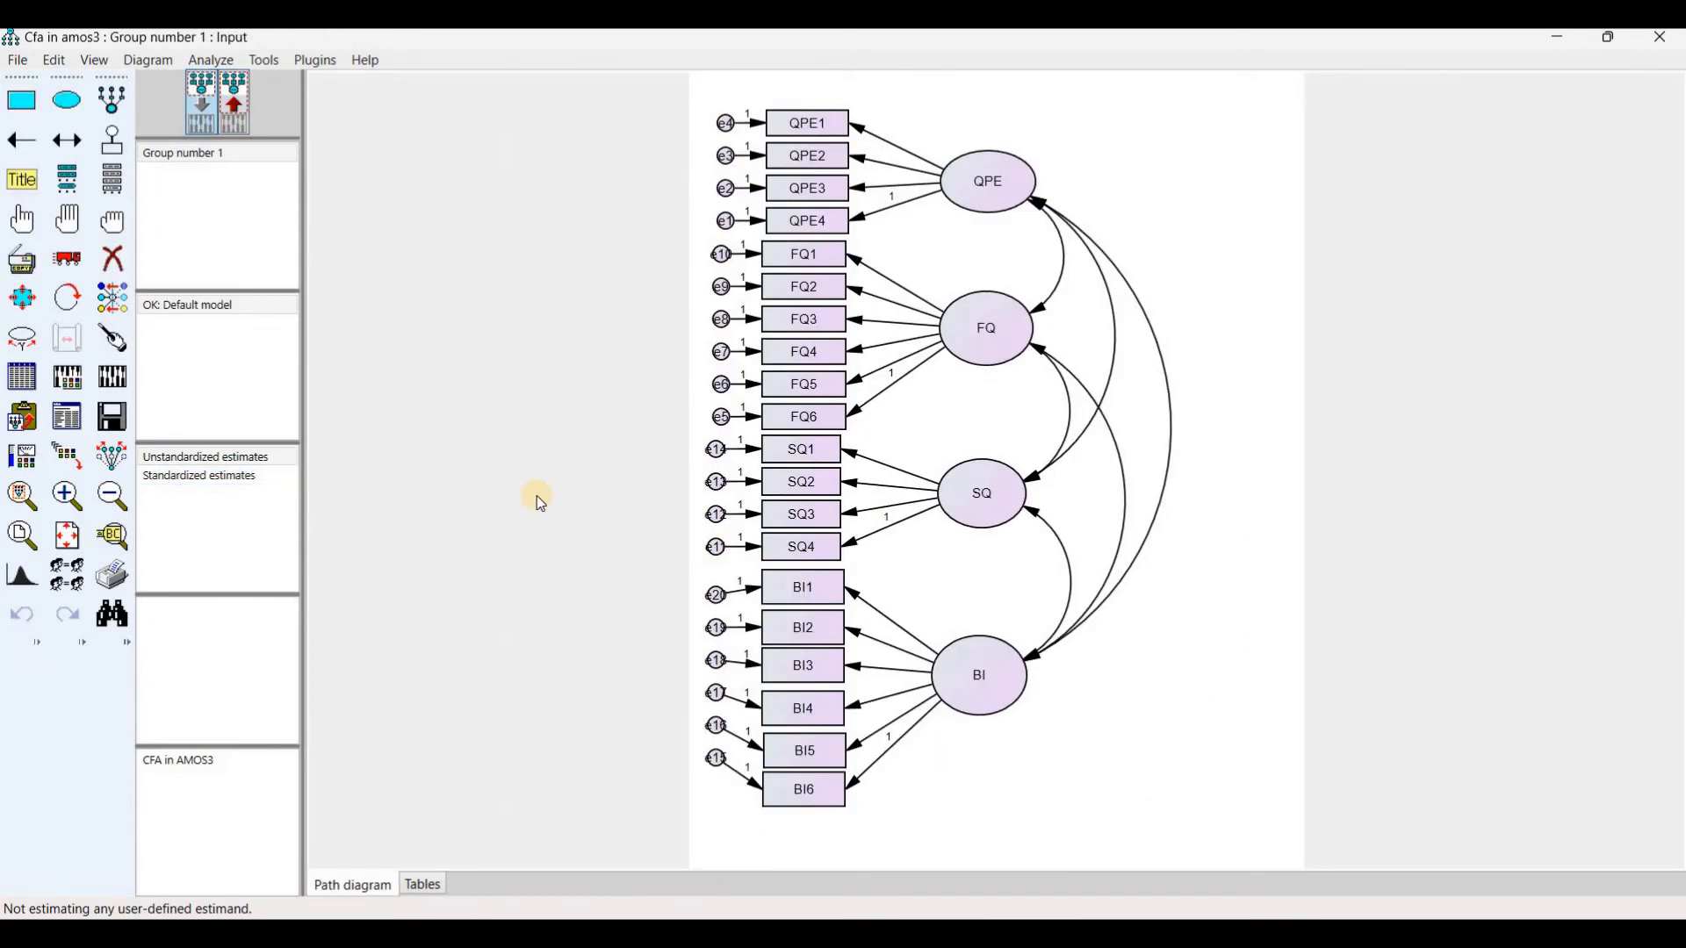
left_click(314, 60)
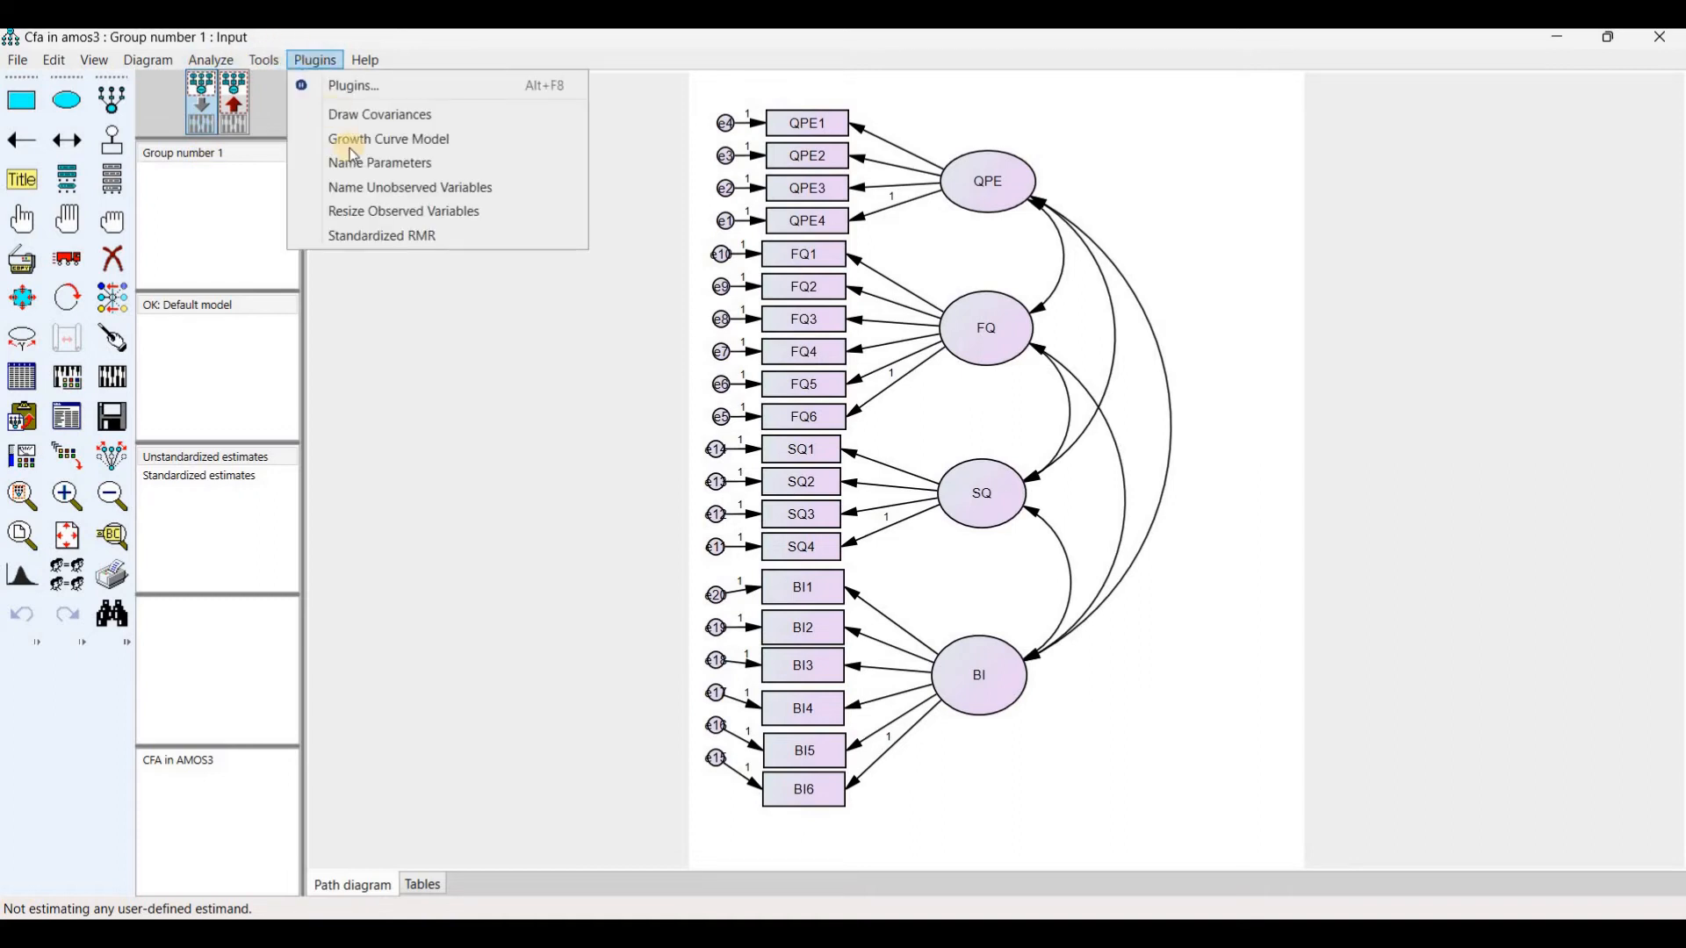
left_click(359, 235)
left_click_drag(828, 348, 546, 137)
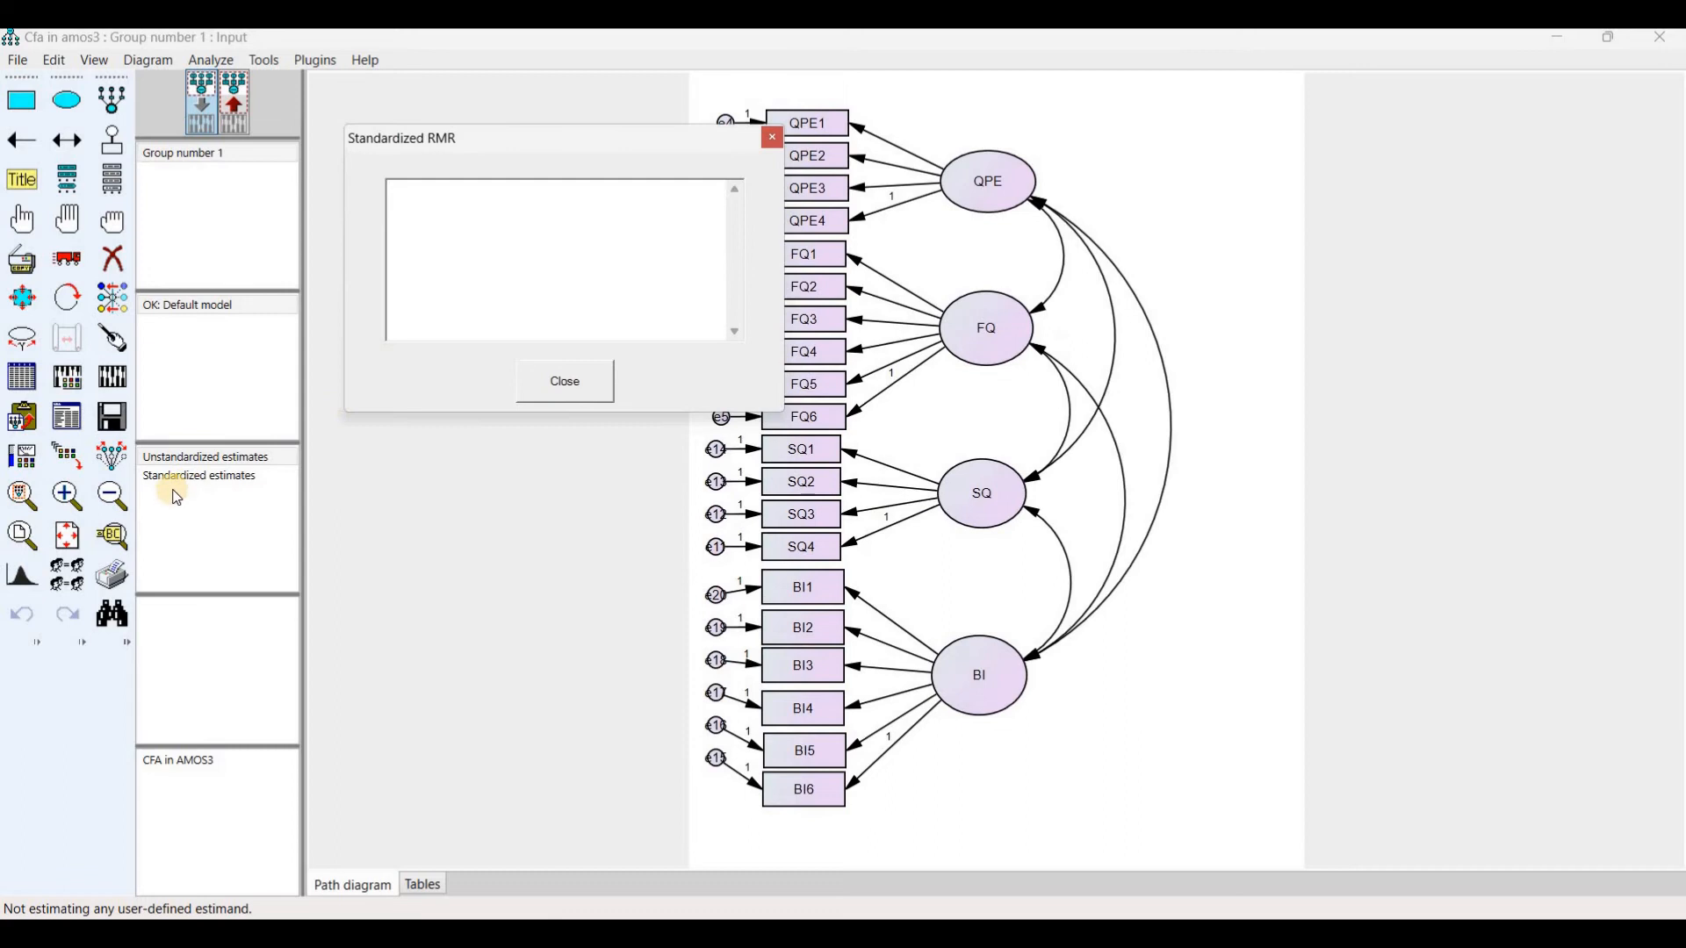
left_click(113, 387)
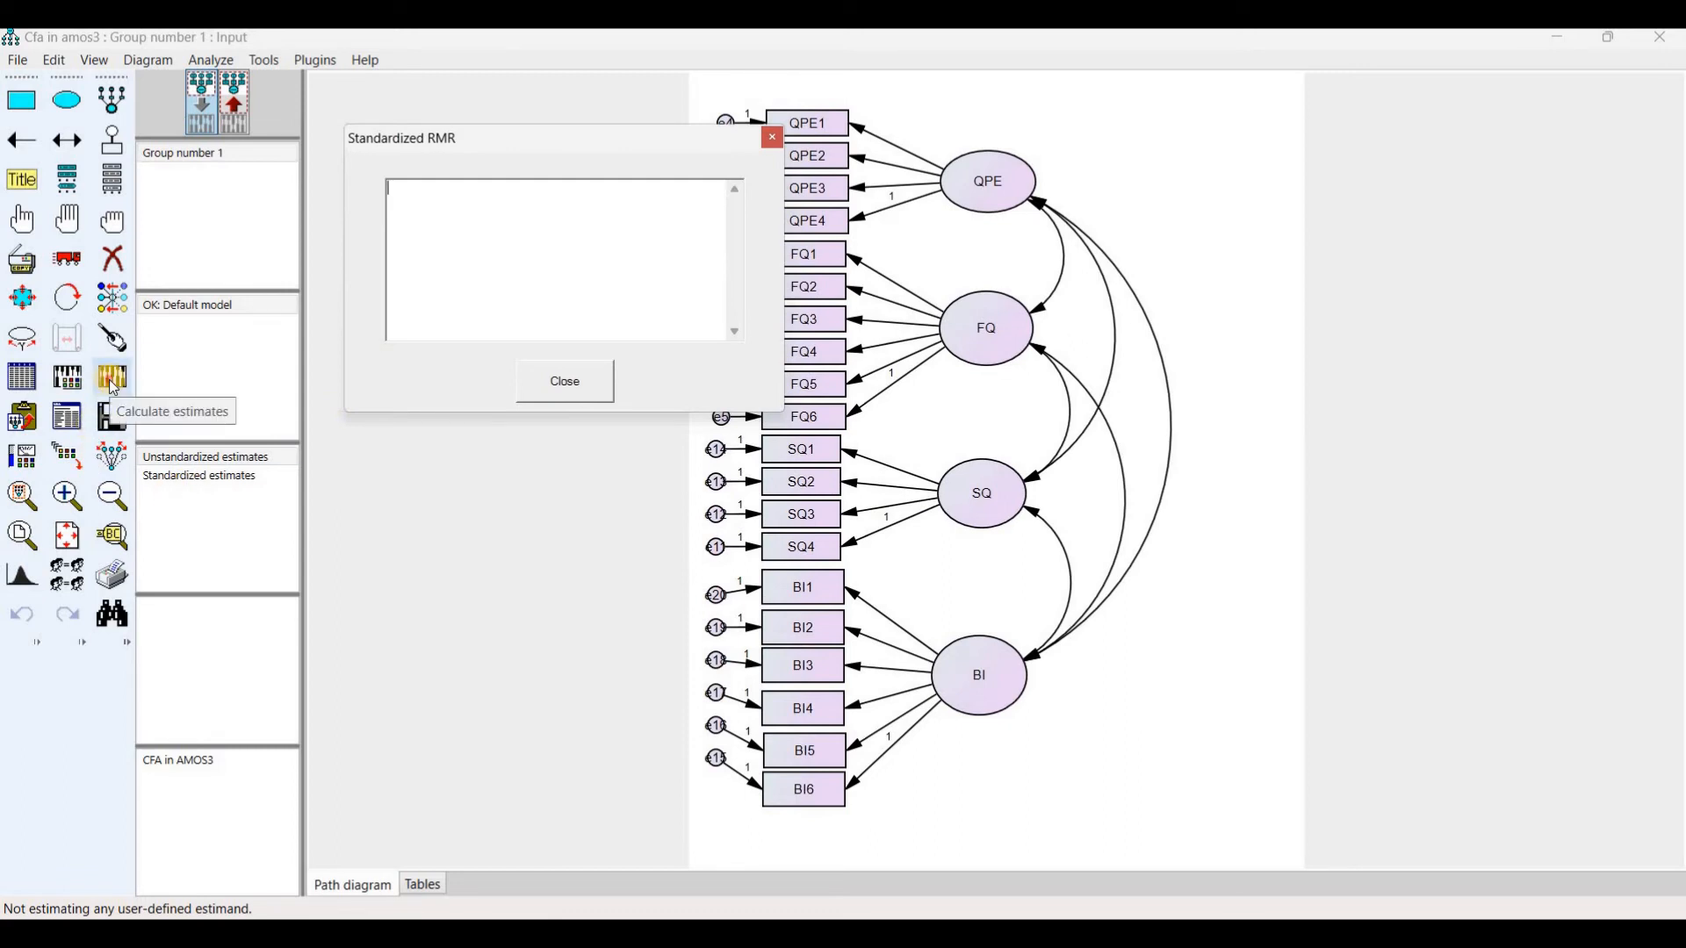
left_click(113, 387)
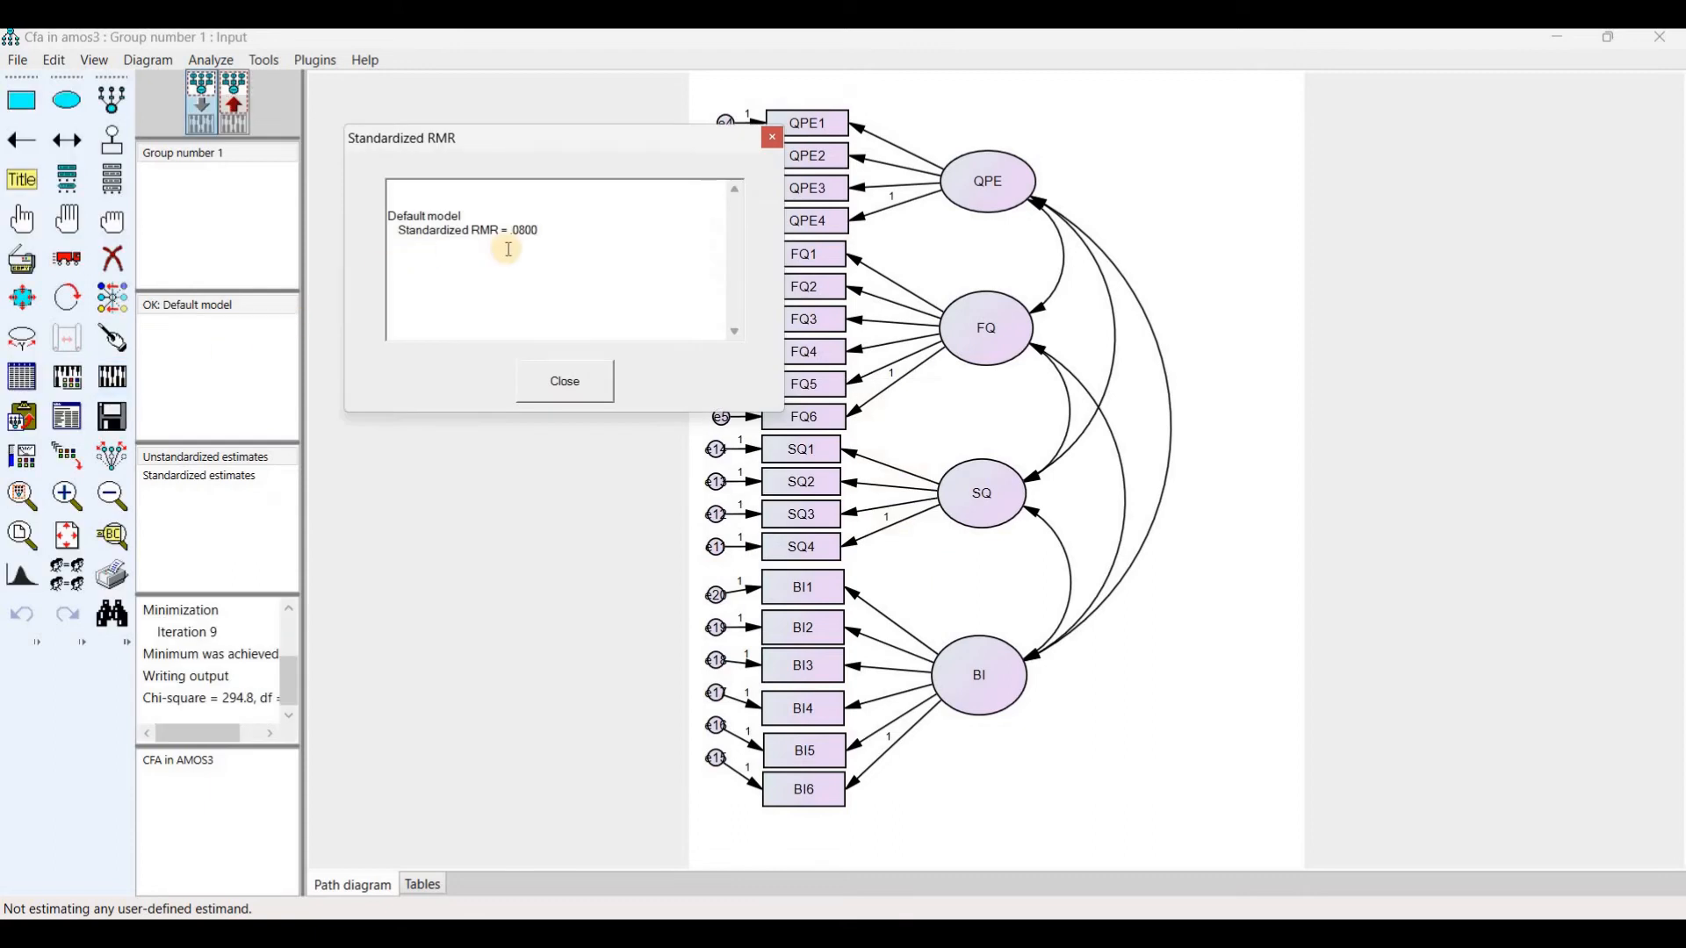
Compare the Amos Standardized RMR with the SRMR in the jamovi fit measures, and close the Standardized RMR window.
double_click(559, 230)
left_click(1108, 932)
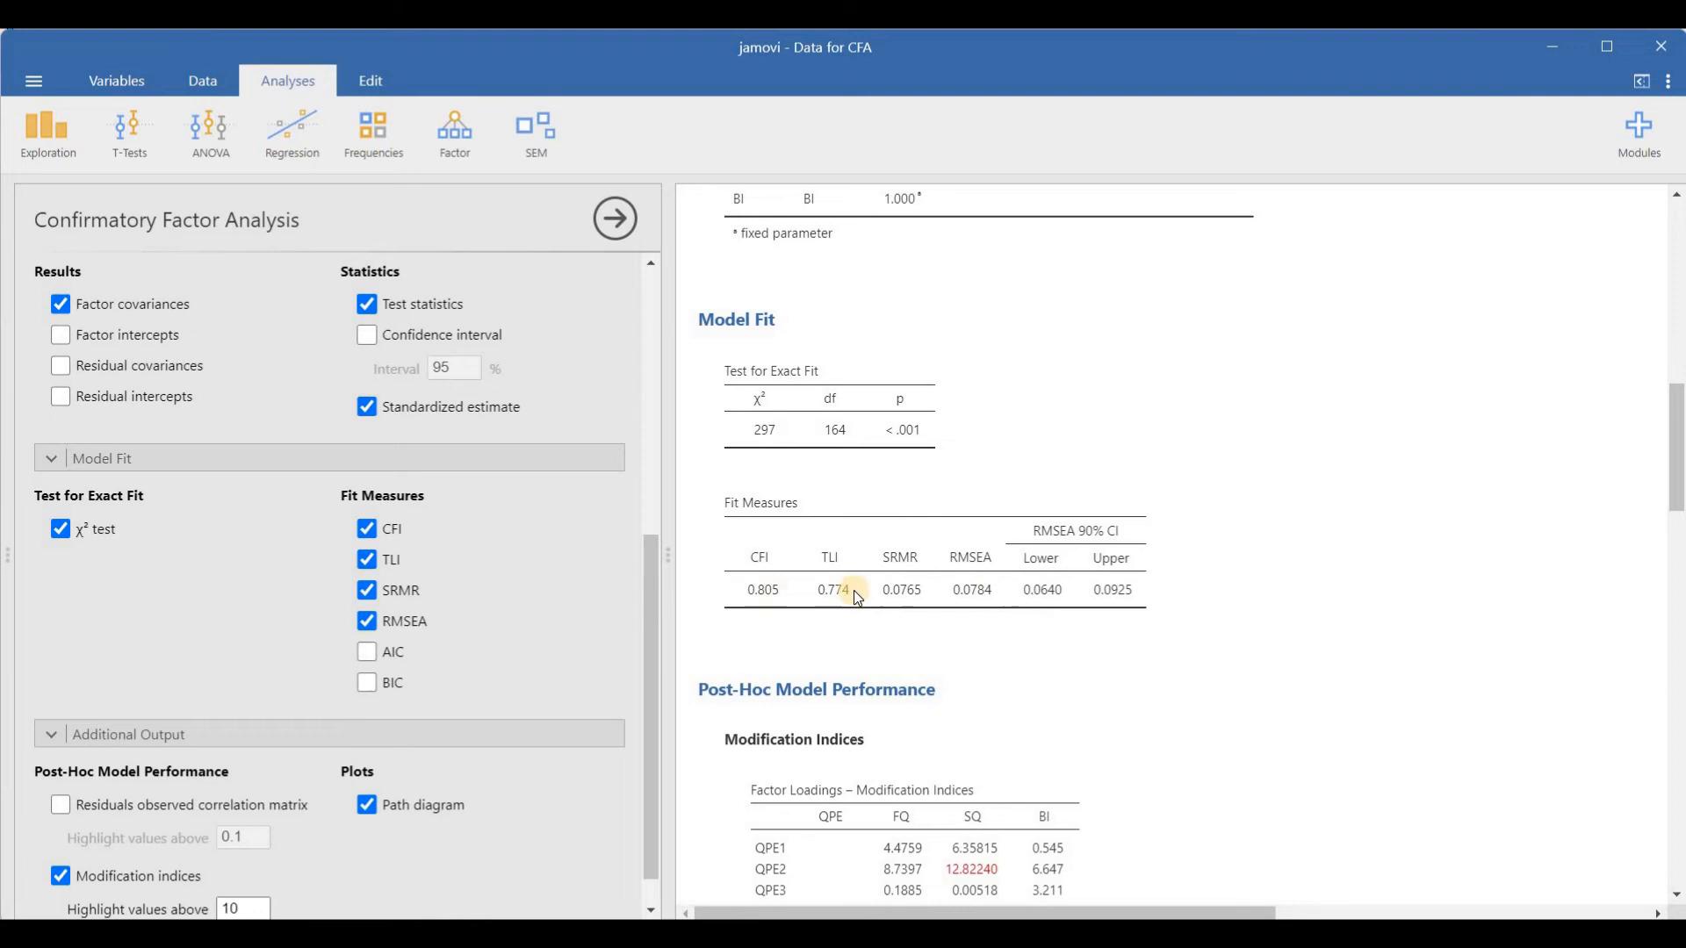
mouse_move(1159, 932)
left_click(1042, 834)
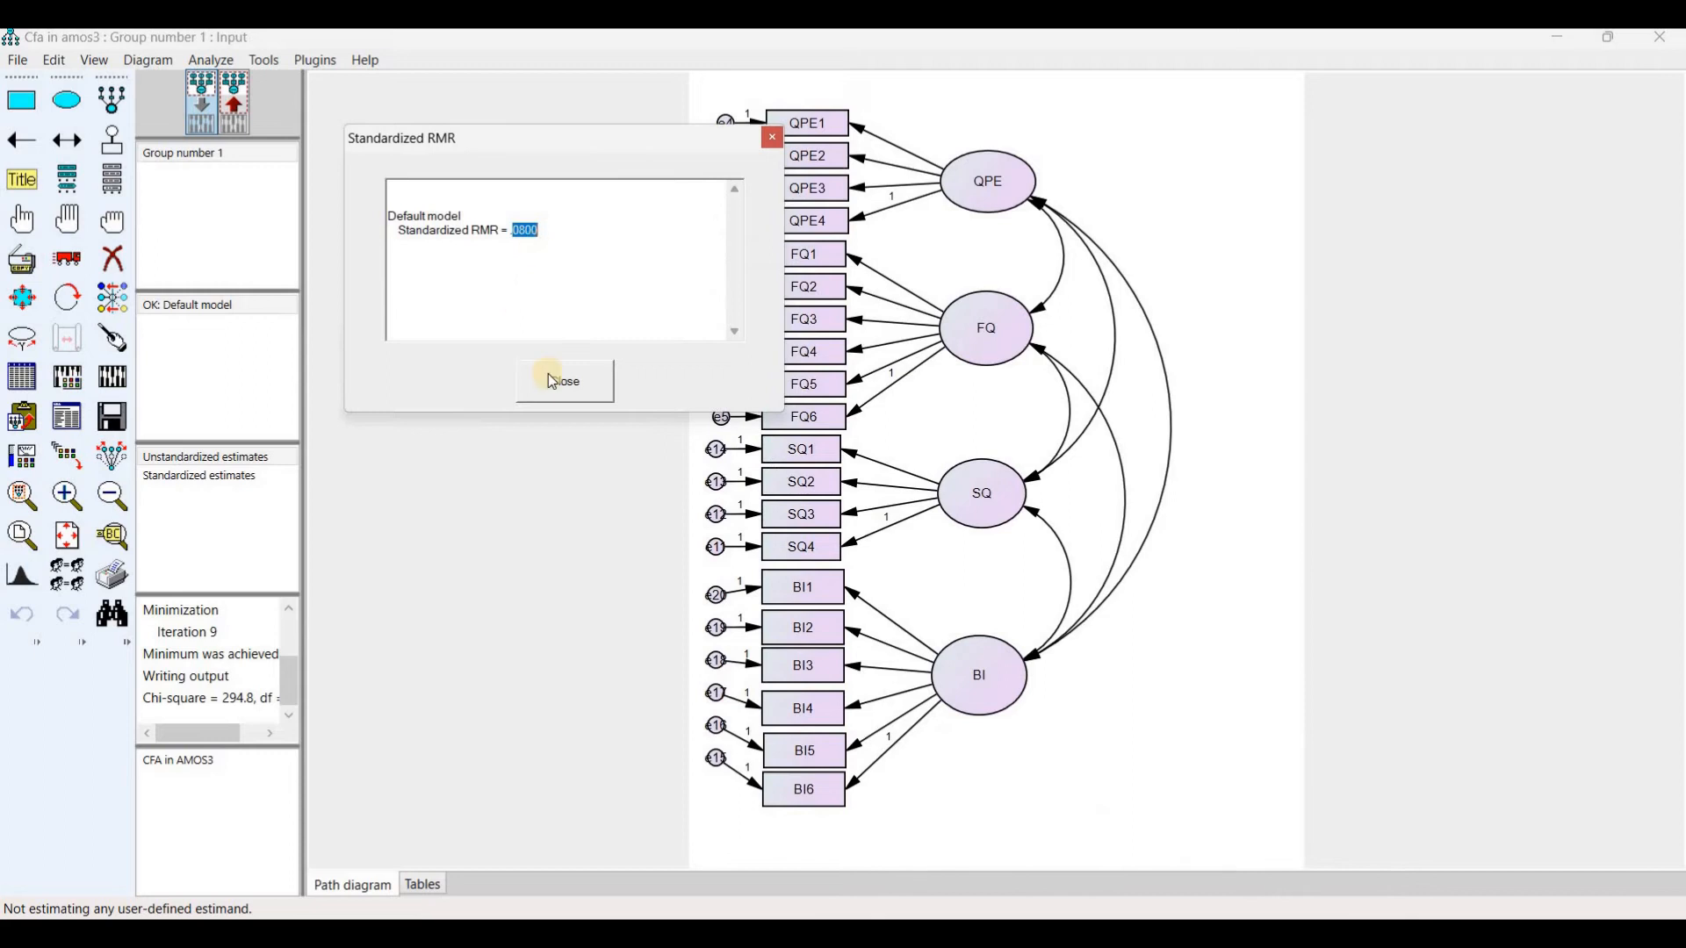
left_click(556, 379)
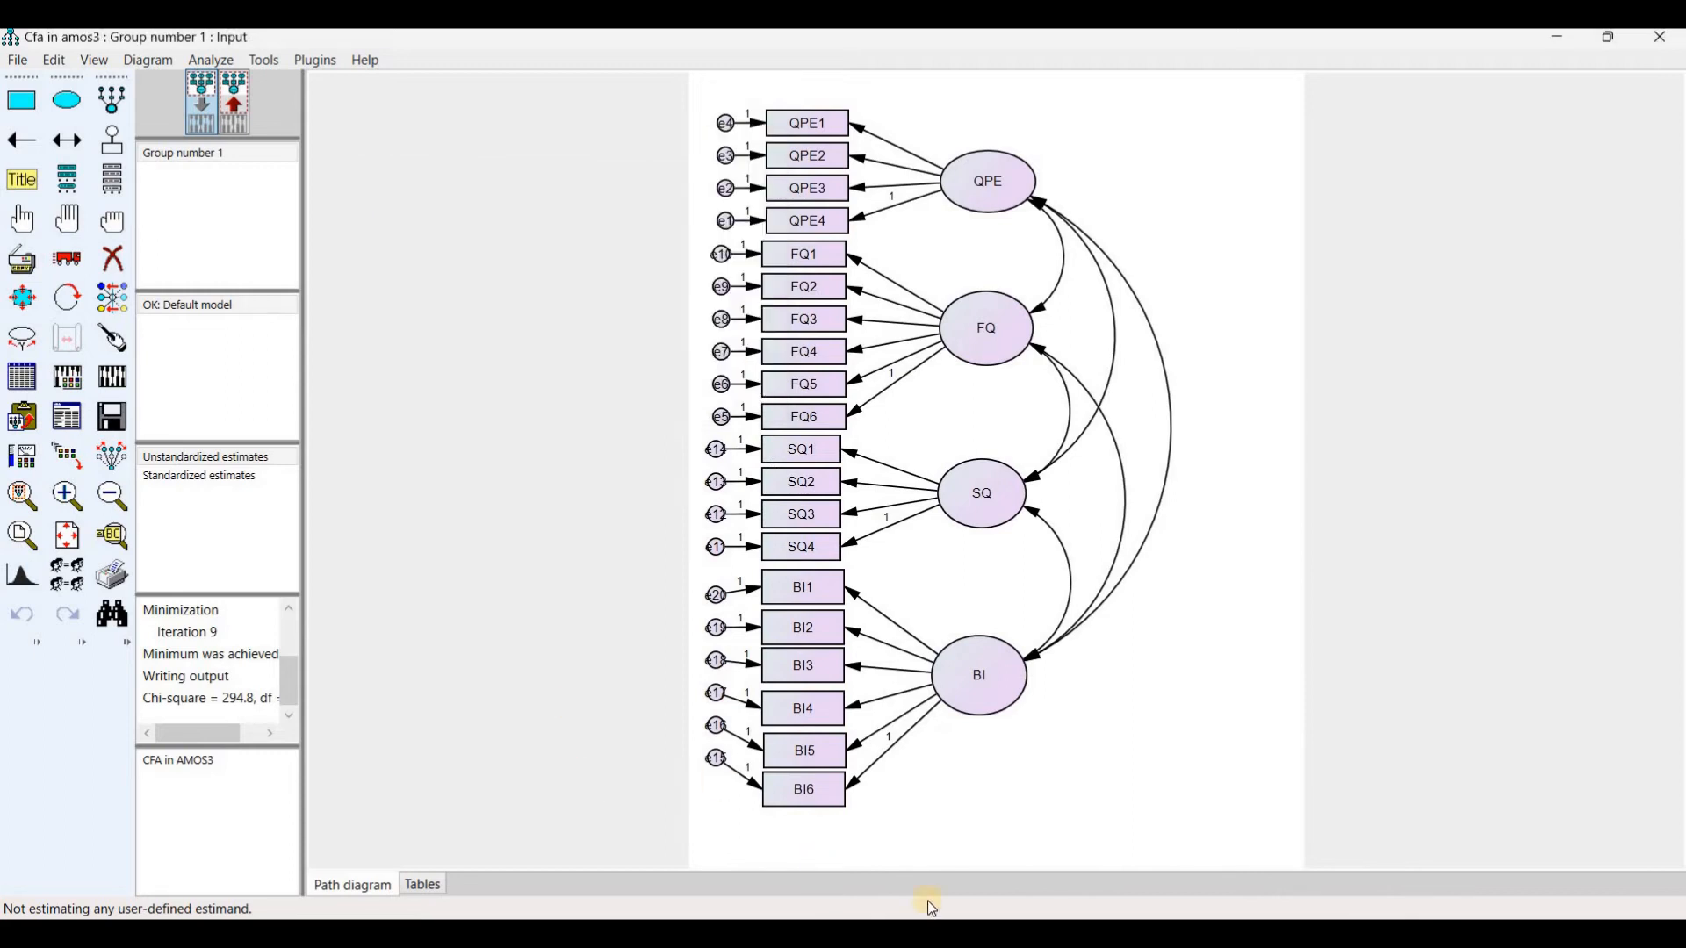
mouse_move(1111, 932)
left_click(1111, 839)
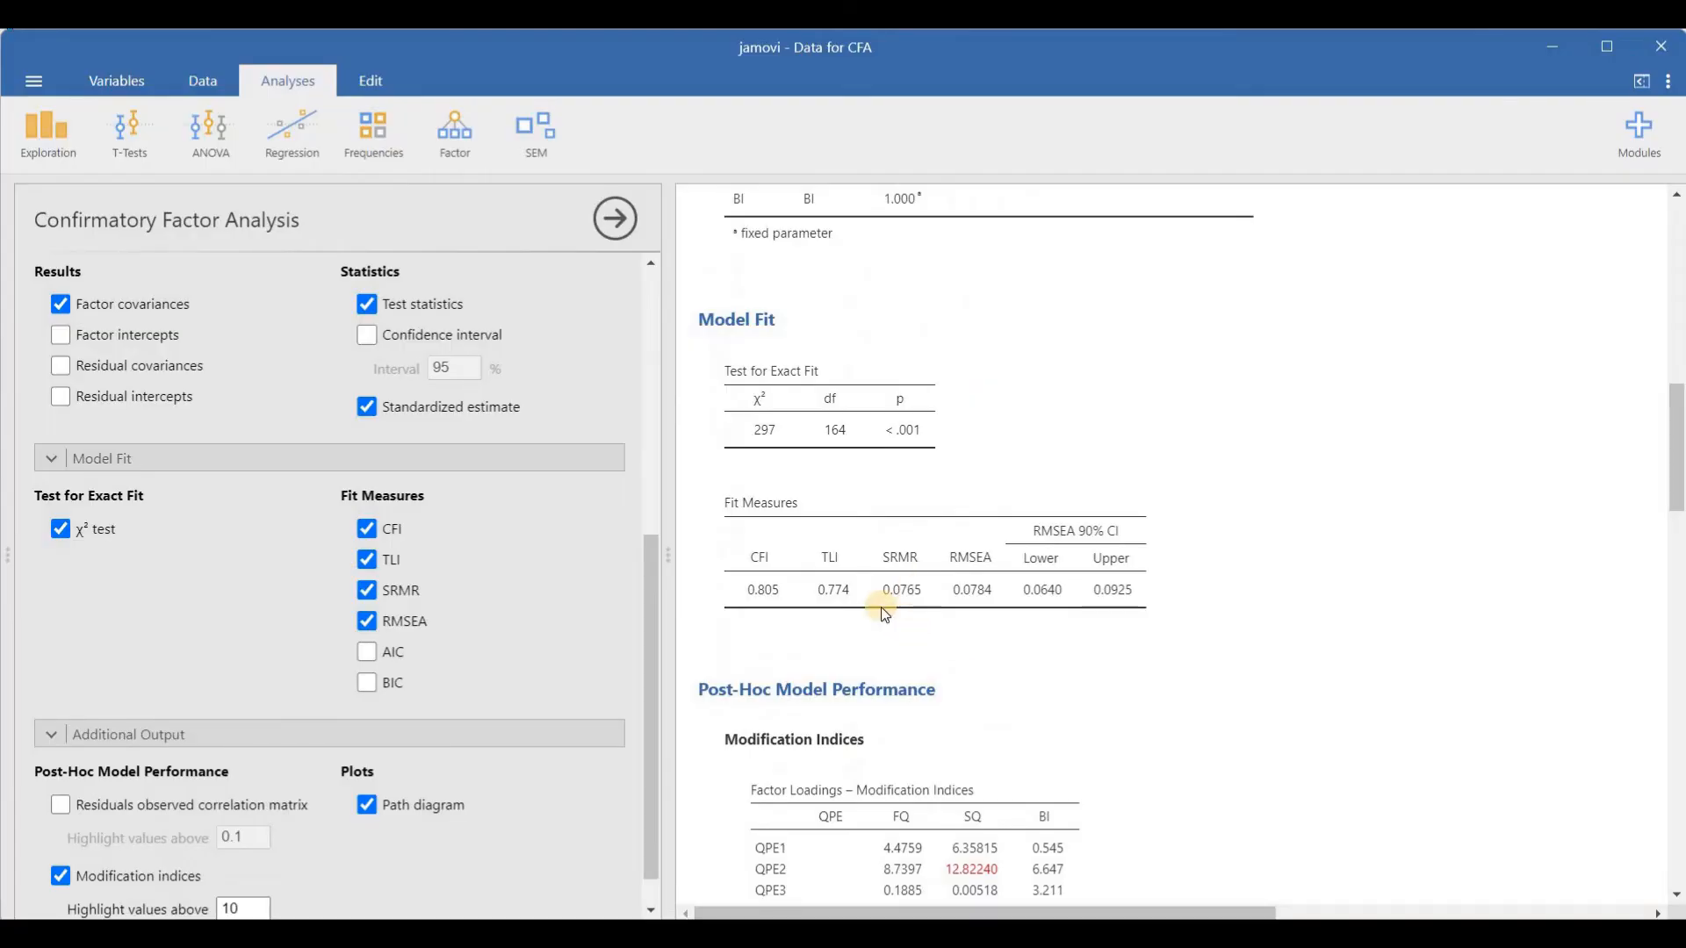
Examine the factor loading and residual covariance modification indices in jamovi, including the columns outside the view, and recheck the fit measures.
scroll(881, 608, "down", 5)
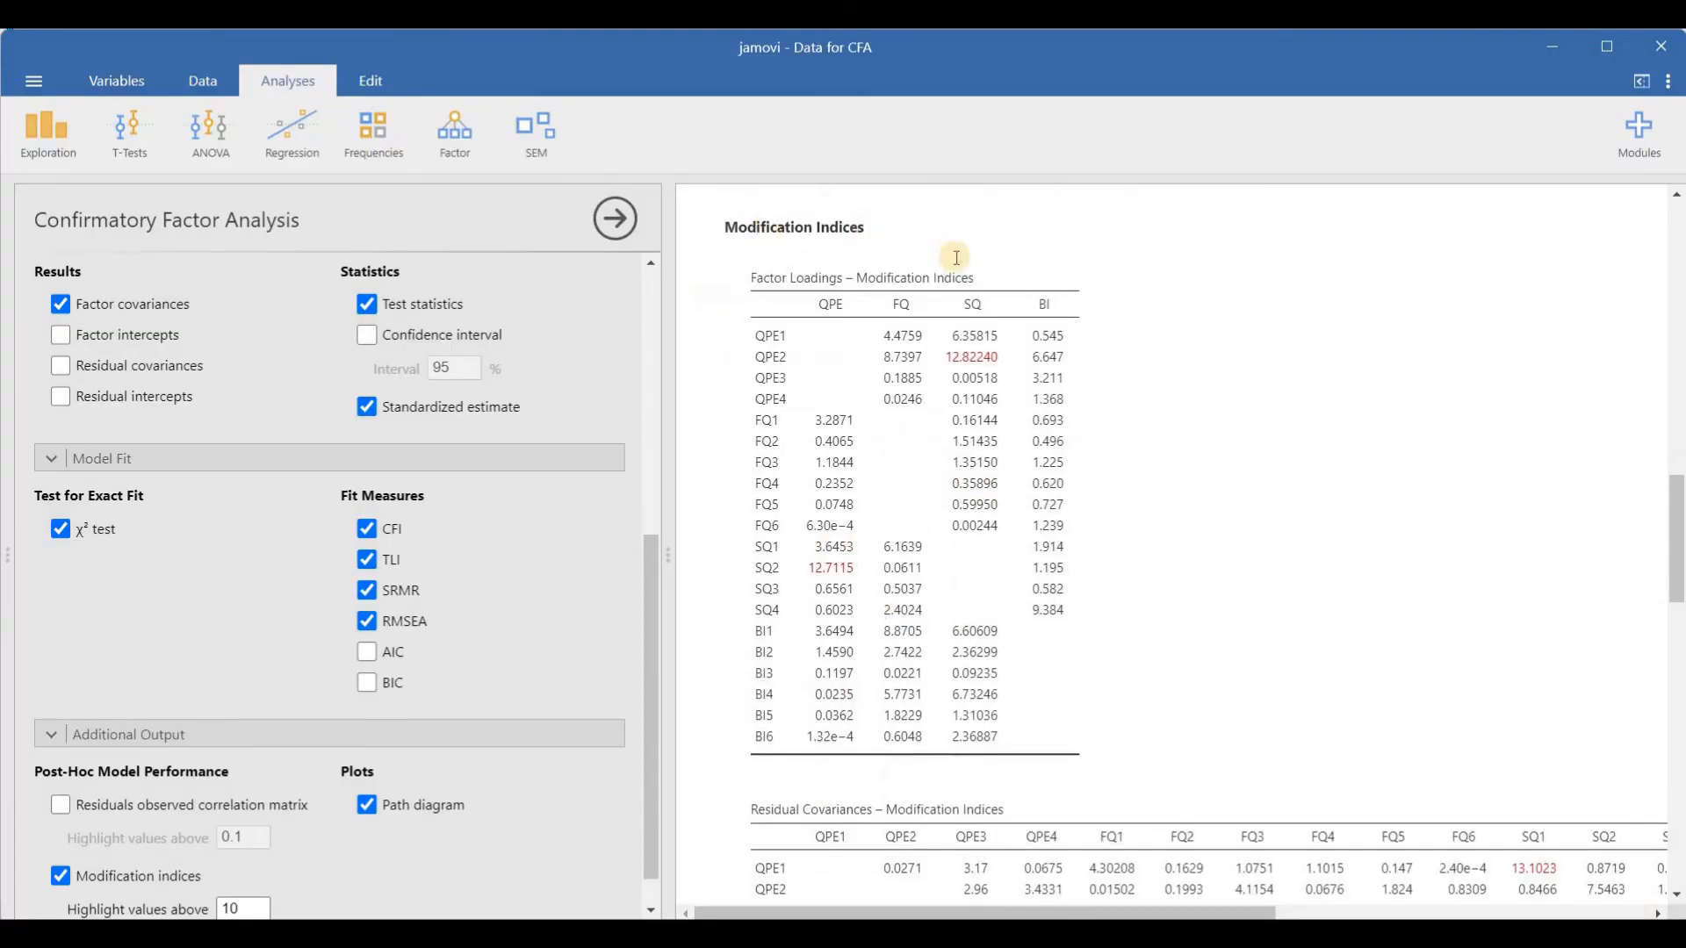
scroll(954, 536, "down", 5)
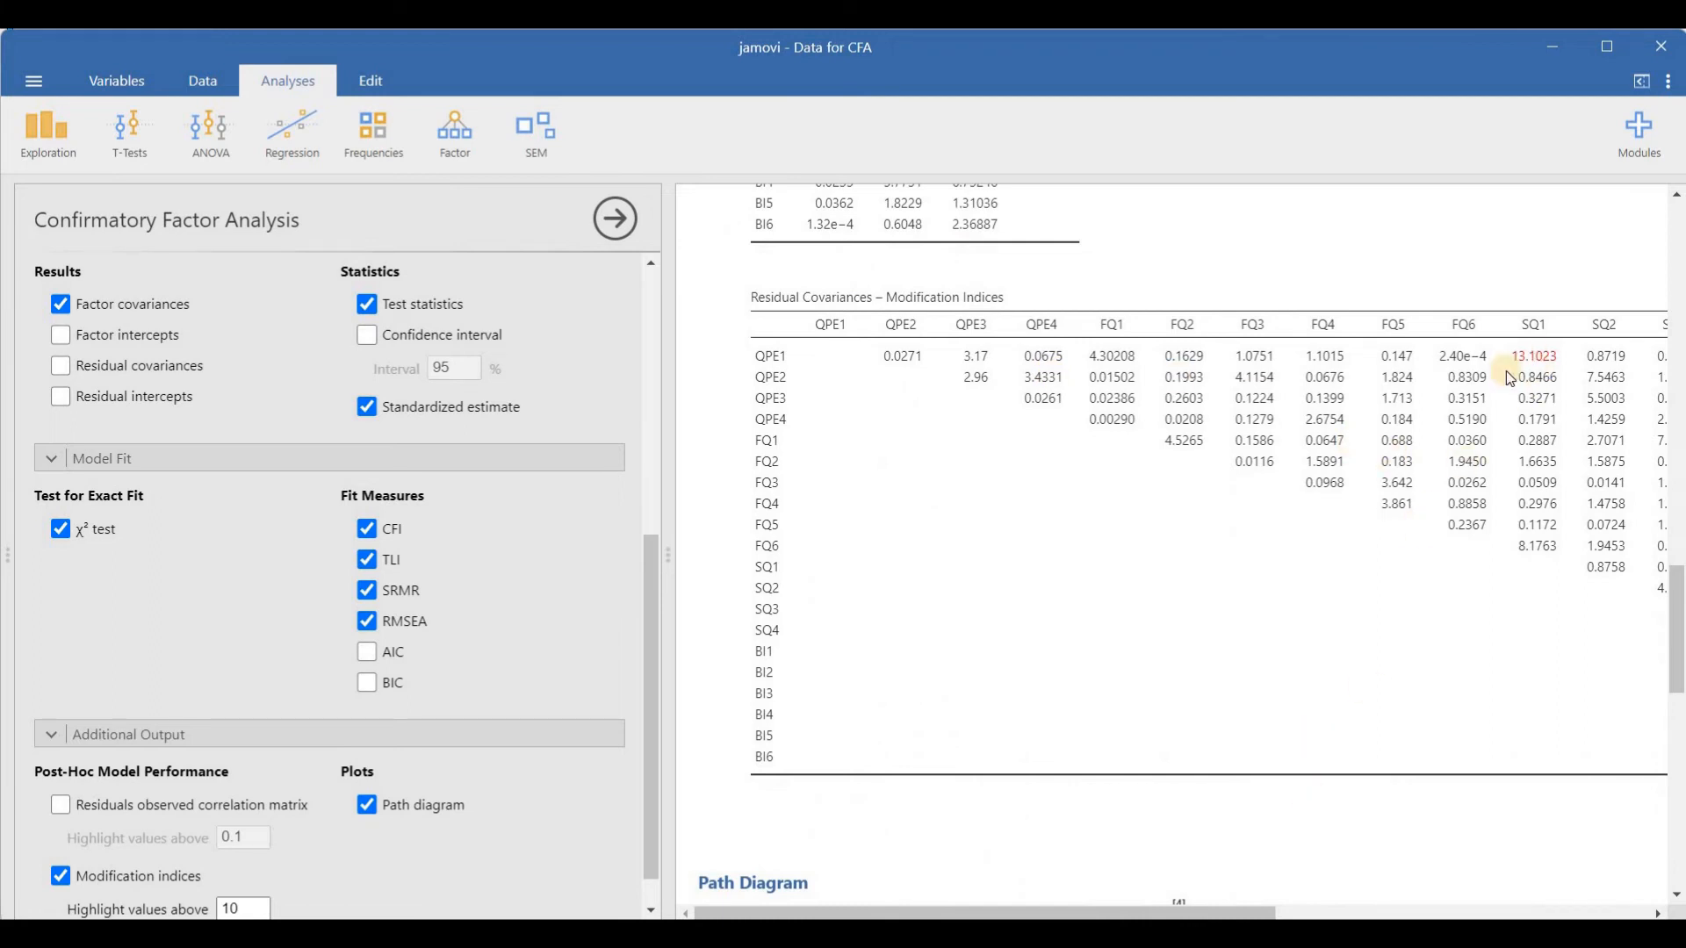
scroll(645, 590, "down", 1)
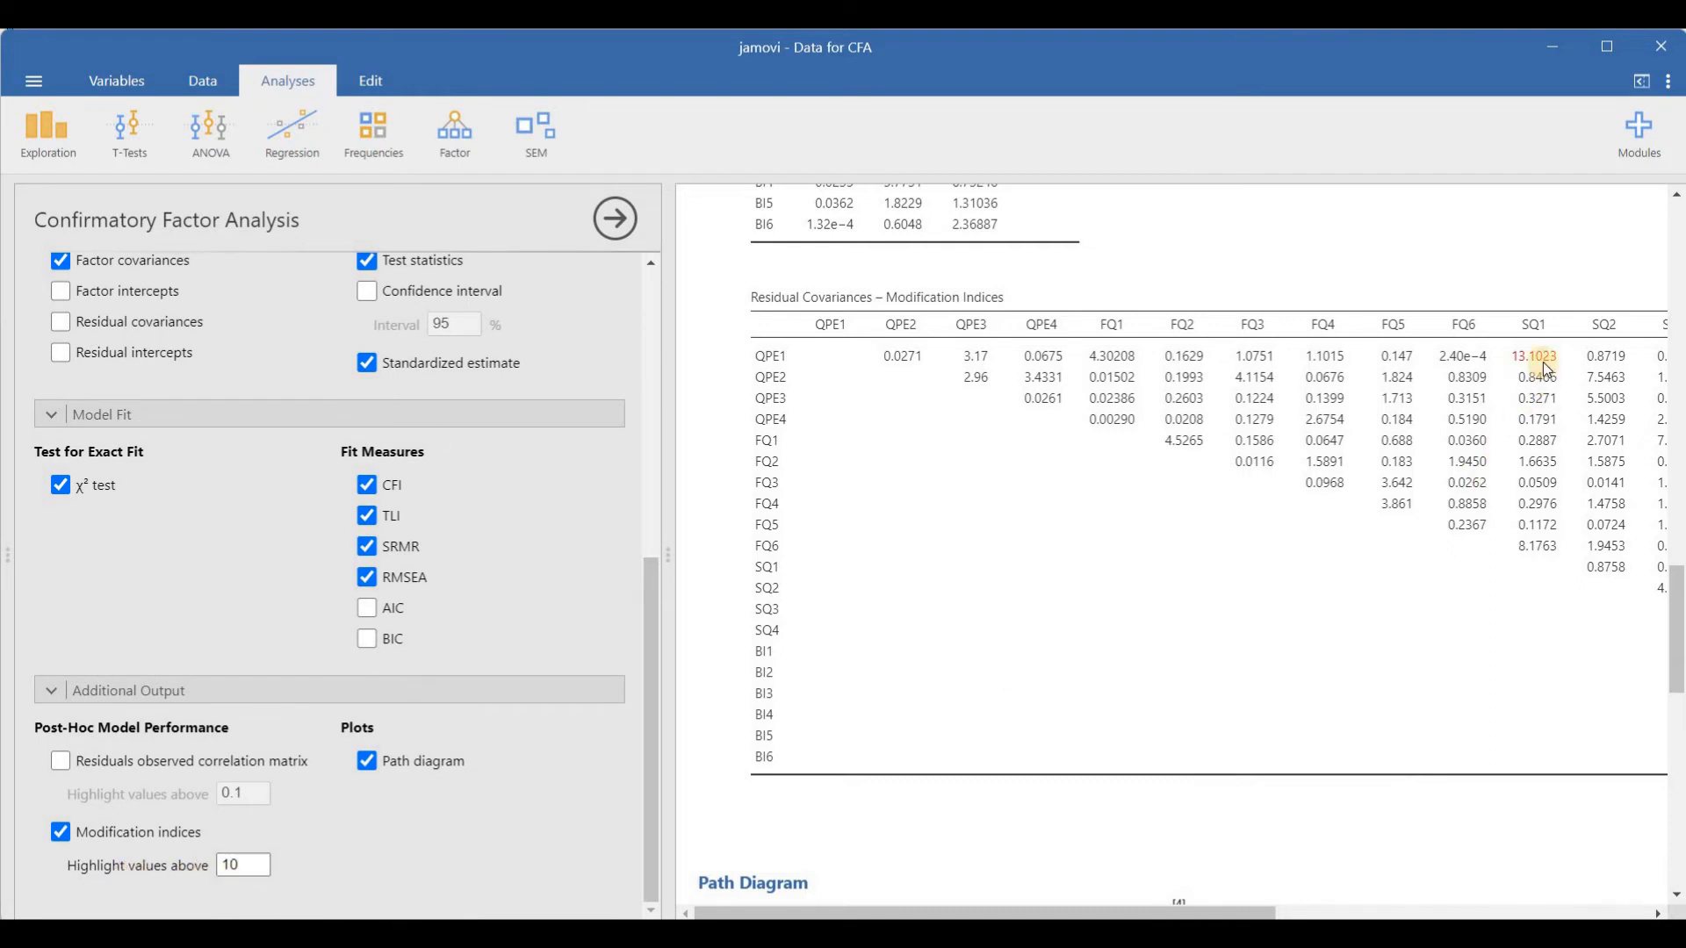
left_click_drag(1214, 910, 1568, 915)
left_click_drag(1344, 915, 957, 915)
scroll(943, 518, "up", 10)
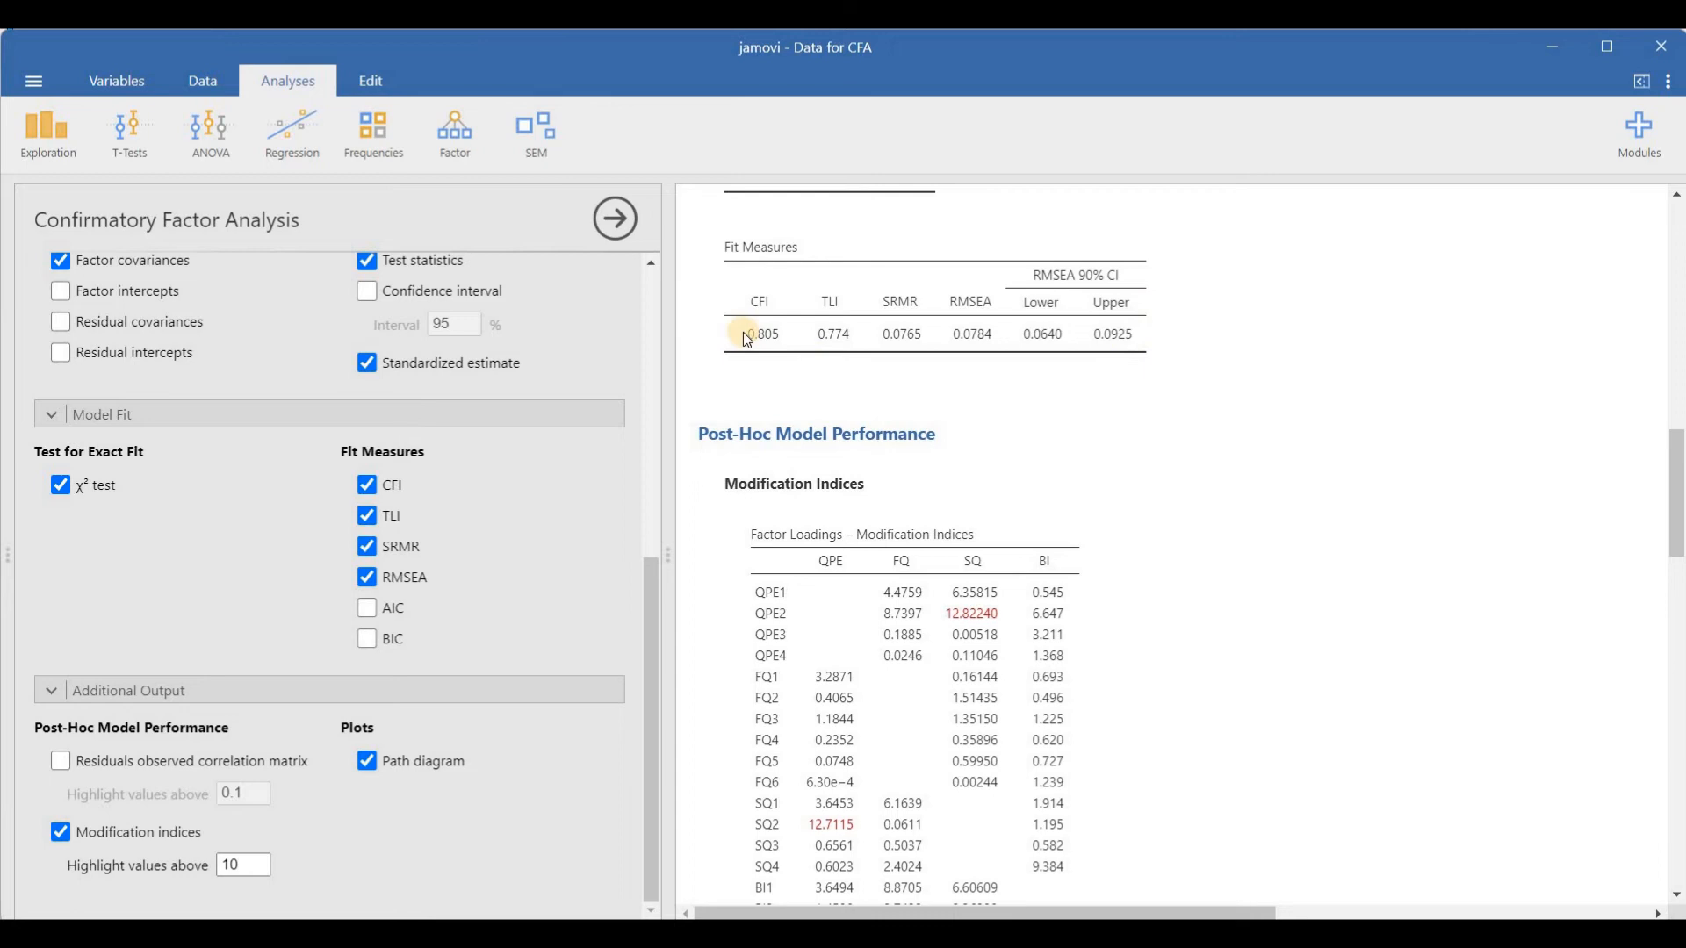
Set the highlight threshold for modification indices to 3 and inspect the flagged residual covariances.
scroll(743, 332, "down", 10)
left_click(240, 866)
type("3")
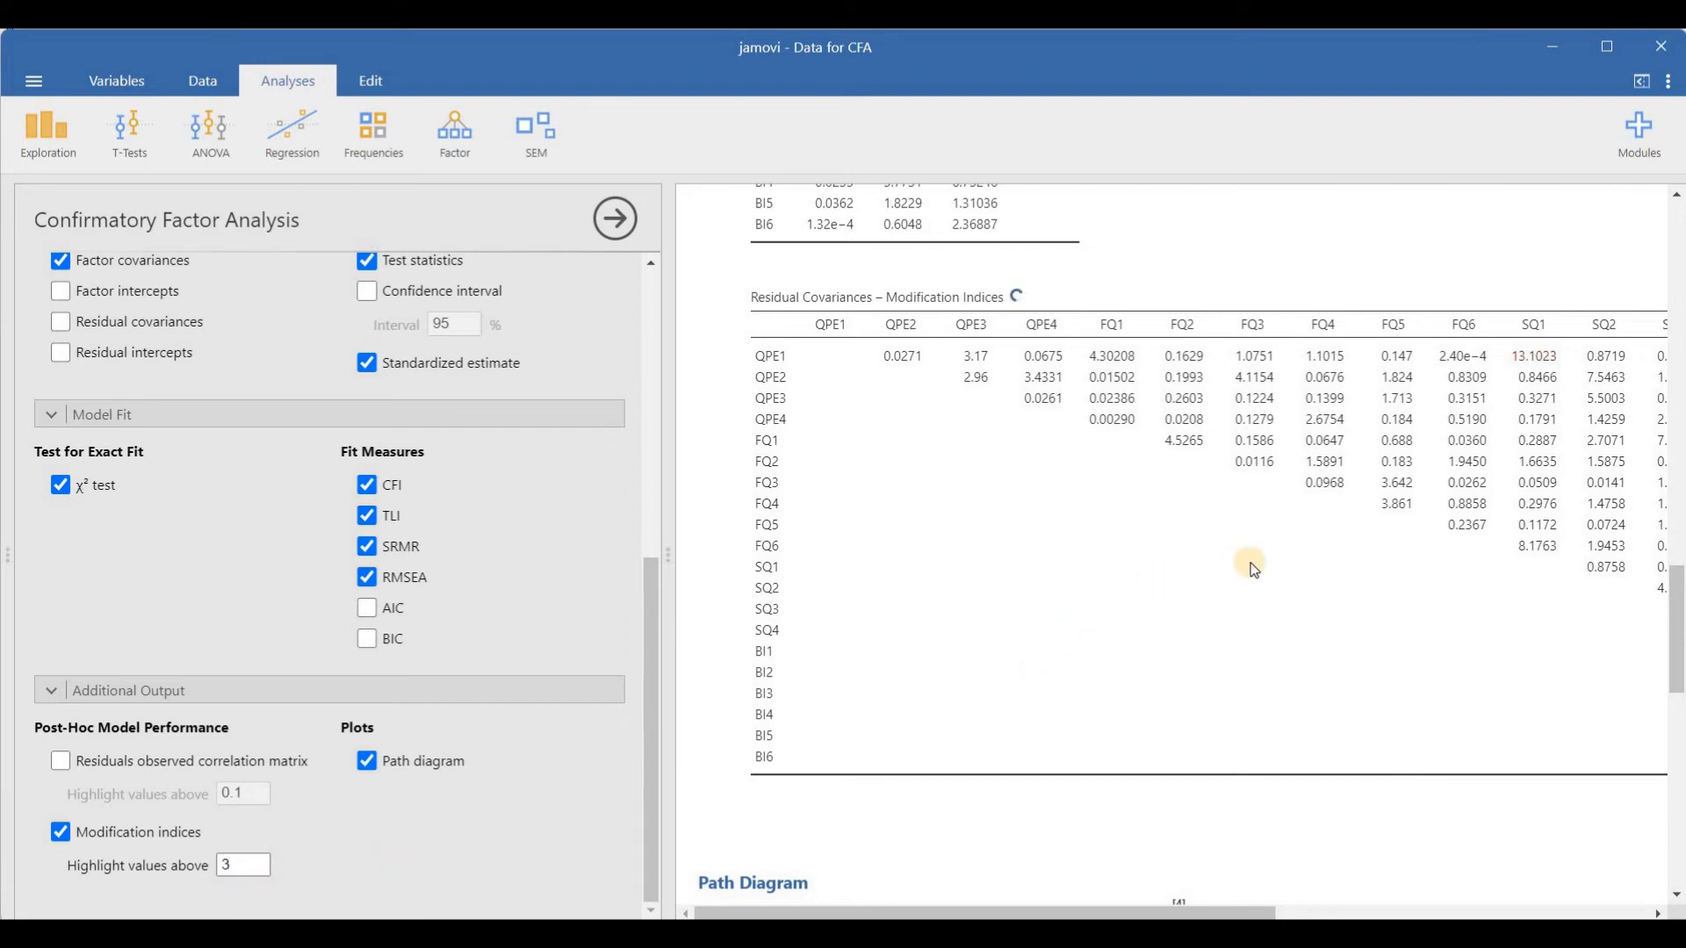
left_click_drag(1208, 913, 1358, 892)
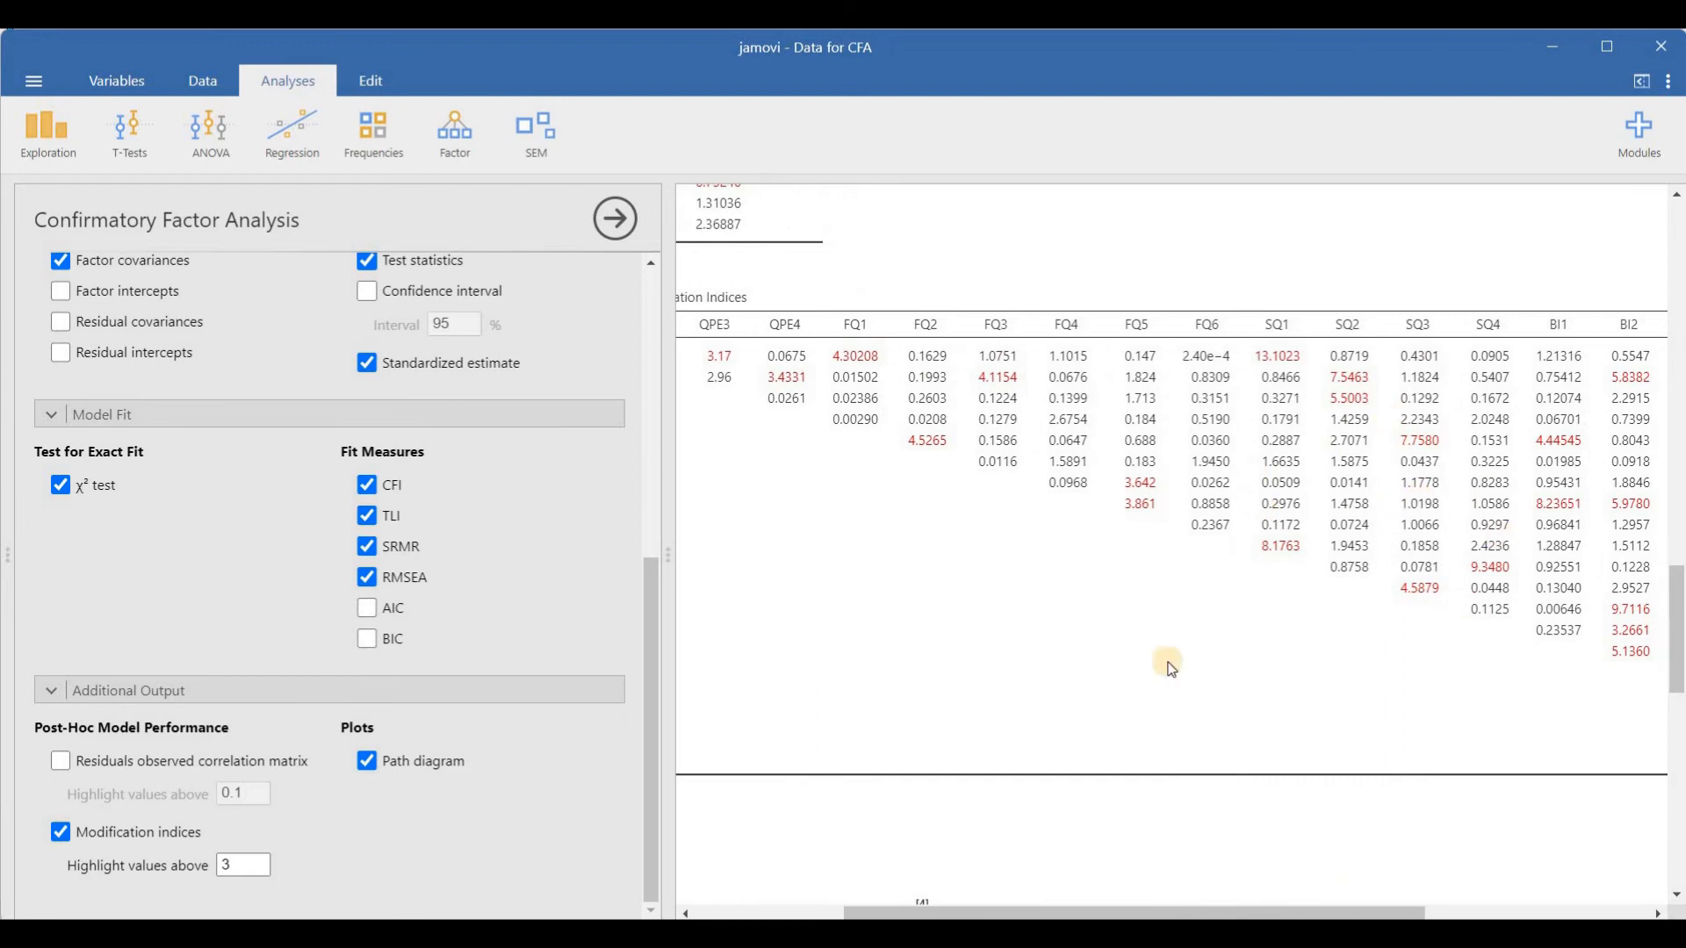
Restore the highlight threshold for modification indices to 10 and return to the Model Fit results.
left_click(245, 863)
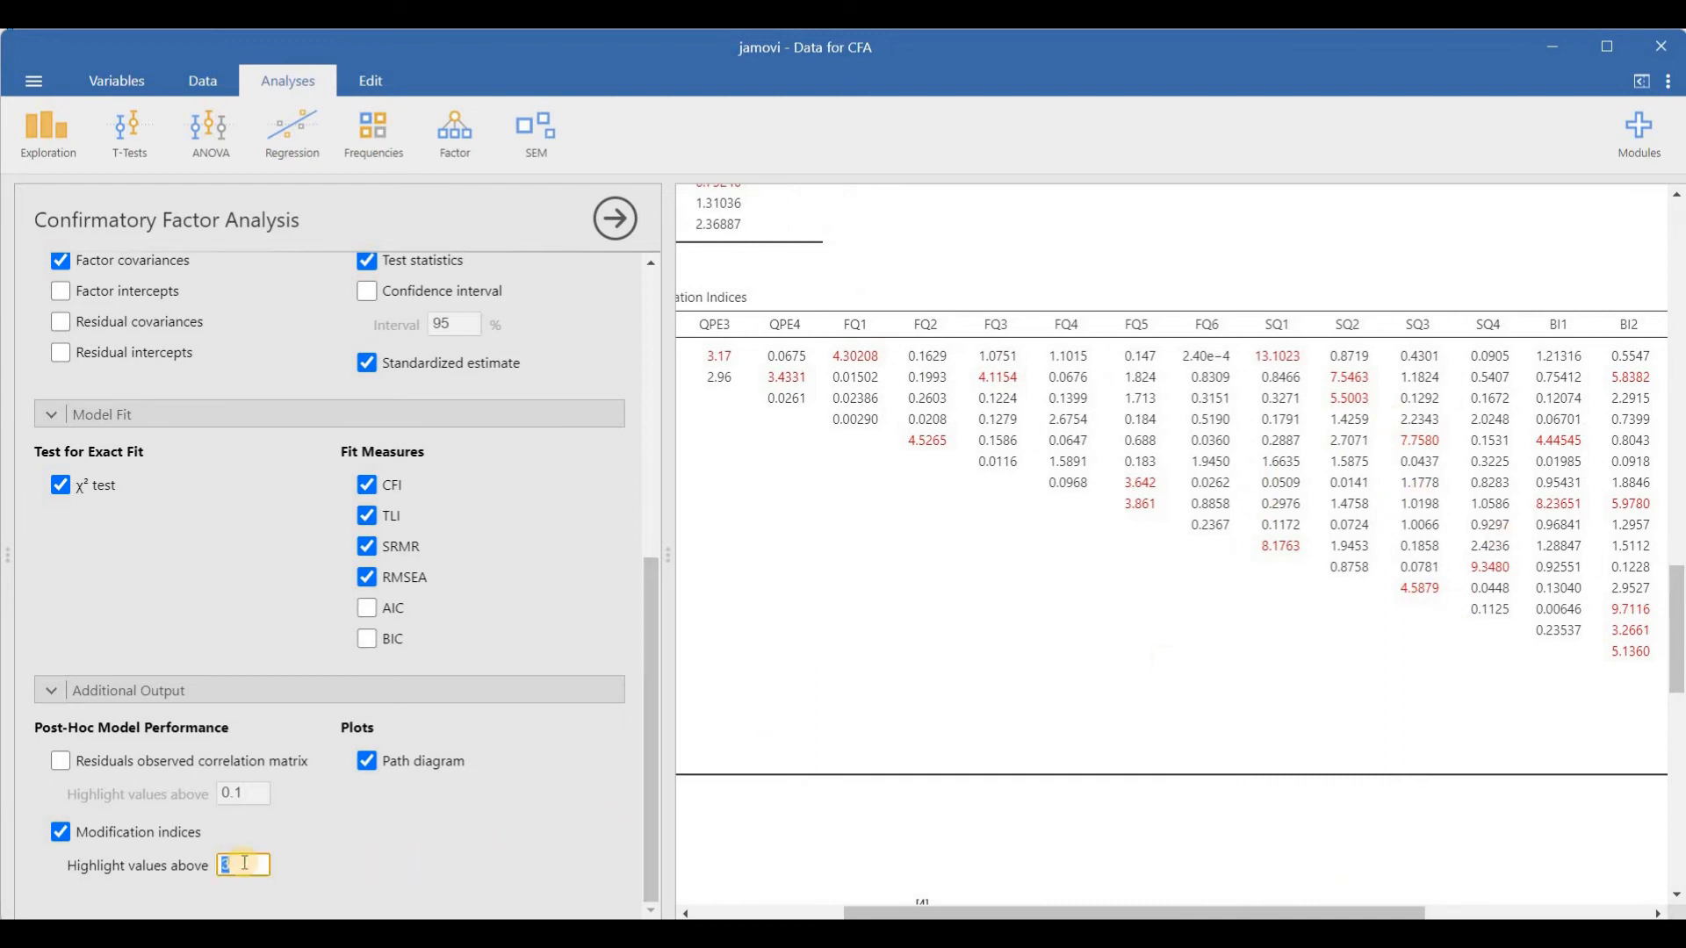
type("10")
key("Return")
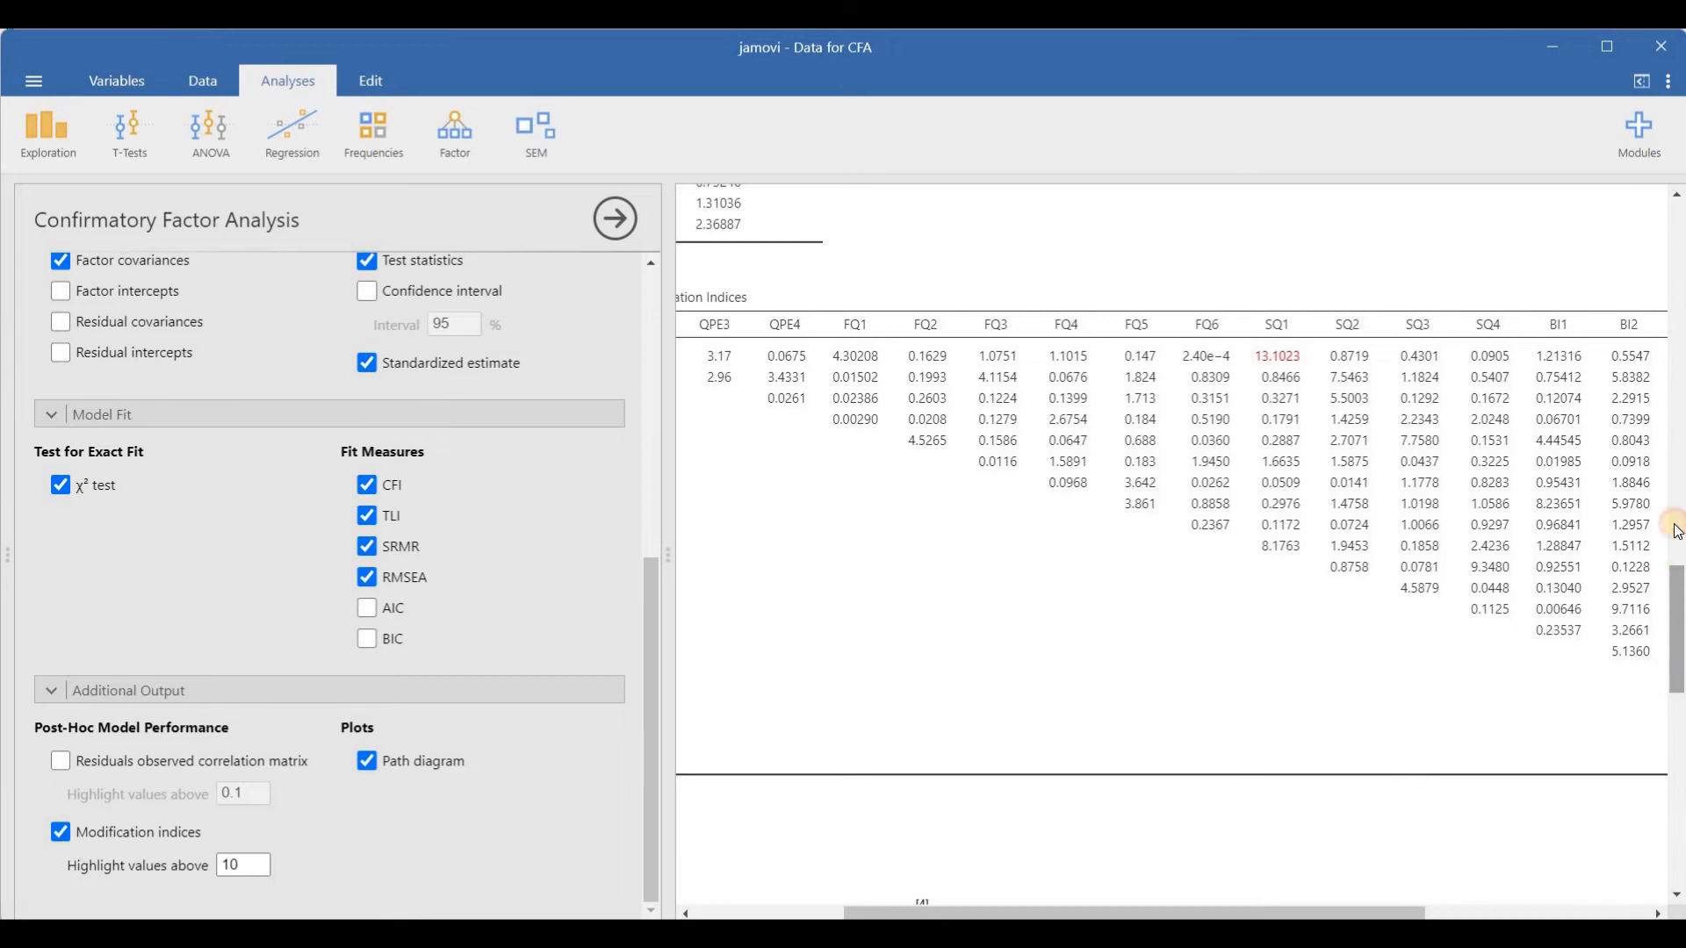
scroll(1677, 531, "up", 10)
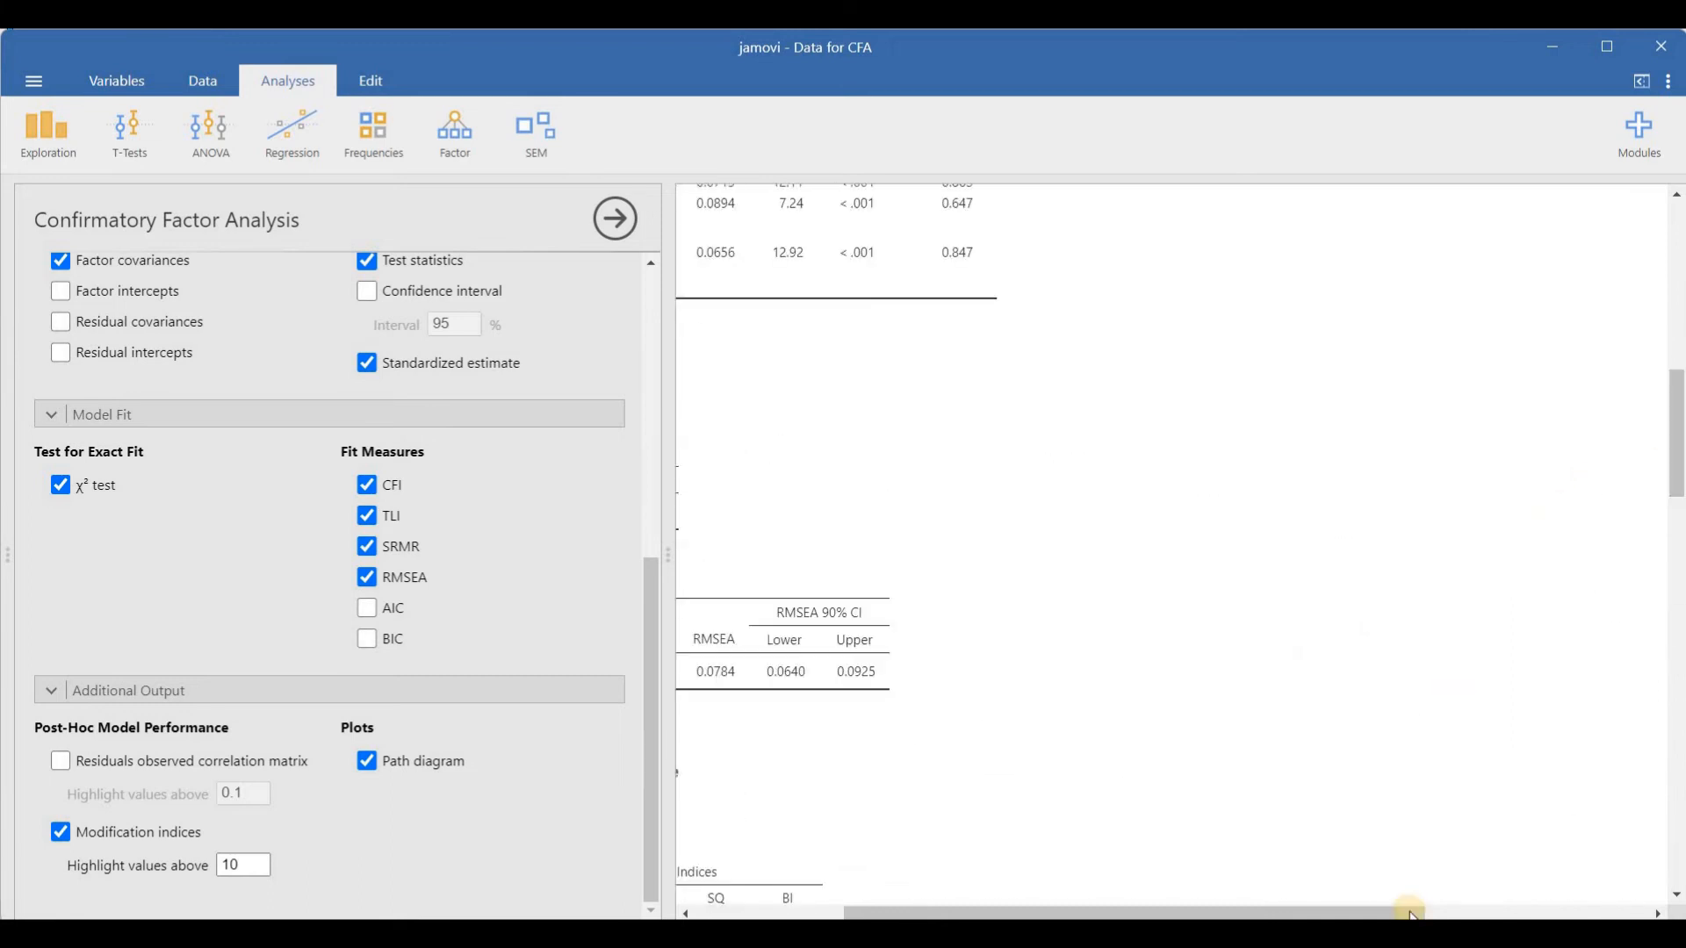
left_click_drag(1410, 913, 1261, 913)
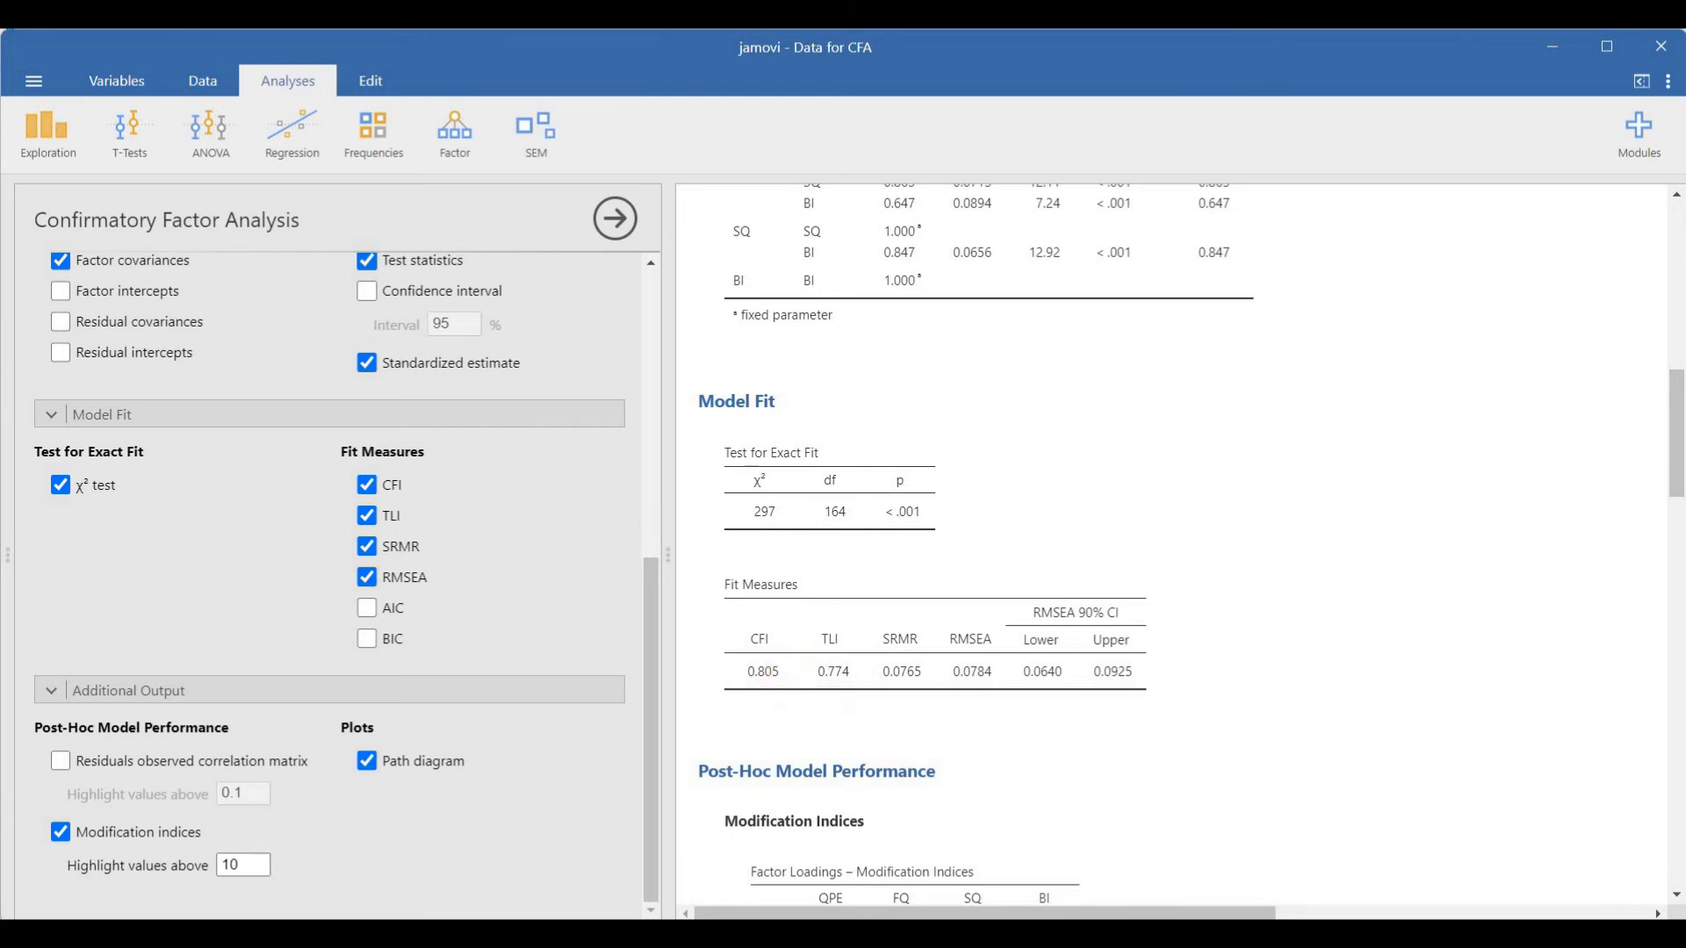
View the path diagram in the jamovi results and check its image copy and export options without choosing any.
scroll(834, 702, "down", 8)
scroll(1537, 524, "down", 3)
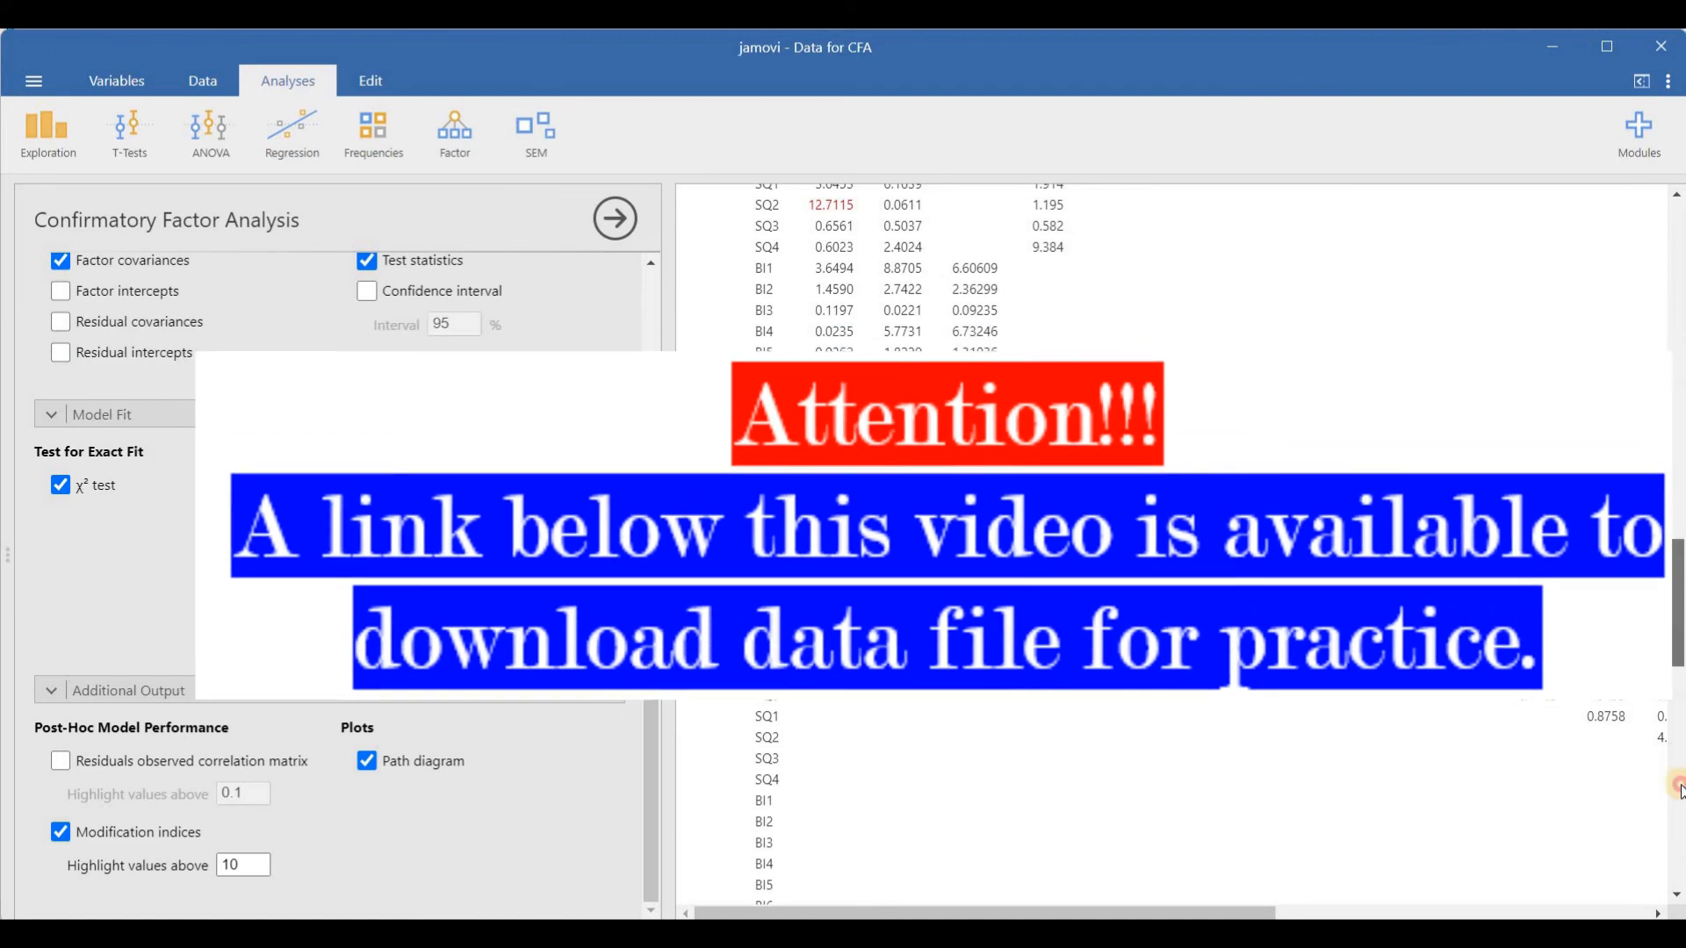
left_click_drag(1680, 619, 1680, 795)
scroll(896, 395, "up", 3)
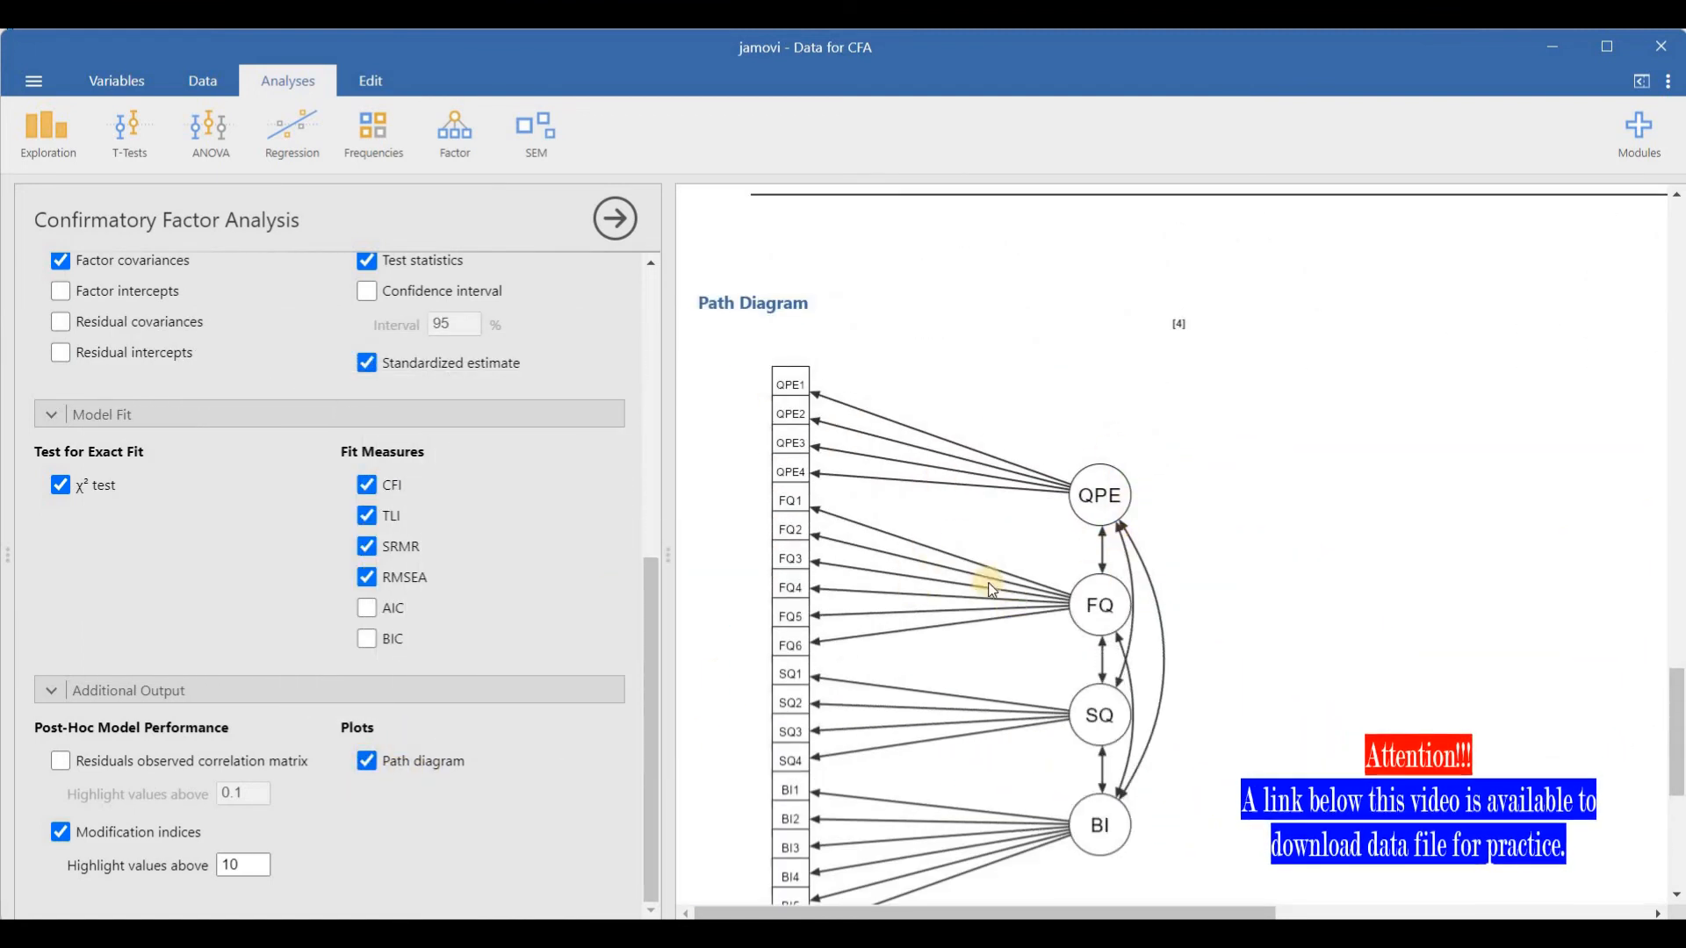
right_click(1043, 483)
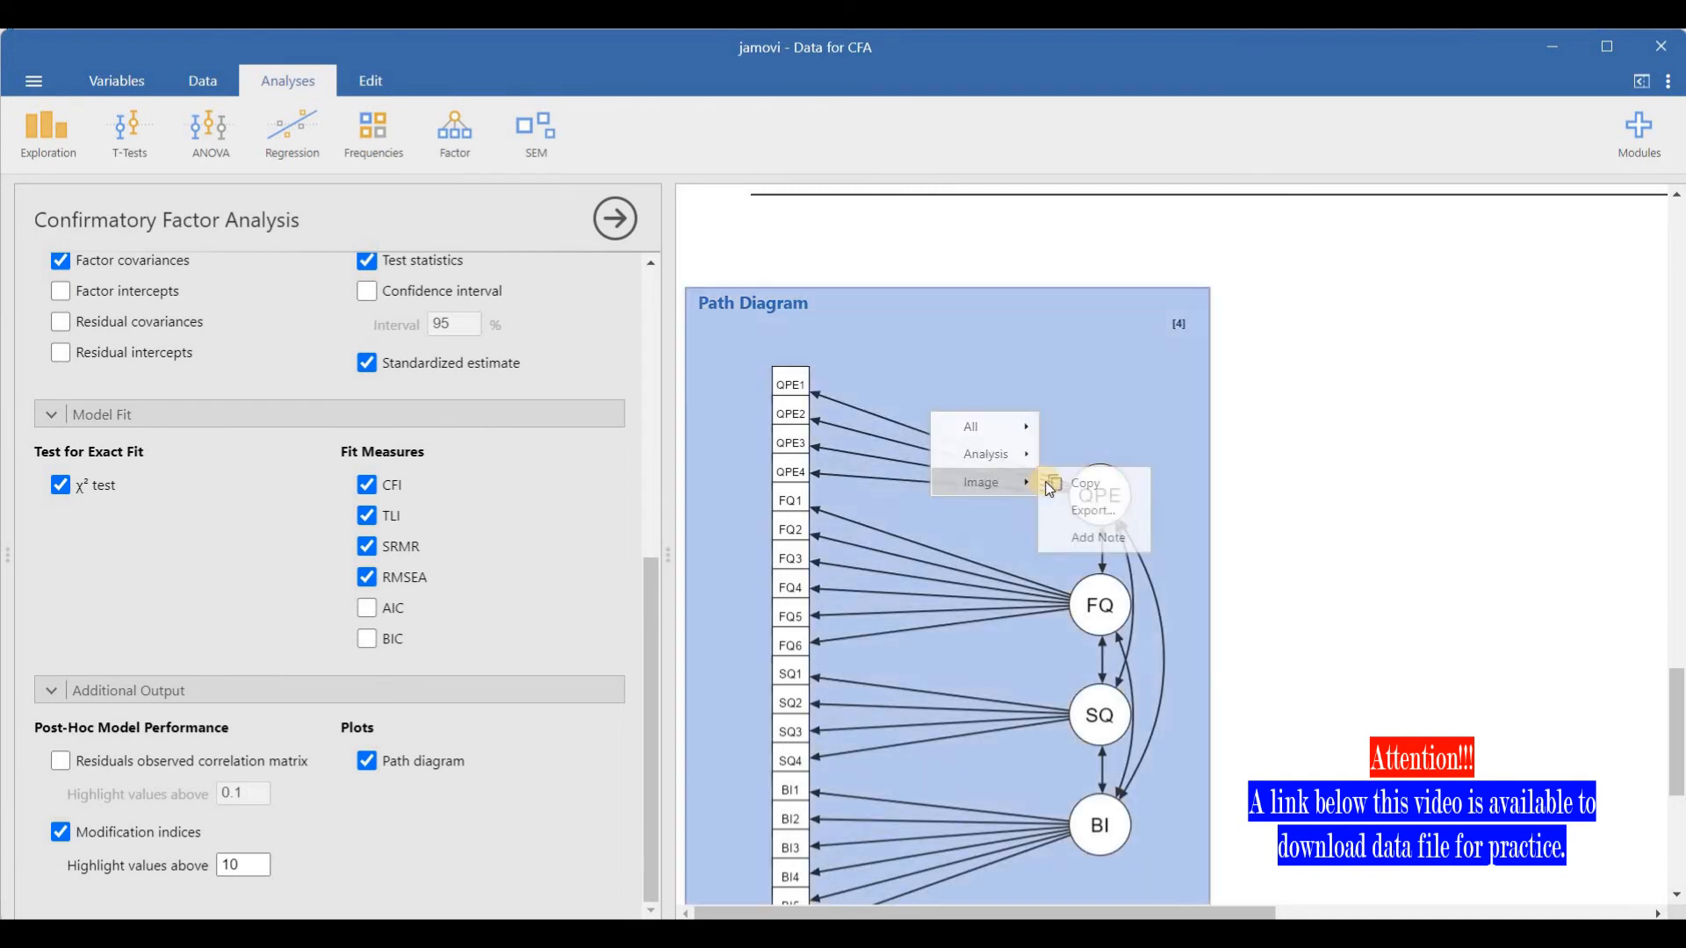
left_click(1373, 432)
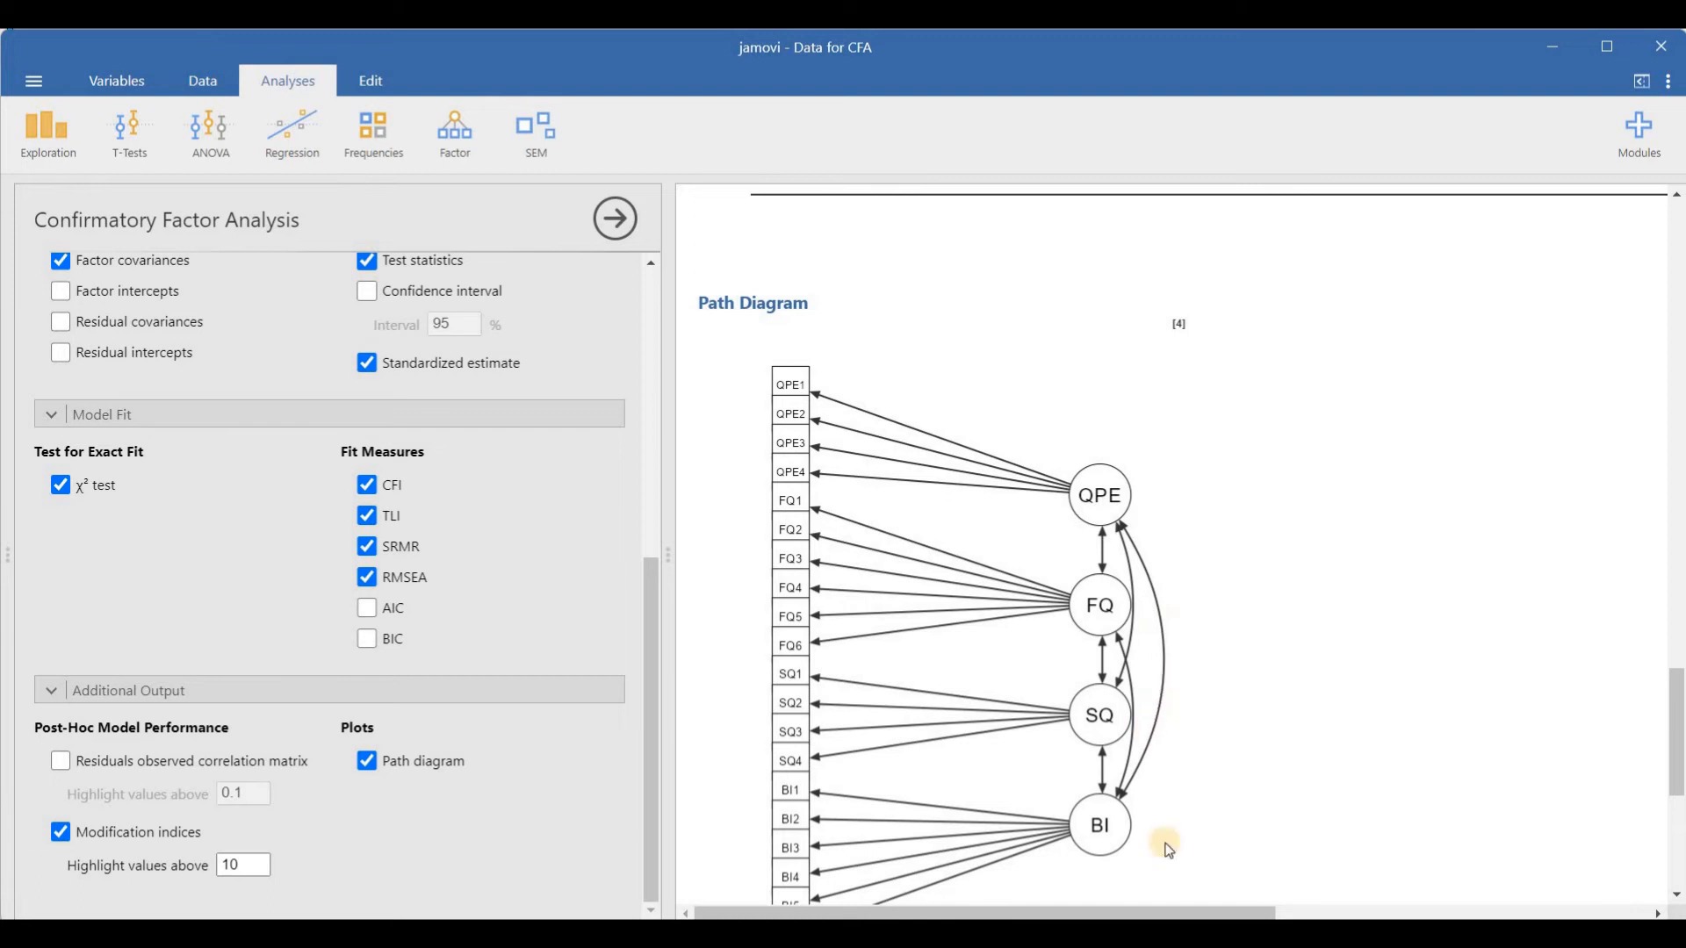
Switch to Amos, close Analysis Properties, recalculate the estimates and display the standardized estimates on the path diagram.
left_click(1097, 835)
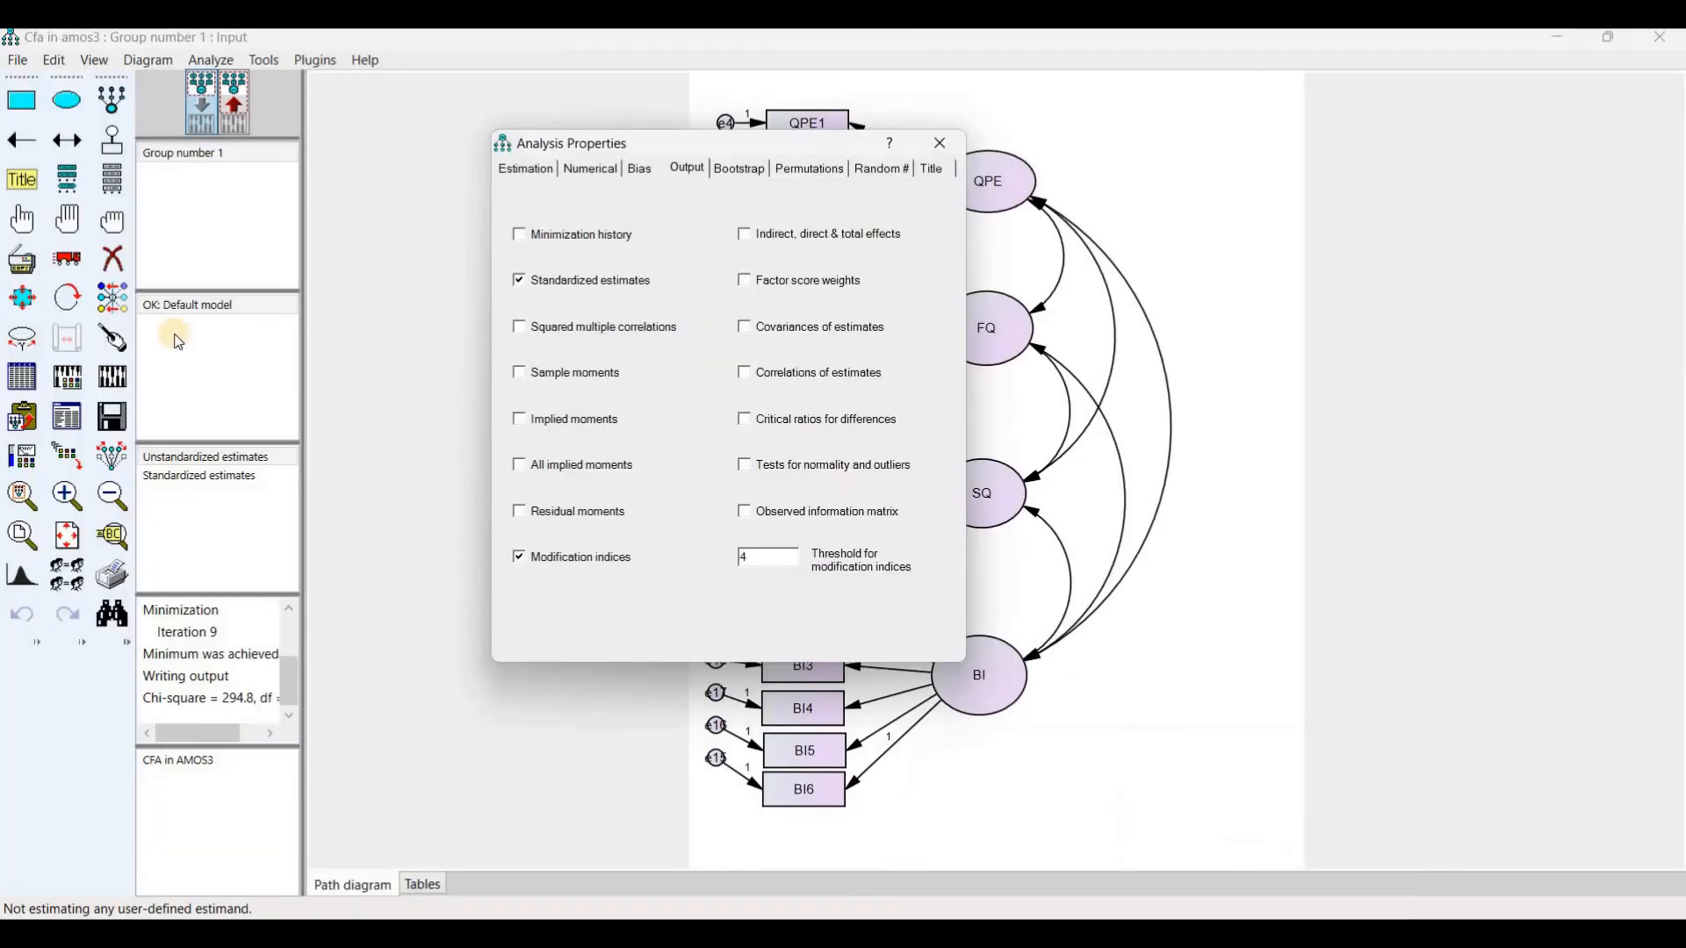
left_click(74, 388)
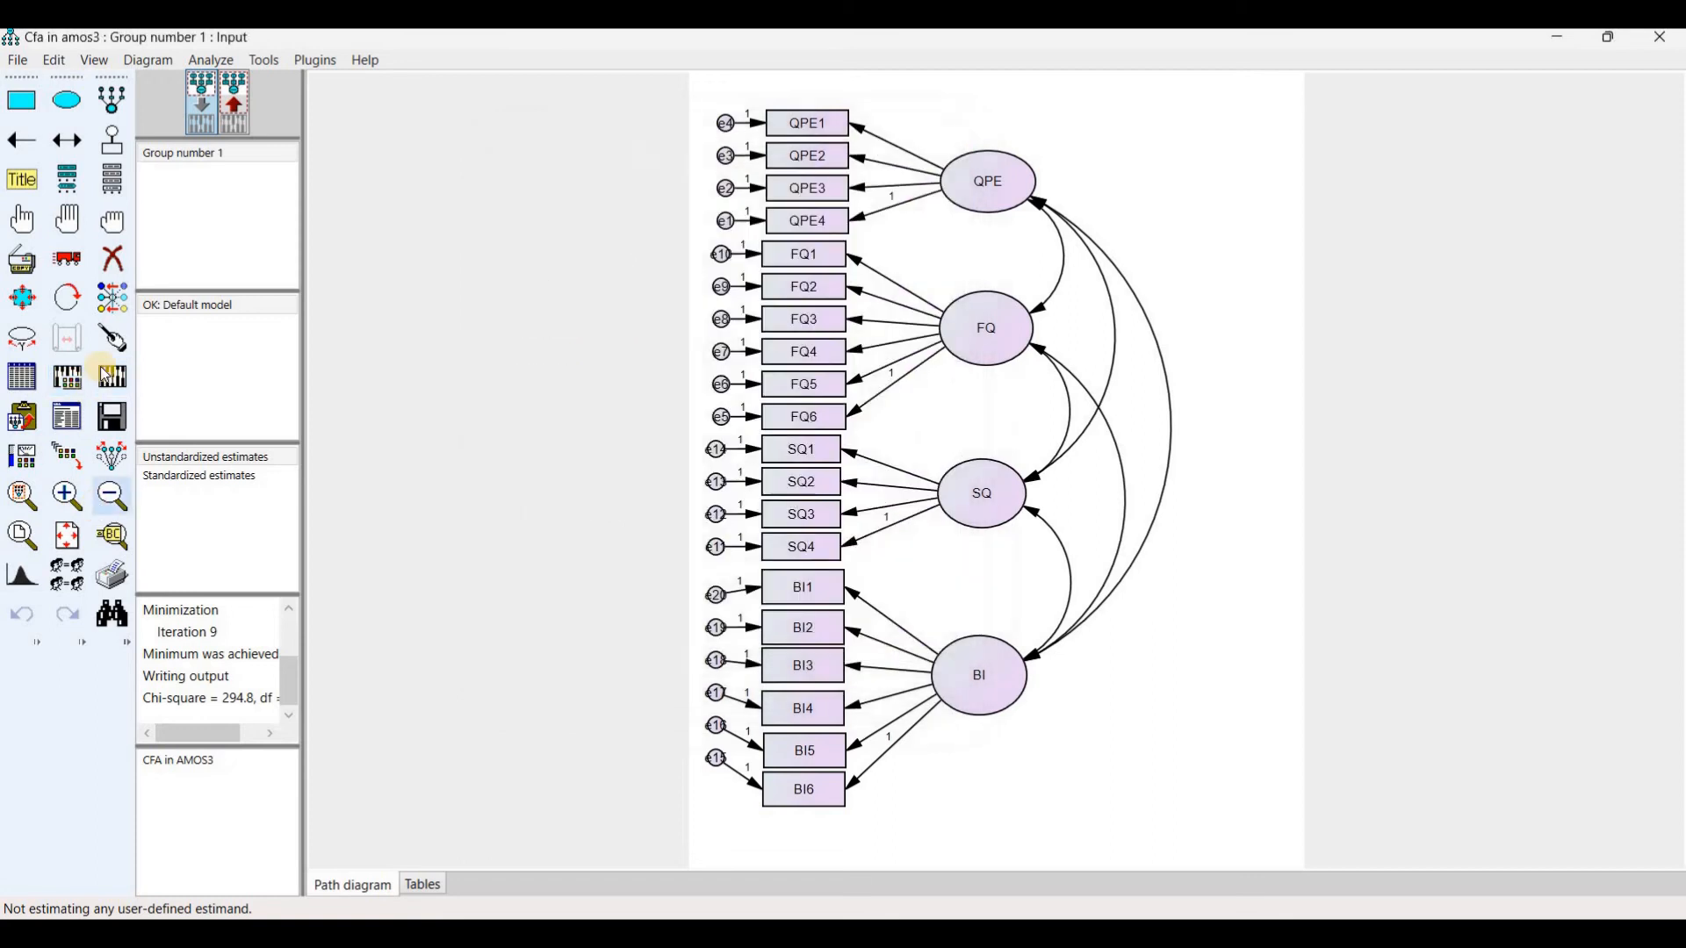
left_click(113, 377)
left_click(238, 125)
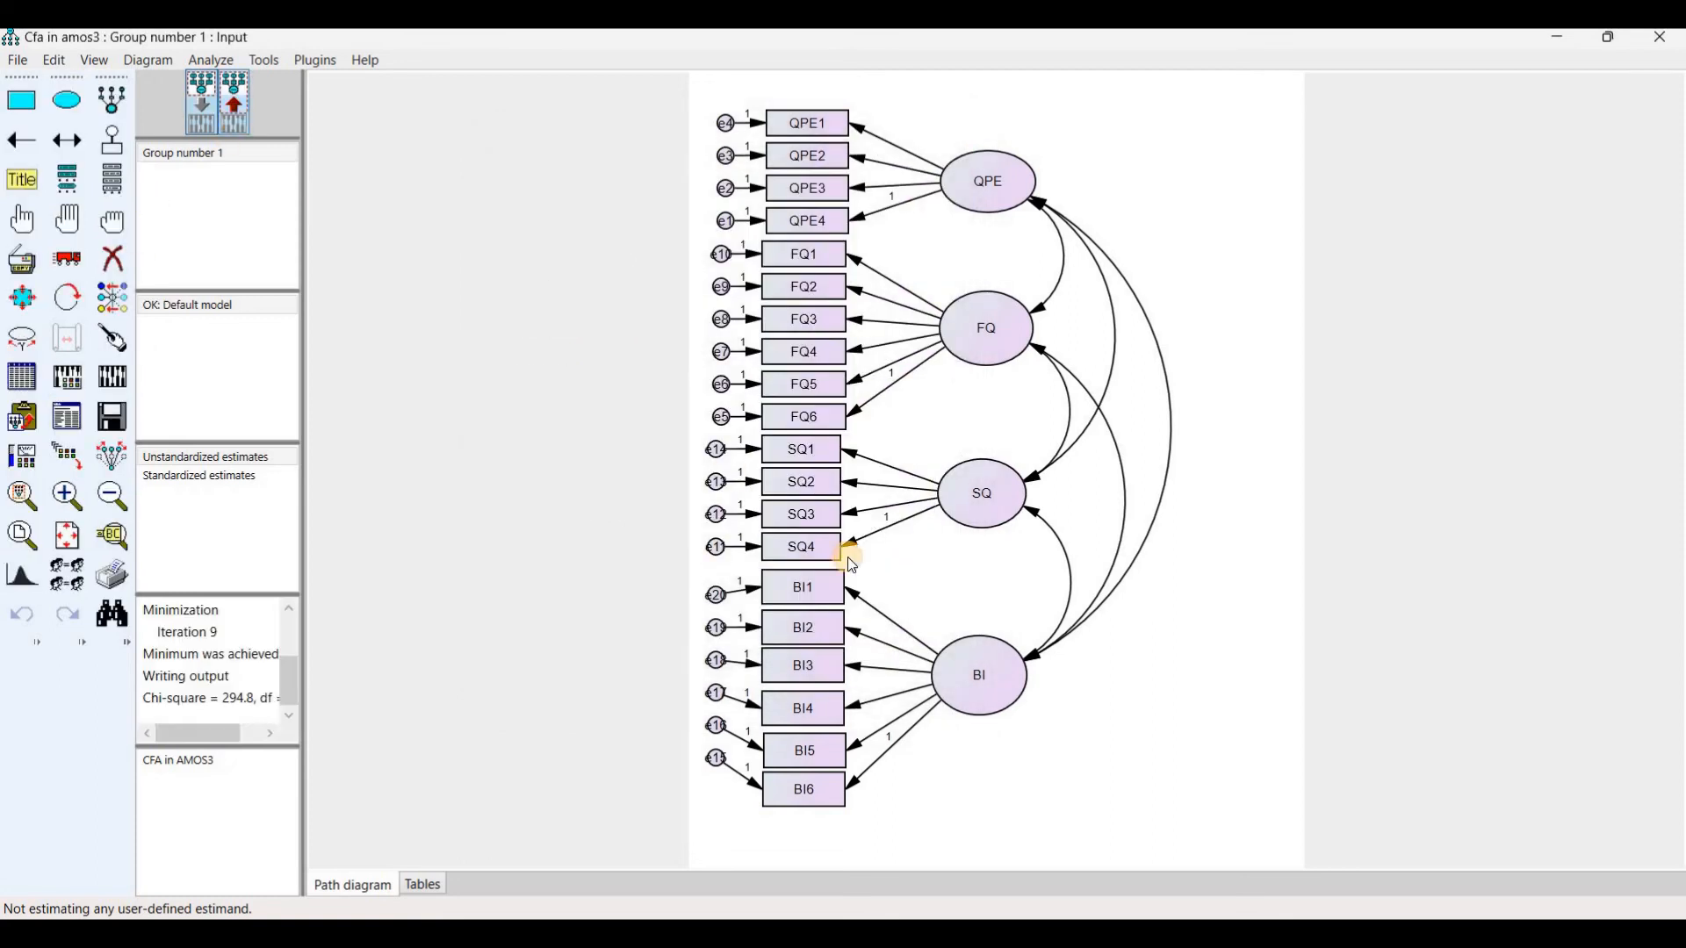
left_click(219, 475)
key("ctrl+i")
left_click(954, 217)
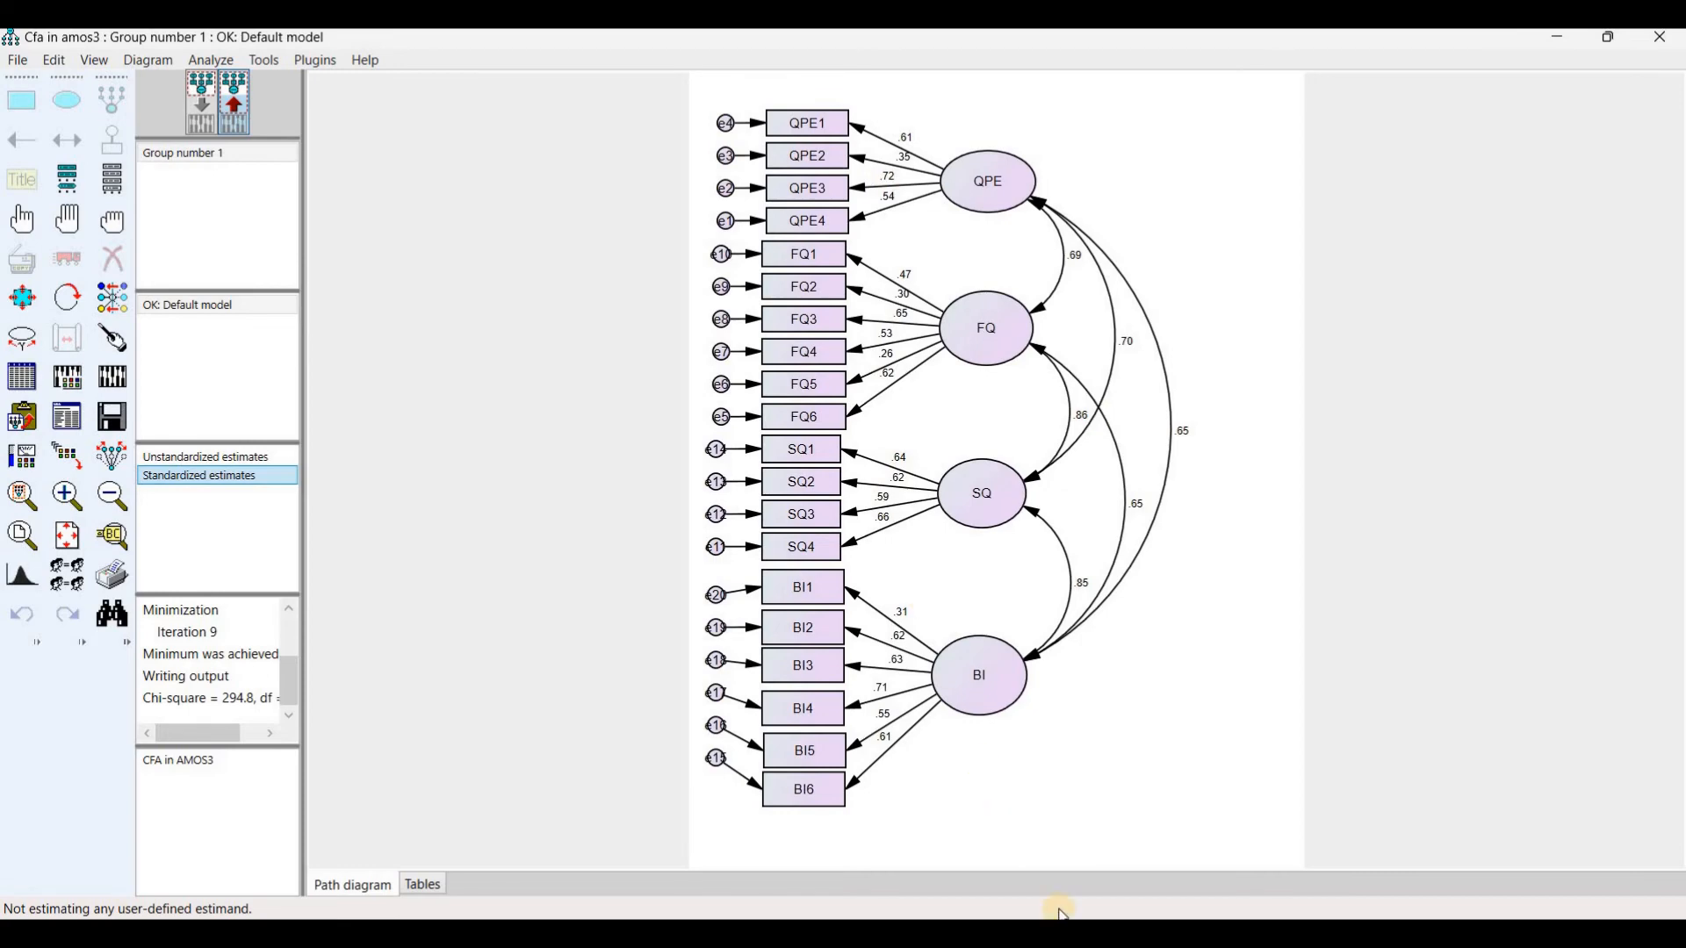
Switch to jamovi and review its path diagram and the post-hoc modification indices.
left_click(1110, 932)
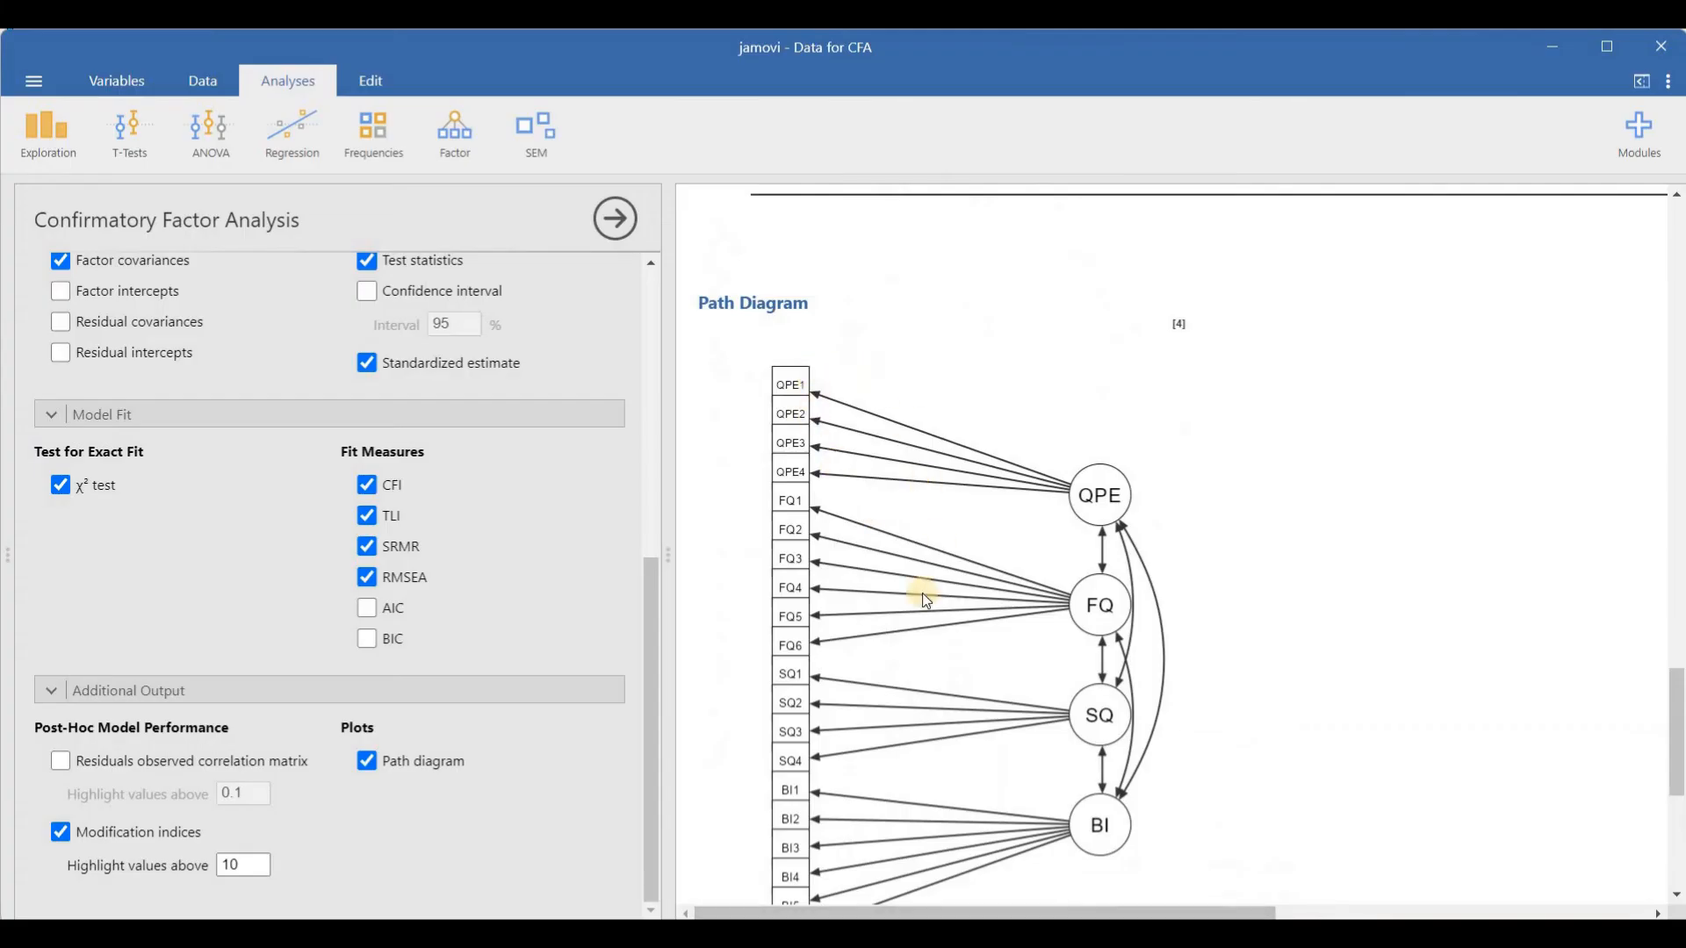
scroll(895, 602, "down", 3)
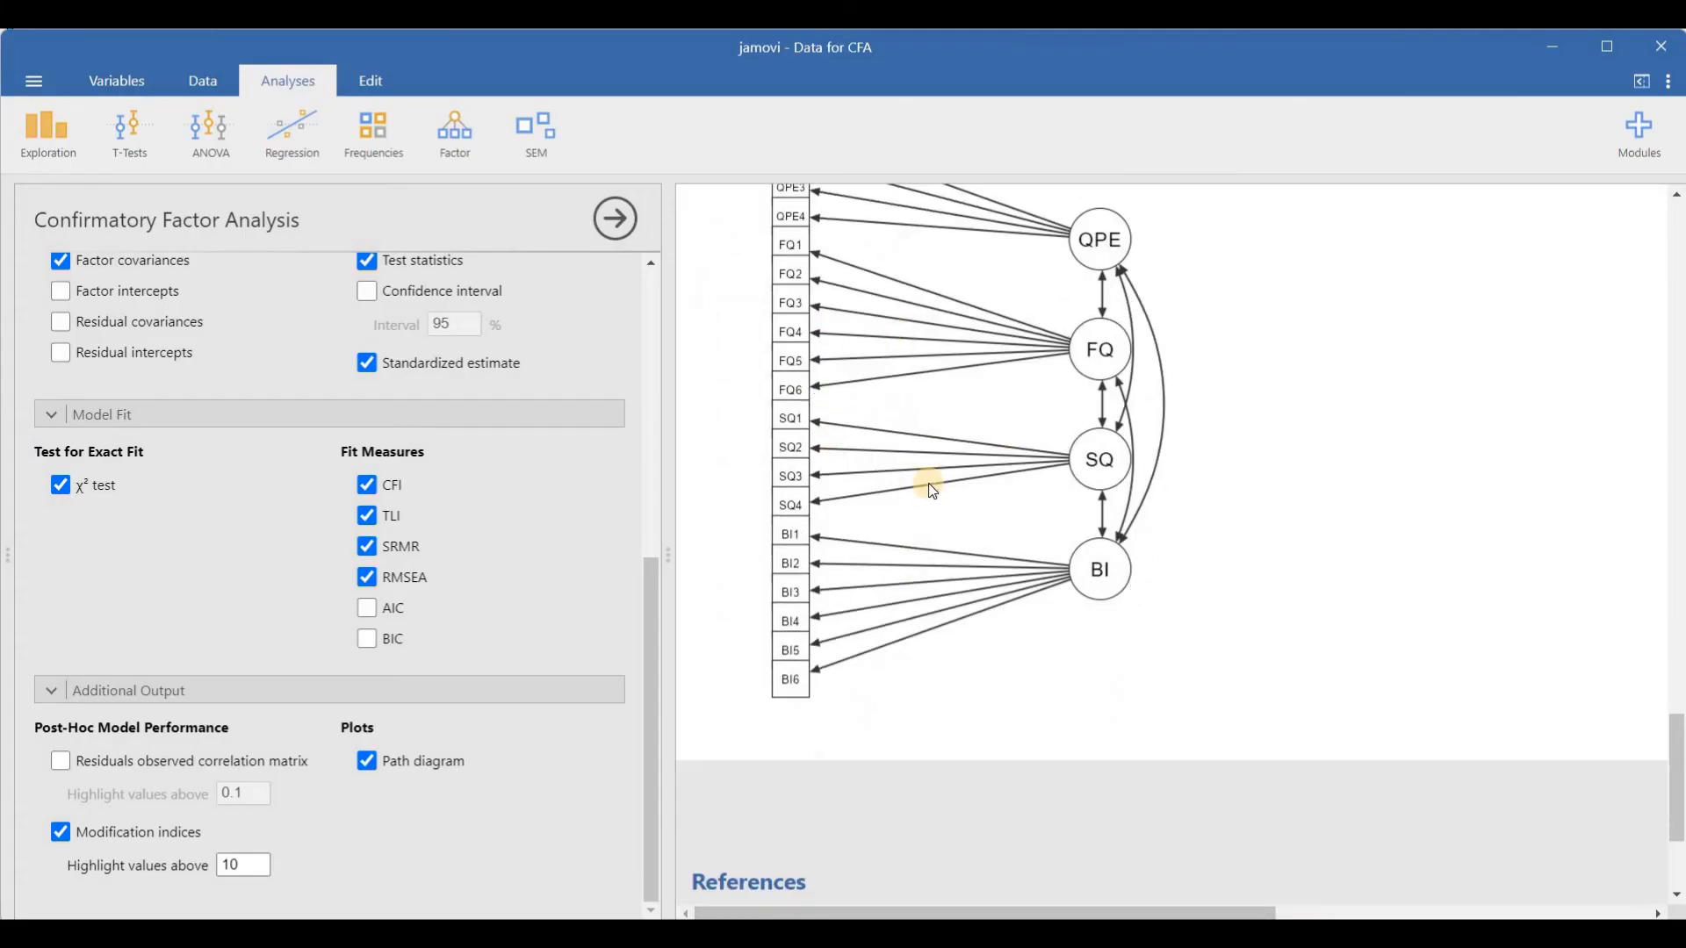
scroll(932, 492, "up", 3)
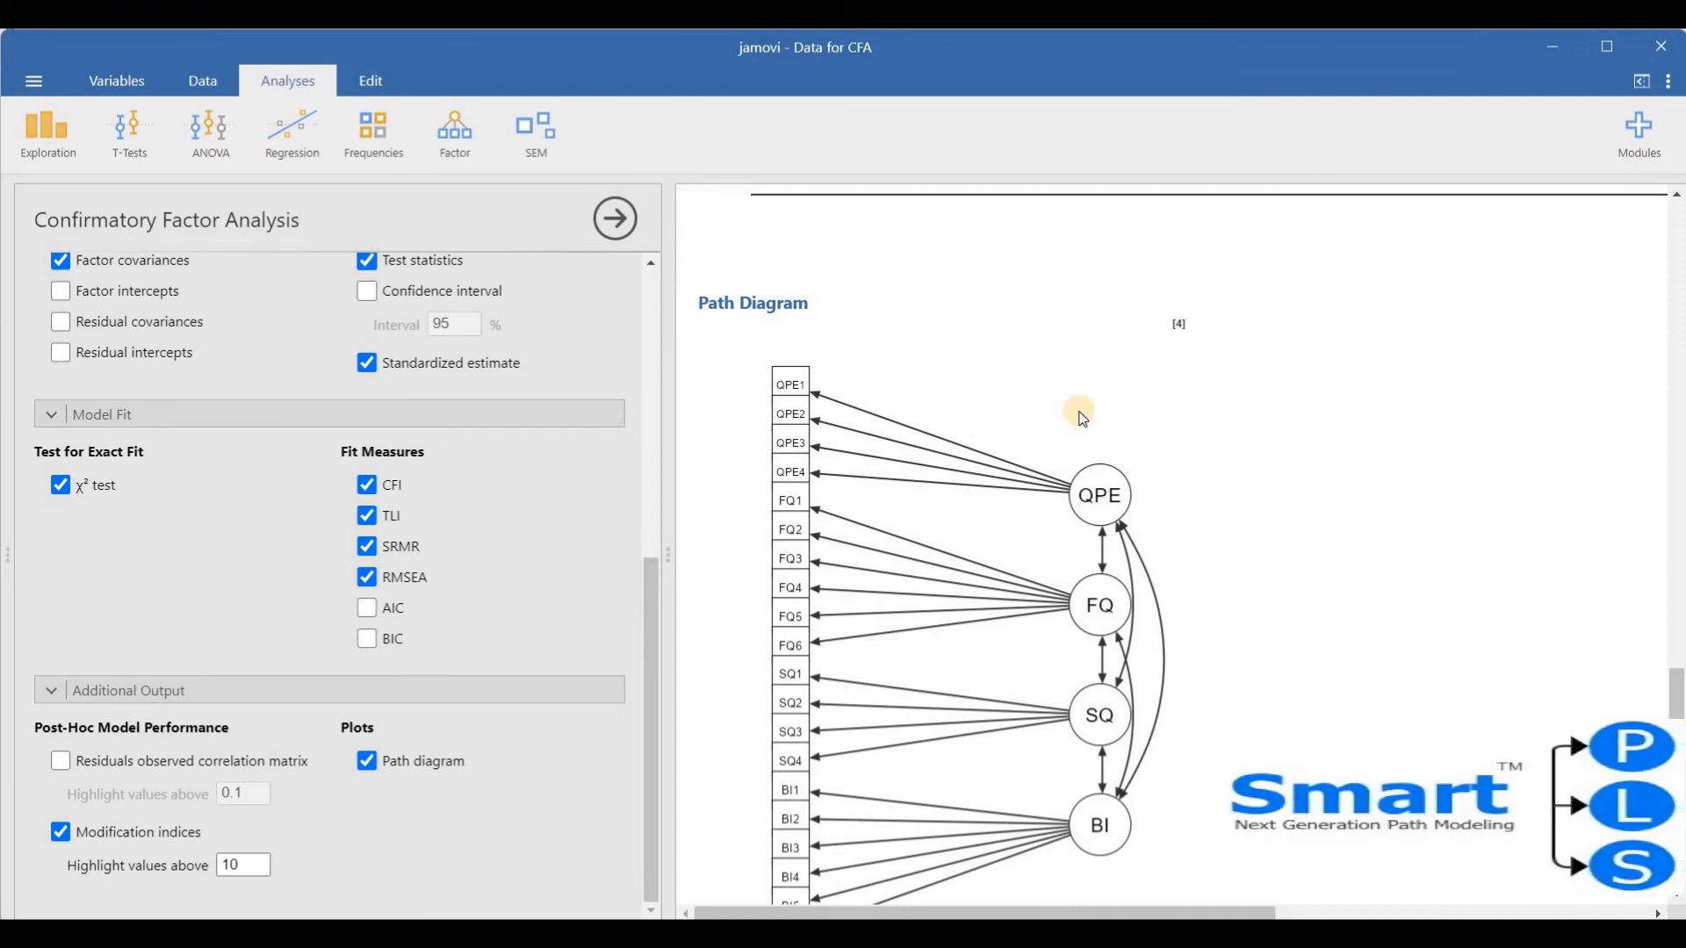
scroll(1071, 428, "up", 15)
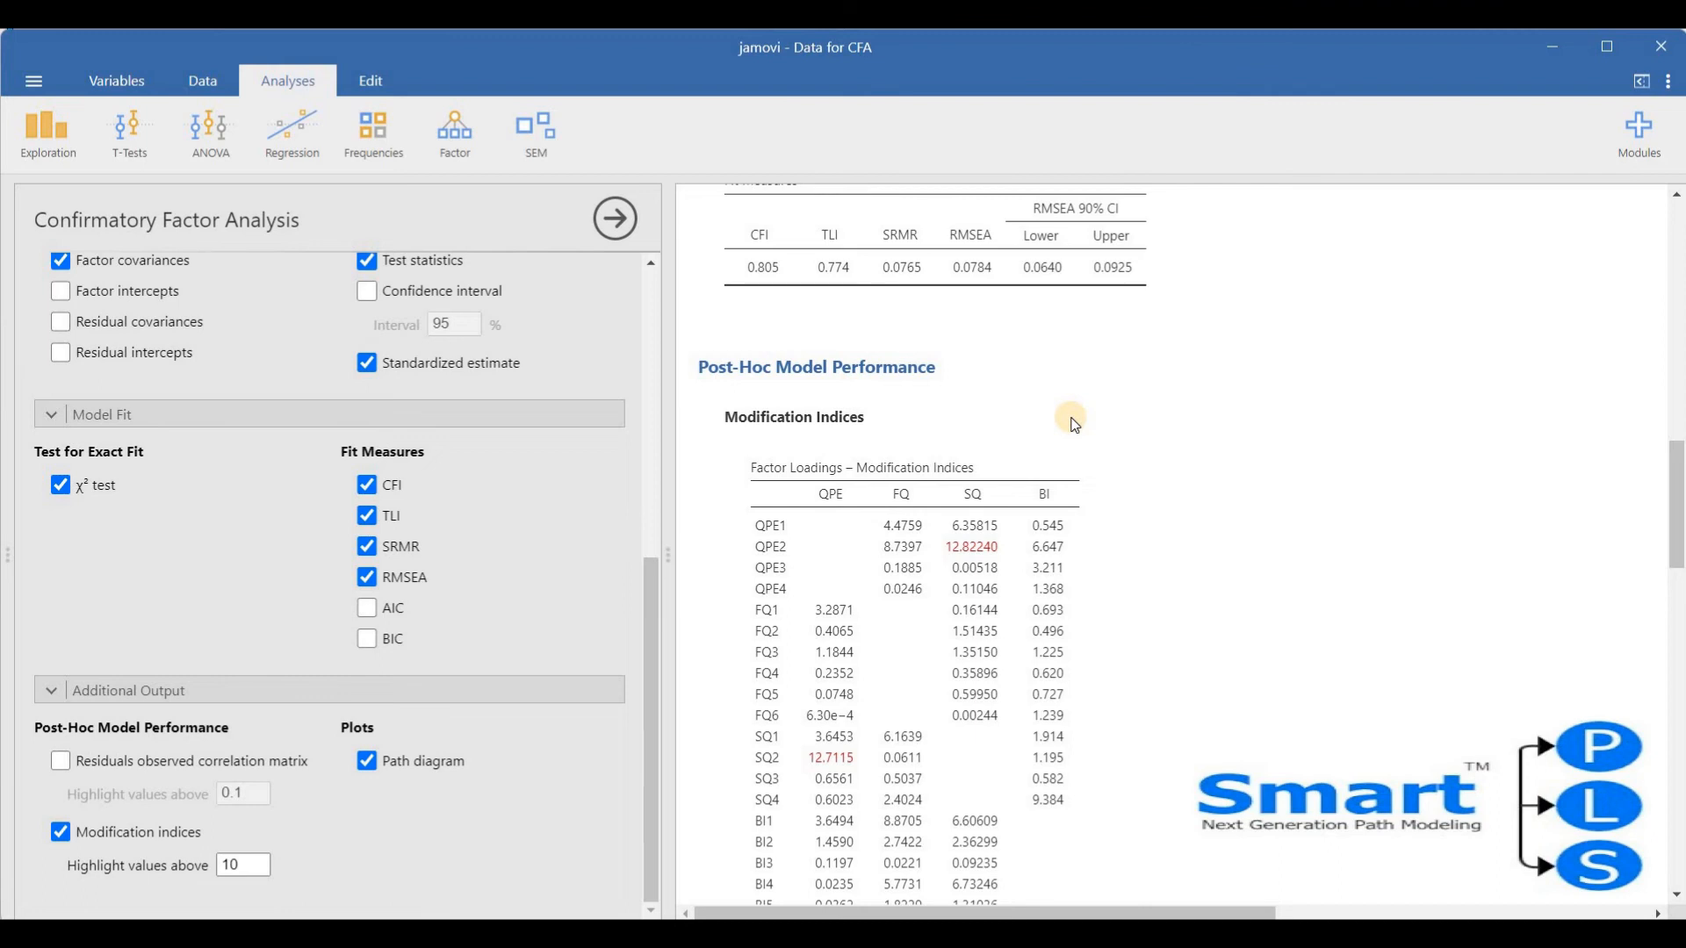
View the standardized Amos path diagram once more and return to the jamovi results.
mouse_move(1153, 930)
left_click(1143, 848)
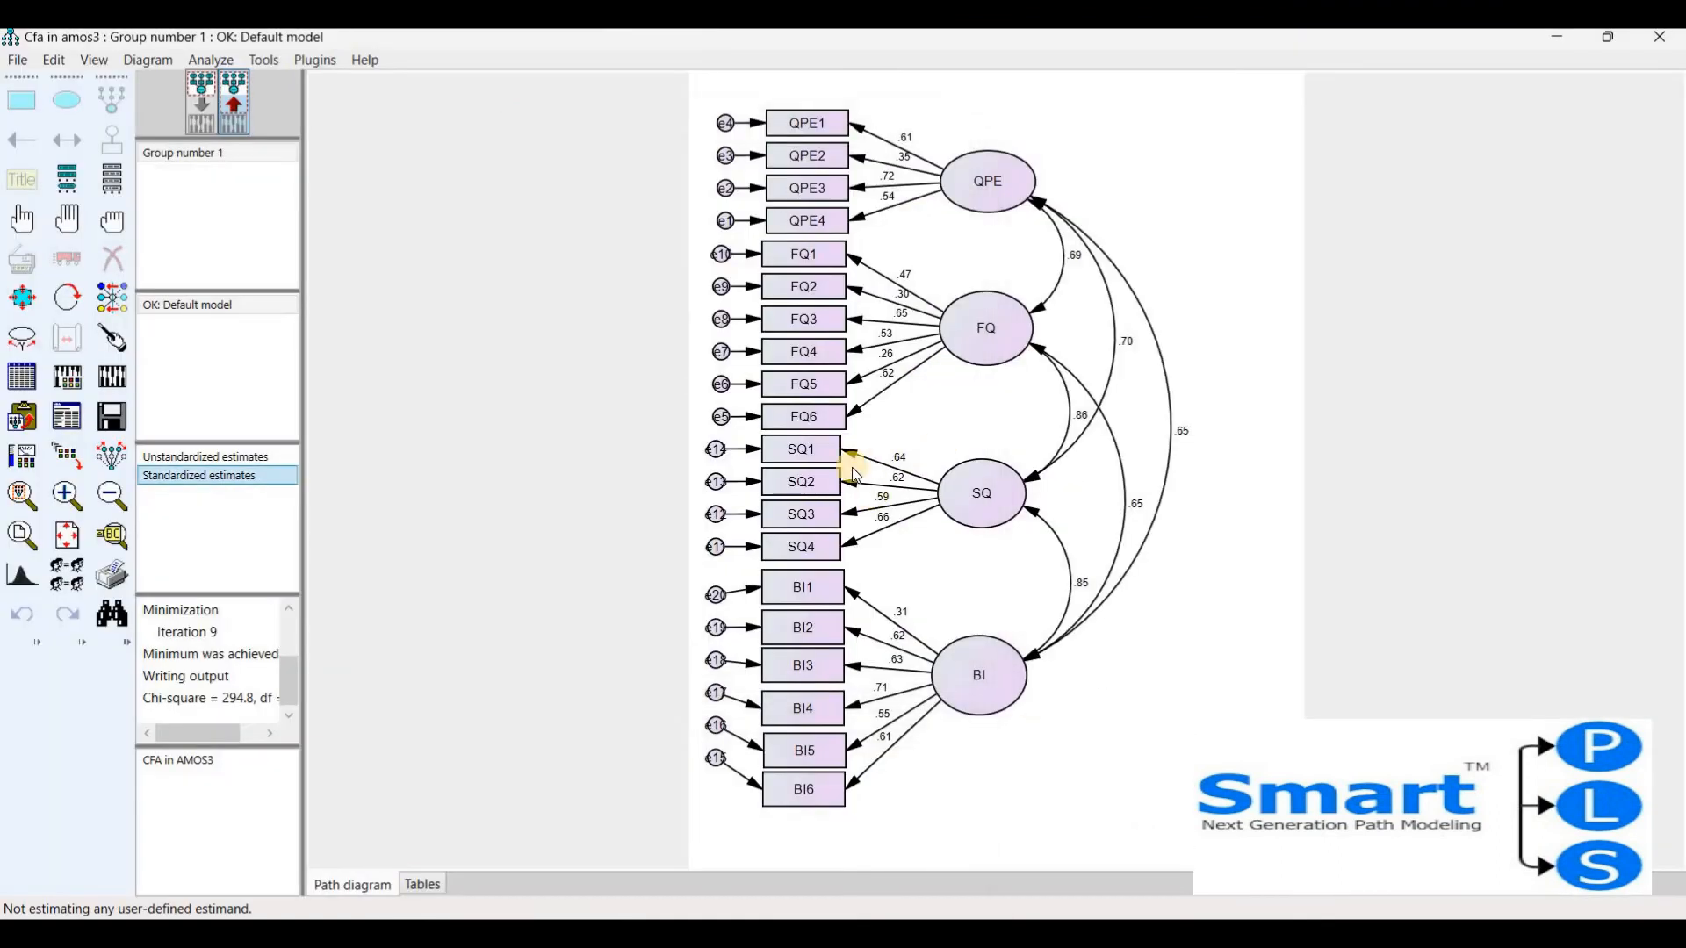
mouse_move(1109, 932)
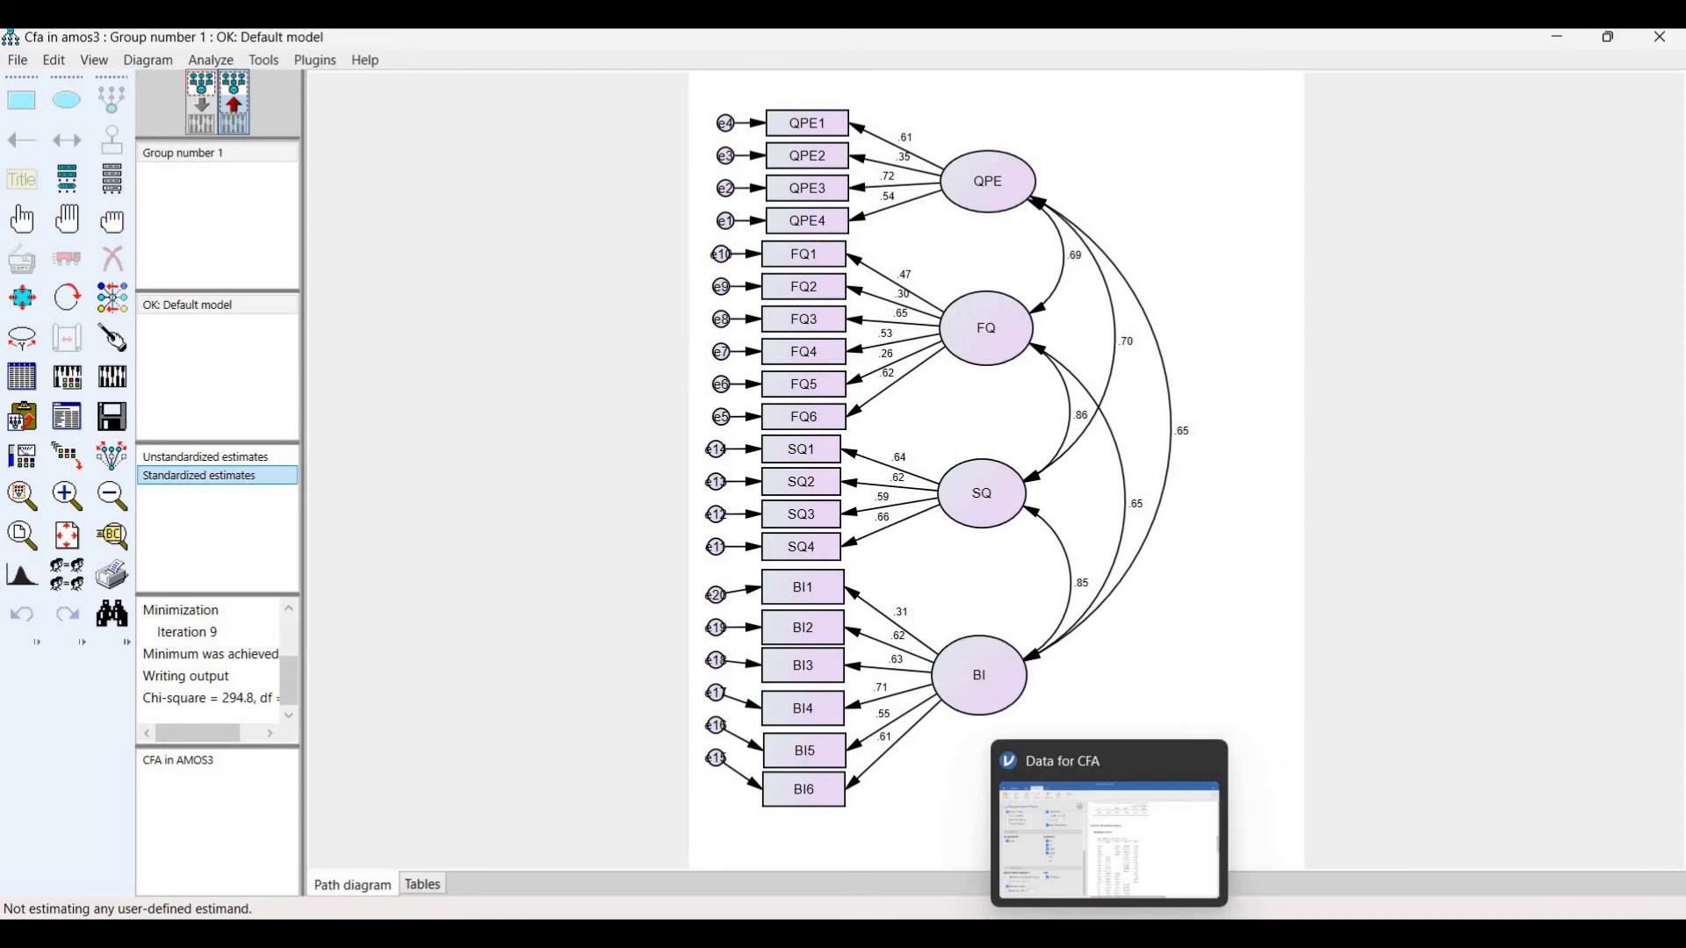
left_click(1109, 838)
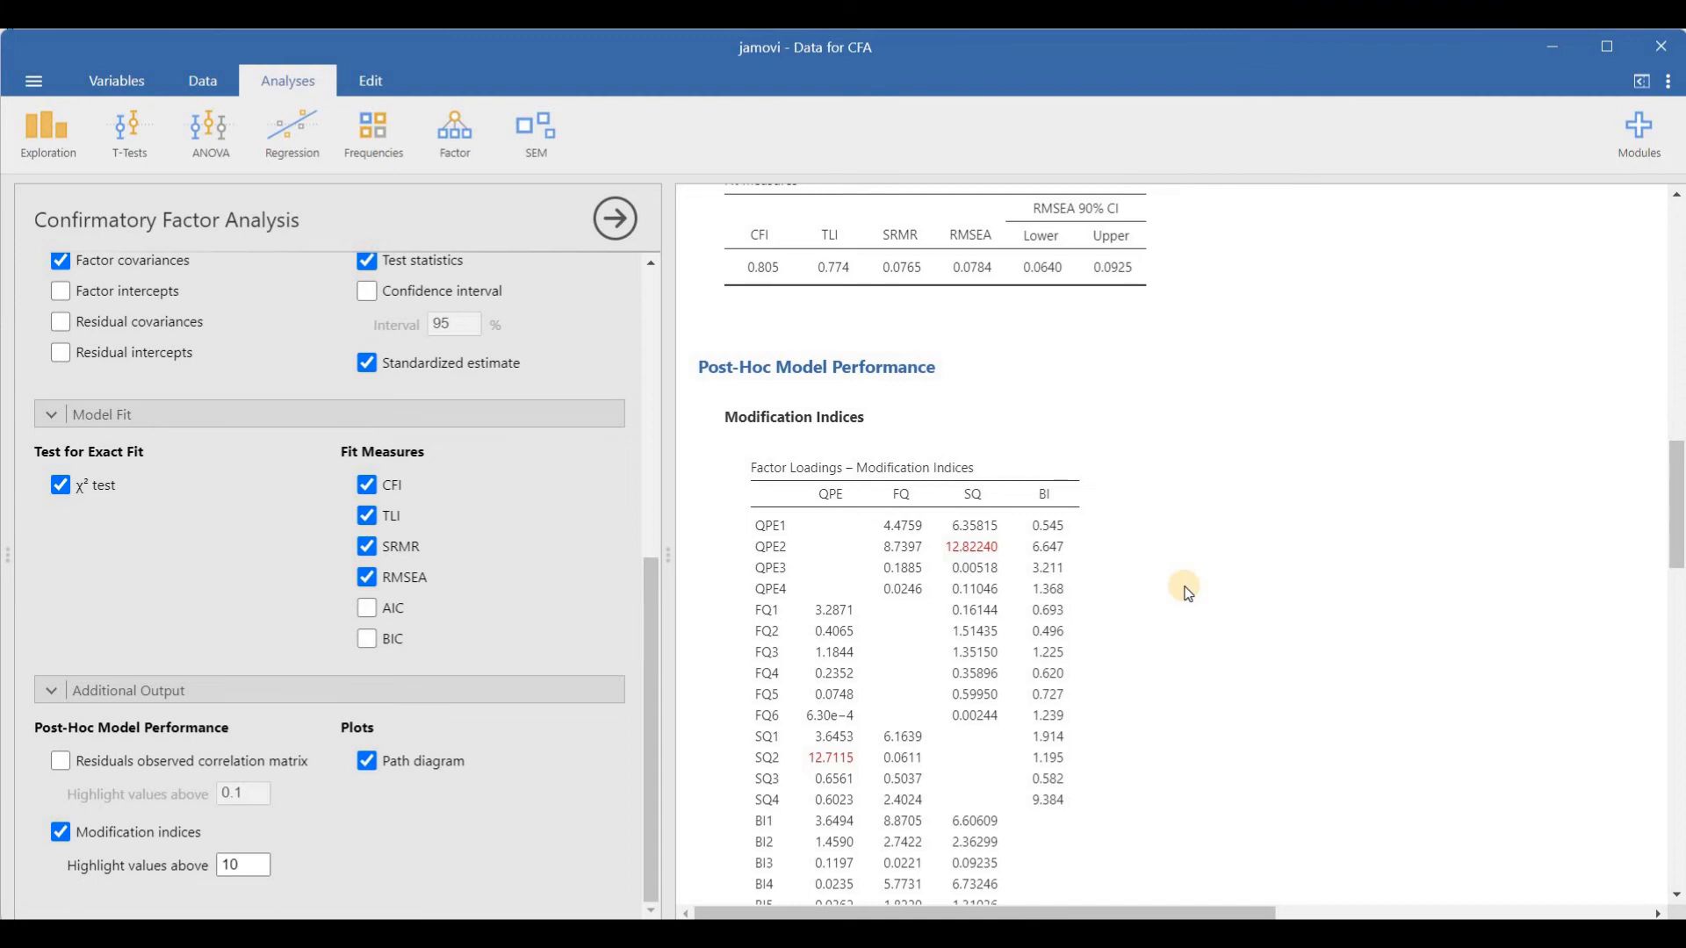
Copy the Factor Loadings table from the jamovi results and paste it at cell A1 of Sheet5 in the Excel workbook AVE and CR Computation.
scroll(1187, 593, "up", 10)
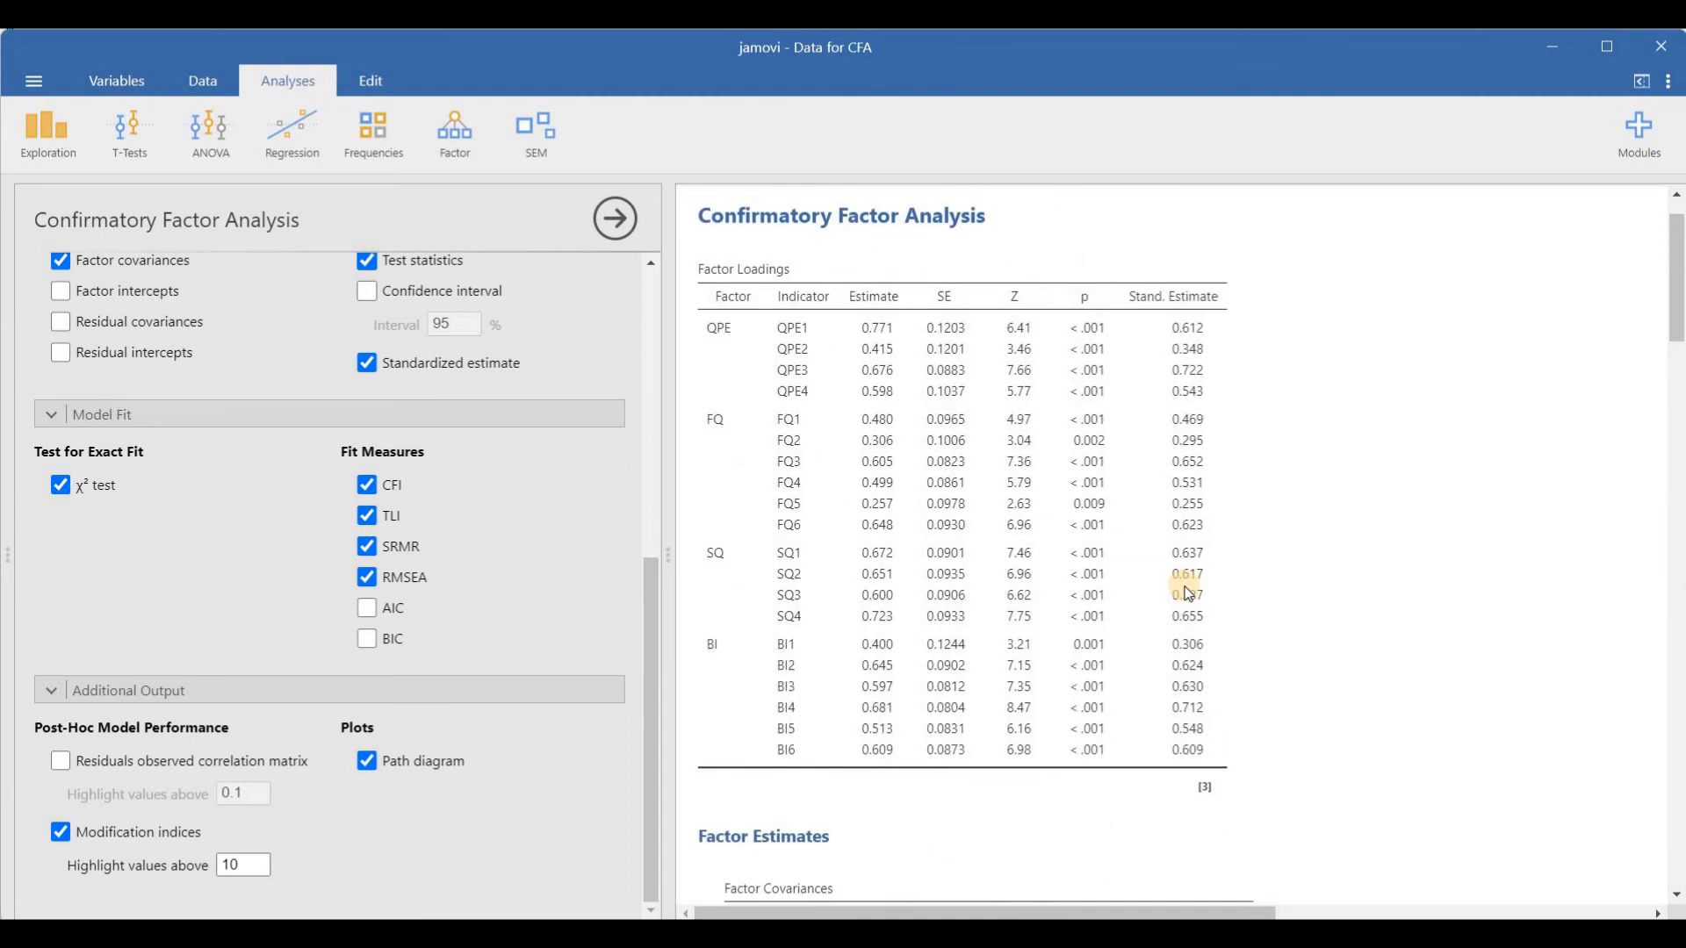
right_click(1187, 383)
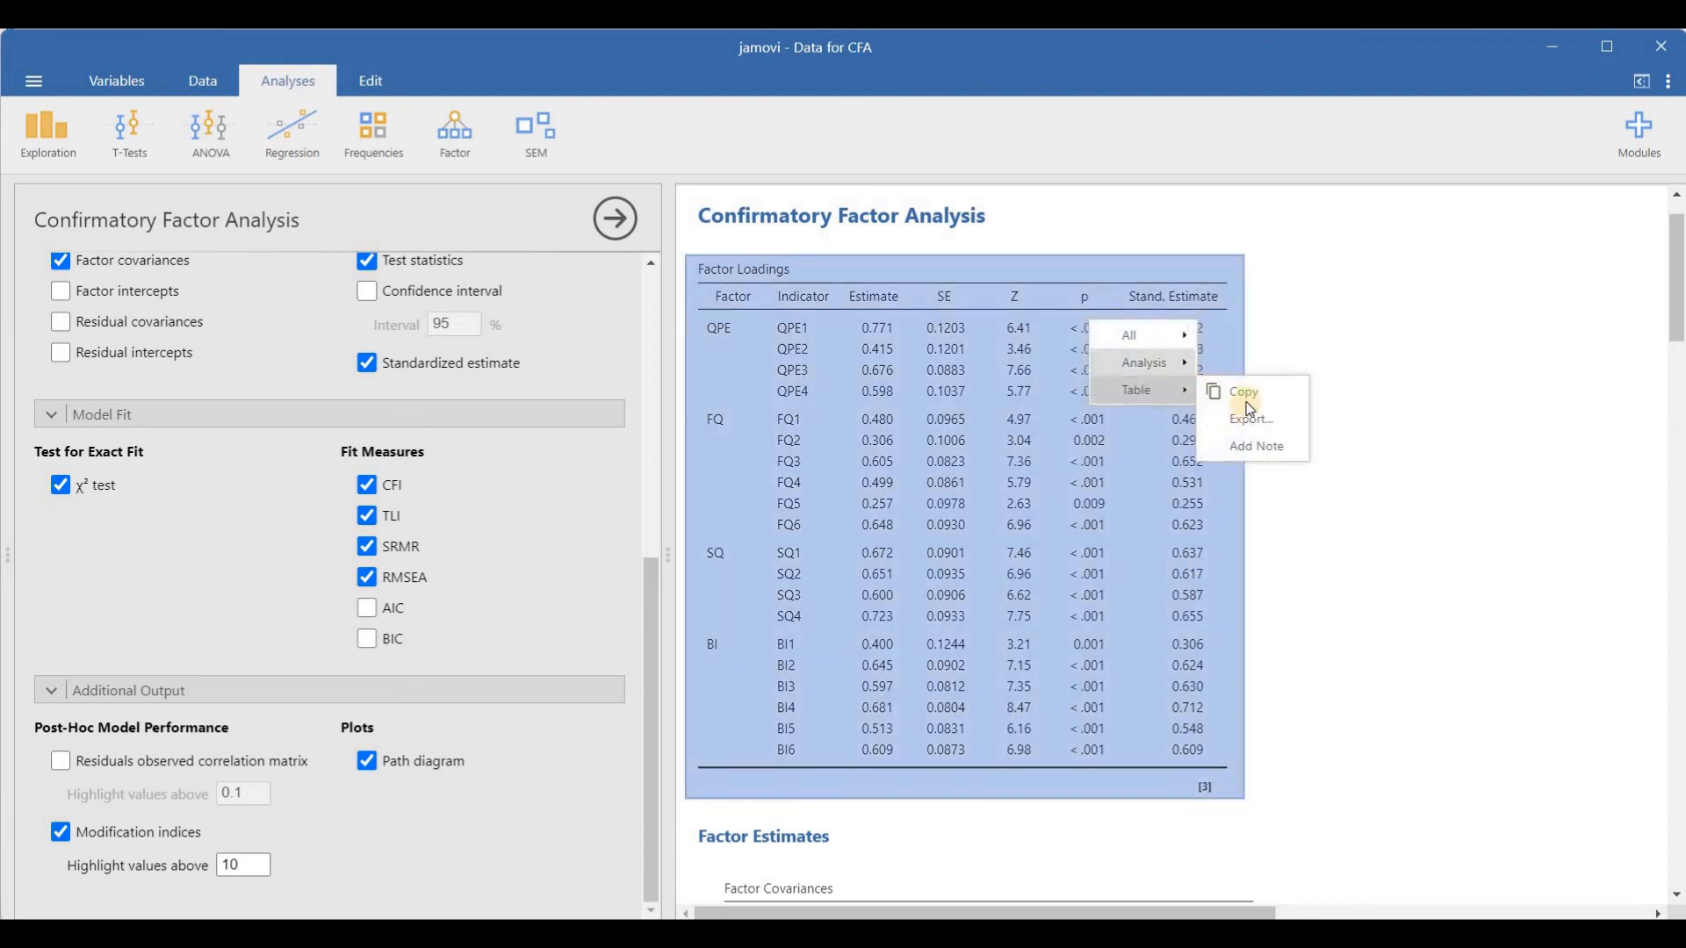
left_click(1238, 391)
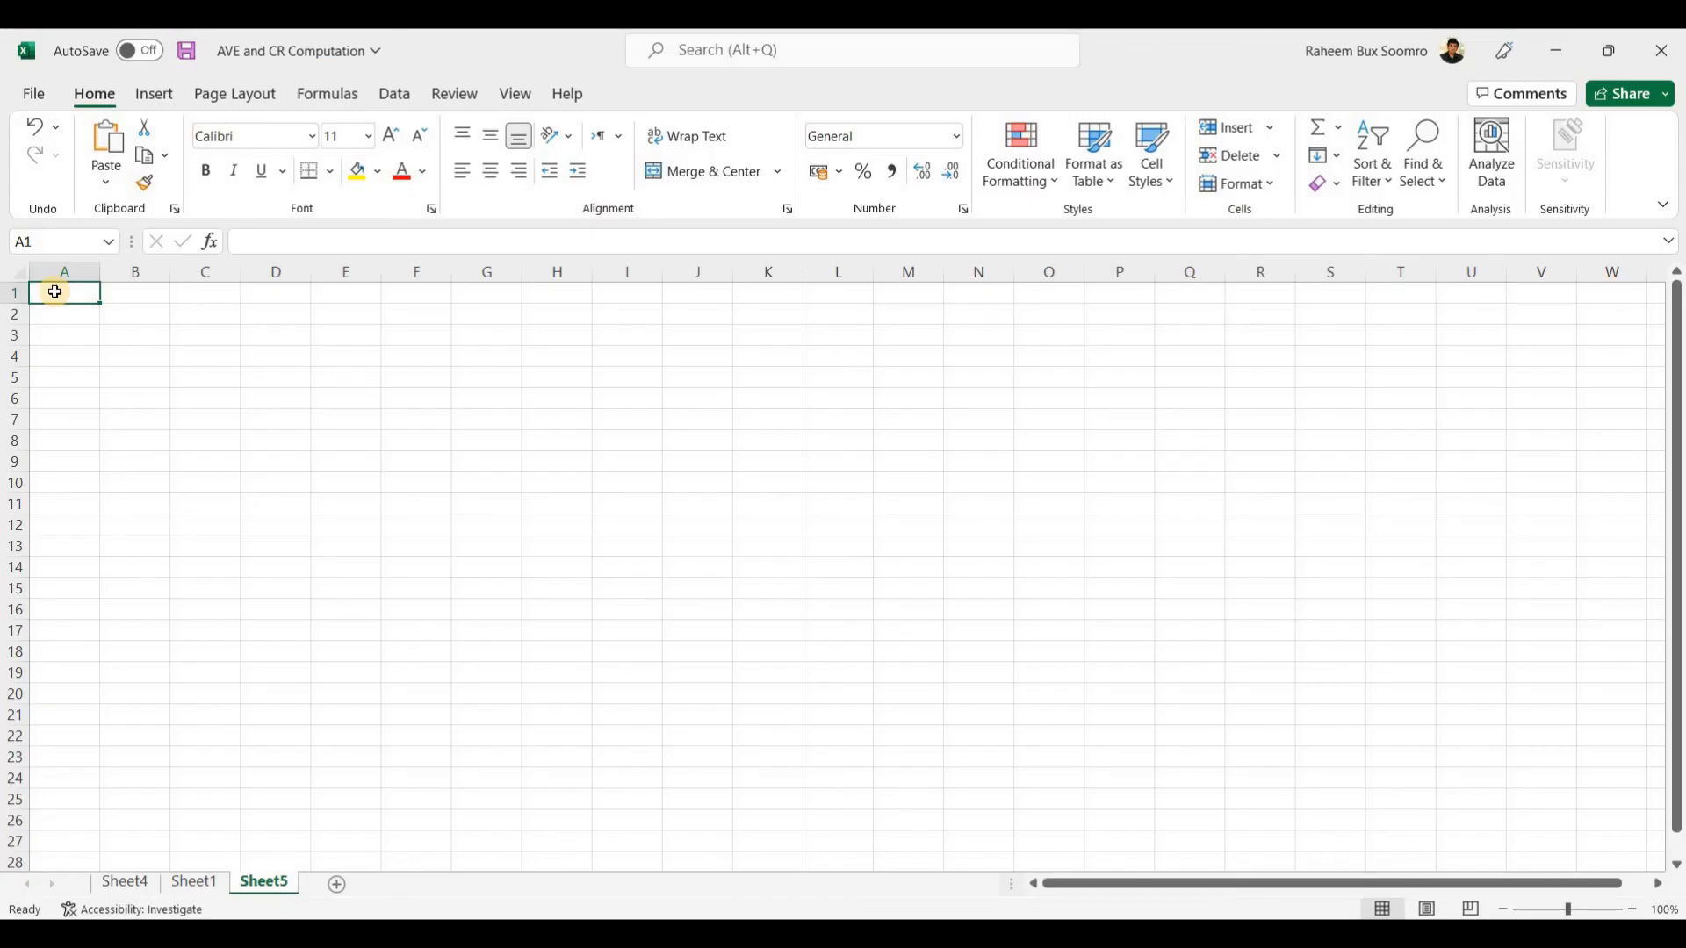
key("ctrl+v")
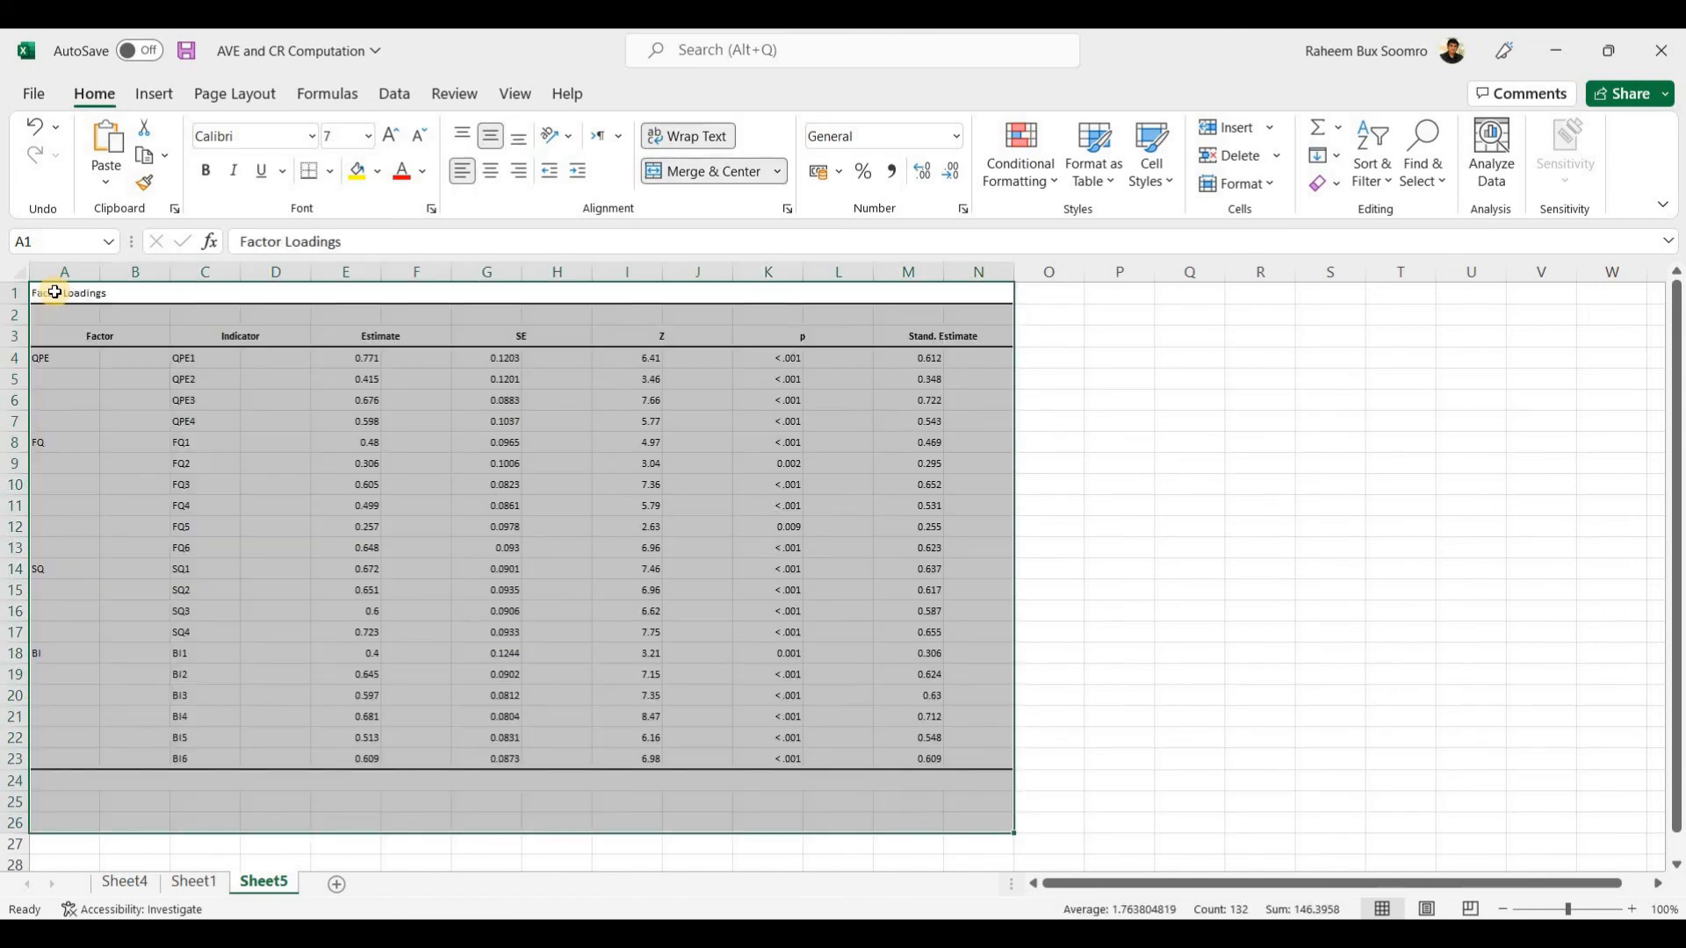
left_click(1169, 463)
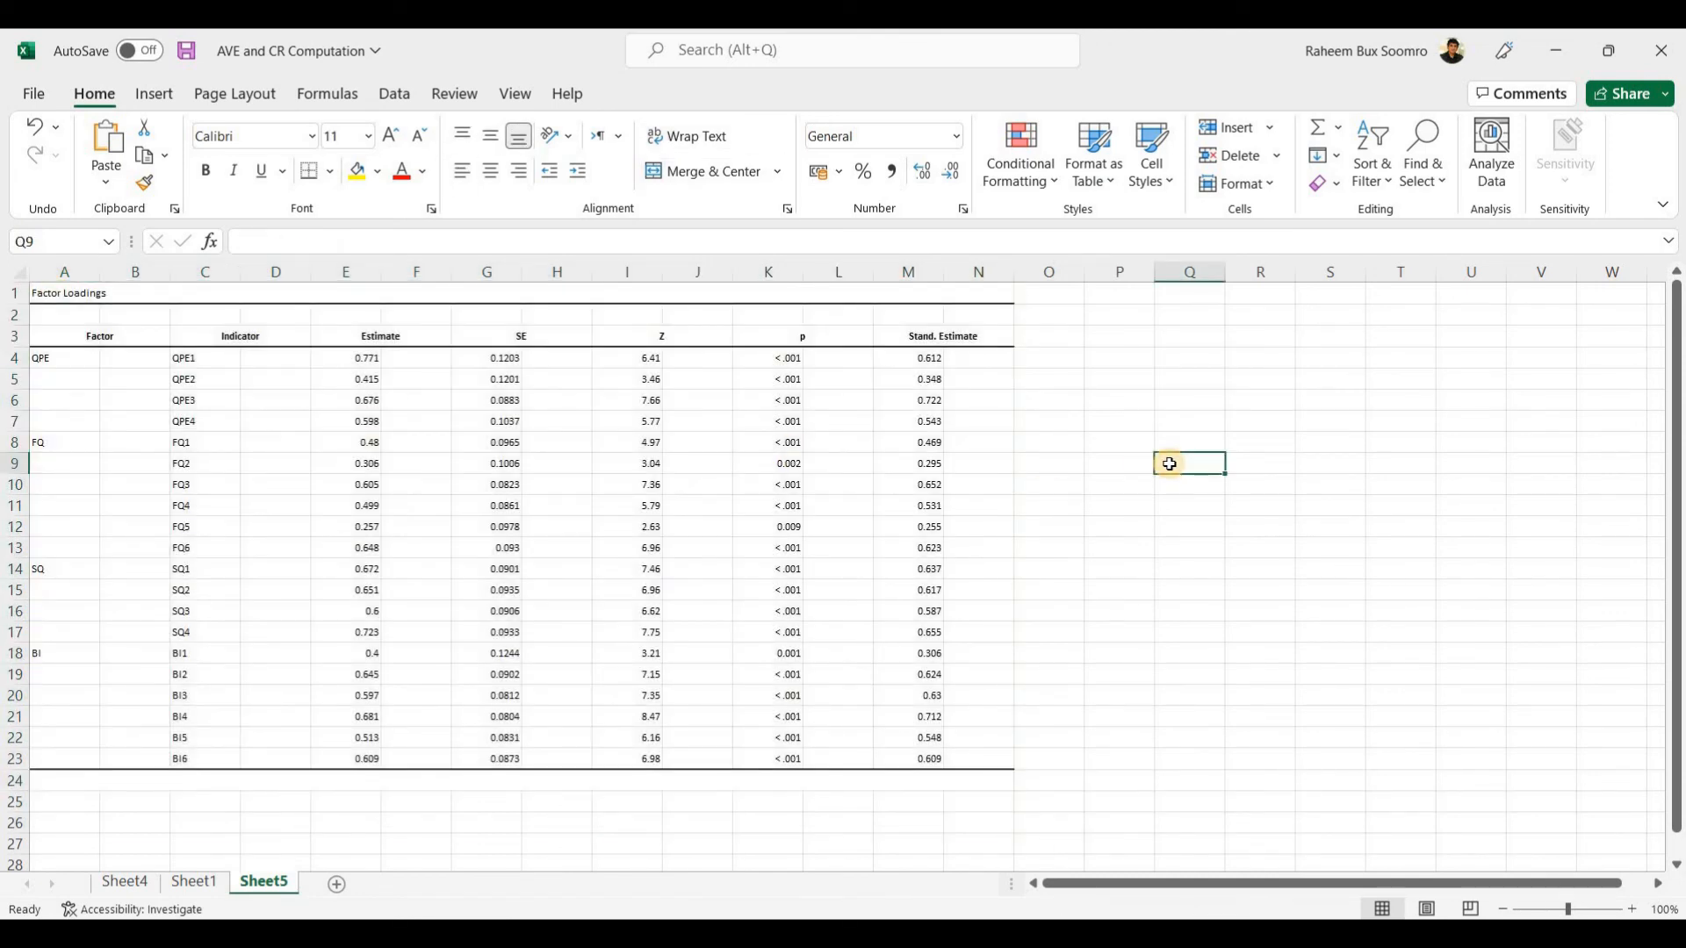
Delete columns D to L so the pasted table keeps only the factor, indicator and standardized estimate columns.
left_click(273, 271)
left_click_drag(480, 279, 850, 282)
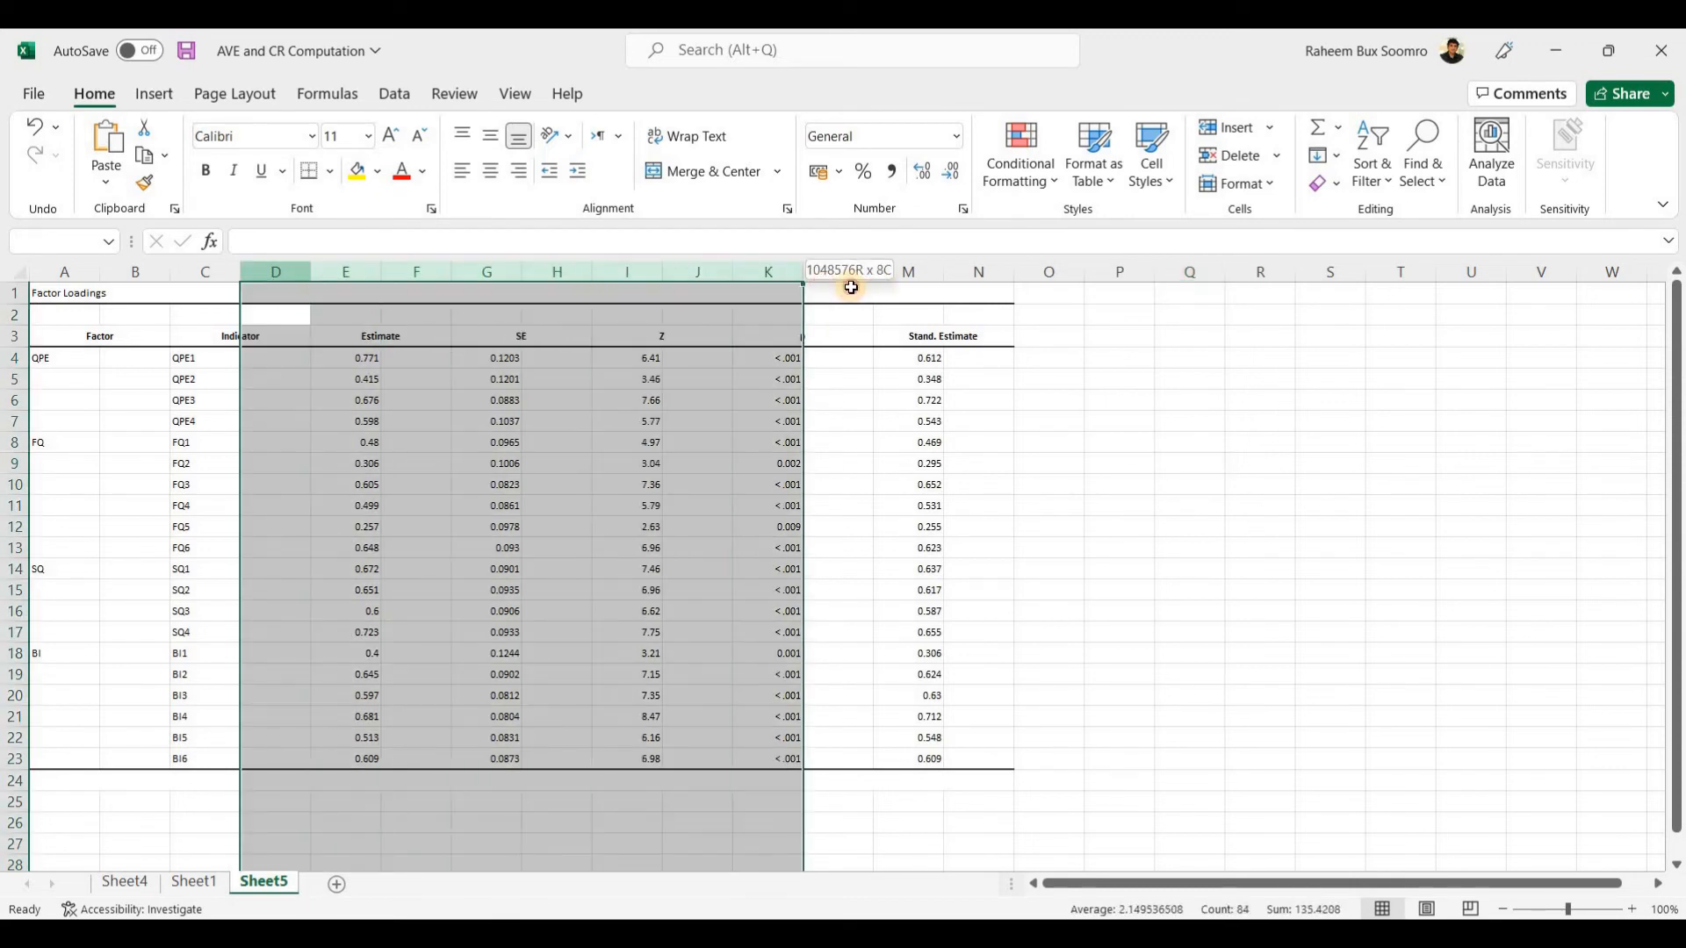
right_click(774, 379)
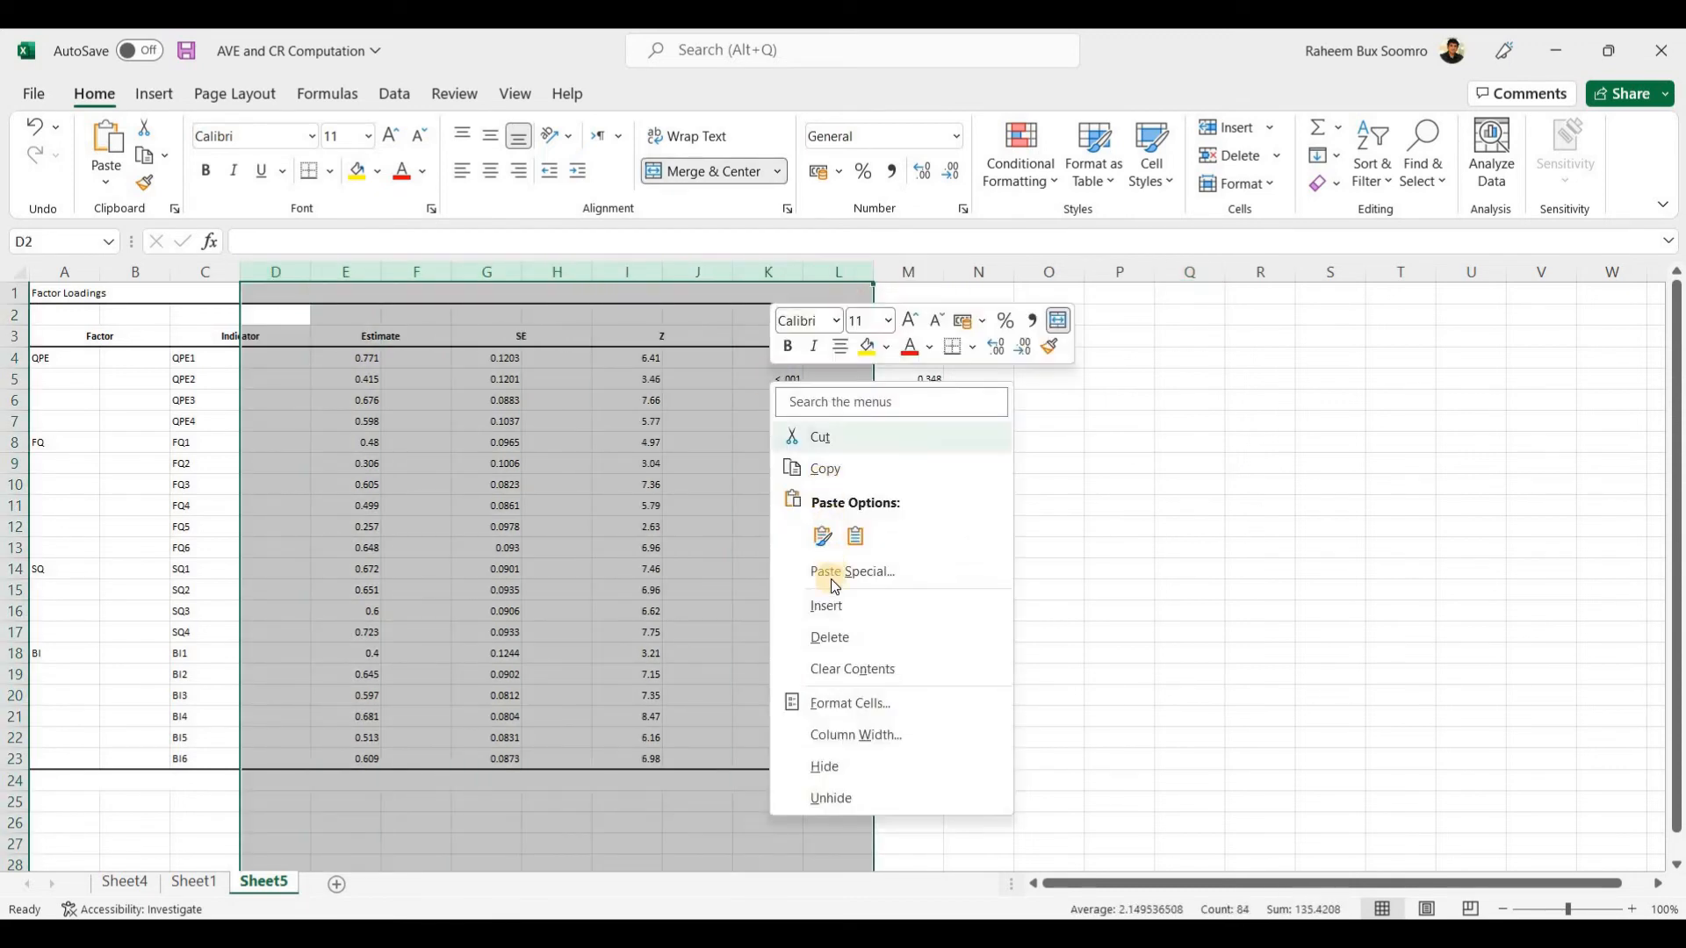
left_click(822, 640)
left_click(1019, 544)
Review the standardized estimates, the AVE and CR computation on Sheet4 and the CR and AVE workbook, then return to Sheet5.
left_click(263, 361)
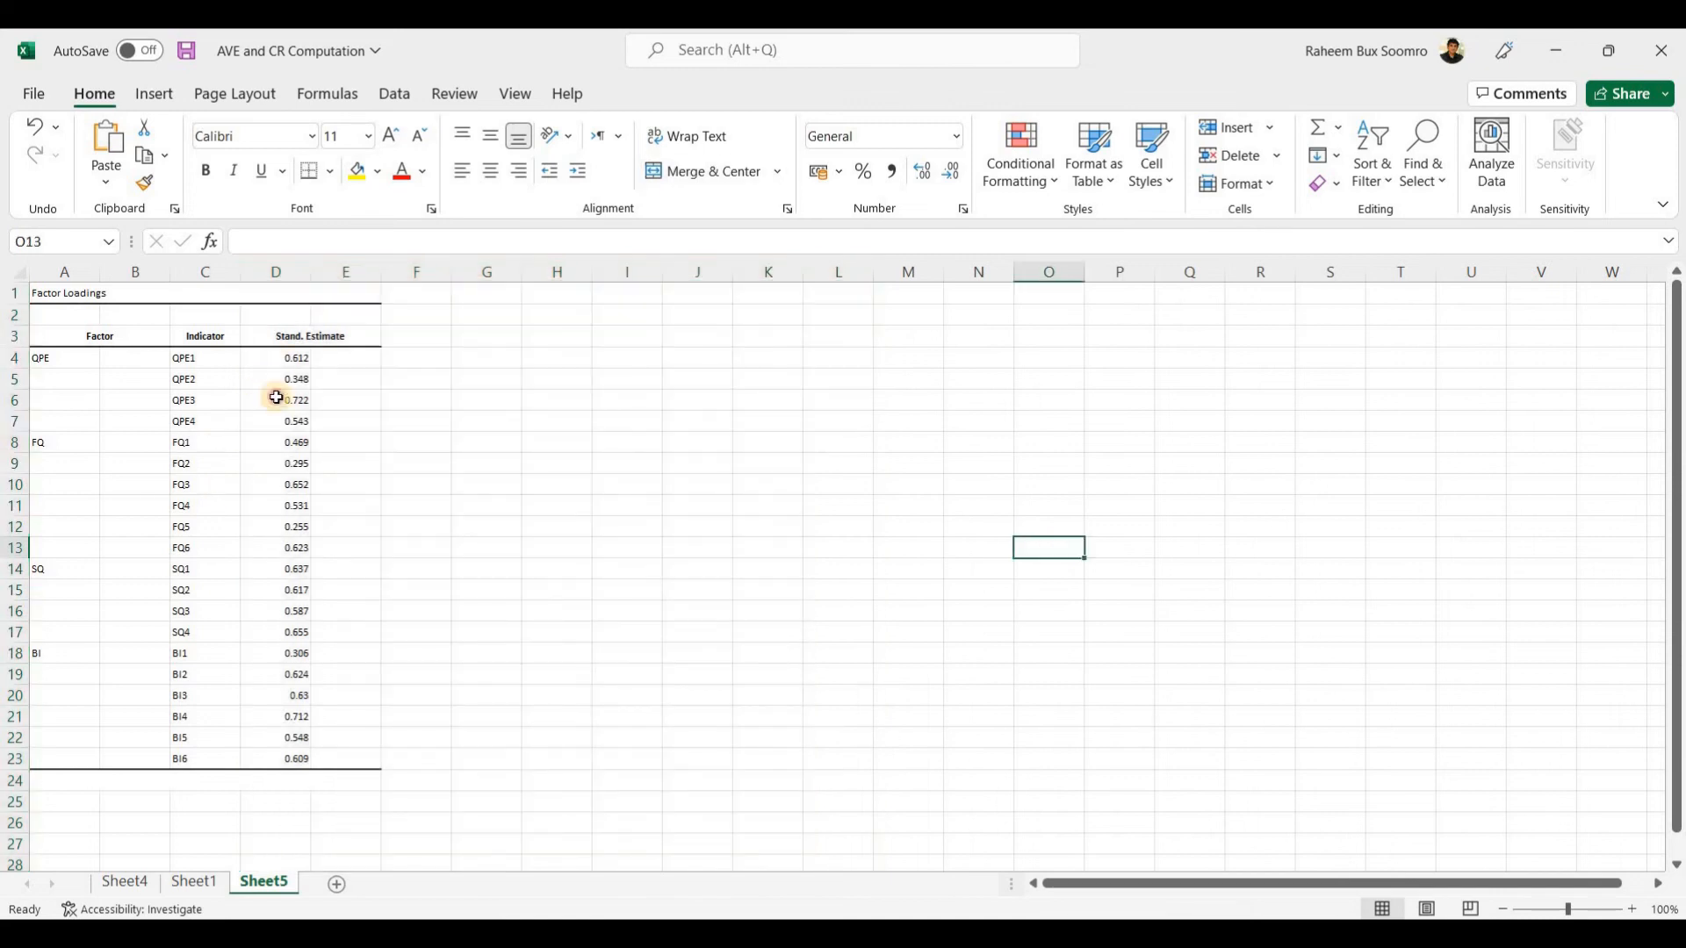
left_click_drag(290, 633, 307, 751)
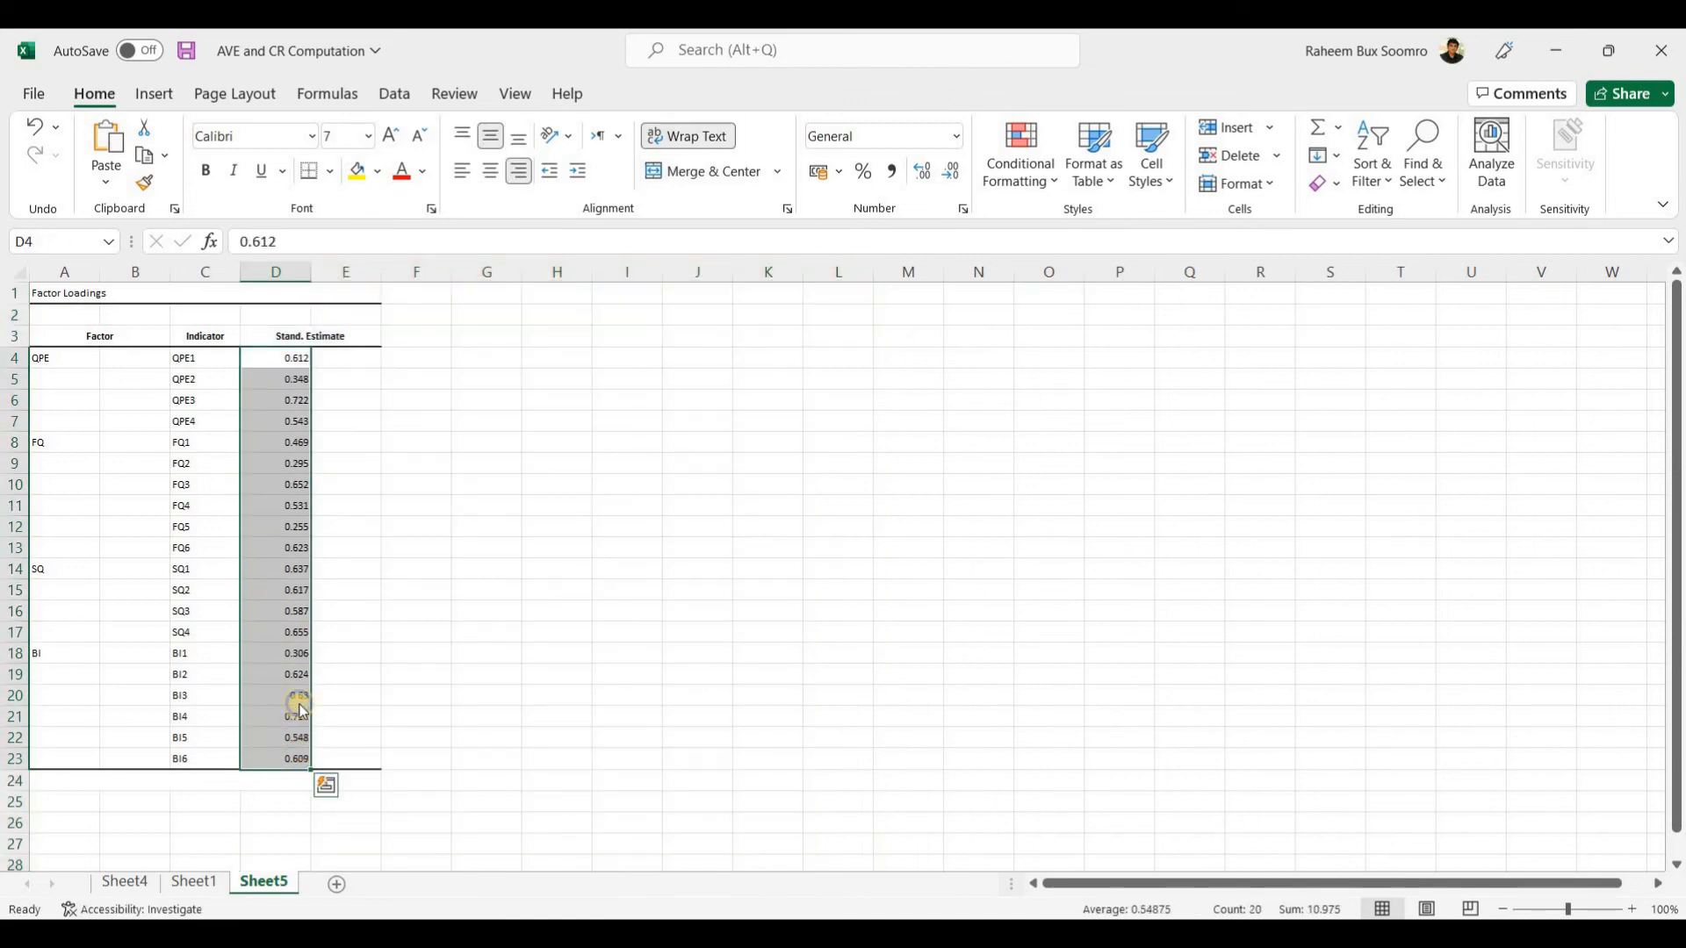
right_click(300, 713)
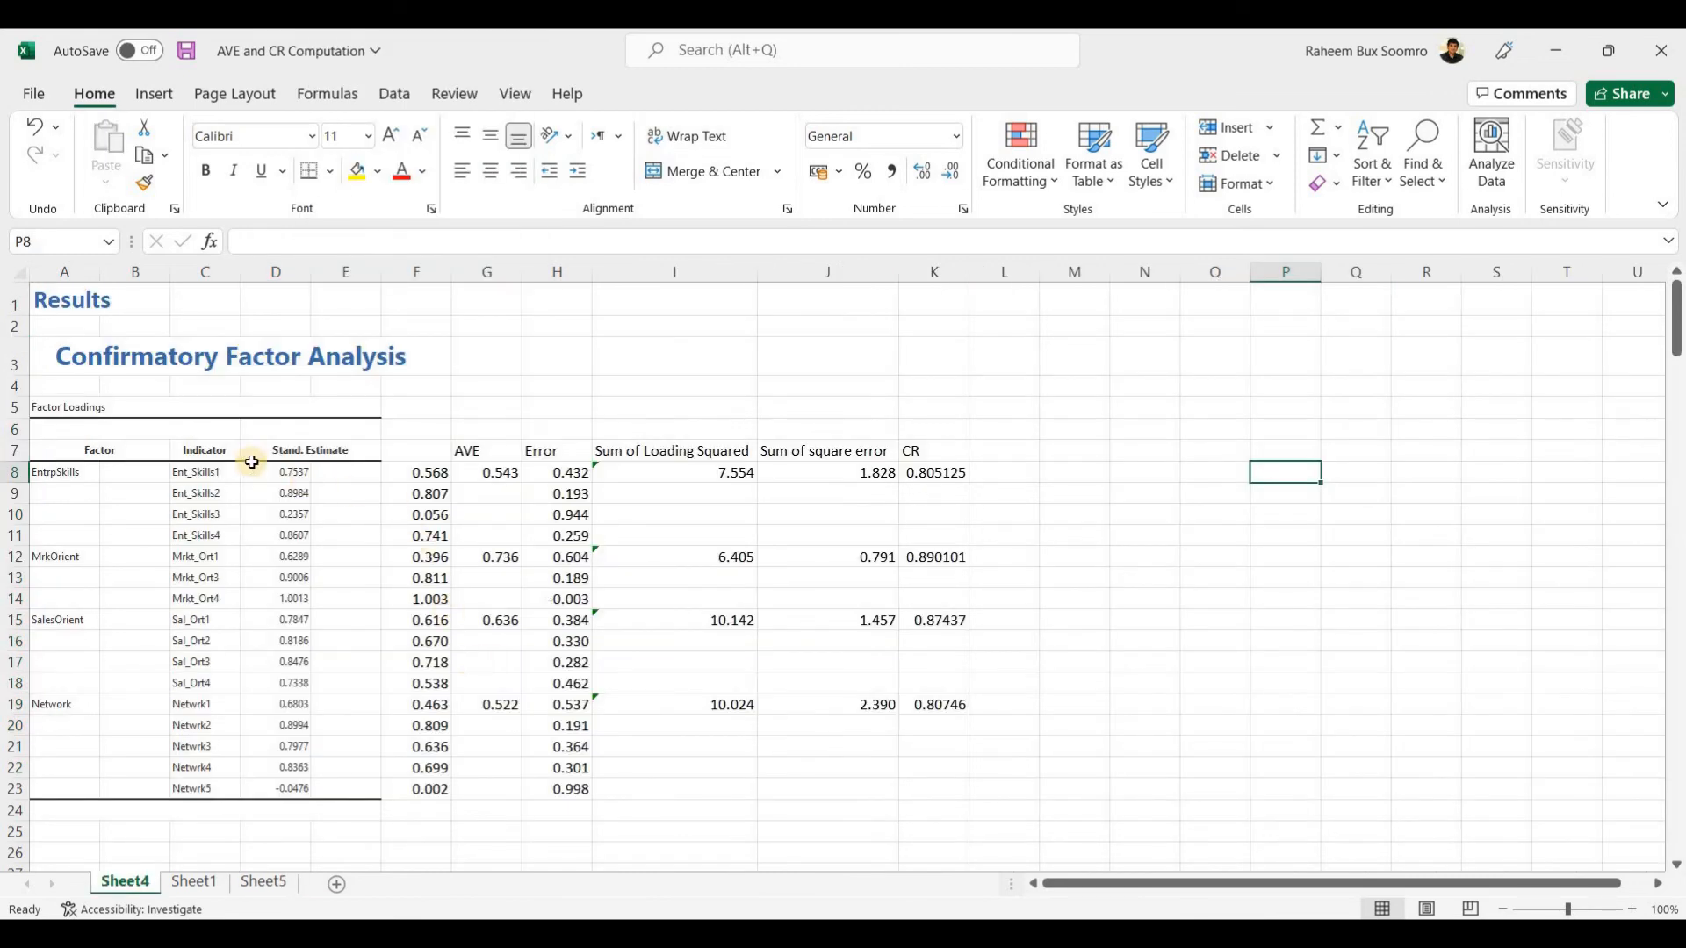
left_click(263, 882)
mouse_move(913, 935)
left_click(1031, 830)
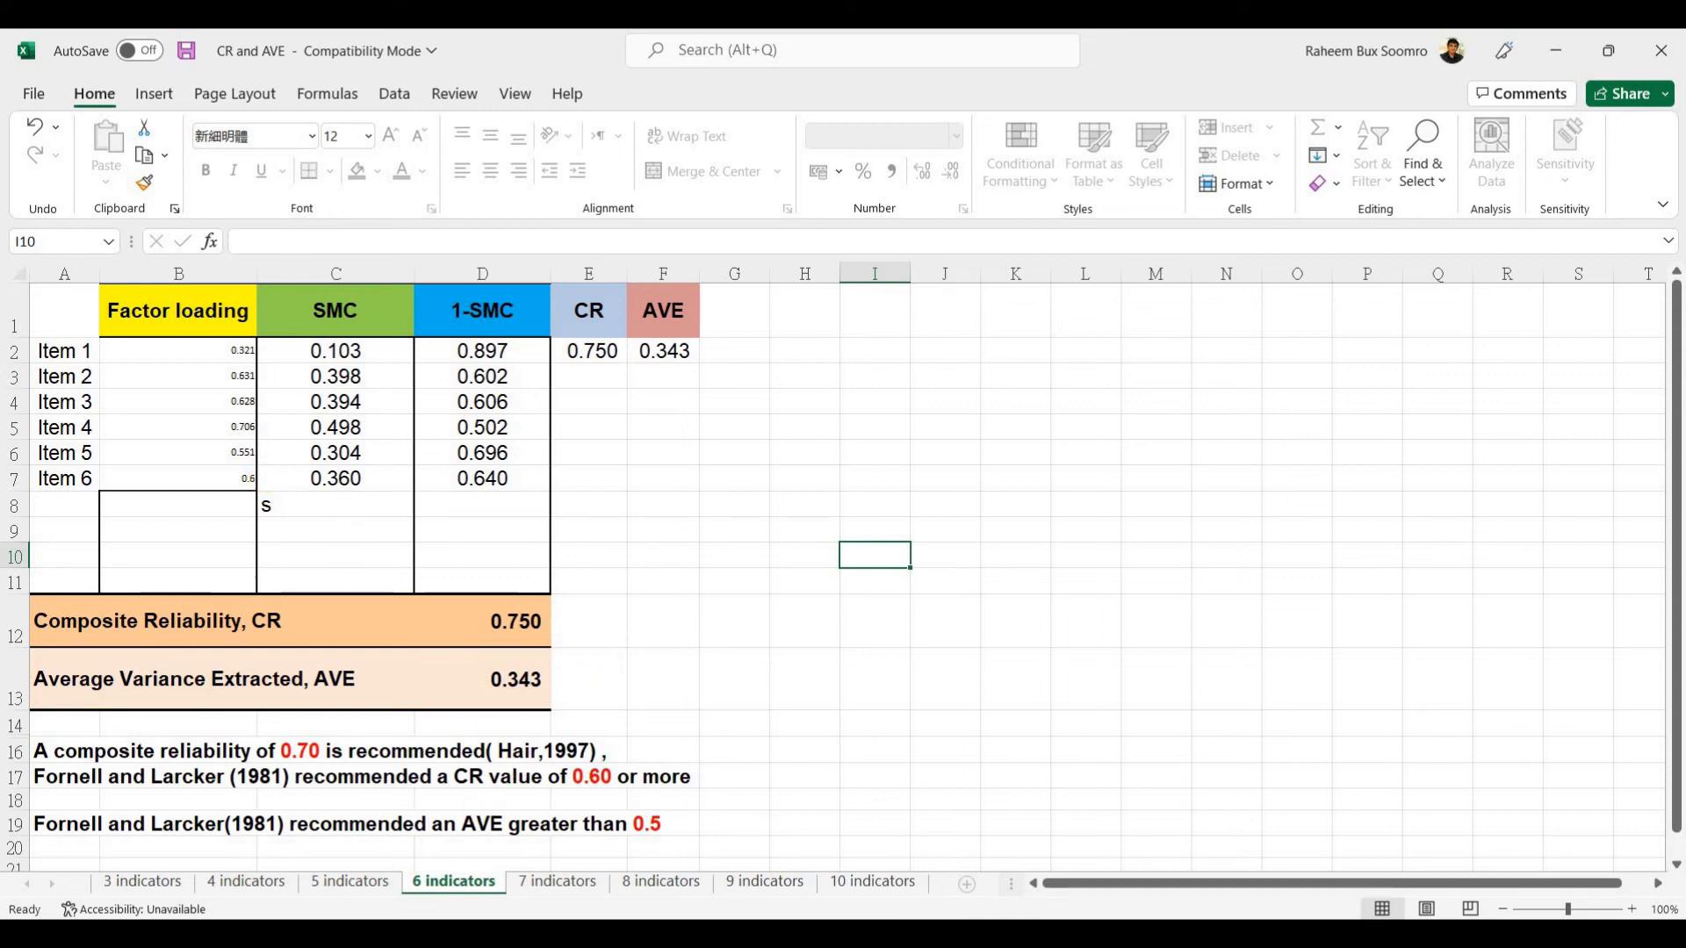
mouse_move(916, 932)
left_click(266, 884)
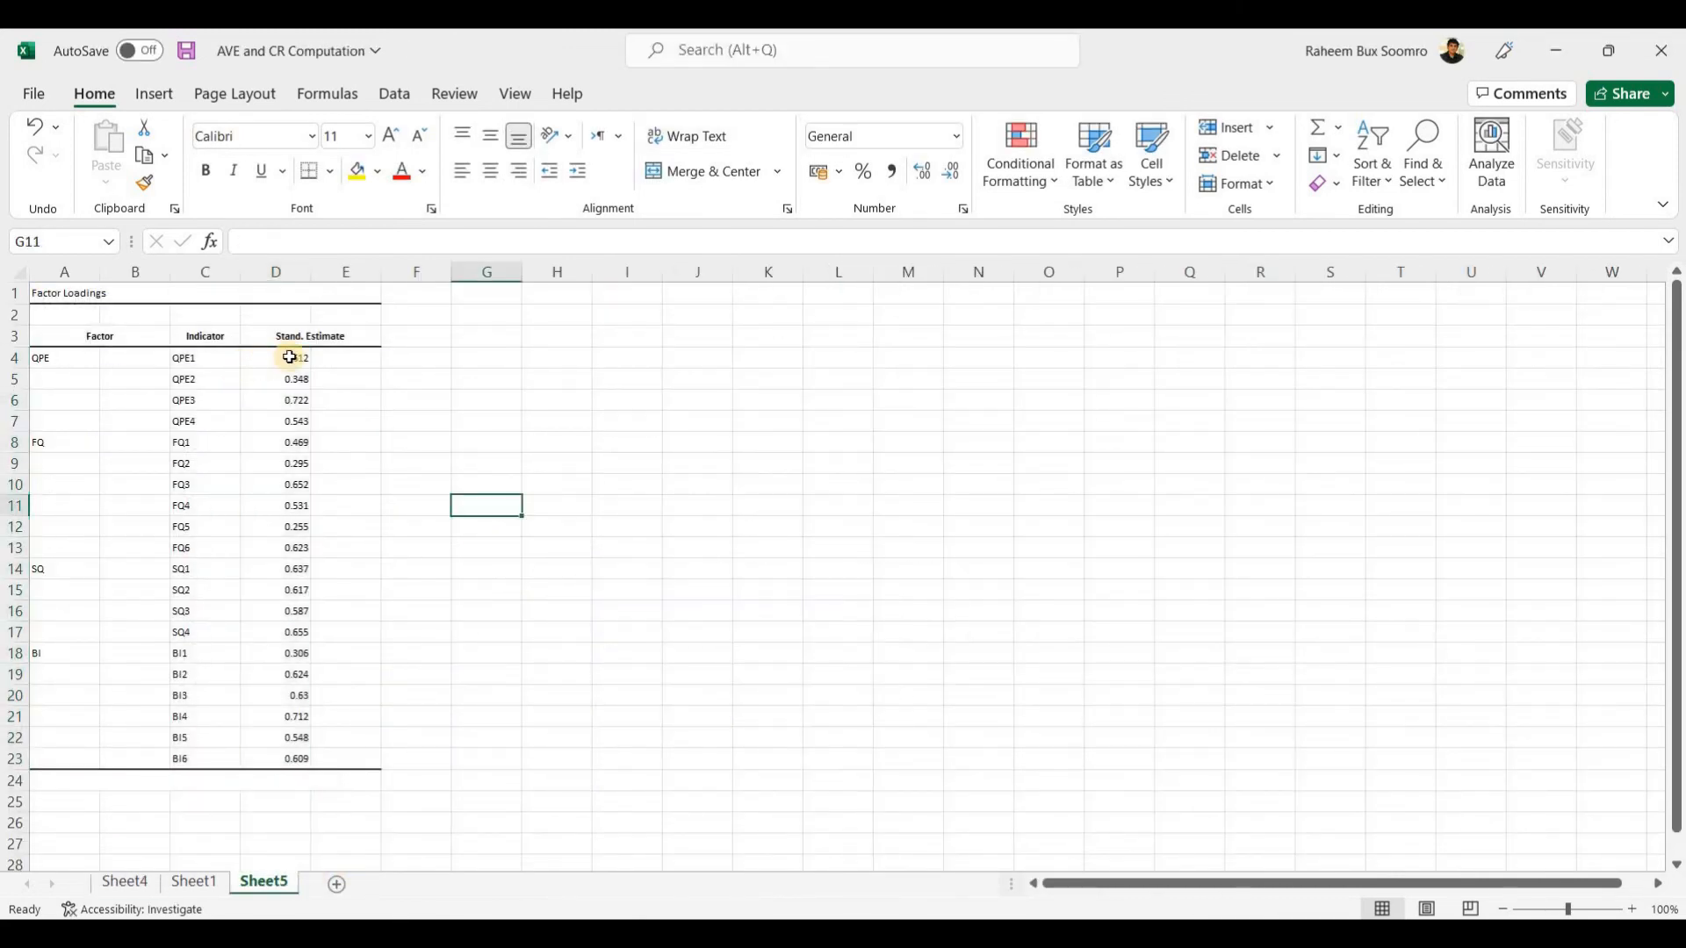
Copy the four QPE standardized estimates from Sheet5 and open the 4 indicators sheet of the CR and AVE workbook.
left_click_drag(289, 359, 294, 422)
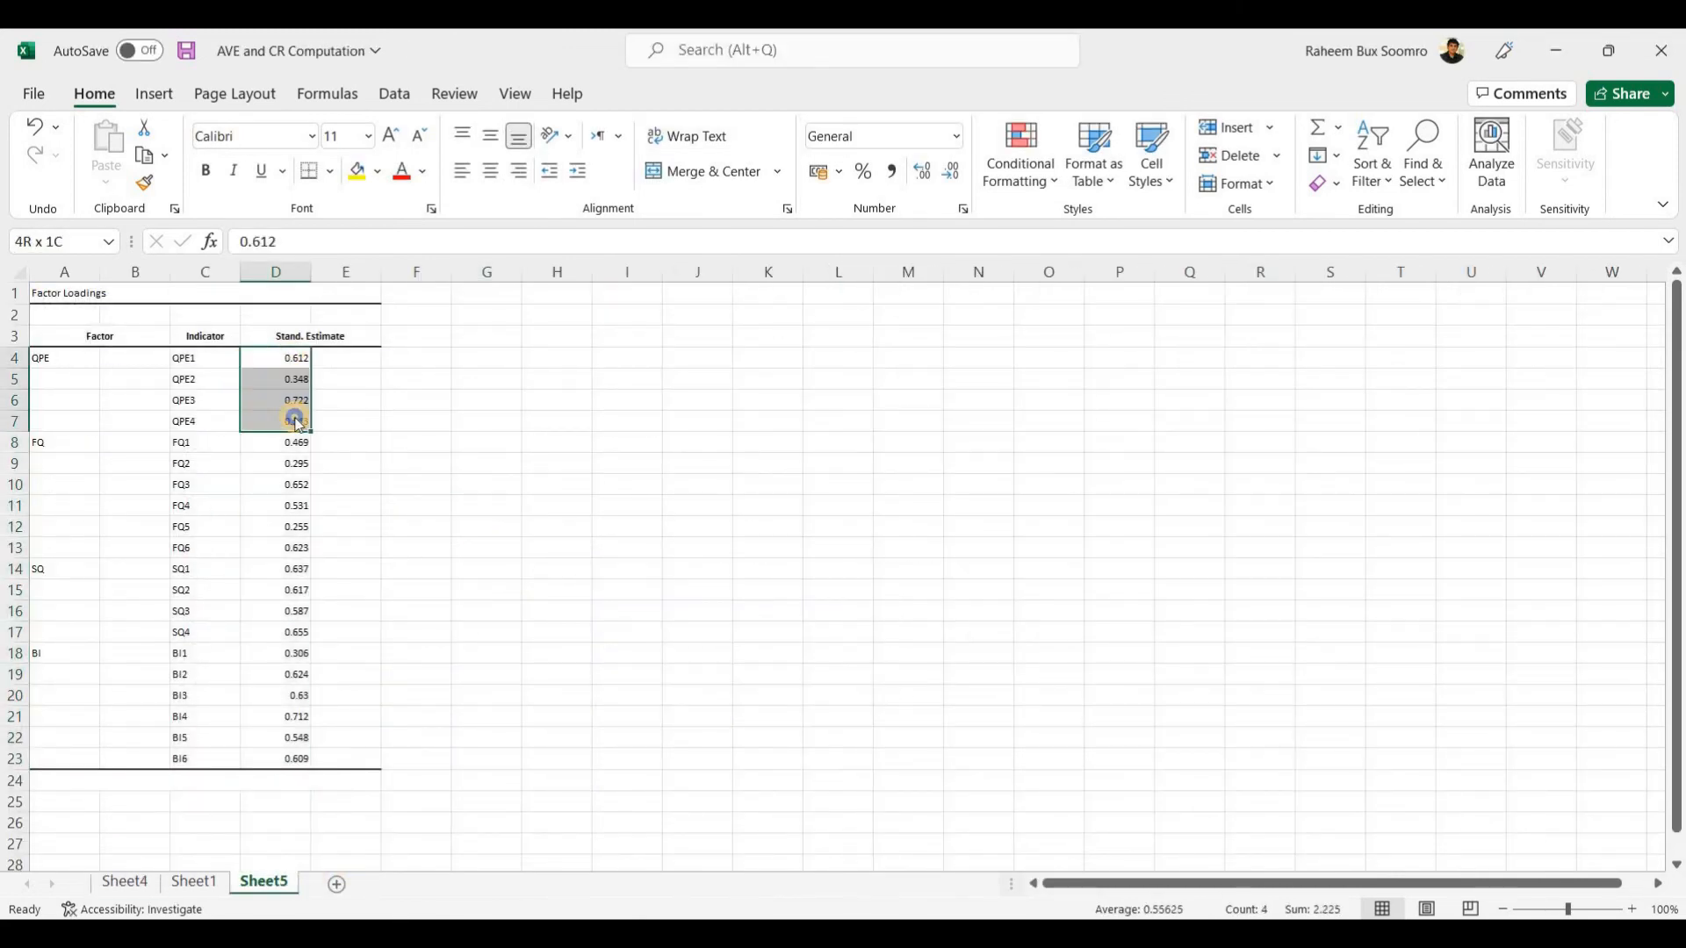
right_click(294, 422)
left_click(352, 338)
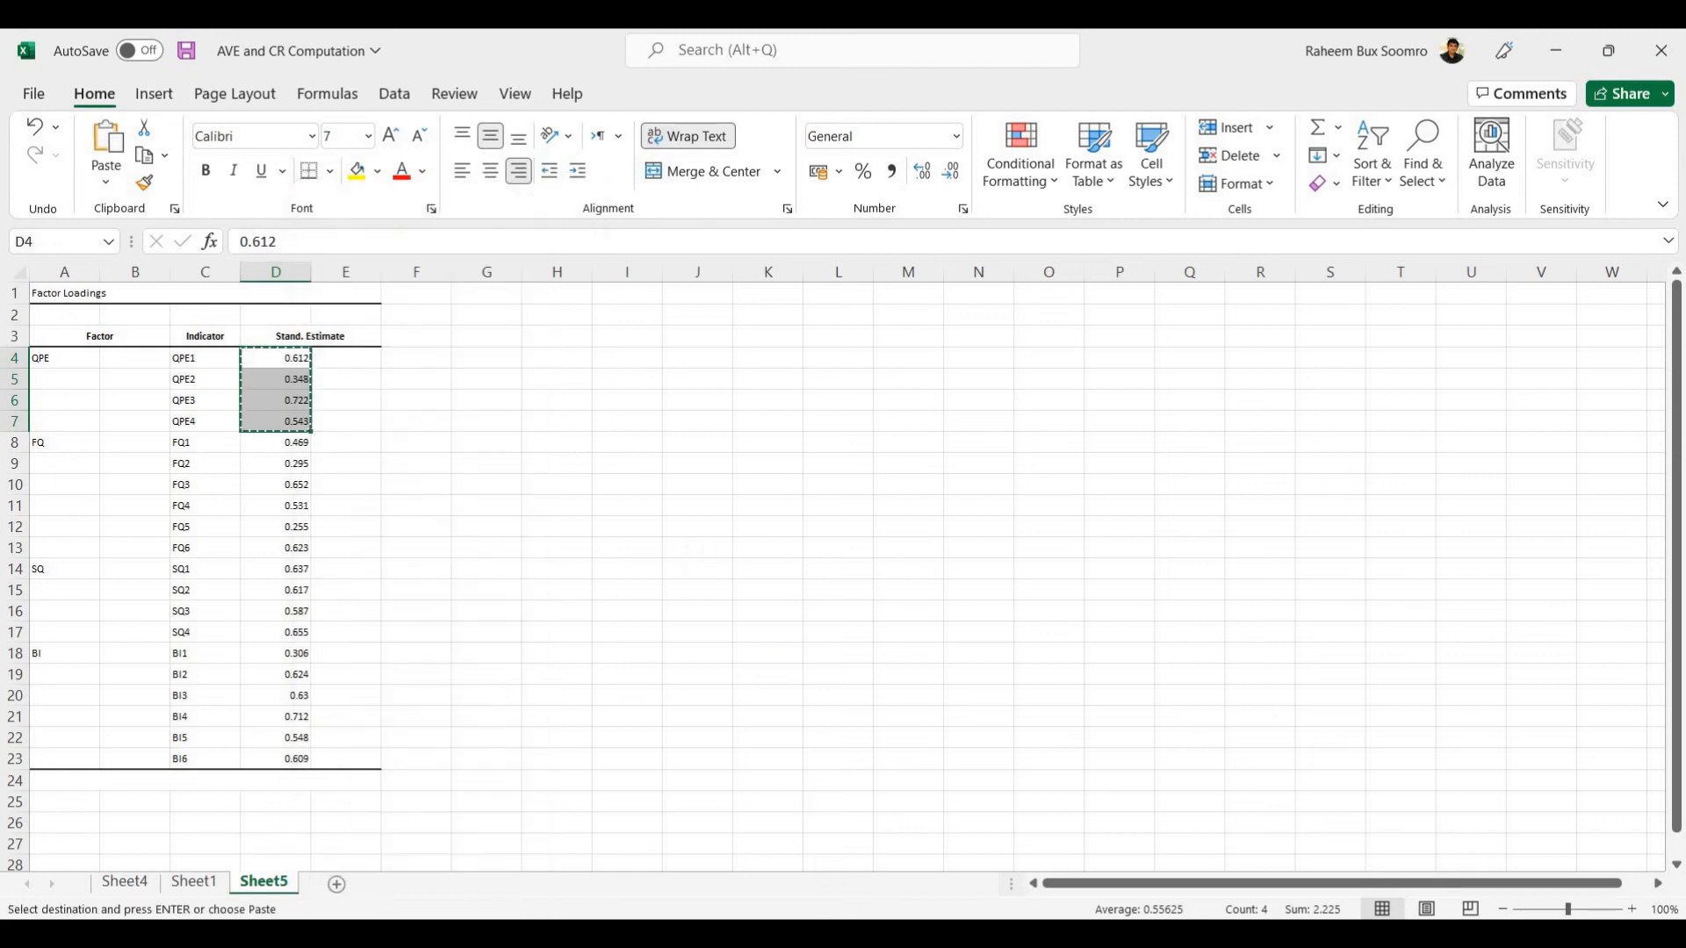
mouse_move(915, 933)
left_click(1034, 839)
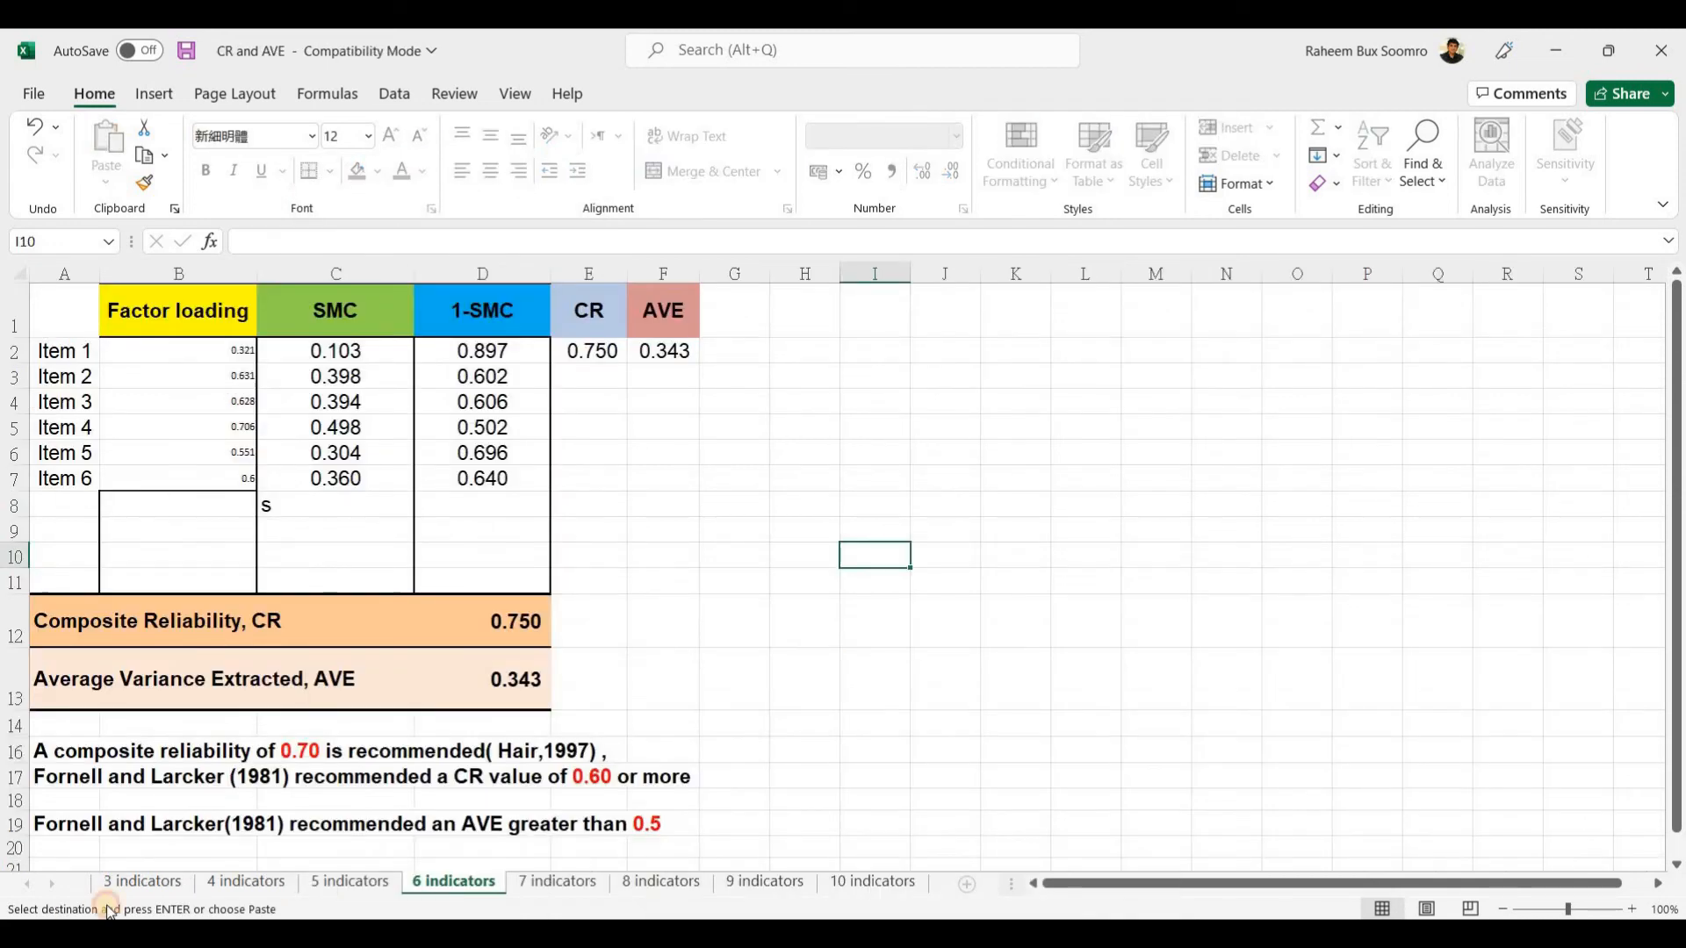
left_click(147, 882)
left_click(248, 885)
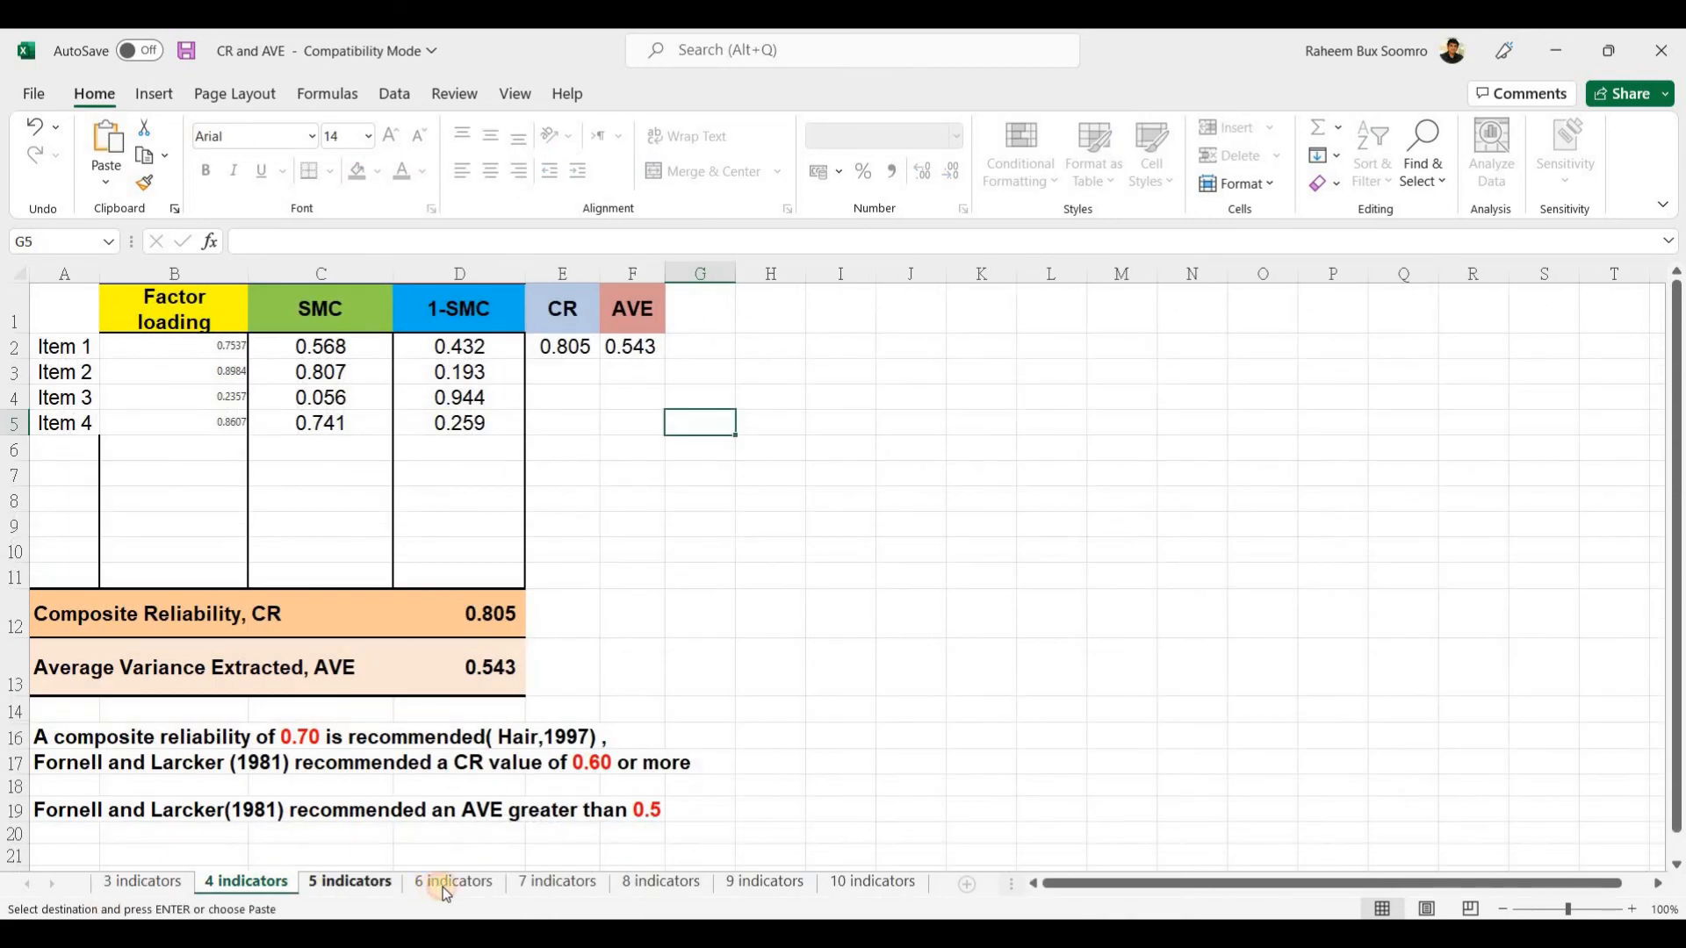
left_click(337, 889)
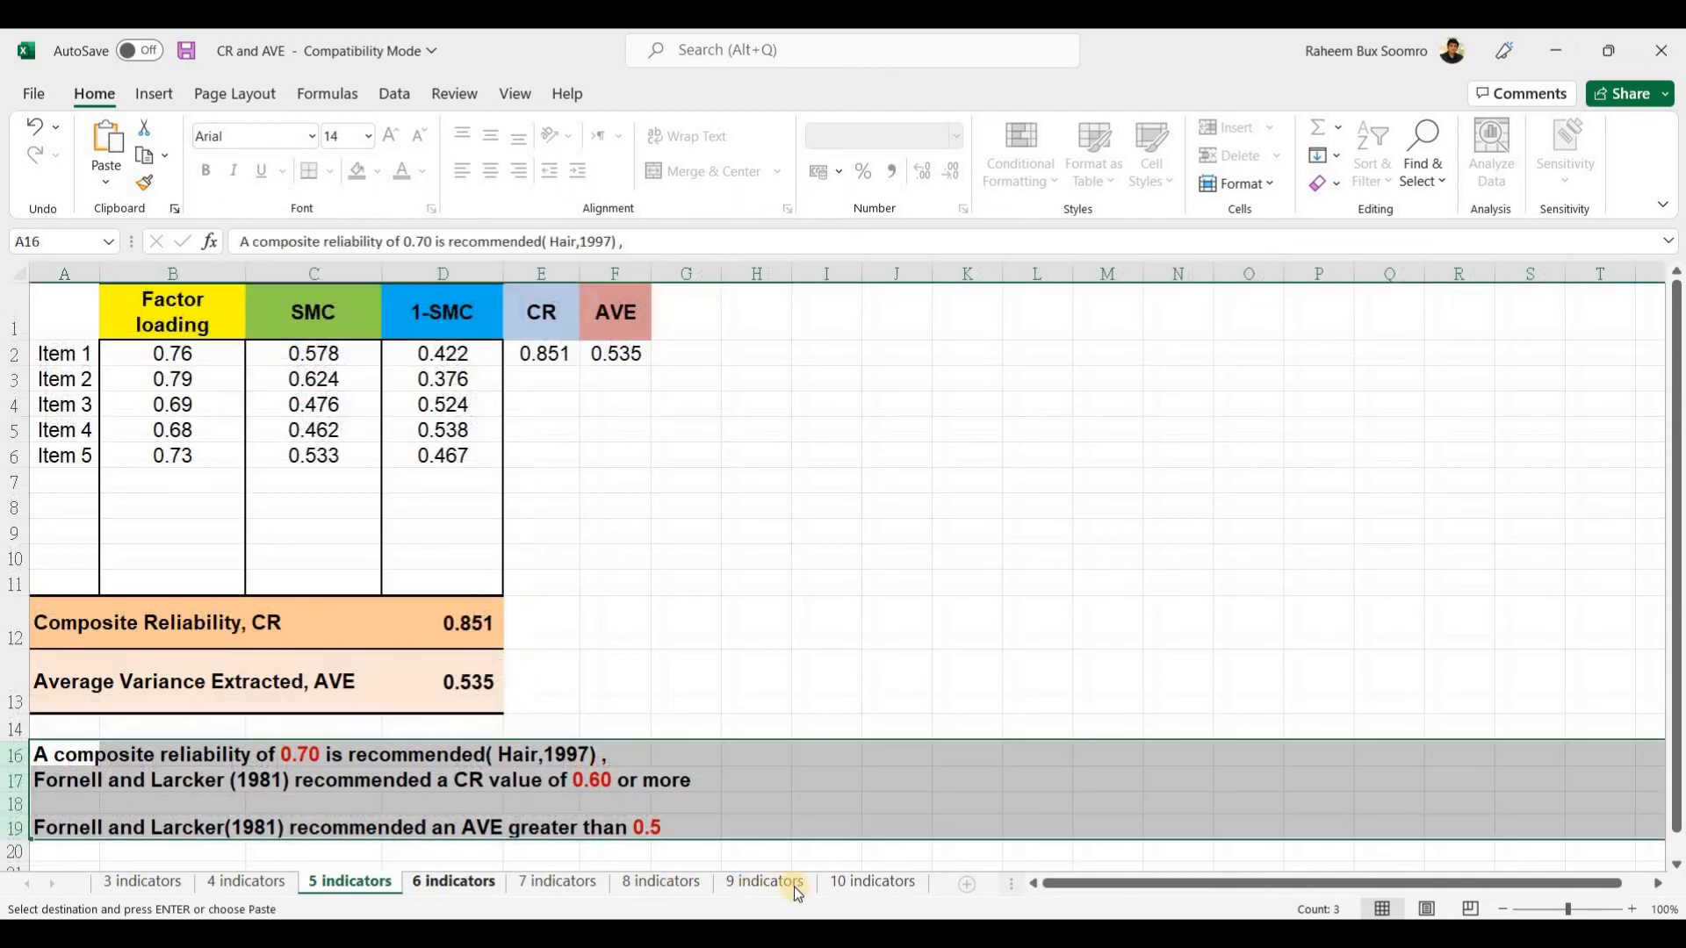
left_click(163, 885)
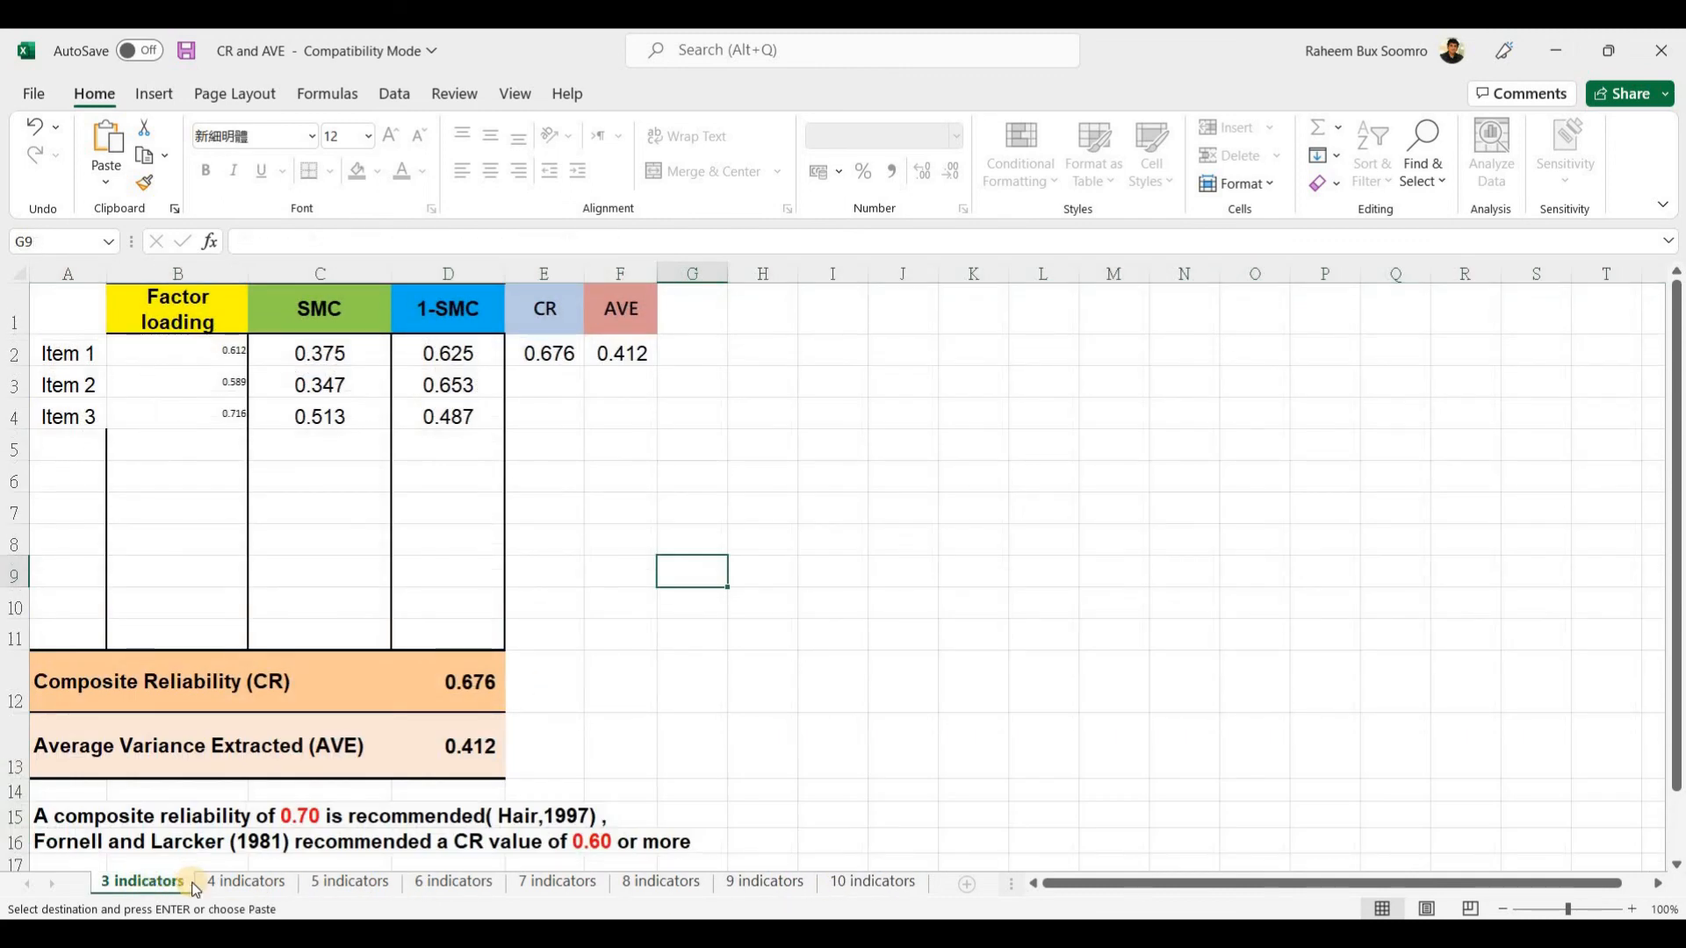
left_click(249, 883)
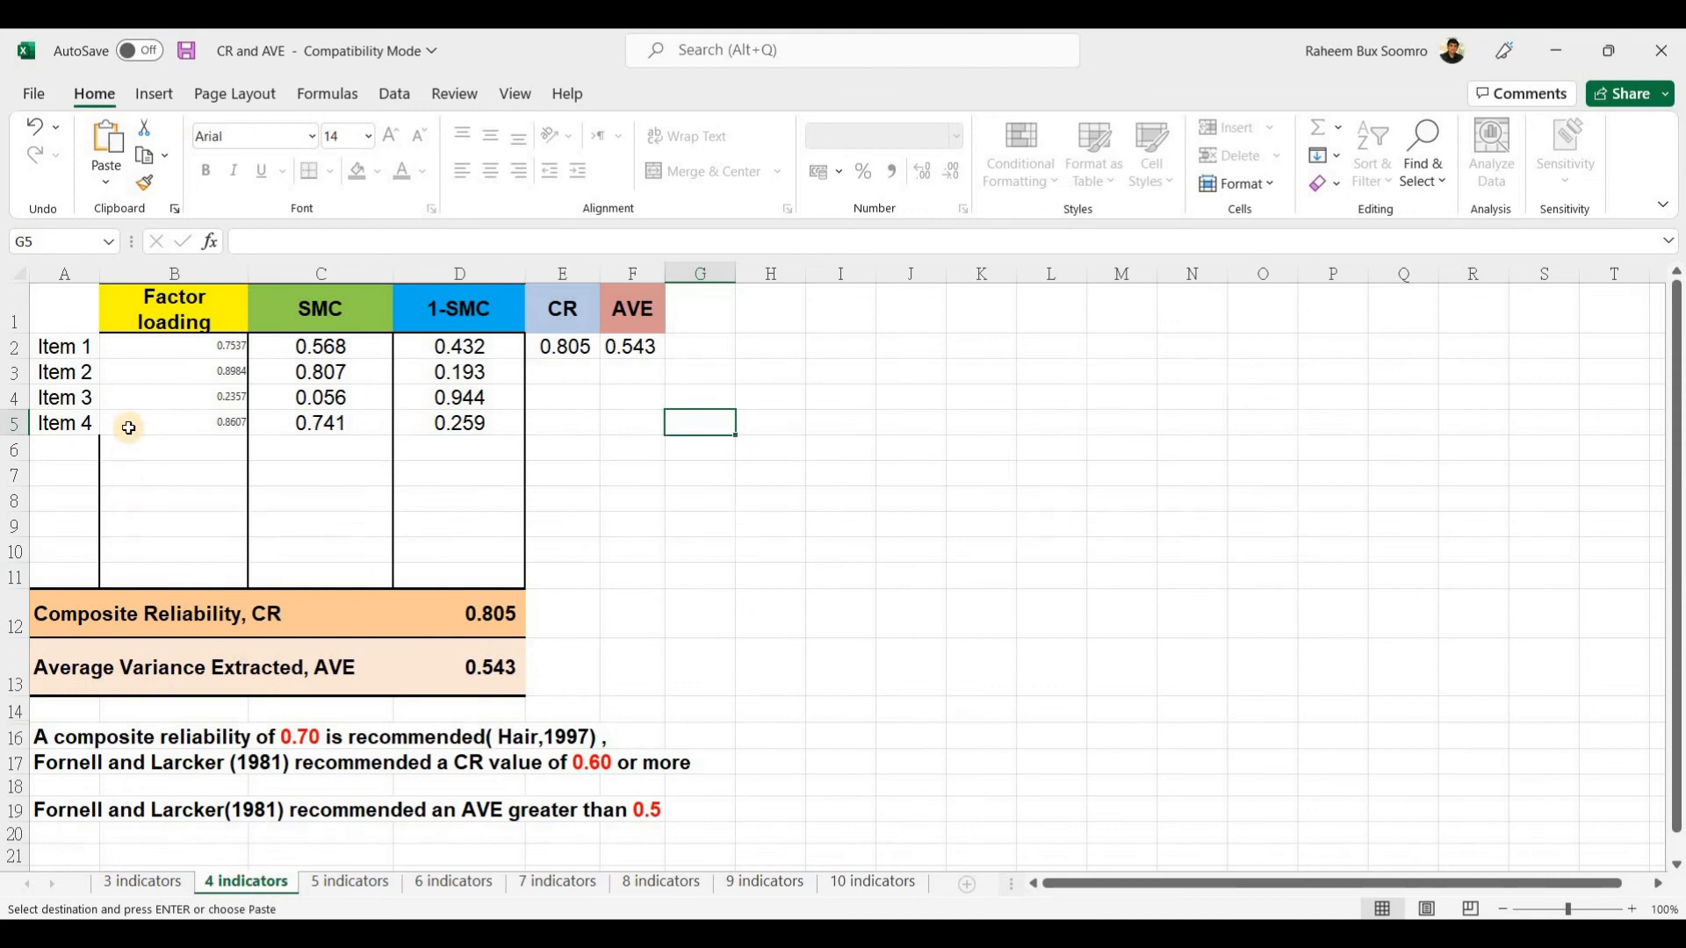
Paste the QPE estimates as factor loadings of Items 1 to 4 and compare CR and AVE with the recommended thresholds.
left_click_drag(193, 346, 199, 425)
key("ctrl+v")
left_click(913, 443)
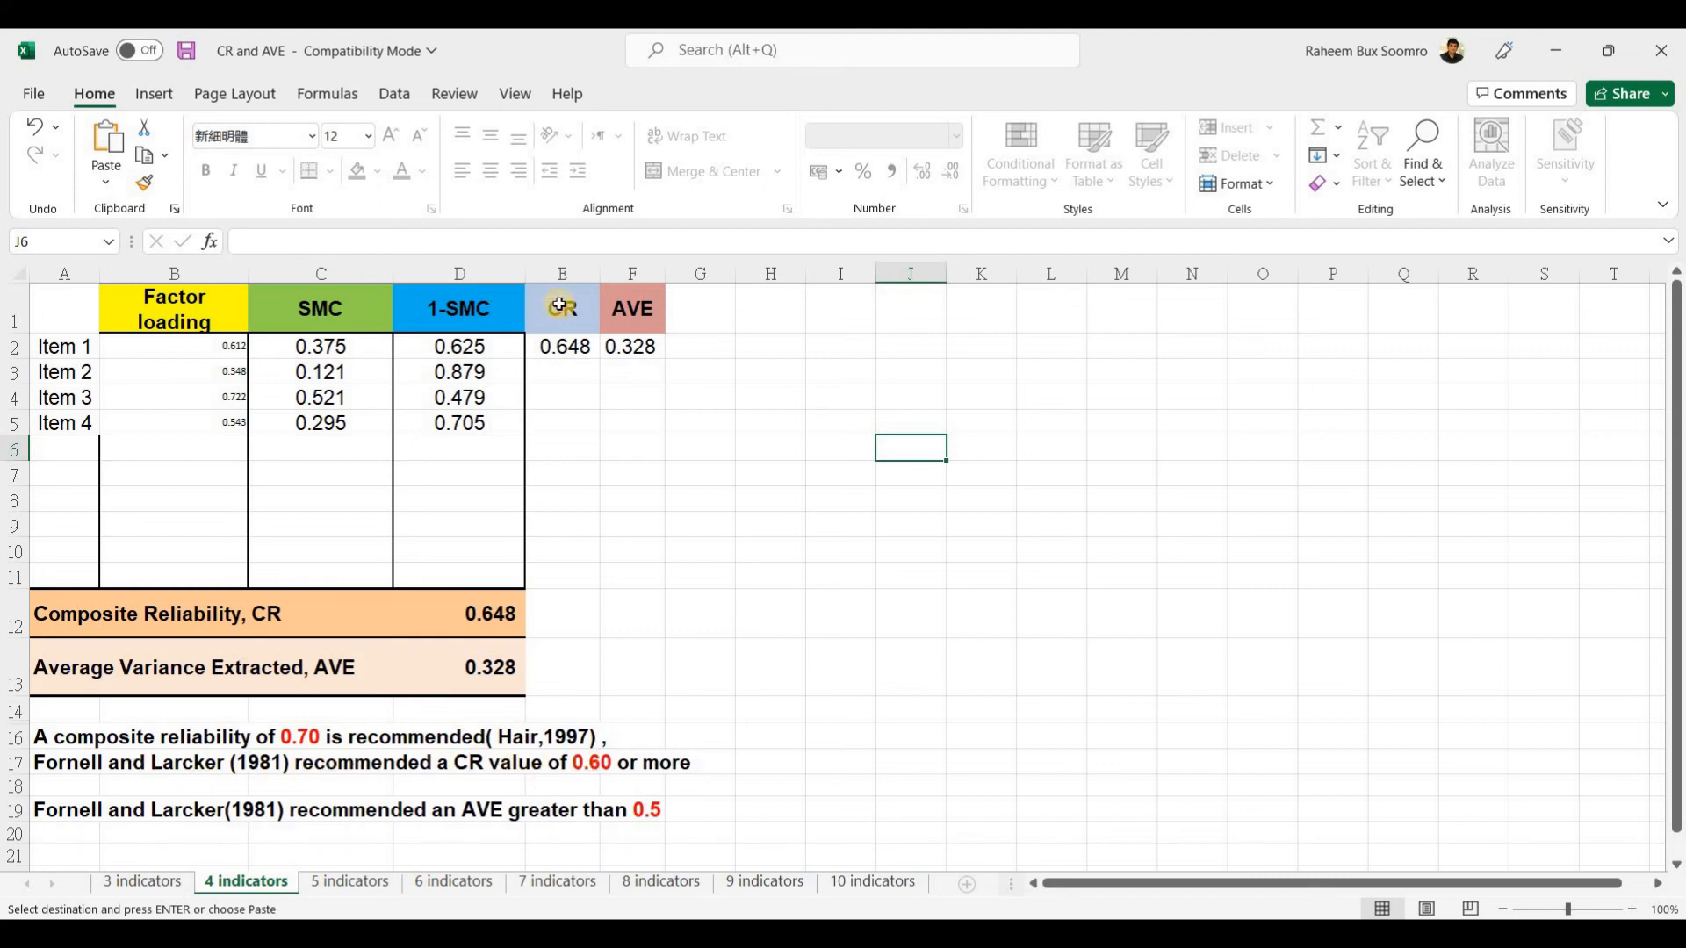
left_click(468, 761)
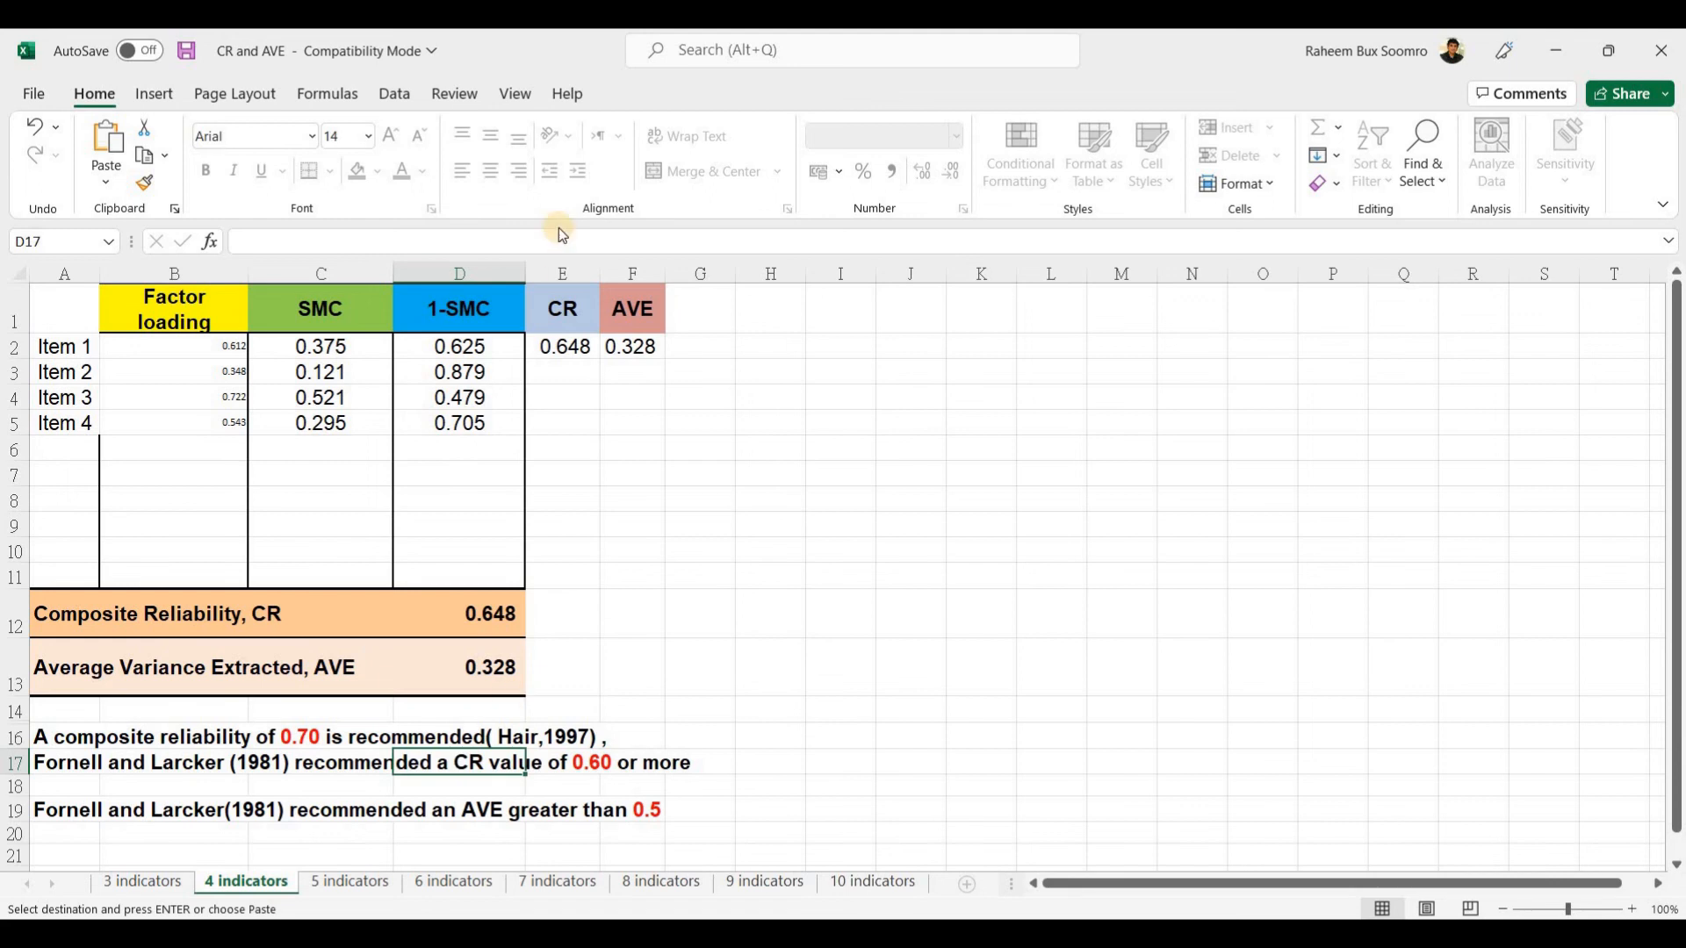
left_click(545, 811)
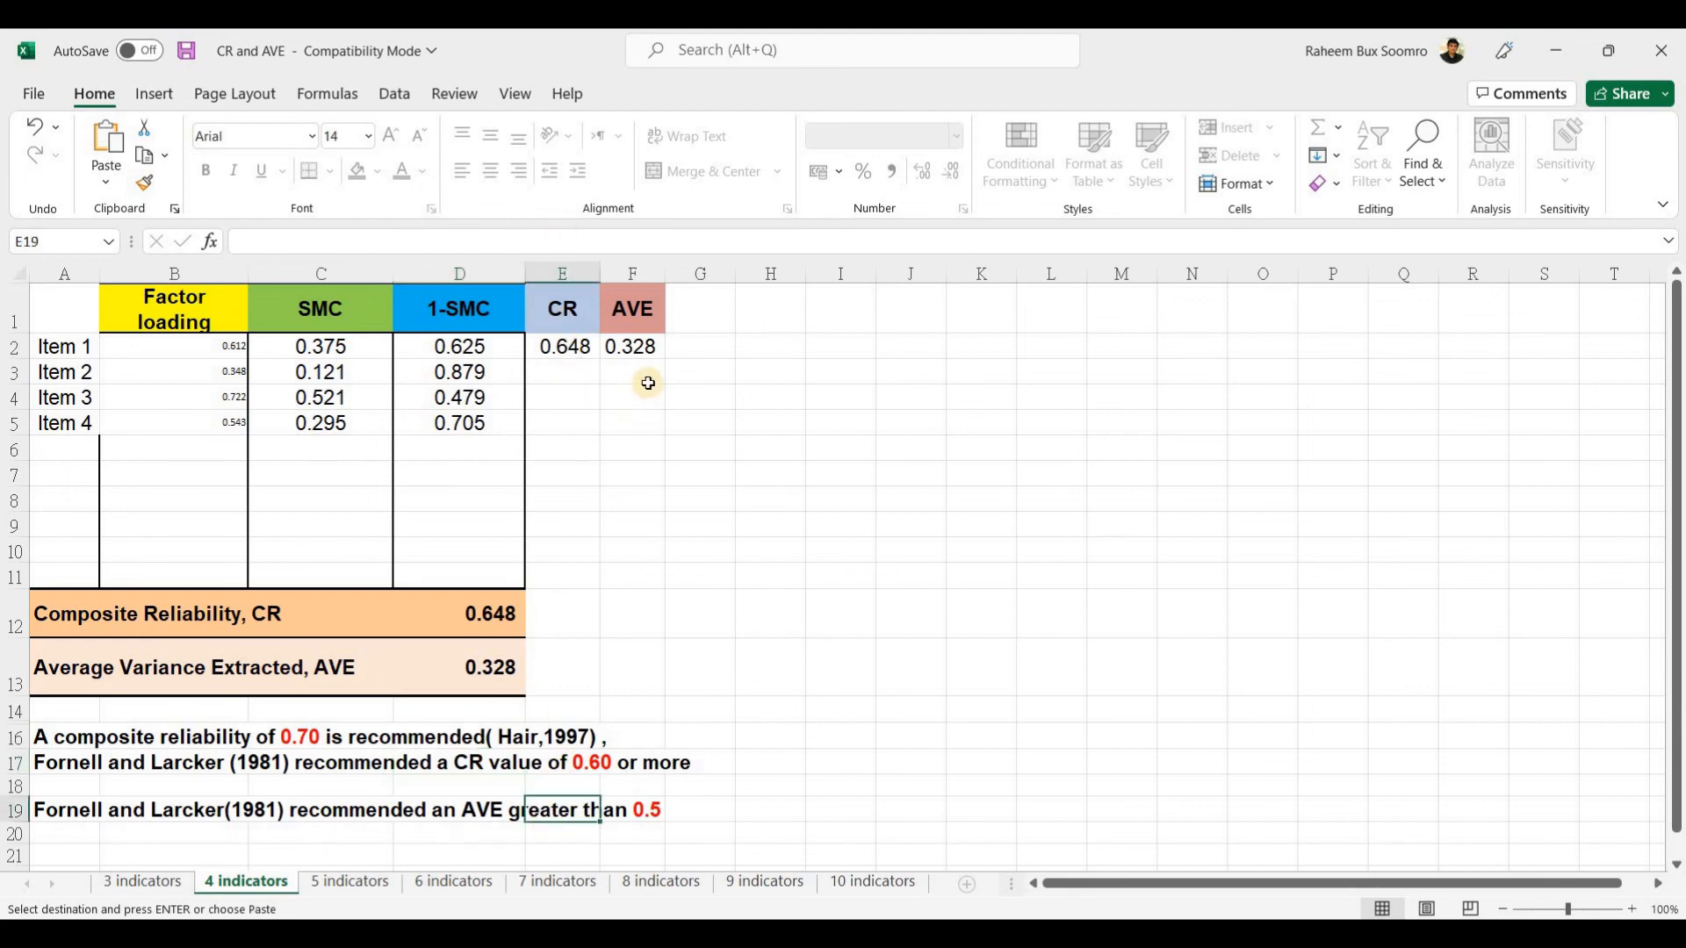
left_click(635, 808)
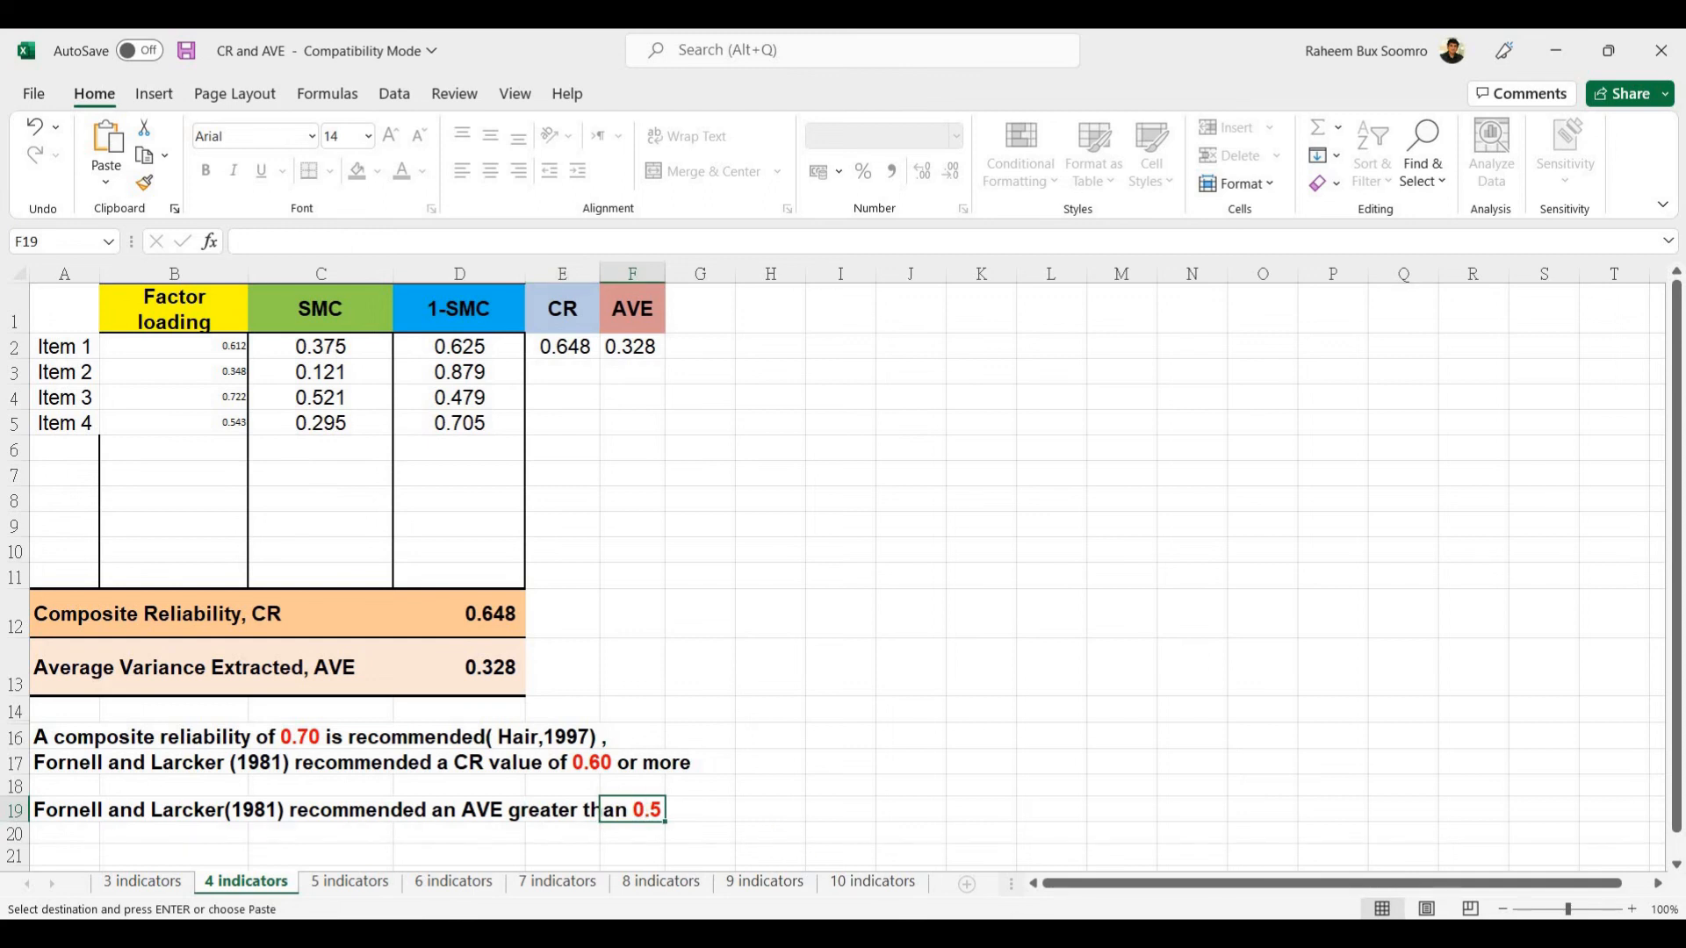
Return to the AVE and CR Computation workbook and copy the six FQ standardized estimates from Sheet5.
mouse_move(822, 878)
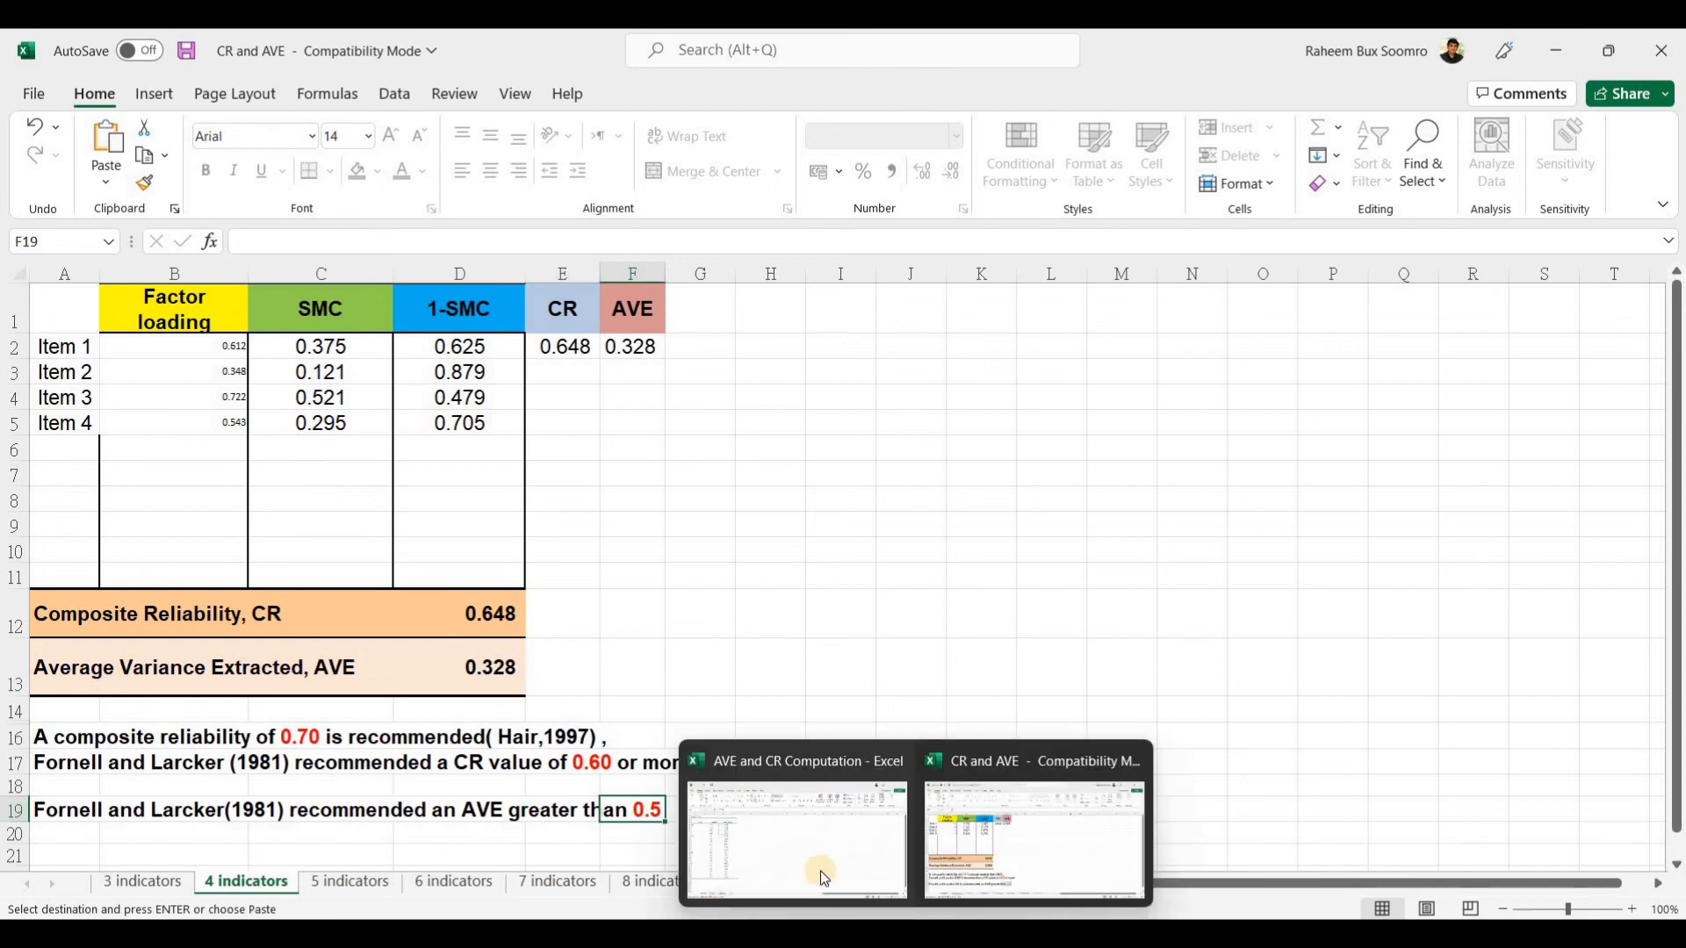
left_click(815, 816)
left_click_drag(292, 443, 293, 546)
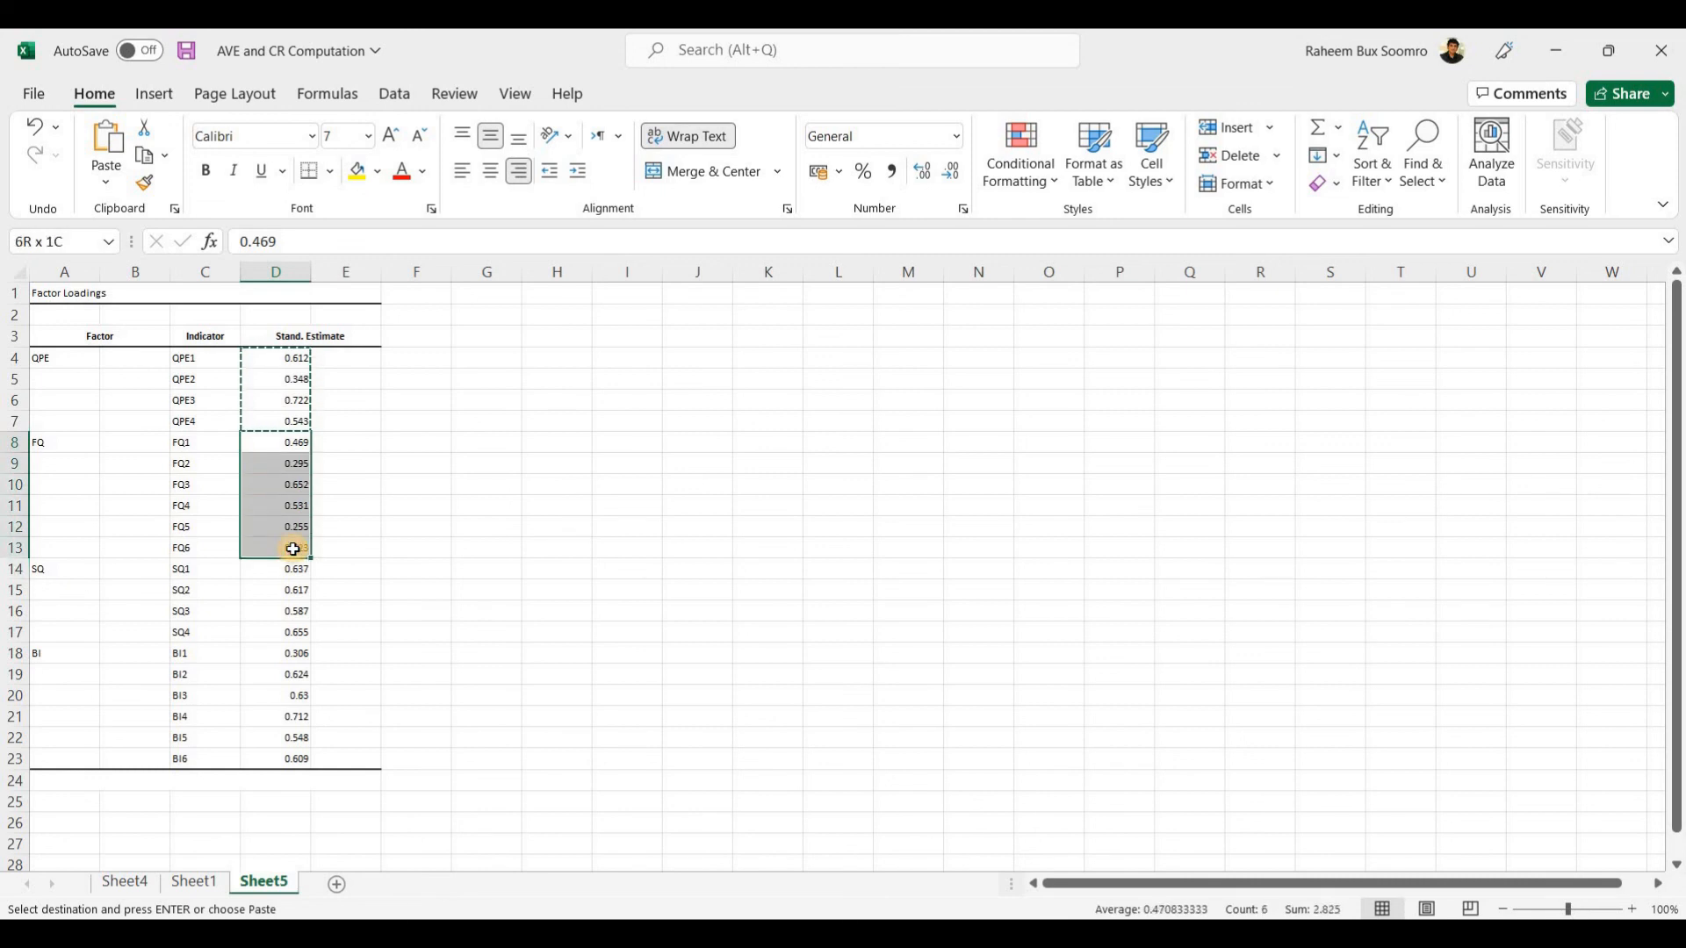
right_click(293, 548)
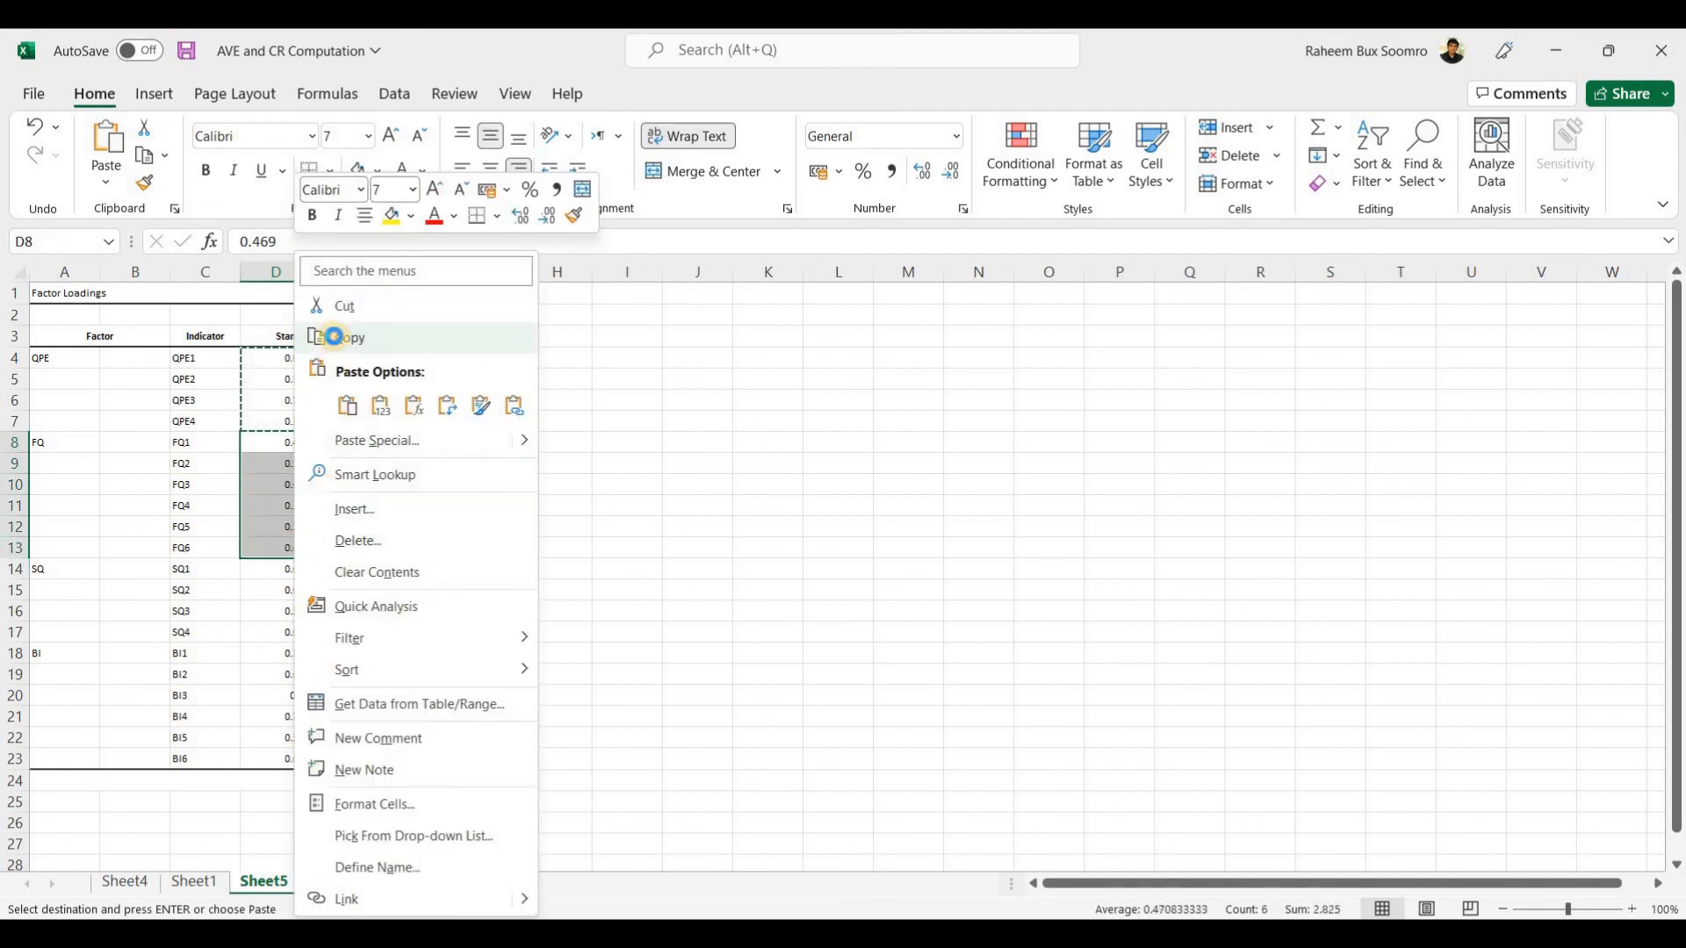
left_click(338, 341)
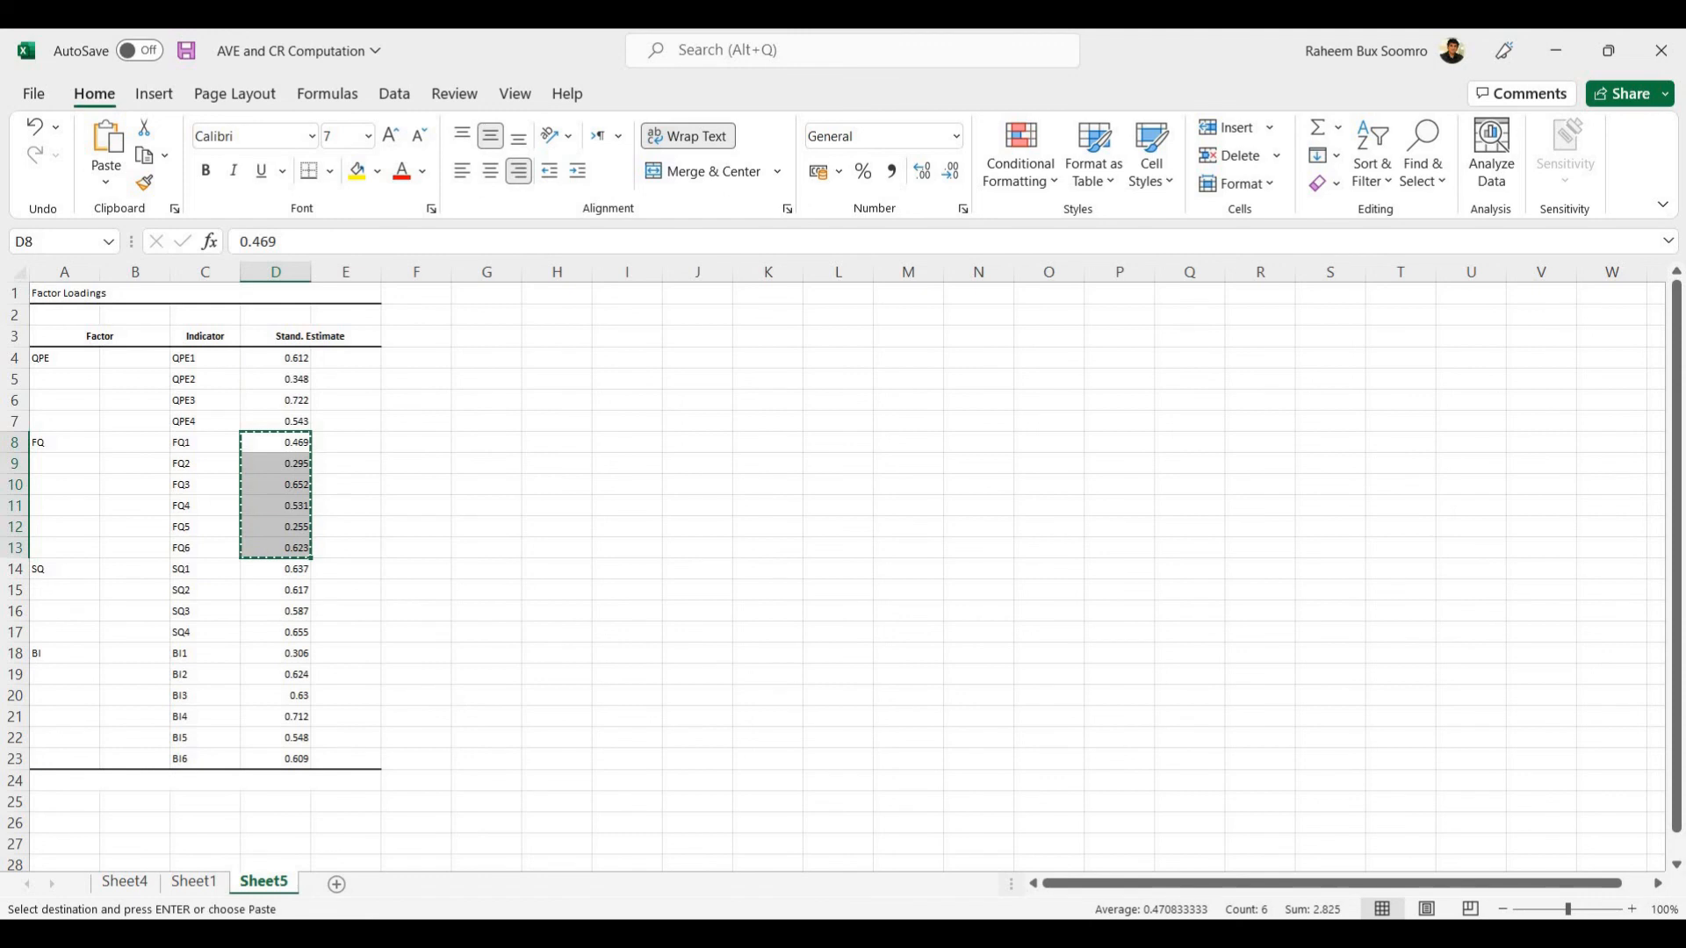
Paste the FQ estimates as factor loadings of Items 1 to 6 on the 6 indicators sheet of the CR and AVE workbook.
left_click(1036, 825)
left_click(439, 881)
left_click_drag(191, 358, 181, 474)
key("ctrl+v")
left_click(1016, 554)
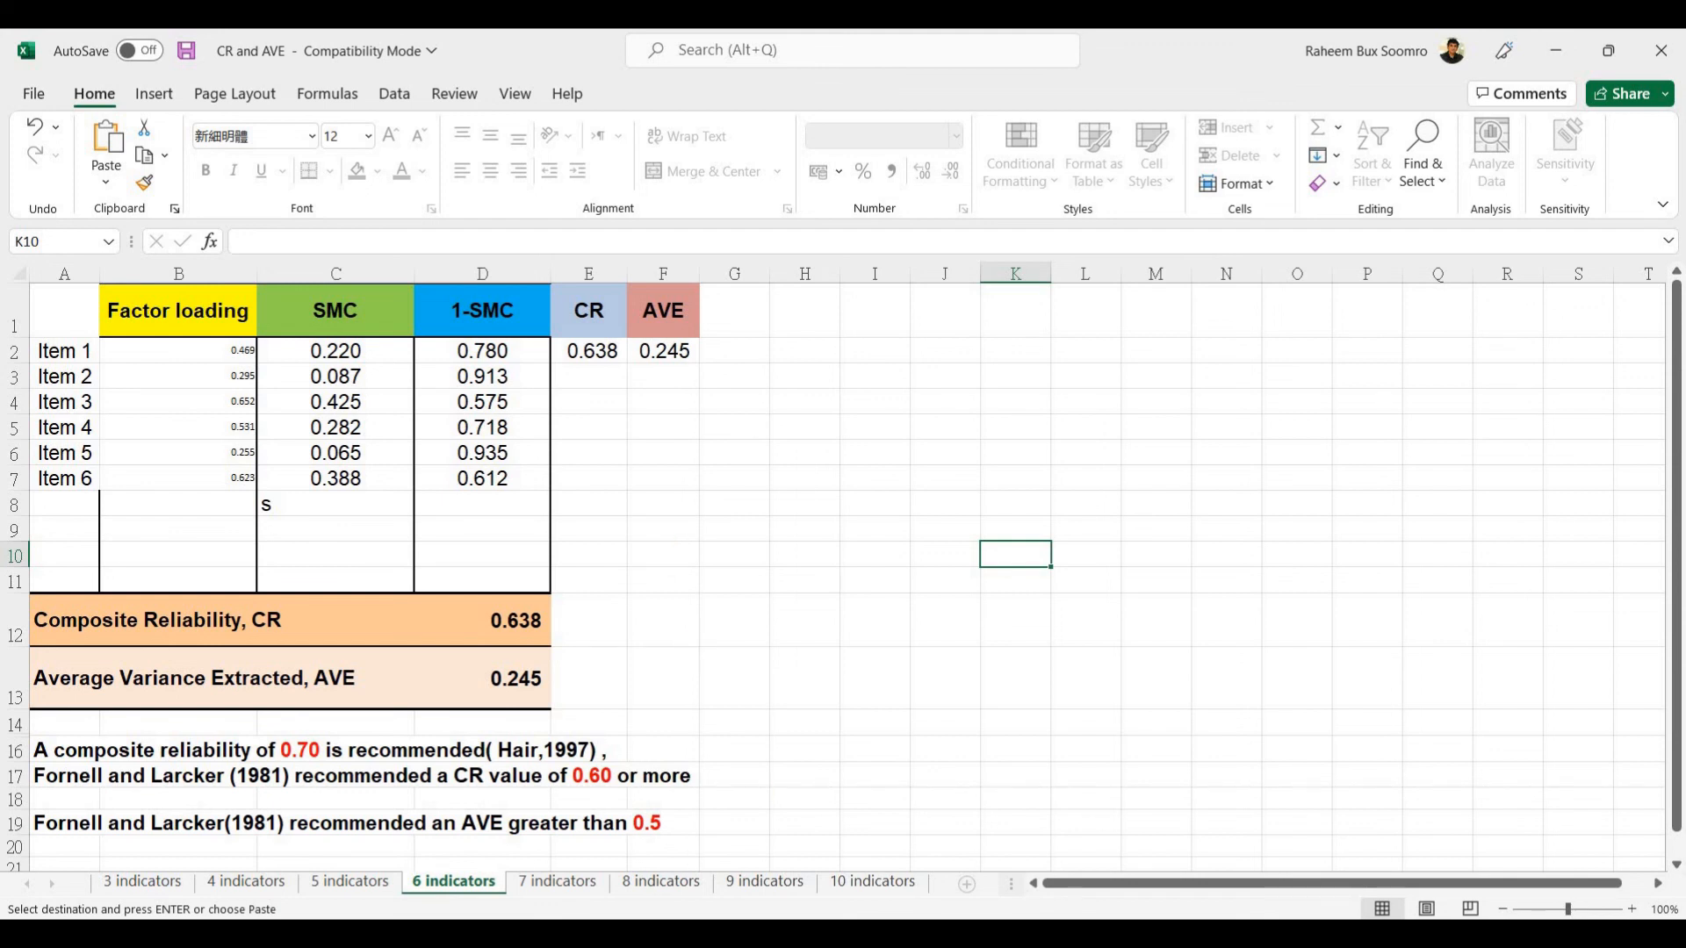
Switch back to Sheet5 of the AVE and CR Computation workbook and copy the six BI standardized estimates.
mouse_move(916, 931)
left_click(821, 841)
left_click(489, 629)
left_click_drag(293, 655, 290, 756)
right_click(290, 756)
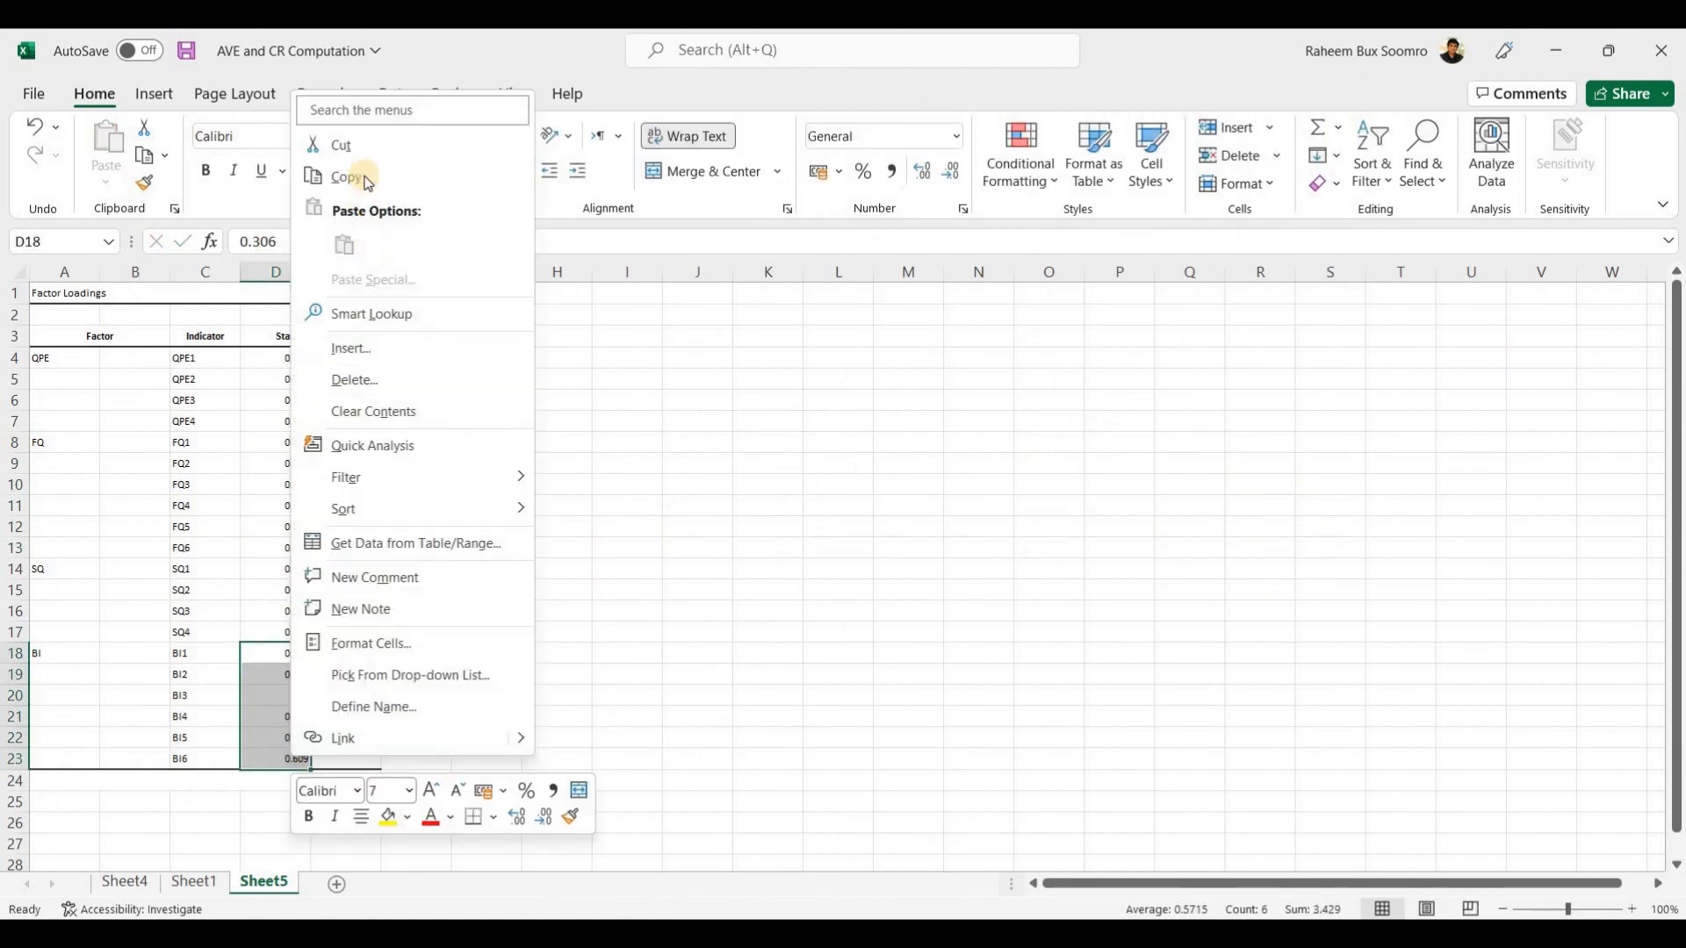
left_click(349, 174)
mouse_move(917, 934)
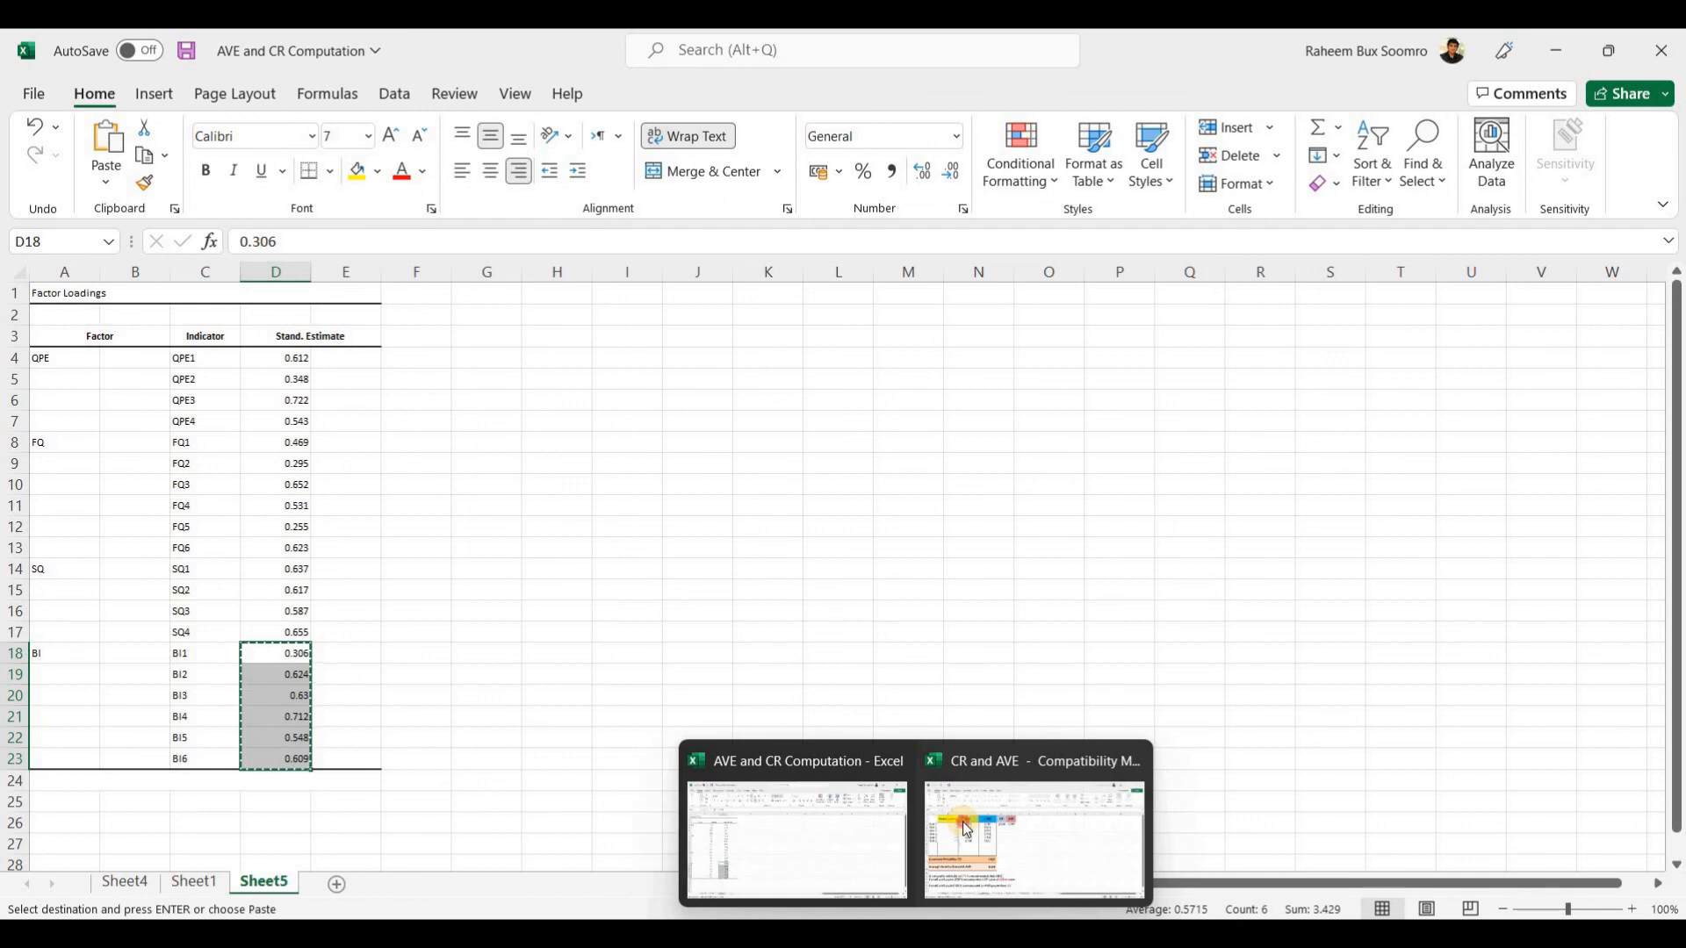
Replace the factor loadings of Items 1 to 6 on the 6 indicators sheet with the copied BI estimates.
left_click(958, 825)
left_click_drag(222, 359, 211, 480)
key("ctrl+v")
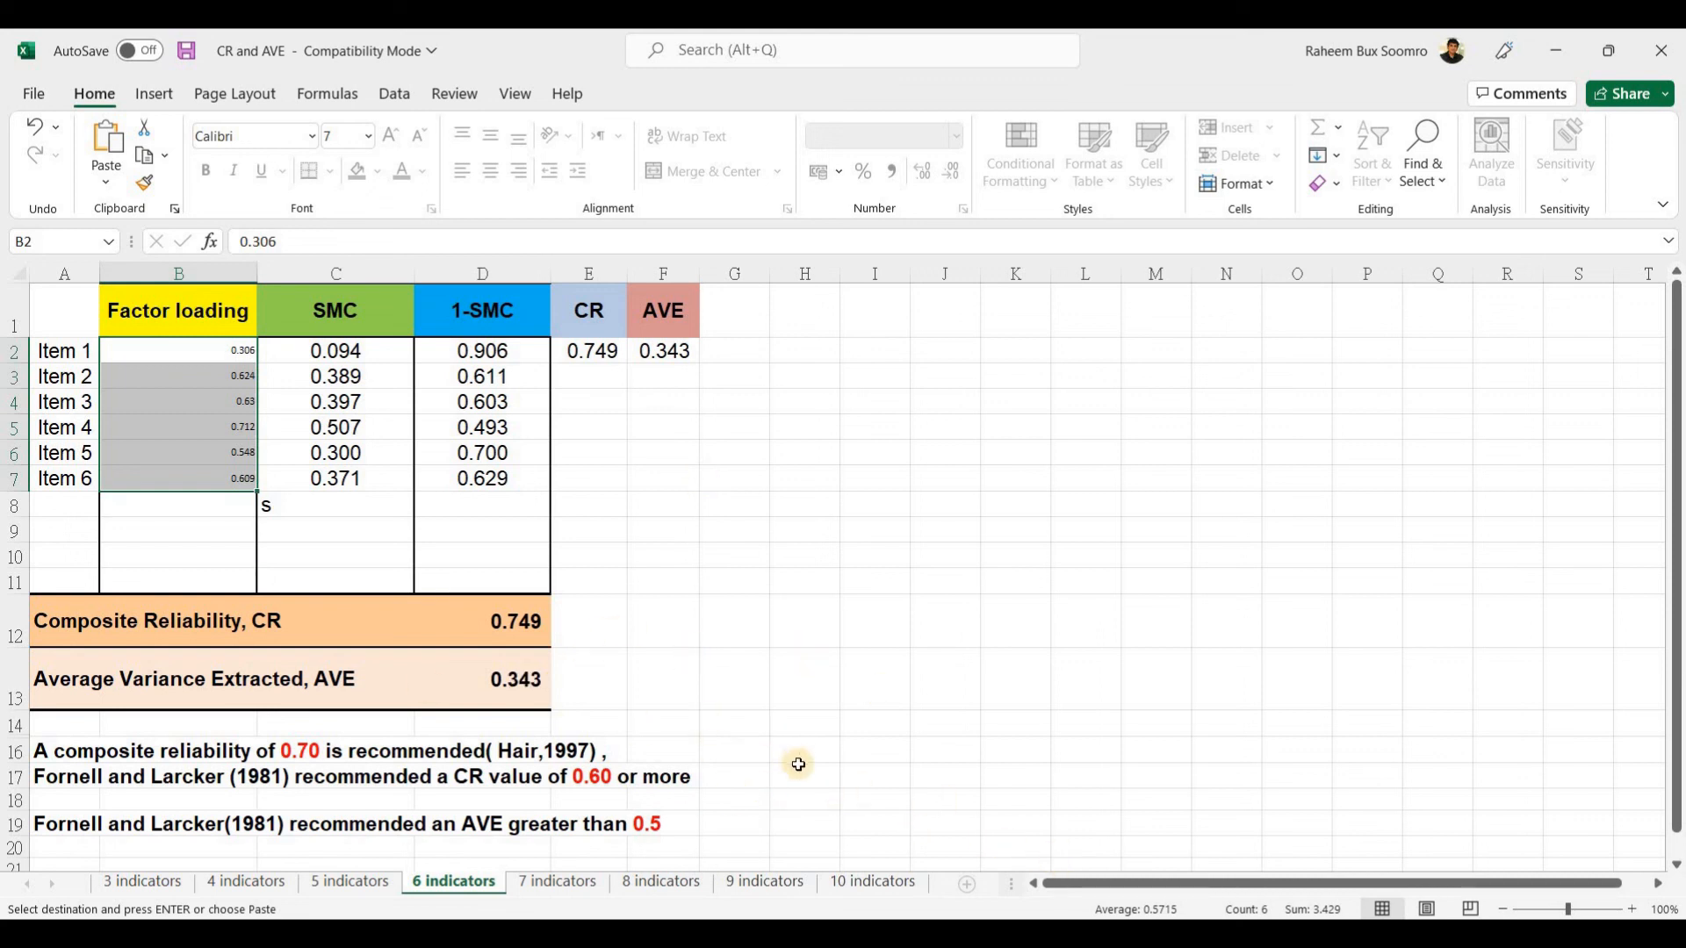
View the AVE and CR computation on Sheet4 again and return to the CR and AVE workbook.
mouse_move(915, 934)
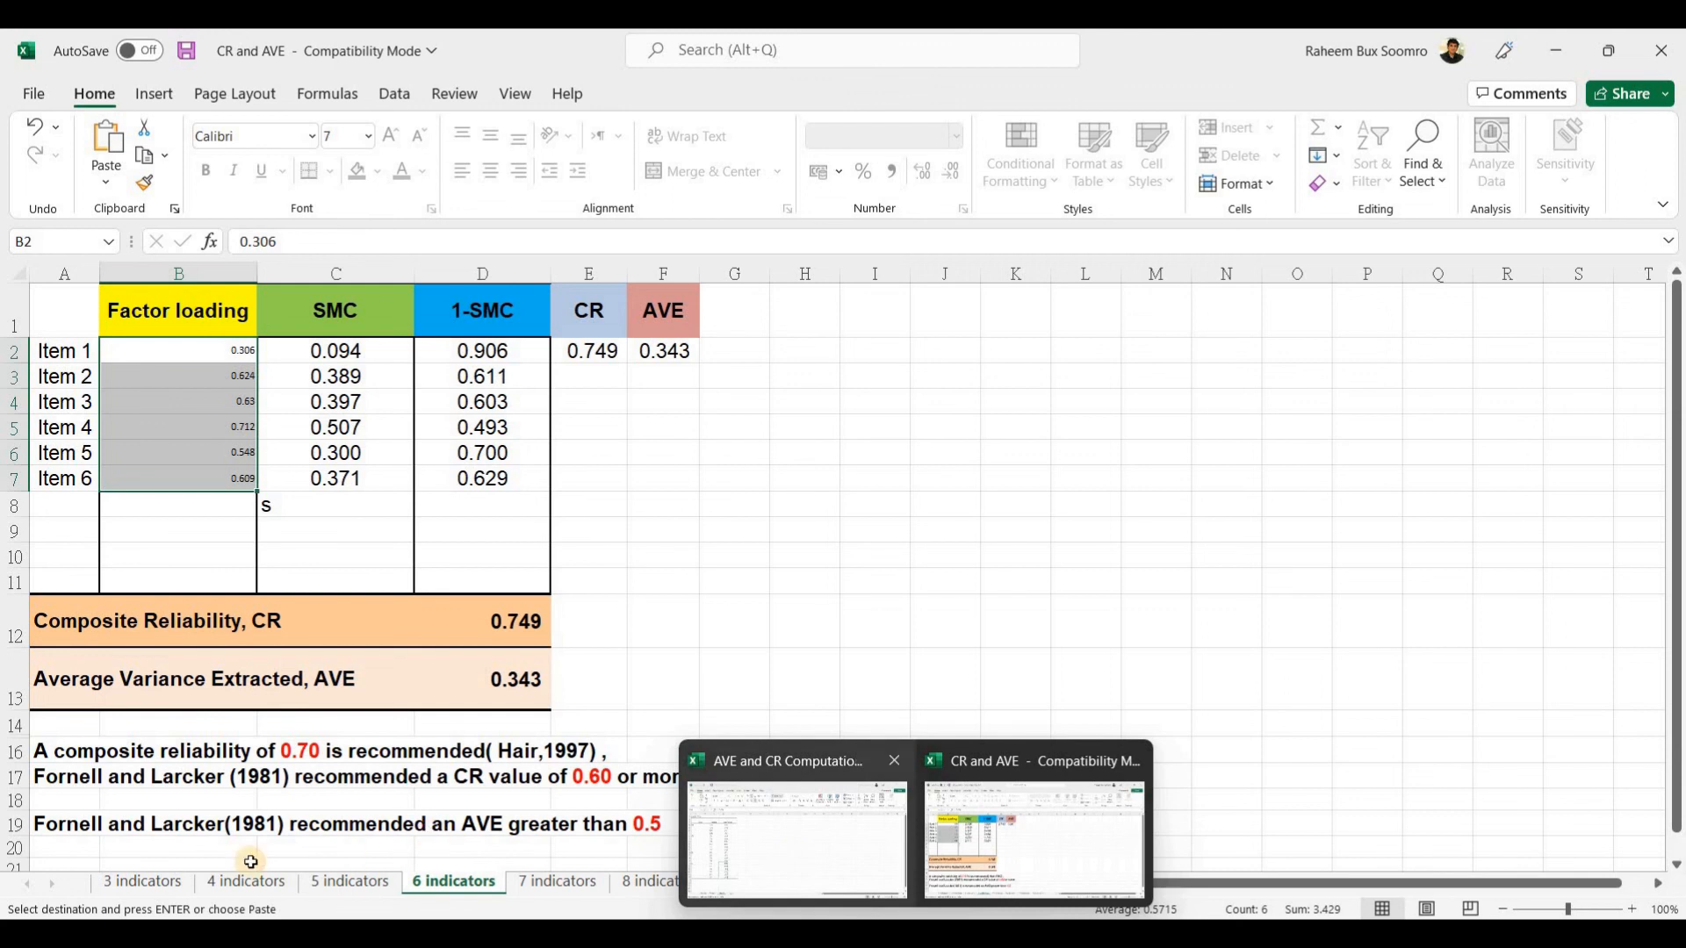
left_click(797, 868)
left_click(212, 884)
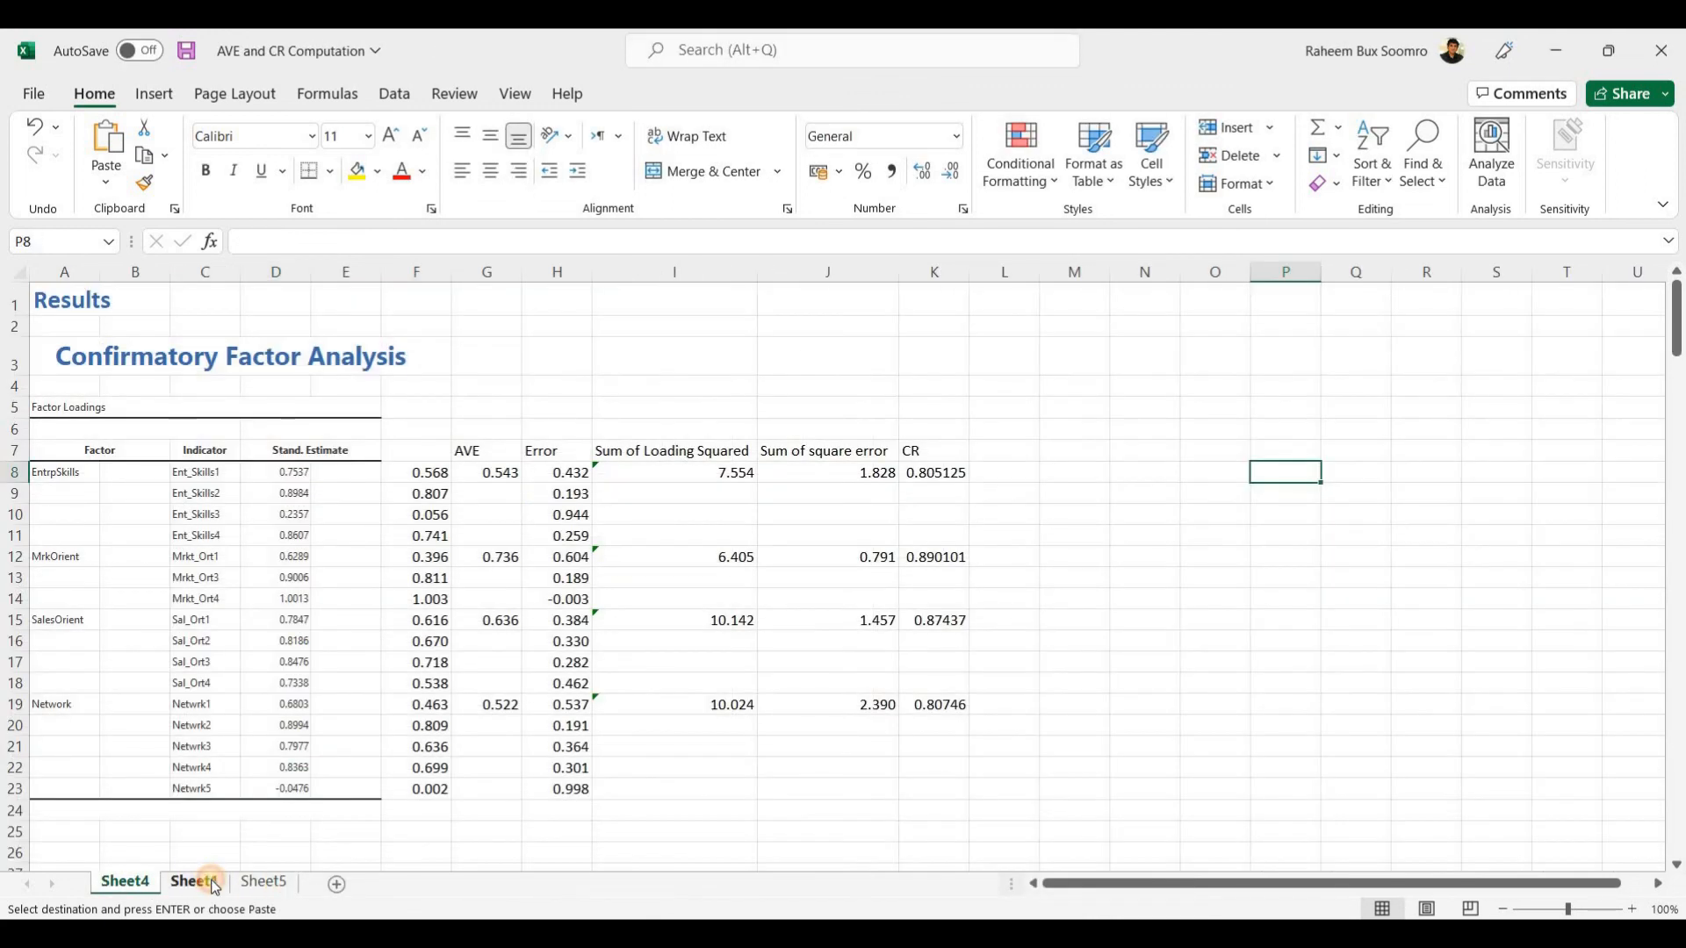
left_click(113, 883)
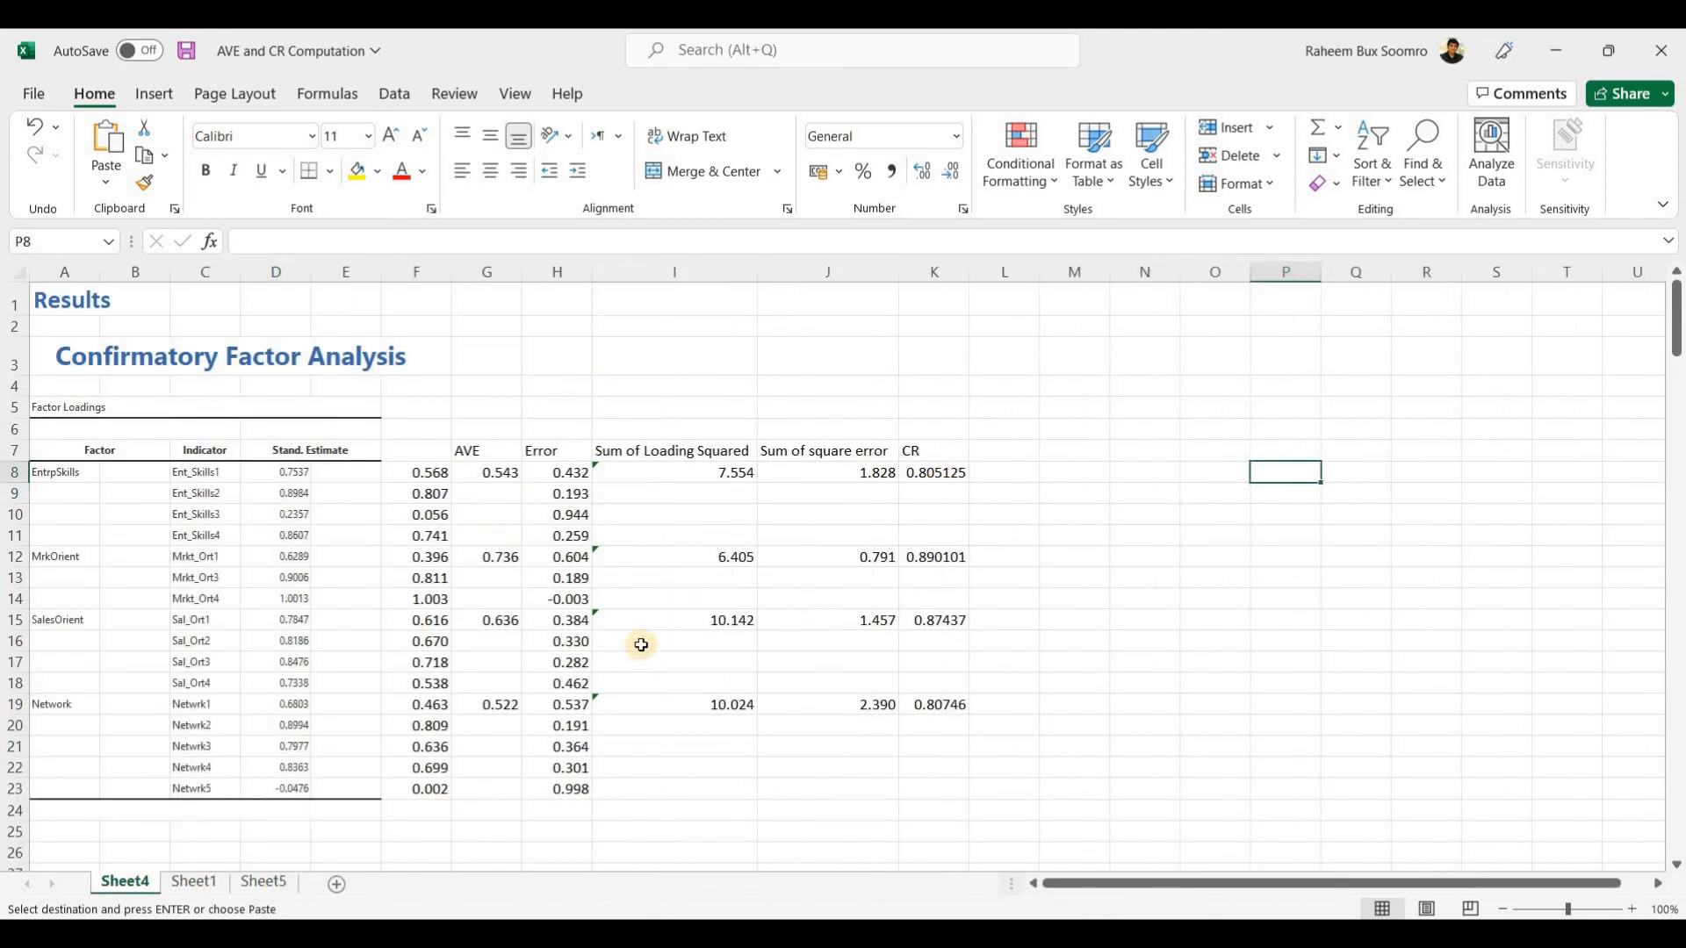
mouse_move(916, 931)
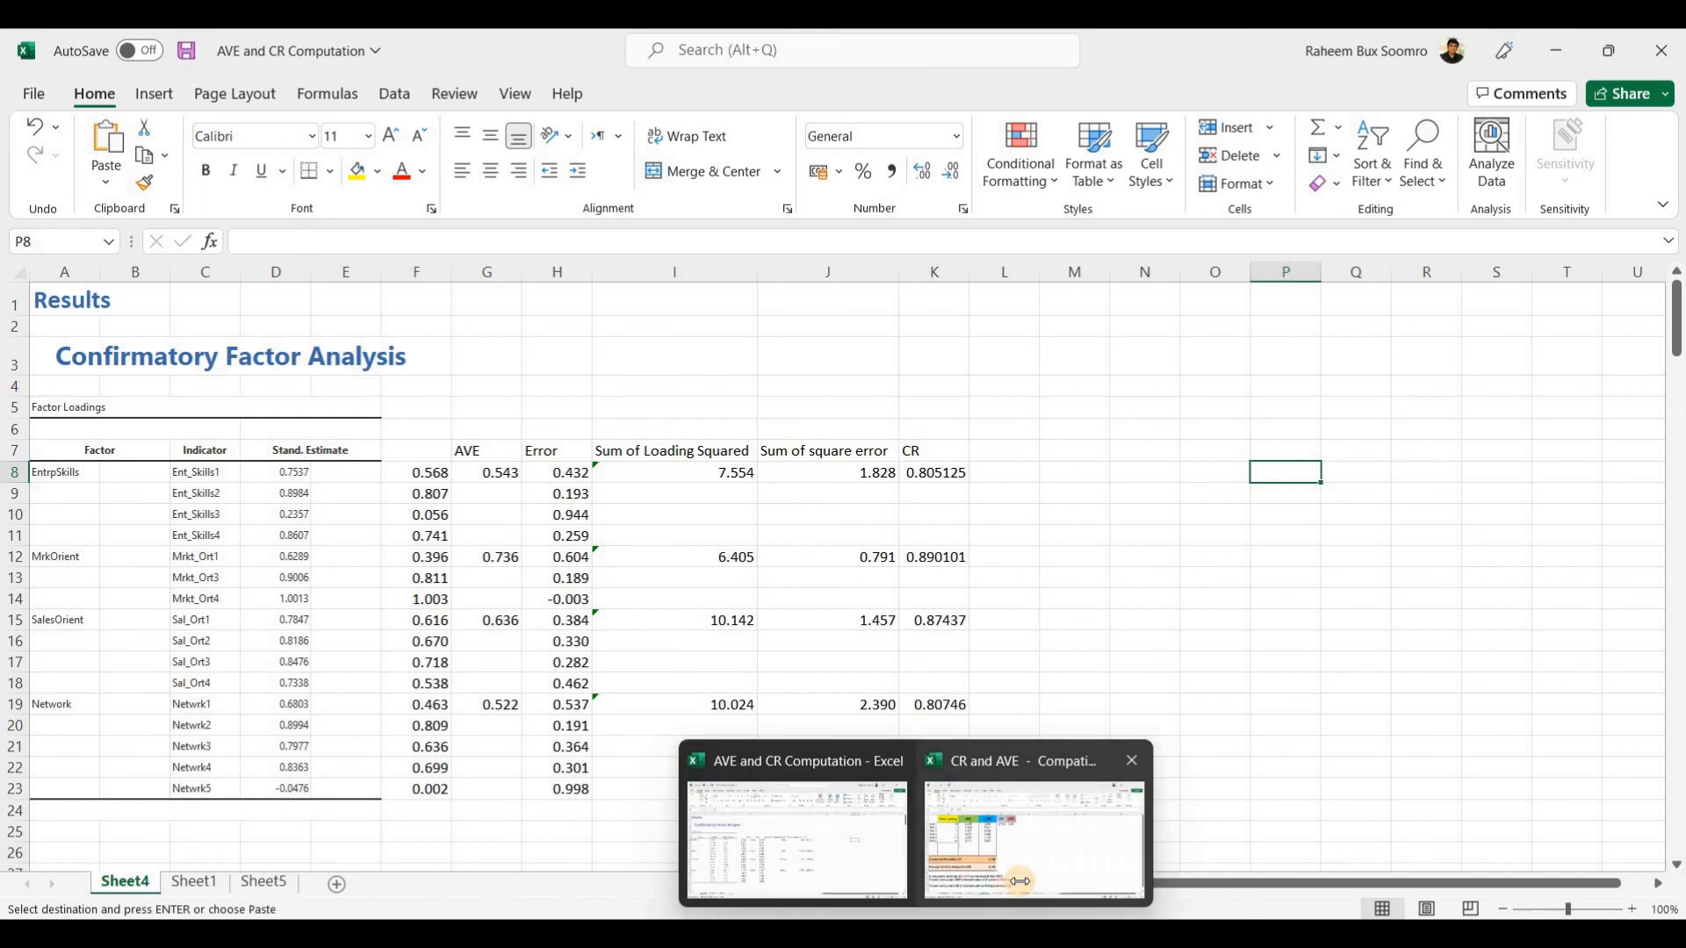
left_click(1024, 889)
mouse_move(1013, 931)
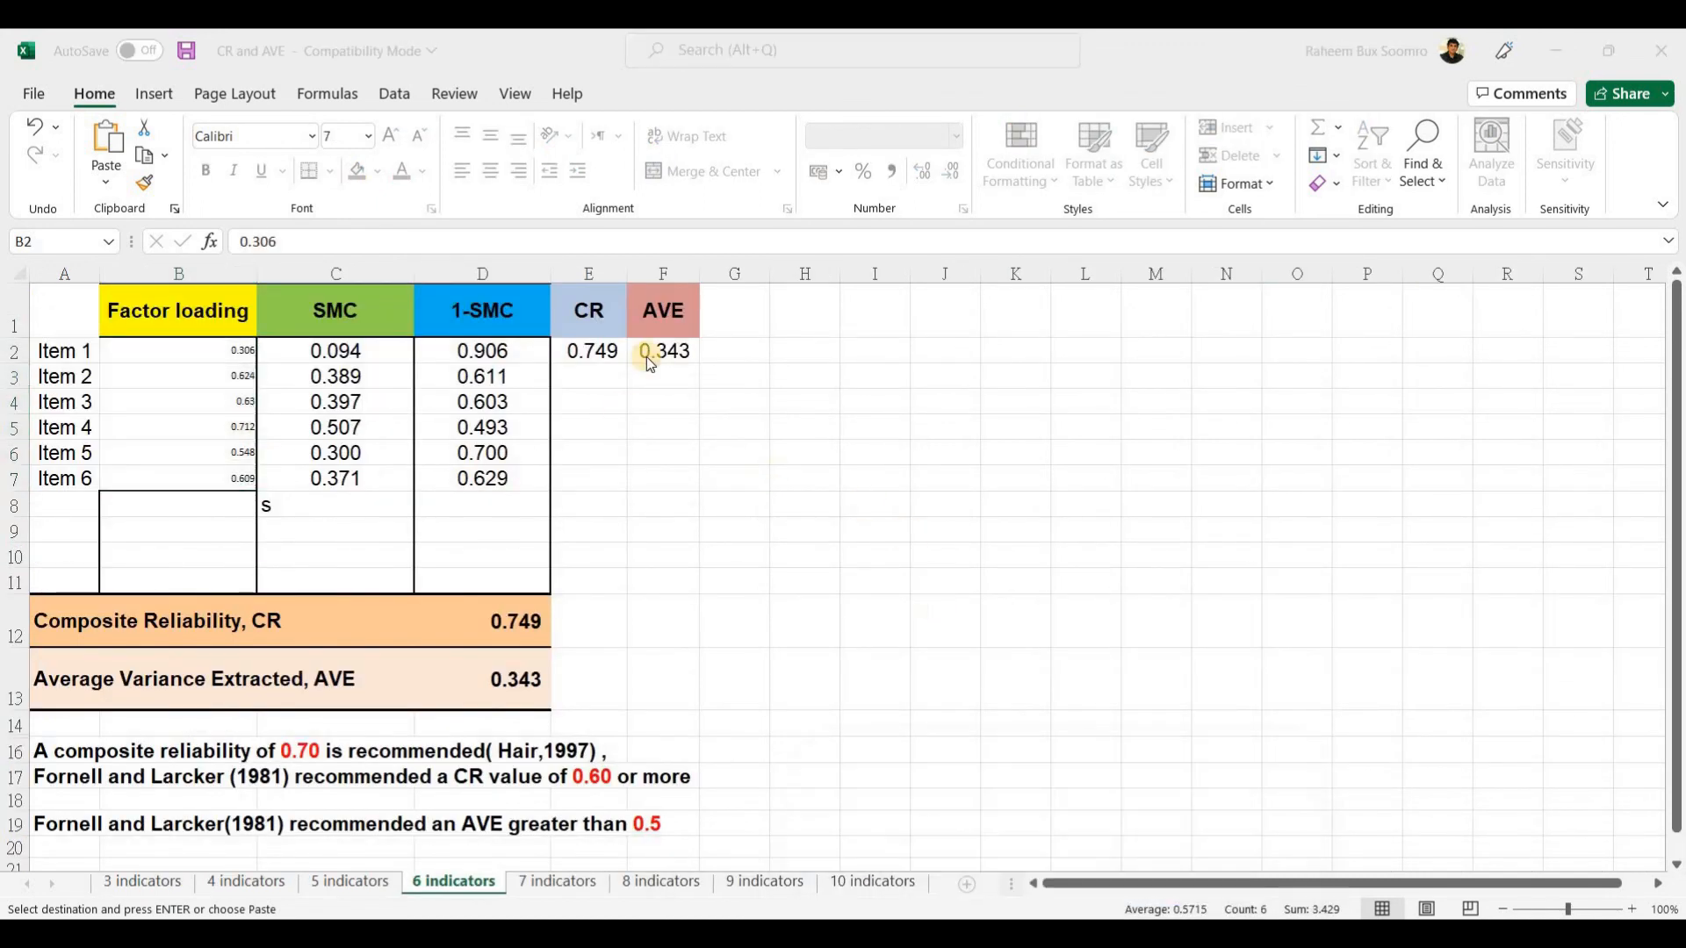